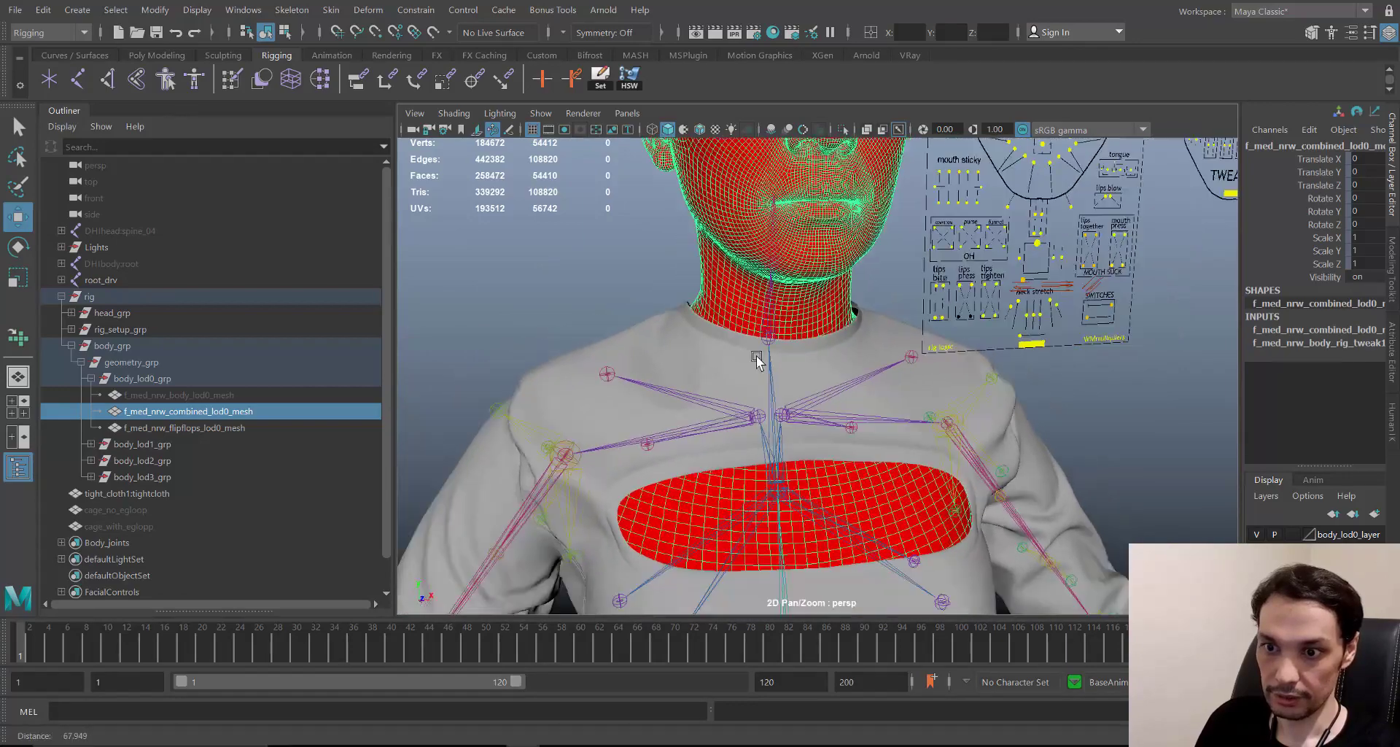
- Select the dress mesh and examine how it fits over the body, arms and hips from several angles
alt+middle_drag(888, 439, 881, 224)
alt+right_drag(984, 284, 606, 240)
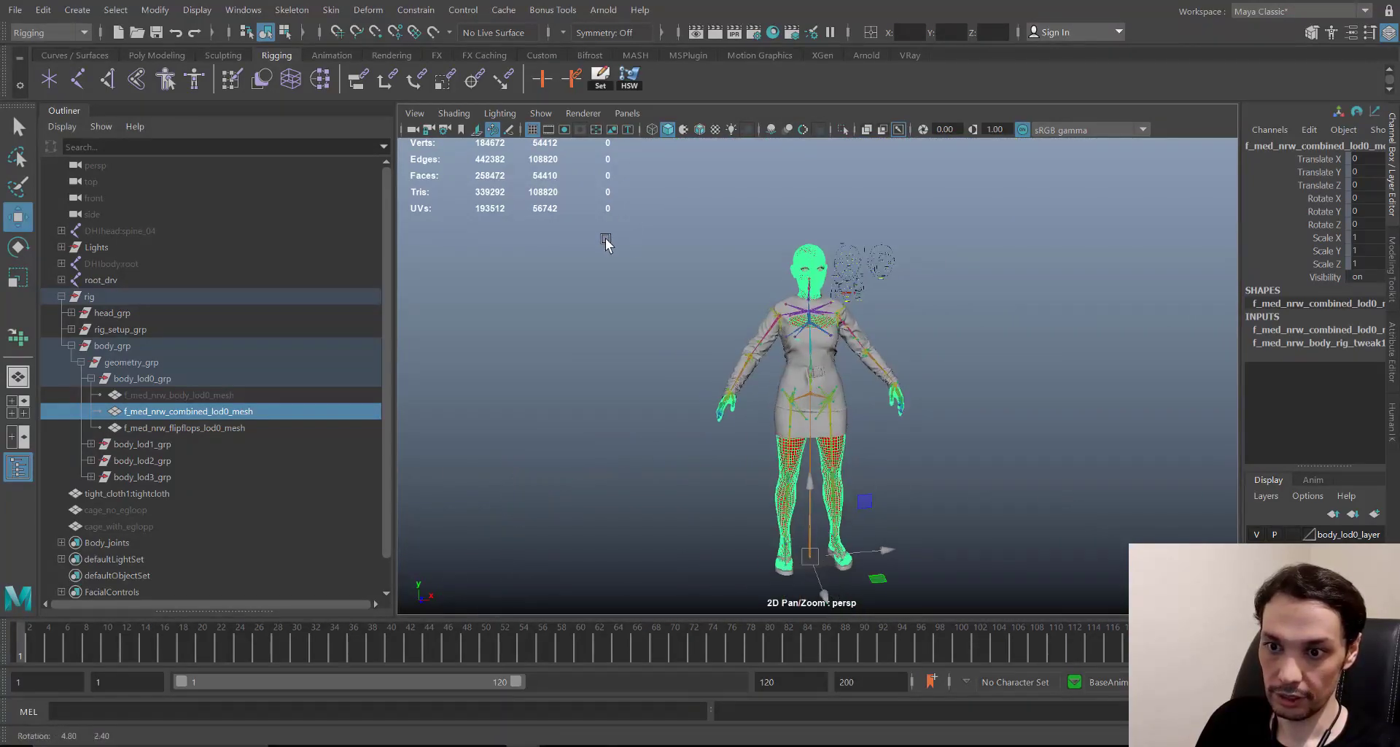
alt+drag(606, 241, 554, 269)
alt+right_drag(605, 306, 801, 399)
click(811, 366)
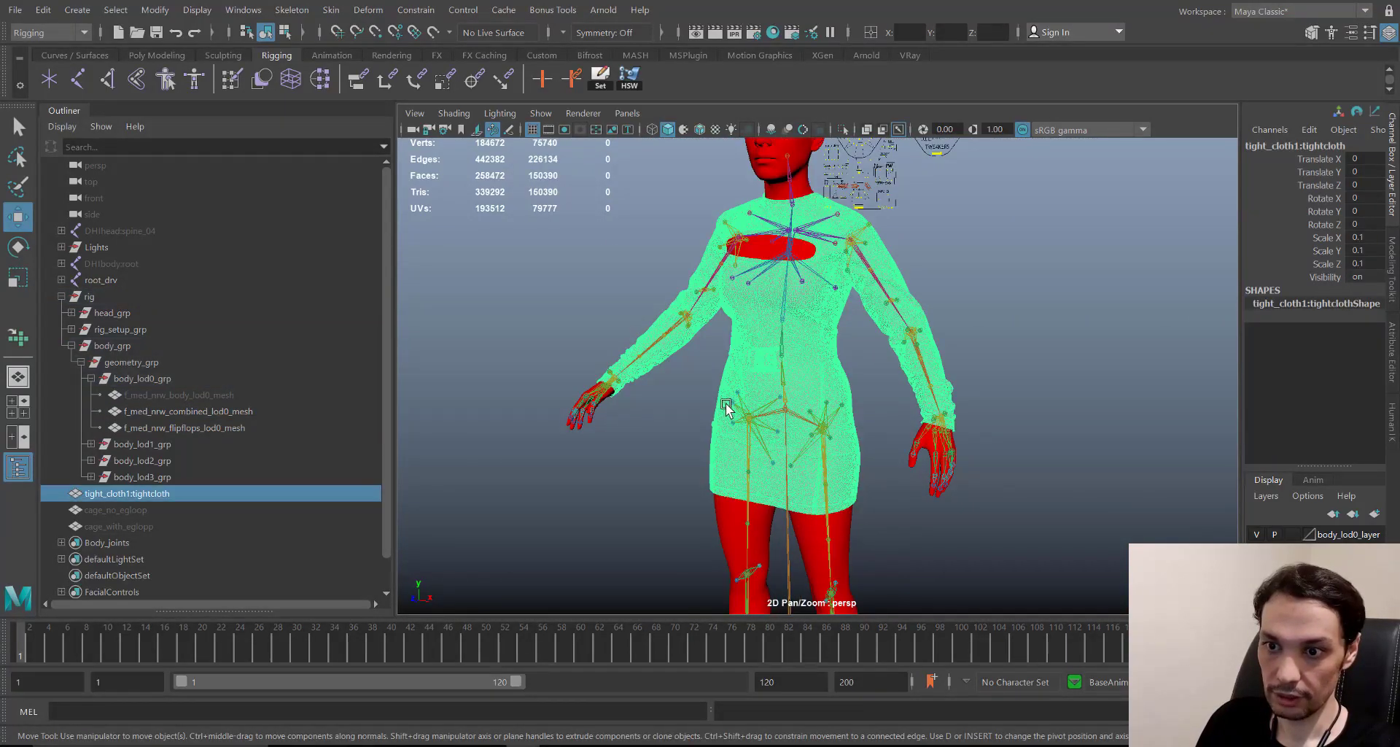
alt+drag(727, 408, 707, 441)
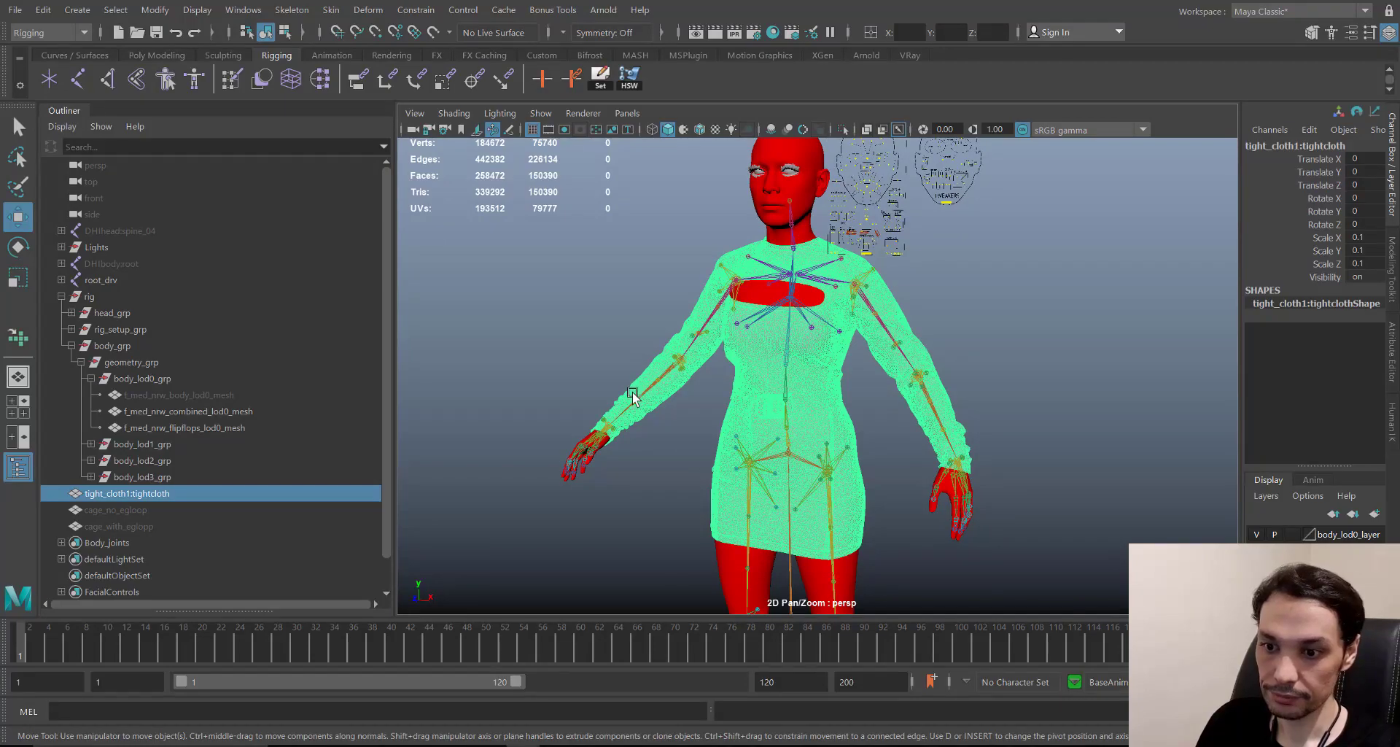
alt+drag(632, 396, 759, 440)
alt+middle_drag(878, 561, 908, 482)
scroll(896, 413, up, 3)
alt+drag(883, 462, 881, 471)
alt+middle_drag(847, 302, 851, 366)
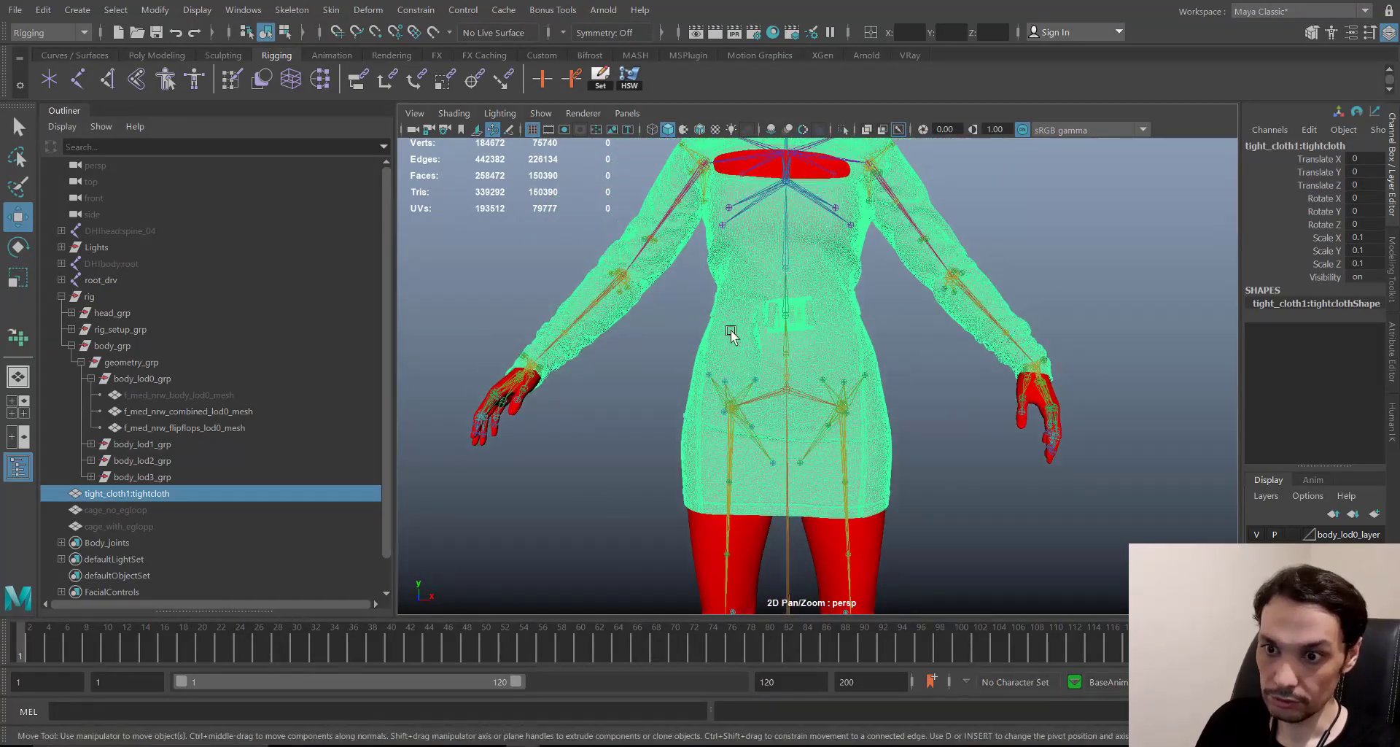
alt+middle_drag(765, 322, 764, 358)
alt+drag(788, 371, 779, 328)
alt+middle_drag(761, 282, 783, 264)
- Select the members of the Body_joints set and try to bind skin with only these joints selected
click(140, 541)
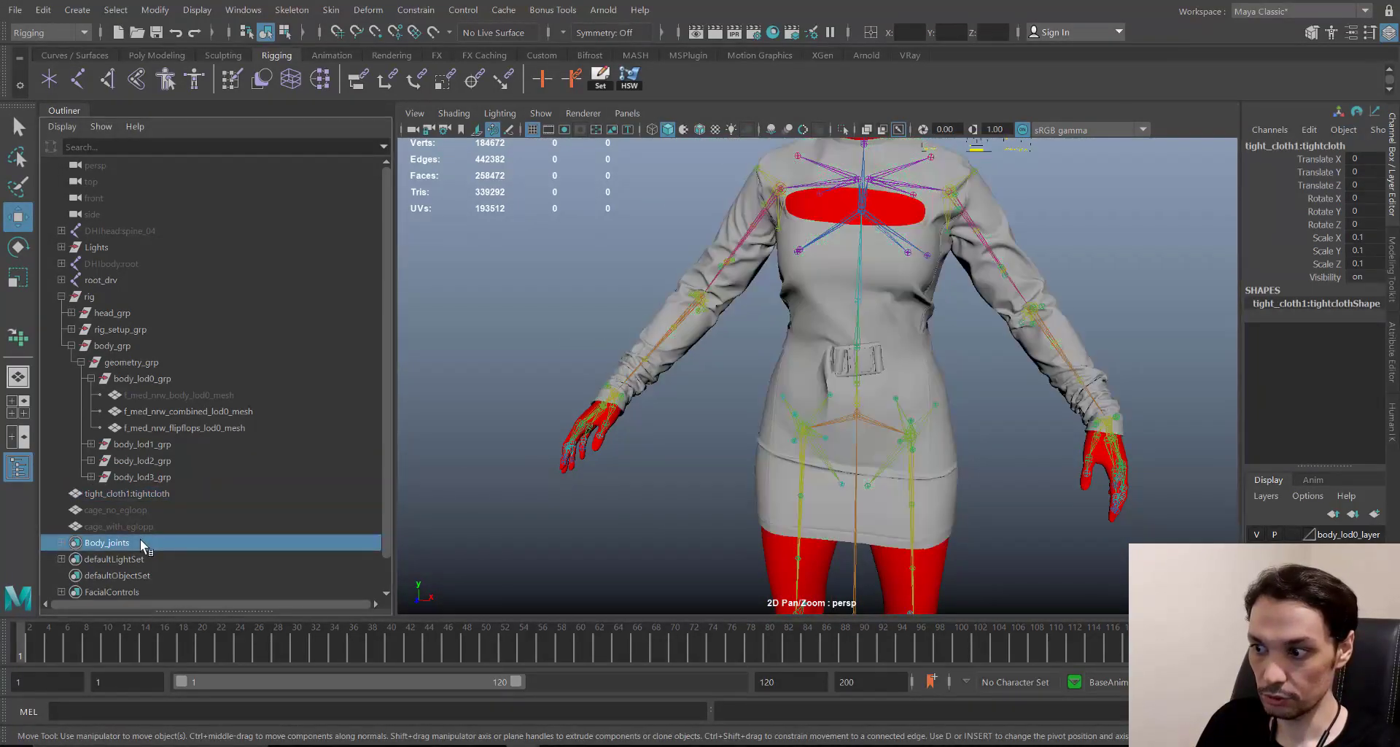
right_click(131, 540)
click(200, 322)
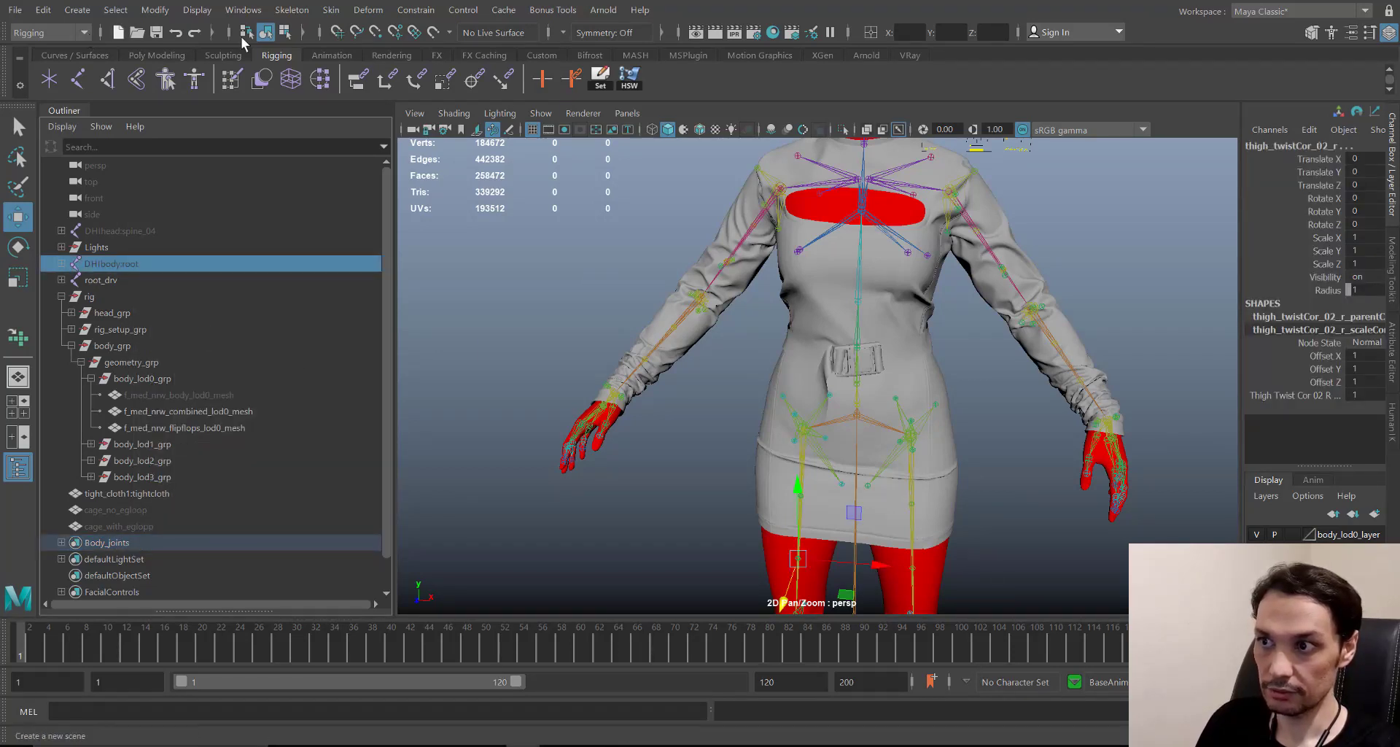
click(331, 10)
click(363, 52)
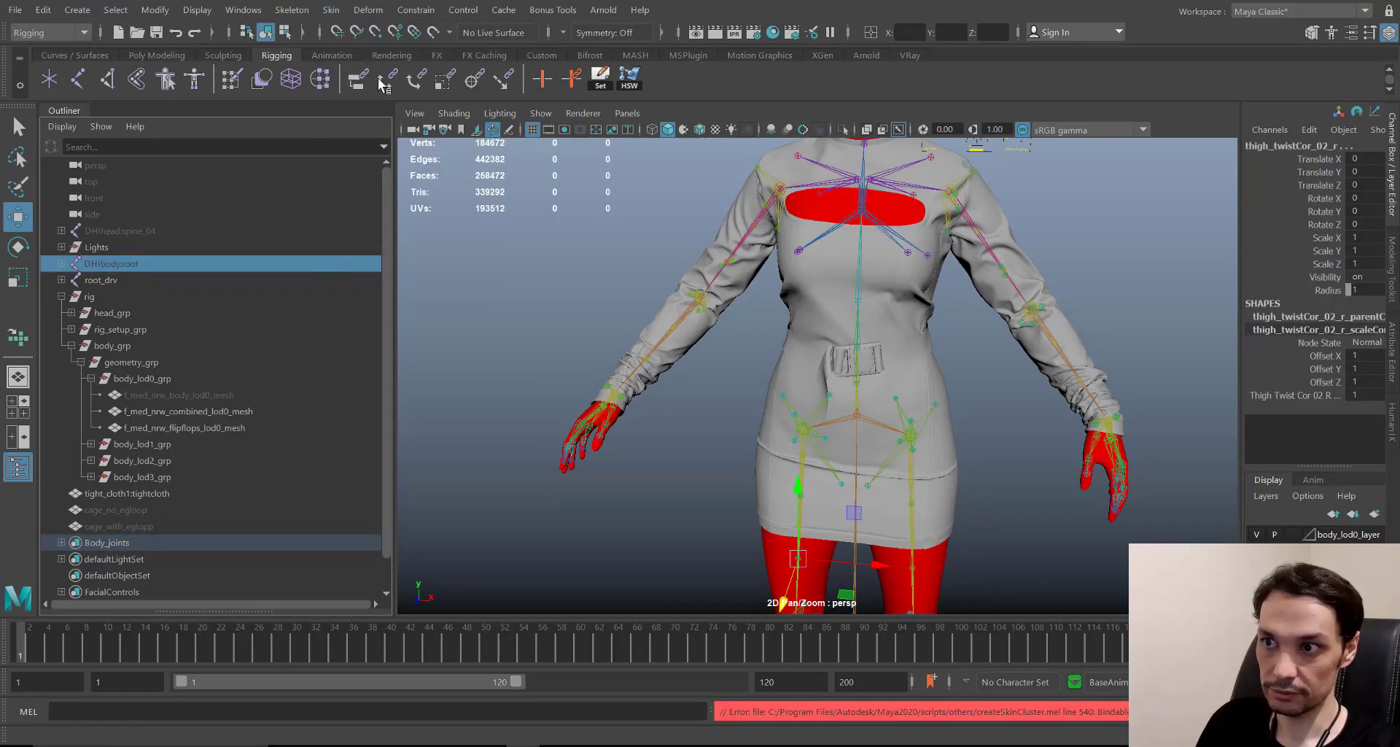
- Add the tight_cloth1:tightcloth dress to the joint selection and bind it to the skeleton with Bind Skin
alt+middle_drag(544, 472, 516, 425)
alt+drag(934, 331, 904, 319)
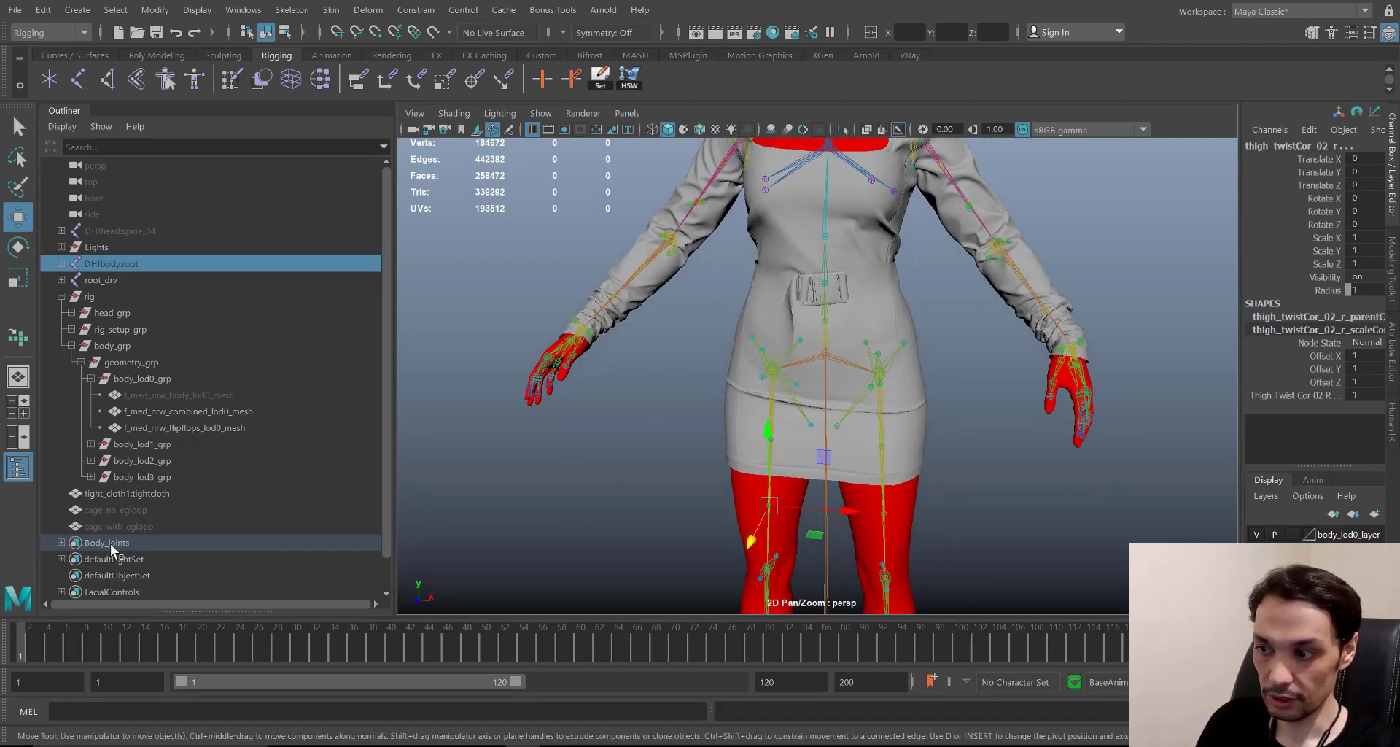
shift+click(908, 318)
click(331, 9)
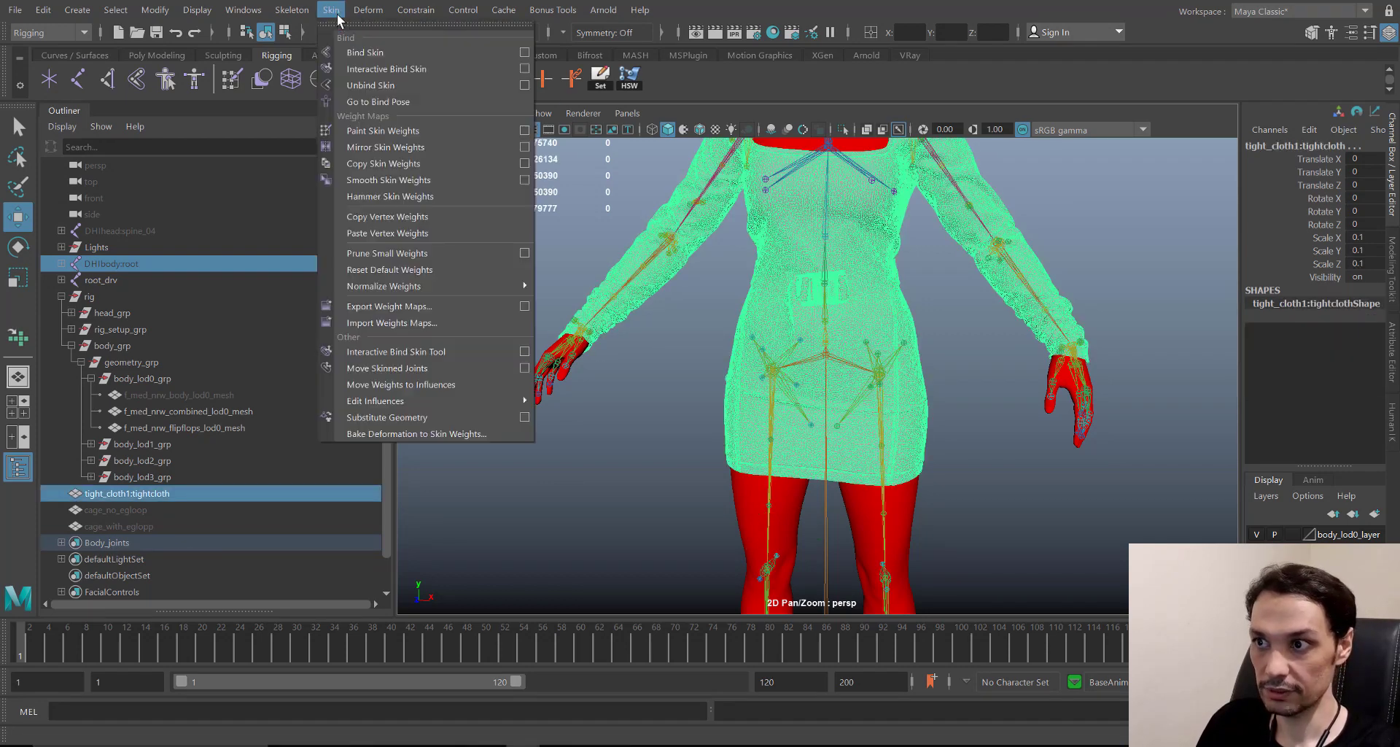
click(355, 53)
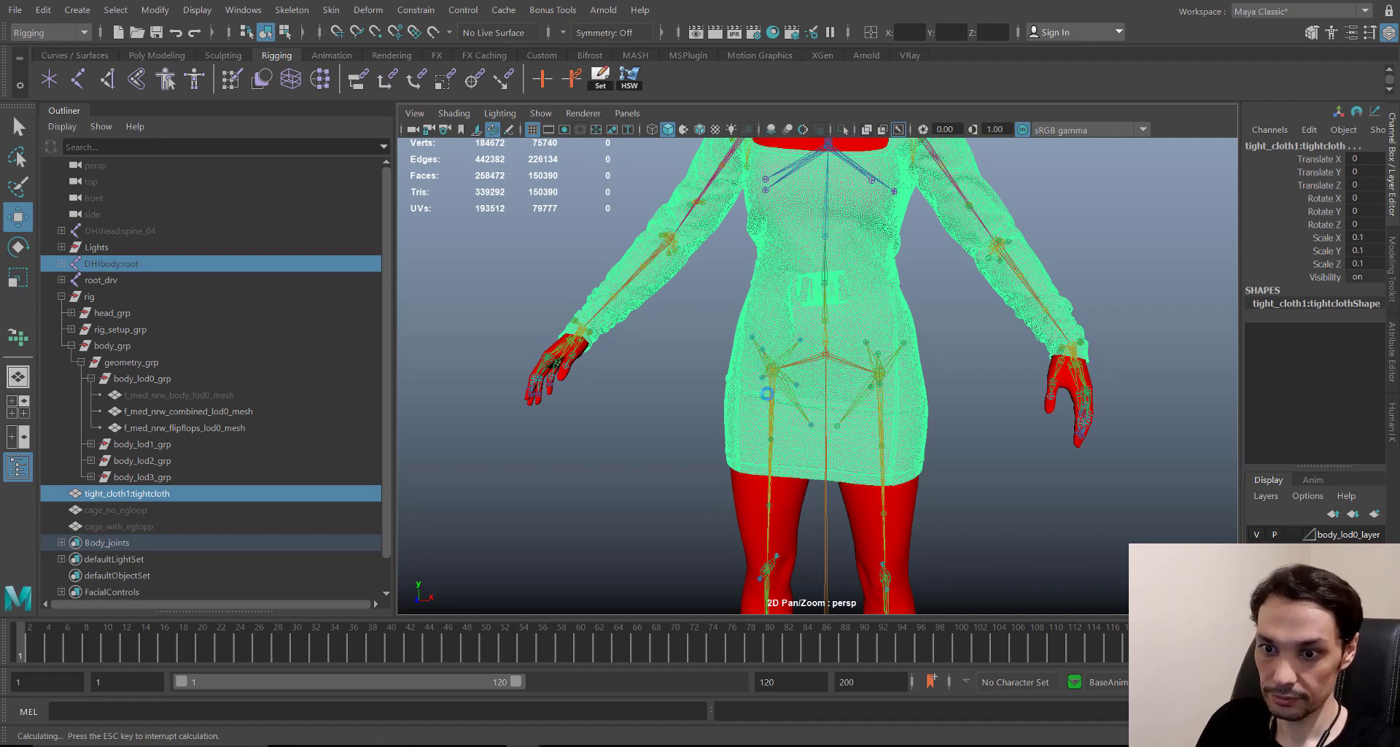
- Raise the left upper-arm joint to about -80 degrees in Y, inspect the dress deformation, and undo the rotation
scroll(906, 446, up, 5)
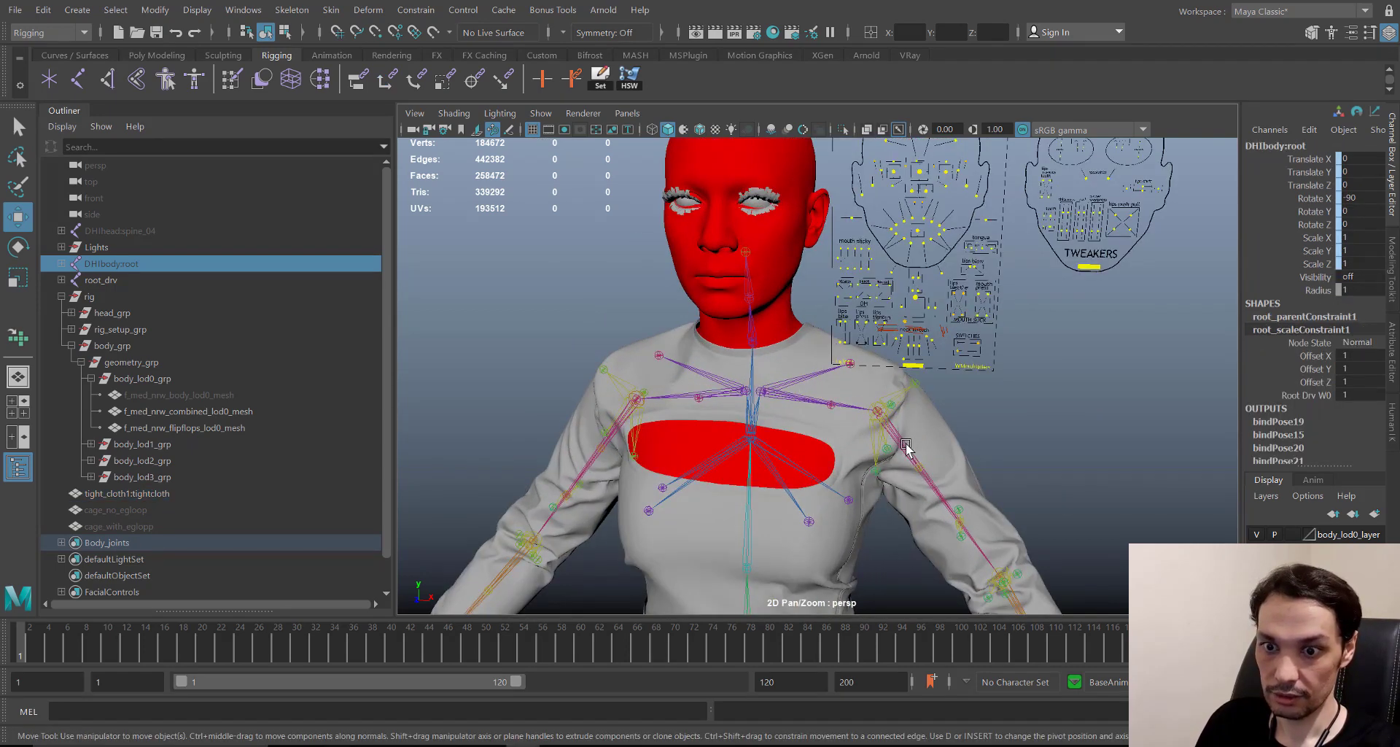
click(906, 446)
key(e)
drag(941, 364, 790, 309)
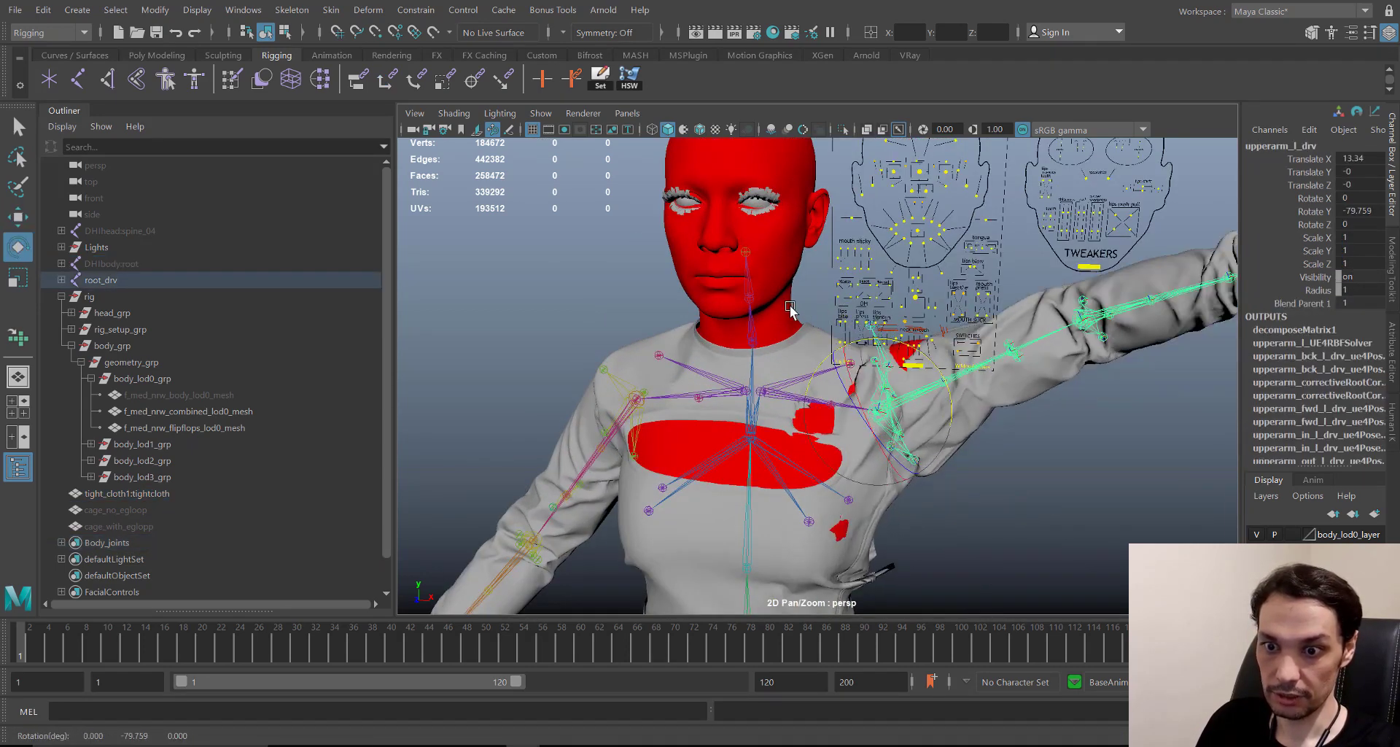
alt+drag(931, 388, 904, 372)
alt+middle_drag(858, 452, 835, 317)
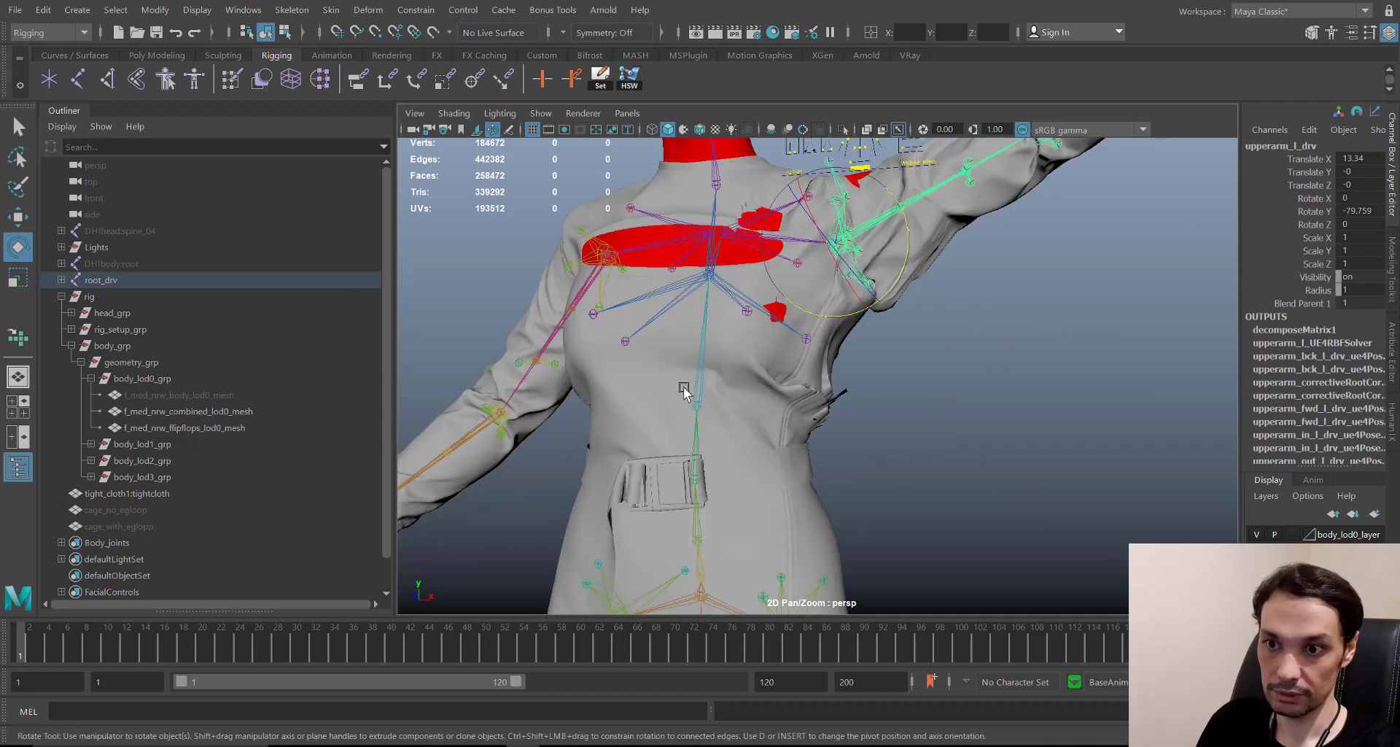
alt+drag(684, 390, 696, 411)
key(ctrl+z)
- Copy the skin weights from the combined lod0 body mesh to the tight_cloth1:tightcloth dress
alt+middle_drag(806, 499, 844, 178)
alt+right_drag(879, 454, 838, 485)
alt+drag(736, 401, 871, 463)
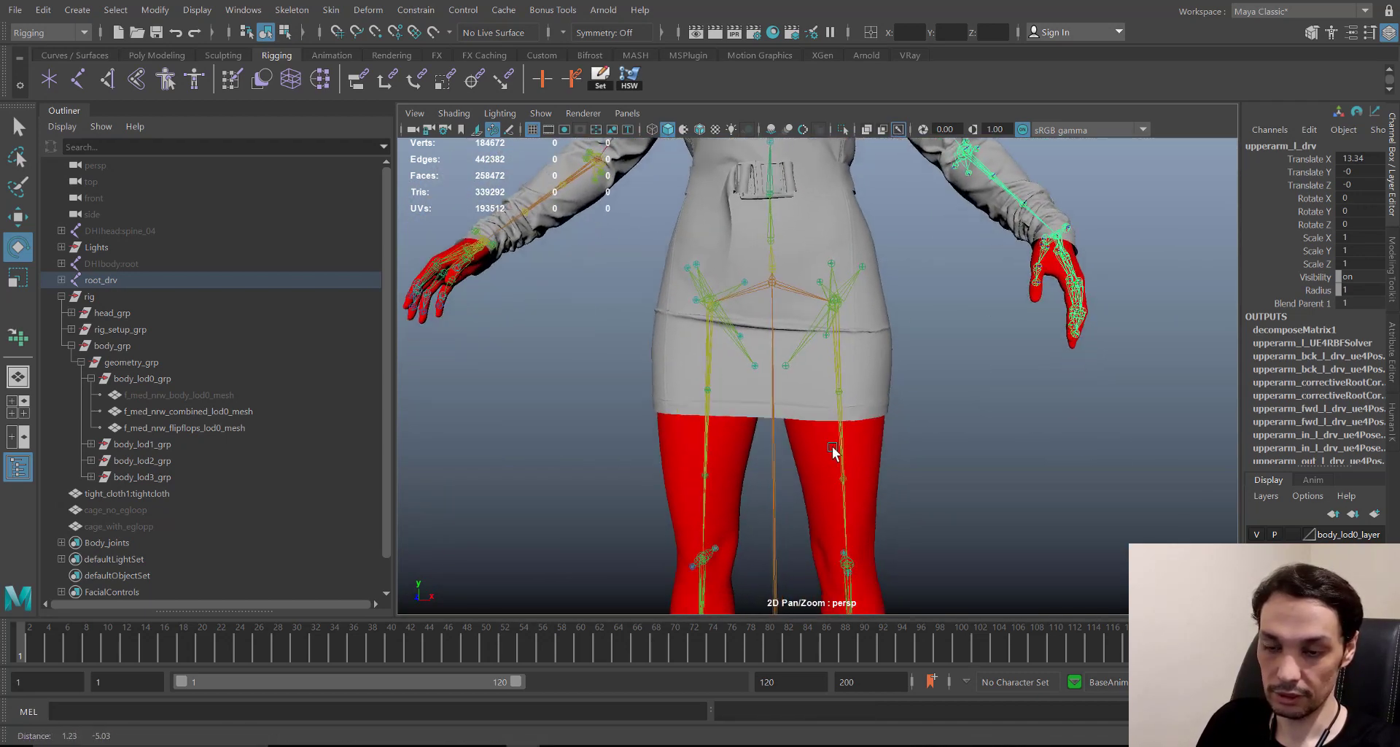
click(875, 461)
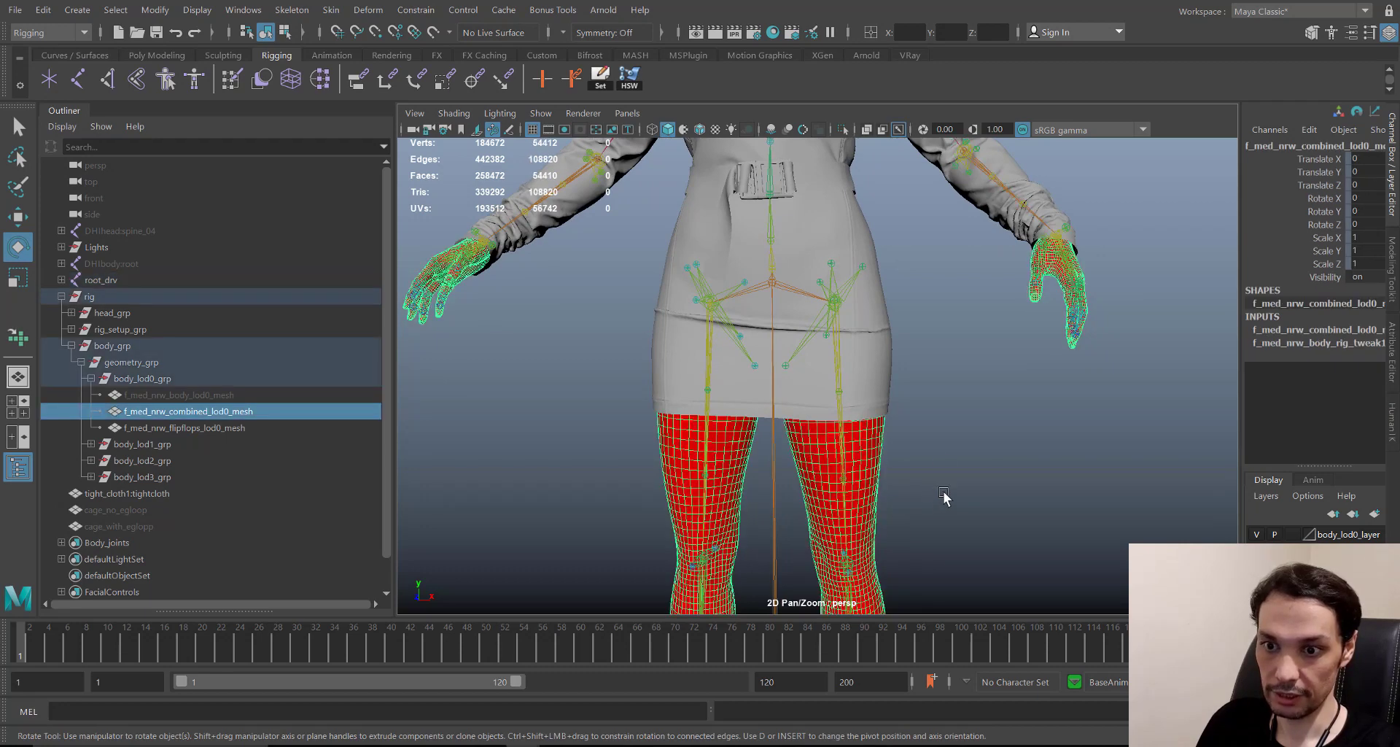
shift+click(875, 289)
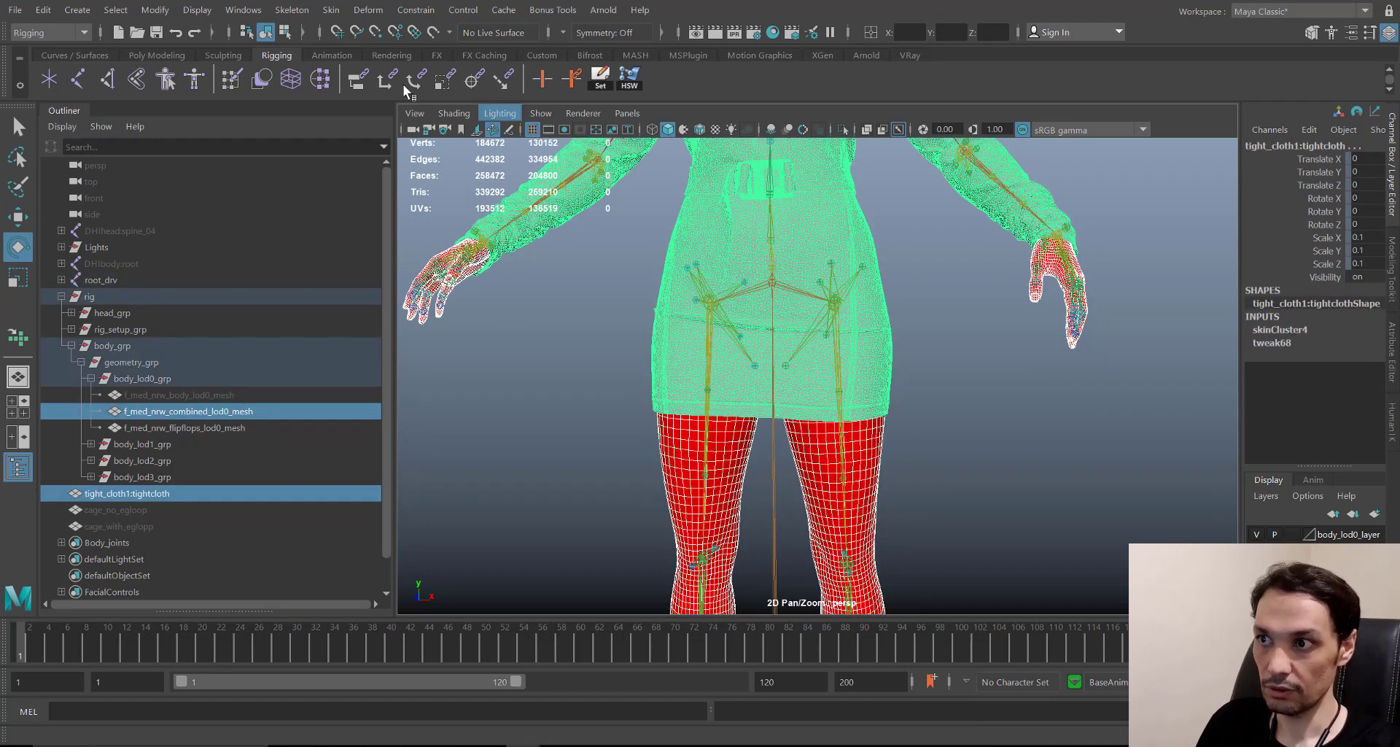
click(331, 9)
click(383, 165)
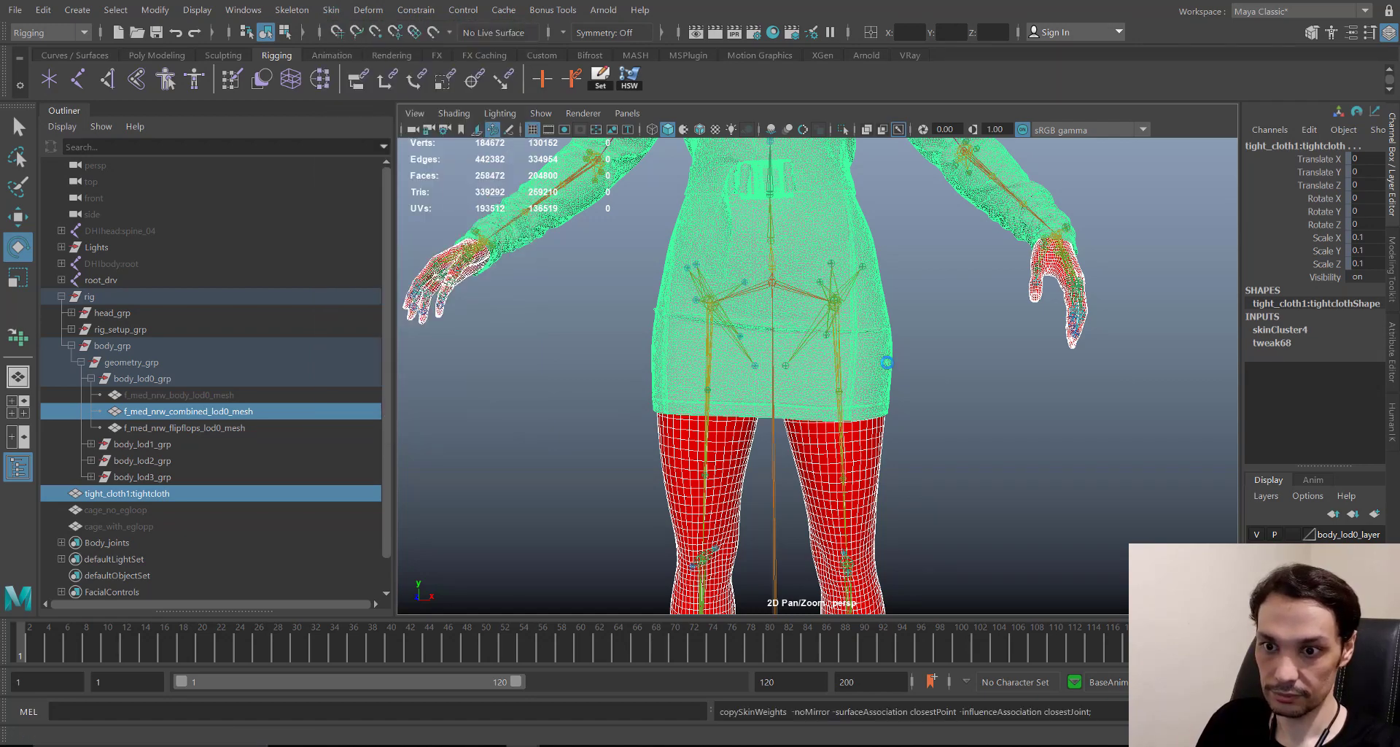
- Rotate the left upper-arm joint to about -81 degrees in Y to test the copied weights on the sleeve
alt+middle_drag(777, 157, 803, 434)
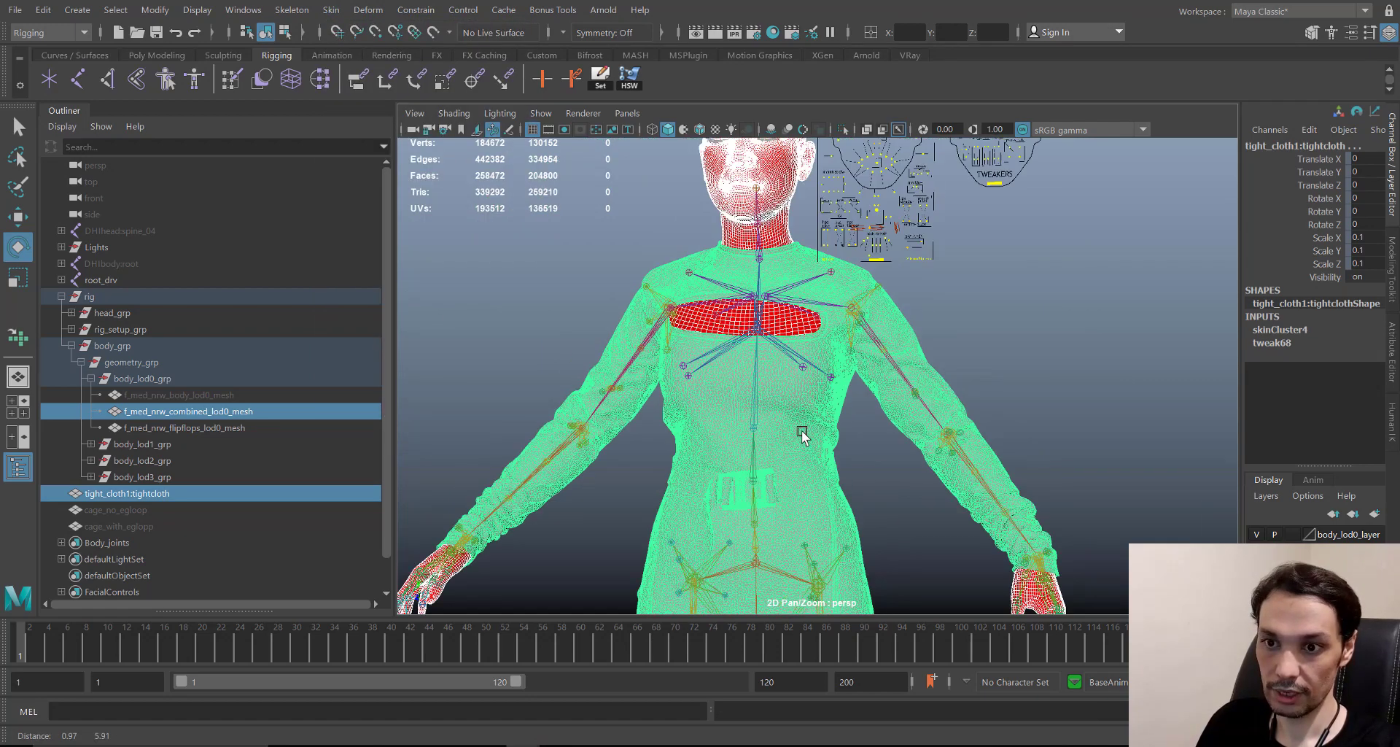
alt+right_drag(803, 435, 915, 400)
click(918, 425)
alt+middle_drag(932, 328, 931, 362)
drag(922, 331, 807, 210)
alt+drag(981, 467, 1001, 472)
alt+right_drag(1001, 472, 1013, 392)
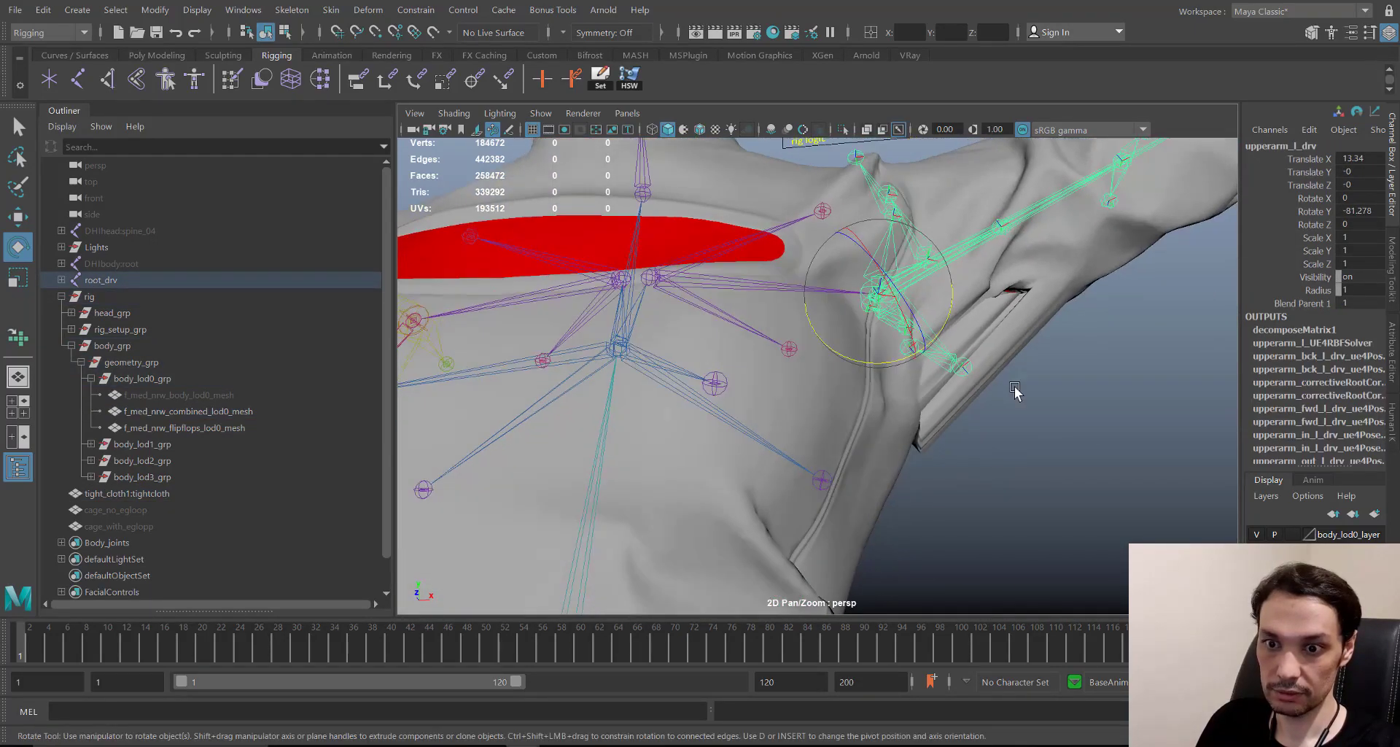
- Select the dress mesh and examine the stretched polygons under the raised left arm
alt+drag(1013, 392, 1000, 425)
alt+middle_drag(1000, 397, 955, 427)
click(955, 427)
alt+drag(1000, 468, 961, 490)
alt+right_drag(861, 511, 788, 460)
alt+drag(787, 459, 787, 371)
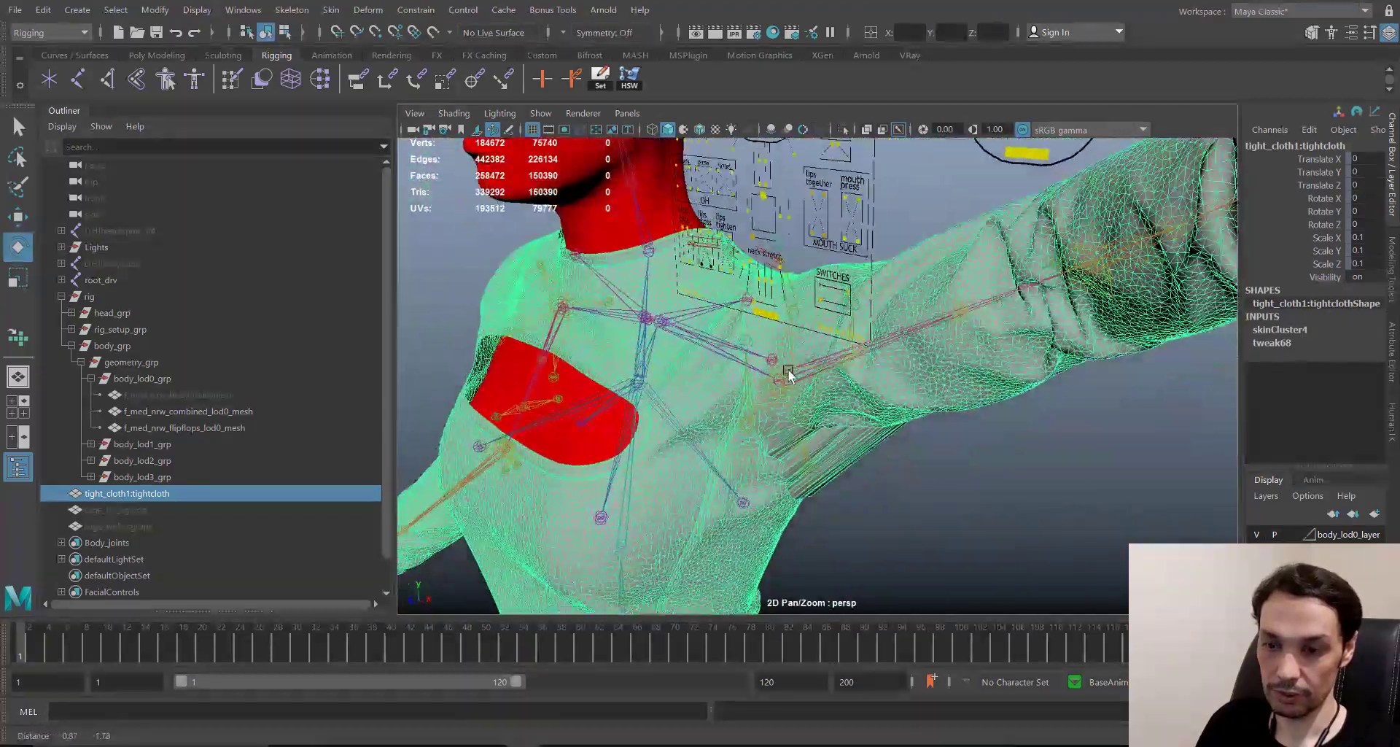
alt+right_drag(787, 372, 903, 566)
alt+drag(884, 482, 834, 464)
alt+right_drag(834, 464, 812, 387)
alt+drag(812, 387, 881, 378)
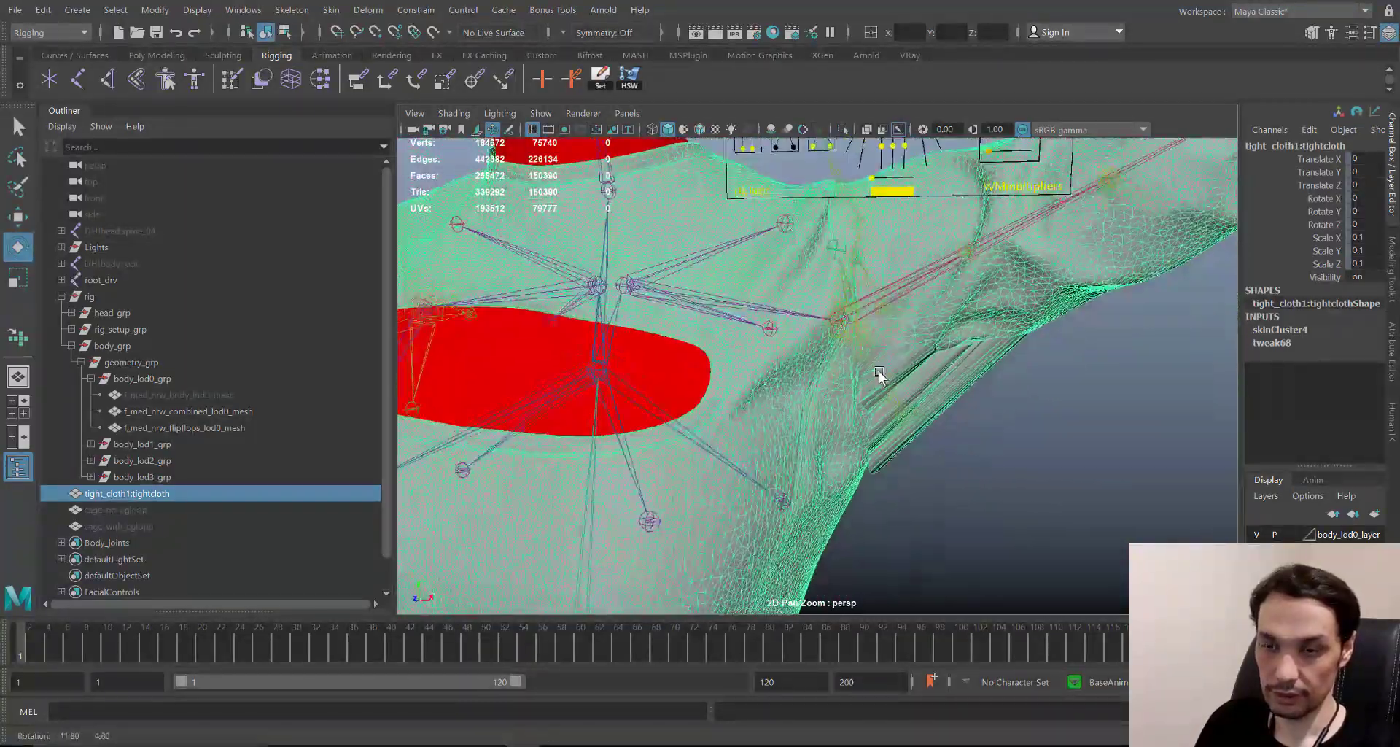
- Isolate the dress in the viewport and frame its left armpit
click(843, 129)
alt+right_drag(904, 339, 897, 368)
alt+drag(897, 368, 838, 386)
alt+middle_drag(837, 387, 778, 350)
alt+right_drag(778, 350, 898, 391)
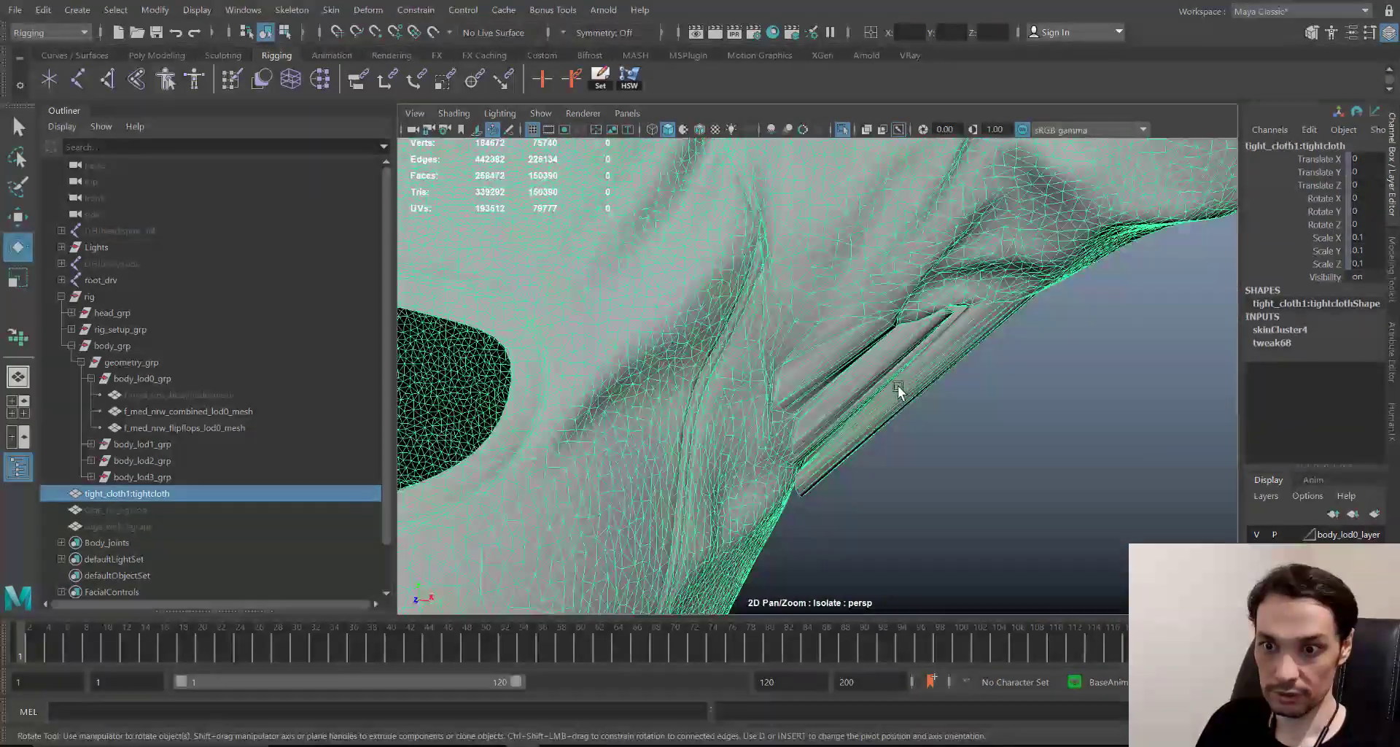
- Select the stretched edges under the left armpit, leave out the chest edges, and grow the selection around them
click(935, 429)
alt+drag(934, 429, 993, 450)
drag(1001, 445, 828, 362)
alt+drag(915, 460, 612, 306)
key(q)
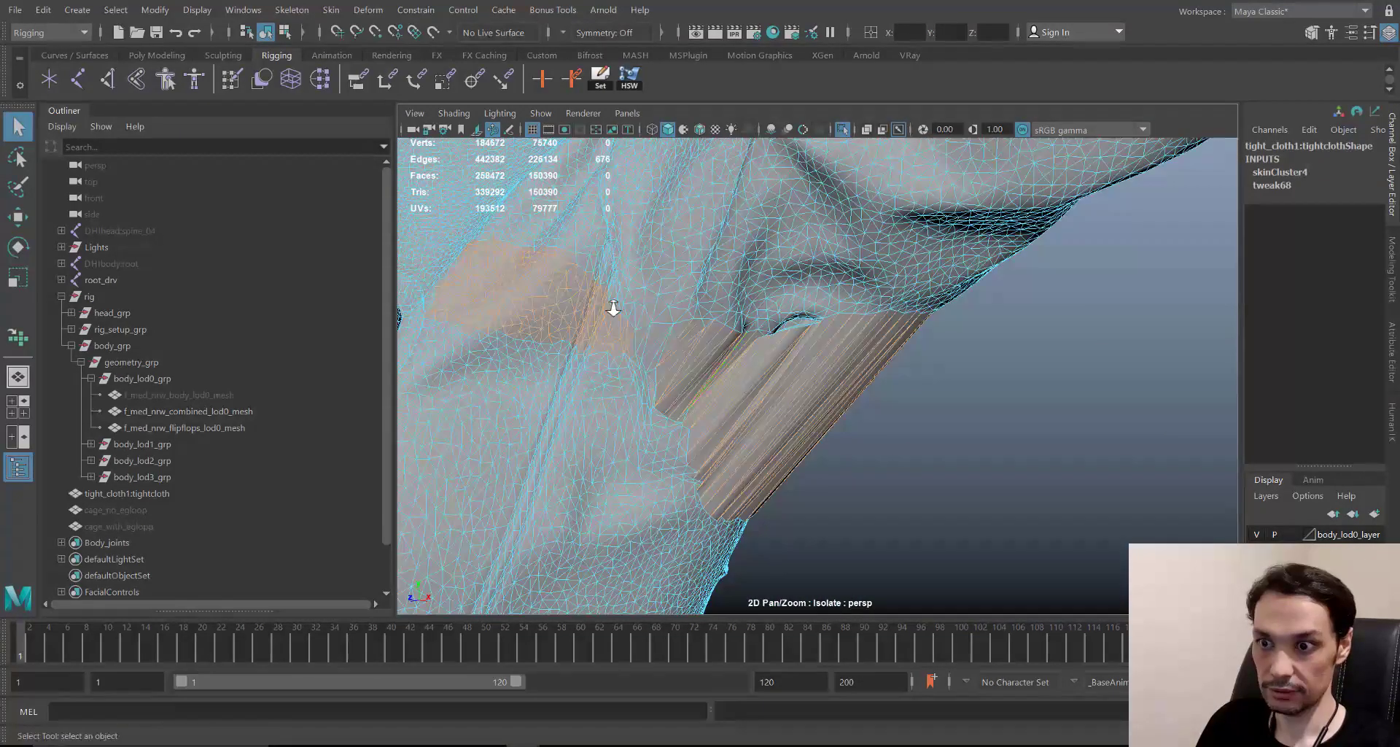
alt+right_drag(612, 306, 555, 273)
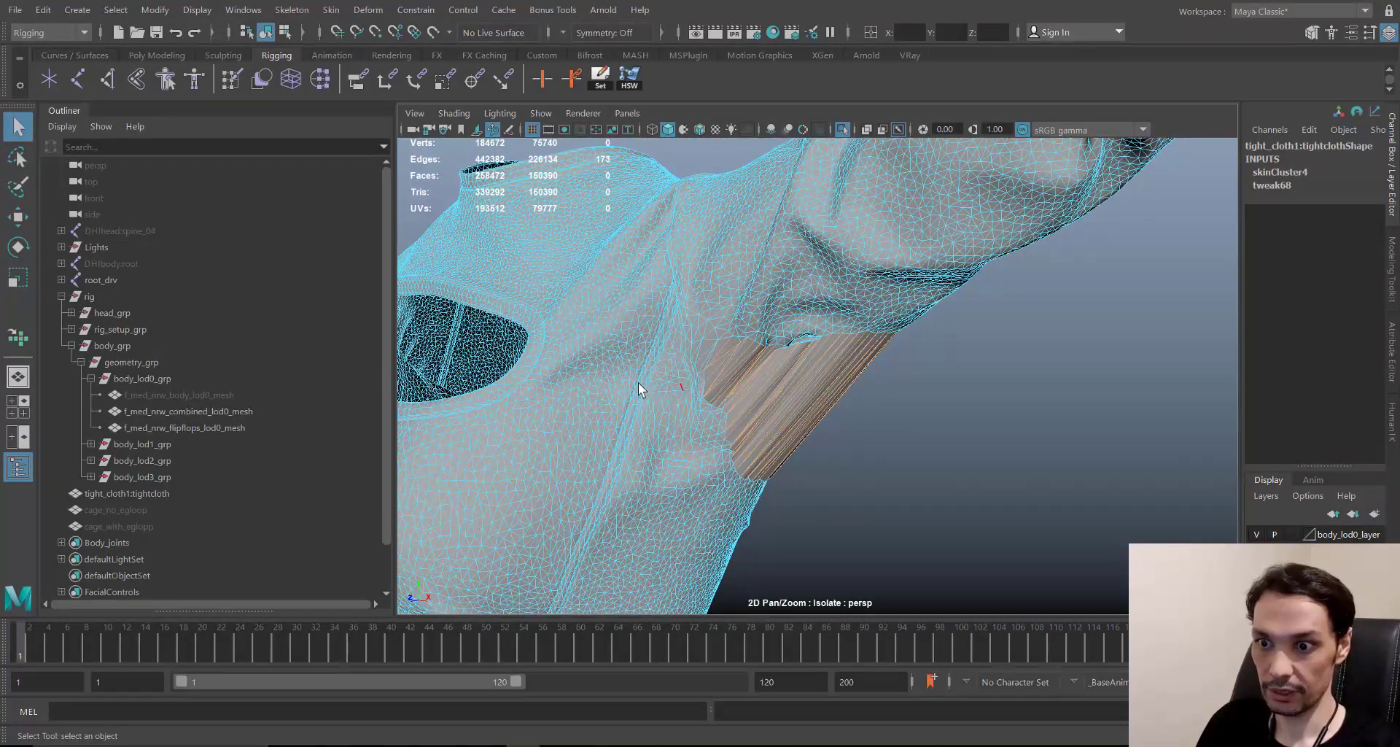
alt+drag(637, 382, 800, 384)
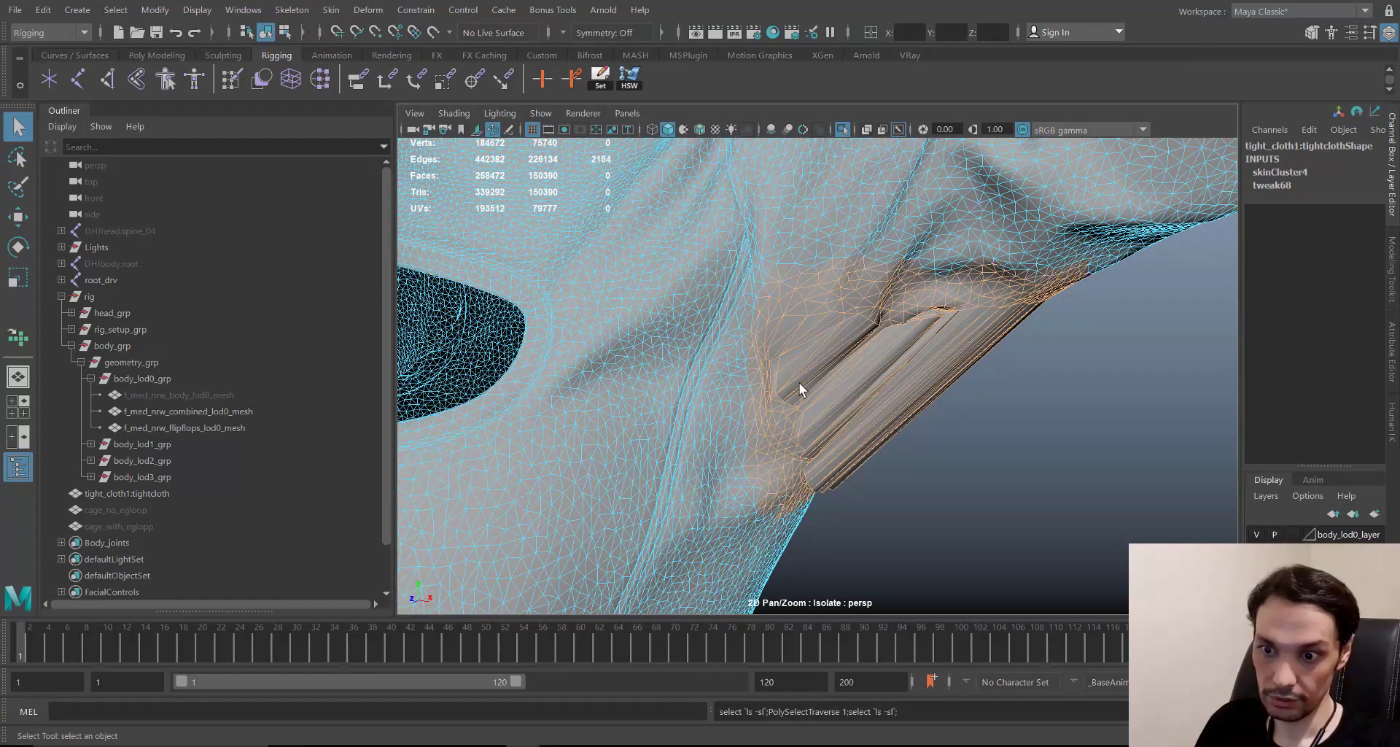
- Check the grown edge selection around the left armpit and convert it to vertices
alt+drag(1237, 356, 950, 327)
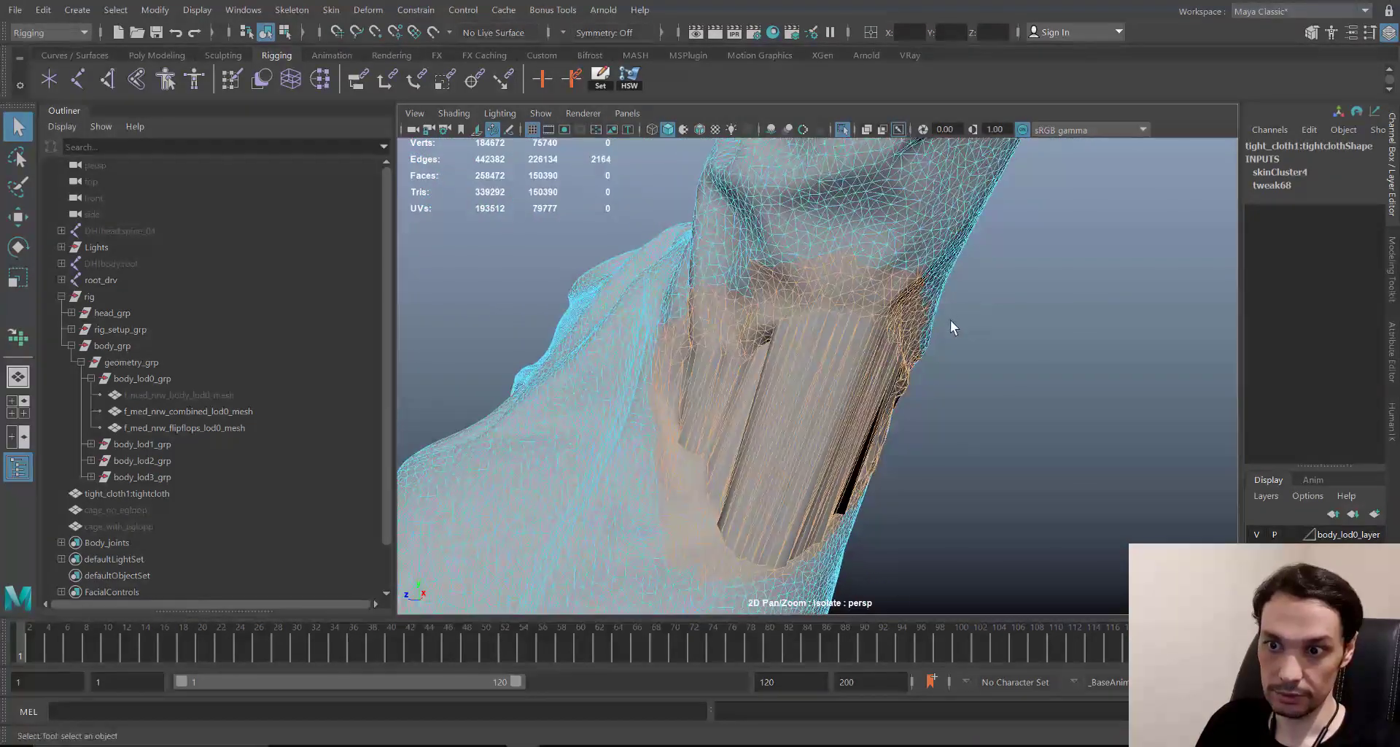
alt+drag(875, 271, 984, 274)
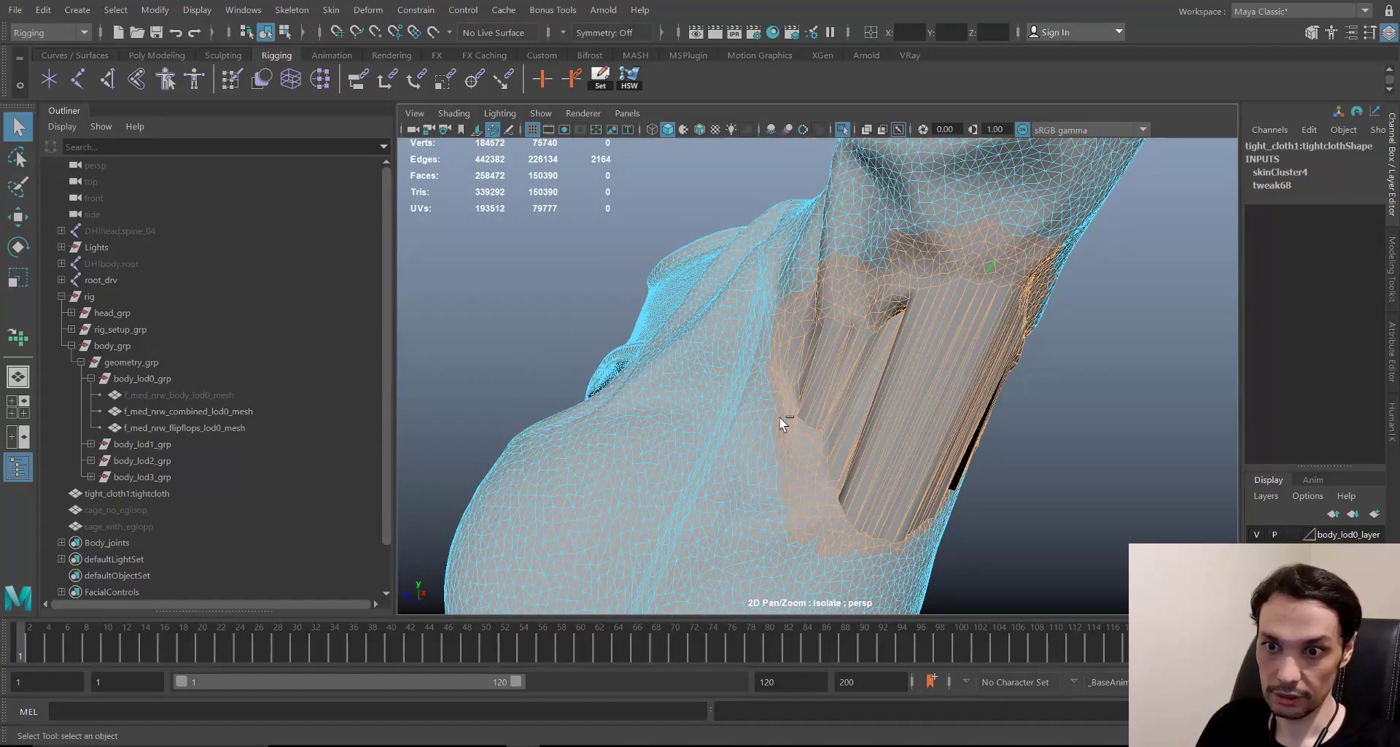
key(ctrl+F9)
alt+drag(782, 409, 885, 370)
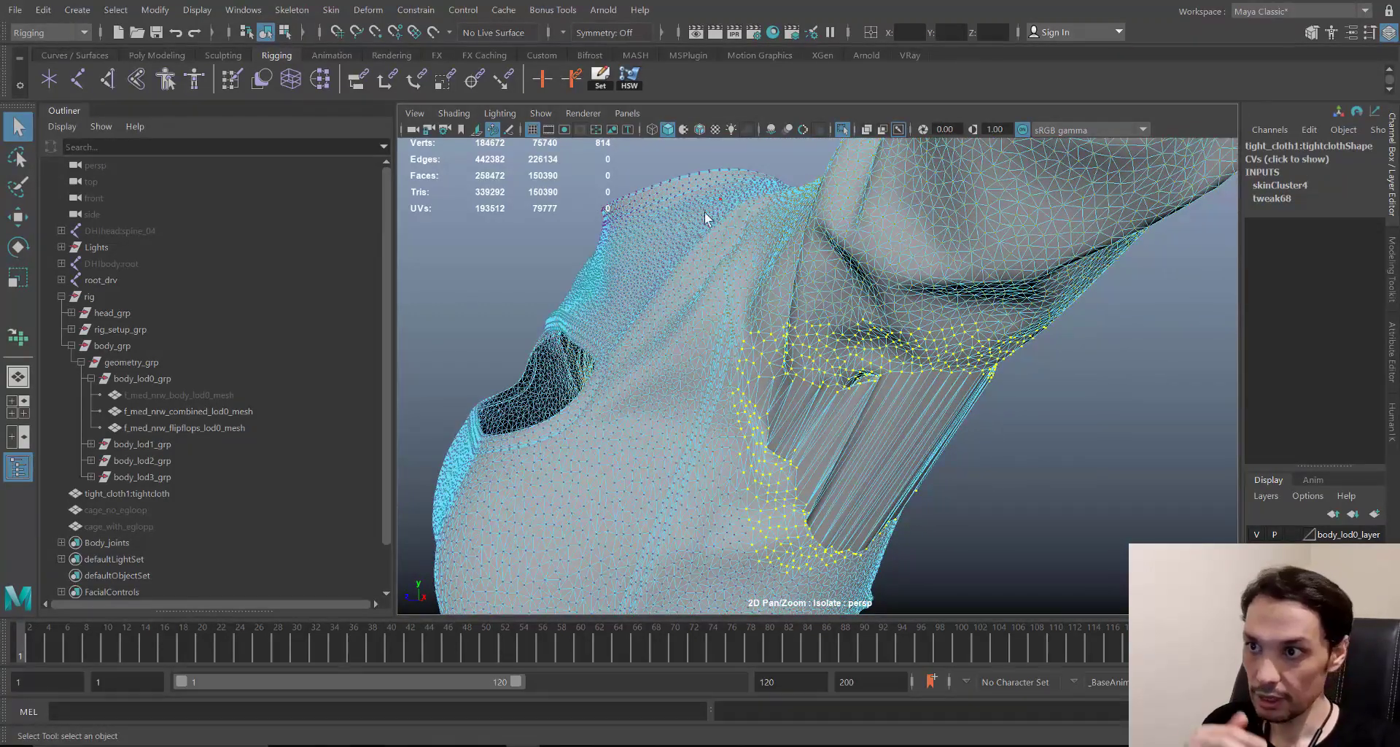
- Apply Hammer Skin Weights to the selected vertices in the dress's left armpit
click(331, 10)
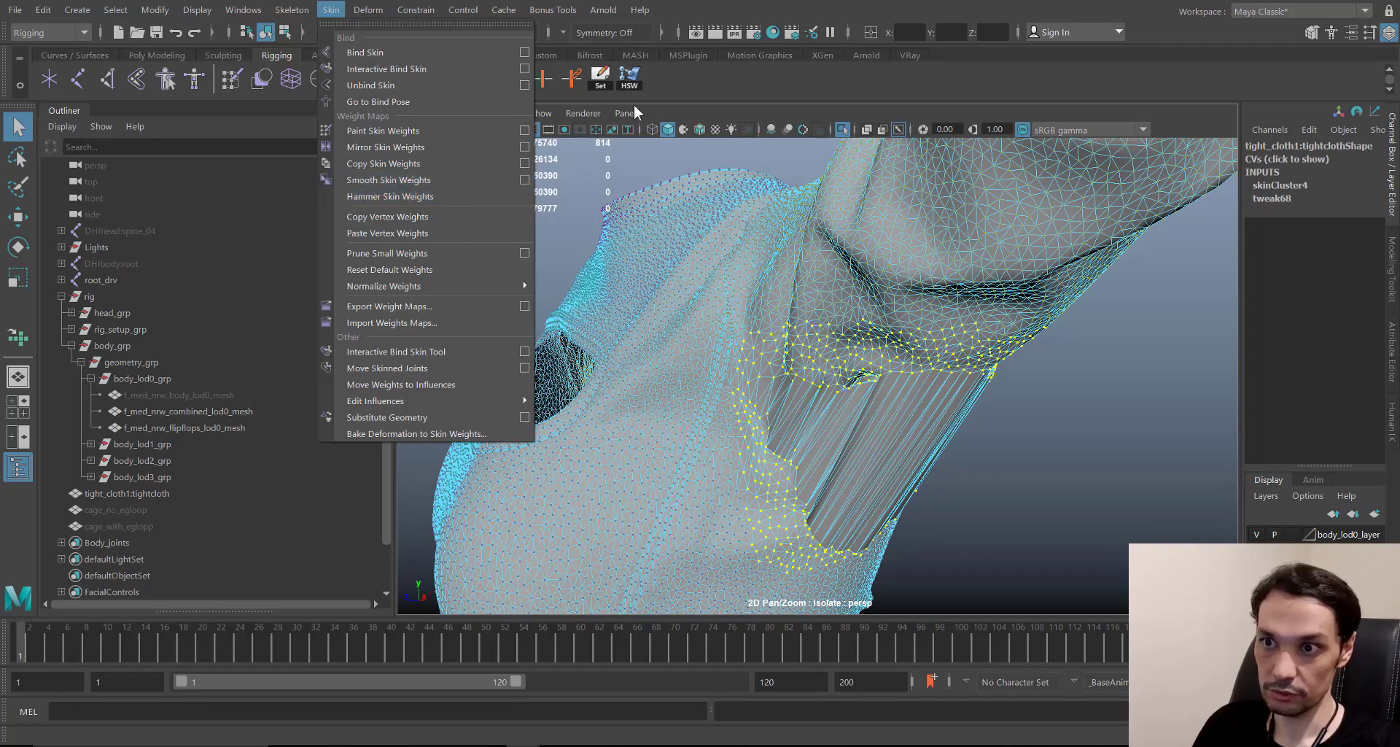
mouse_move(901, 430)
alt+mouse_down()
mouse_move(945, 449)
mouse_move(920, 423)
alt+mouse_up()
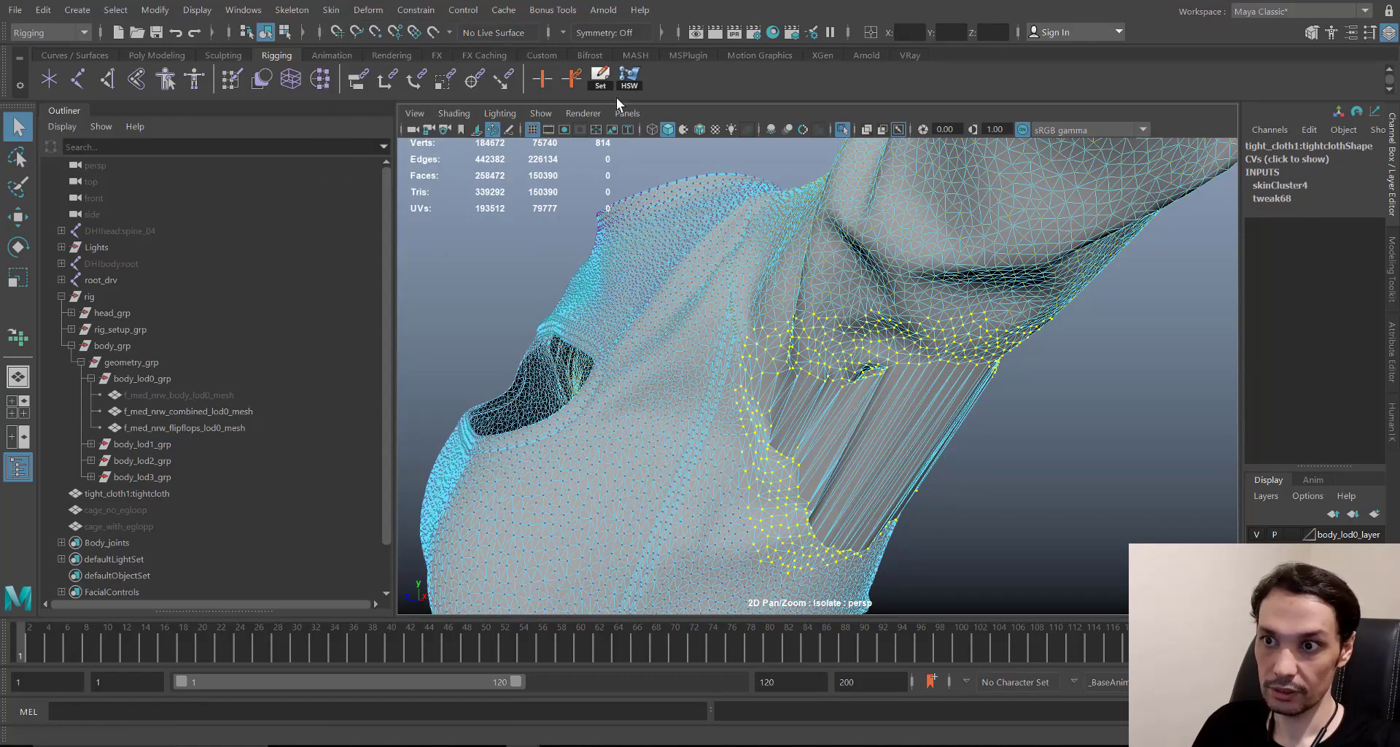
alt+middle_drag(836, 328, 854, 257)
scroll(857, 270, down, 3)
alt+drag(866, 310, 777, 286)
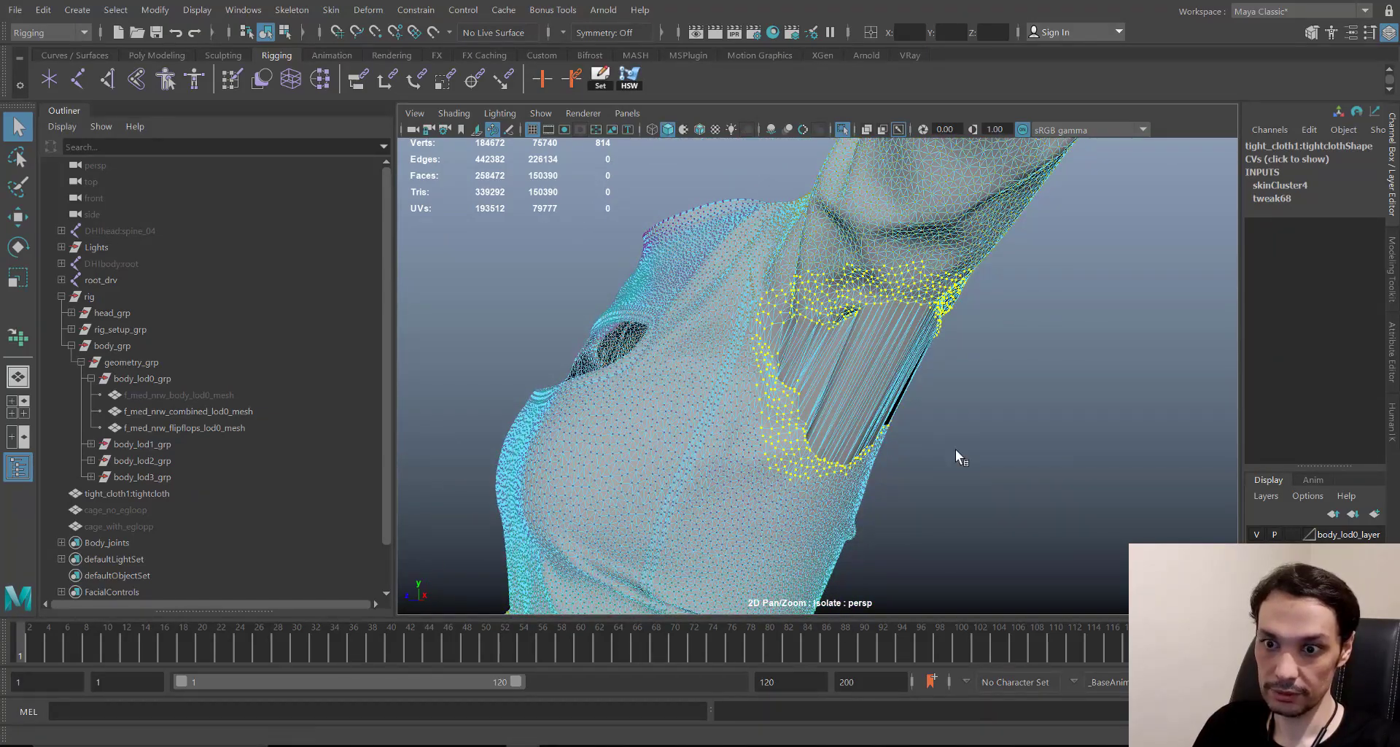
key(g)
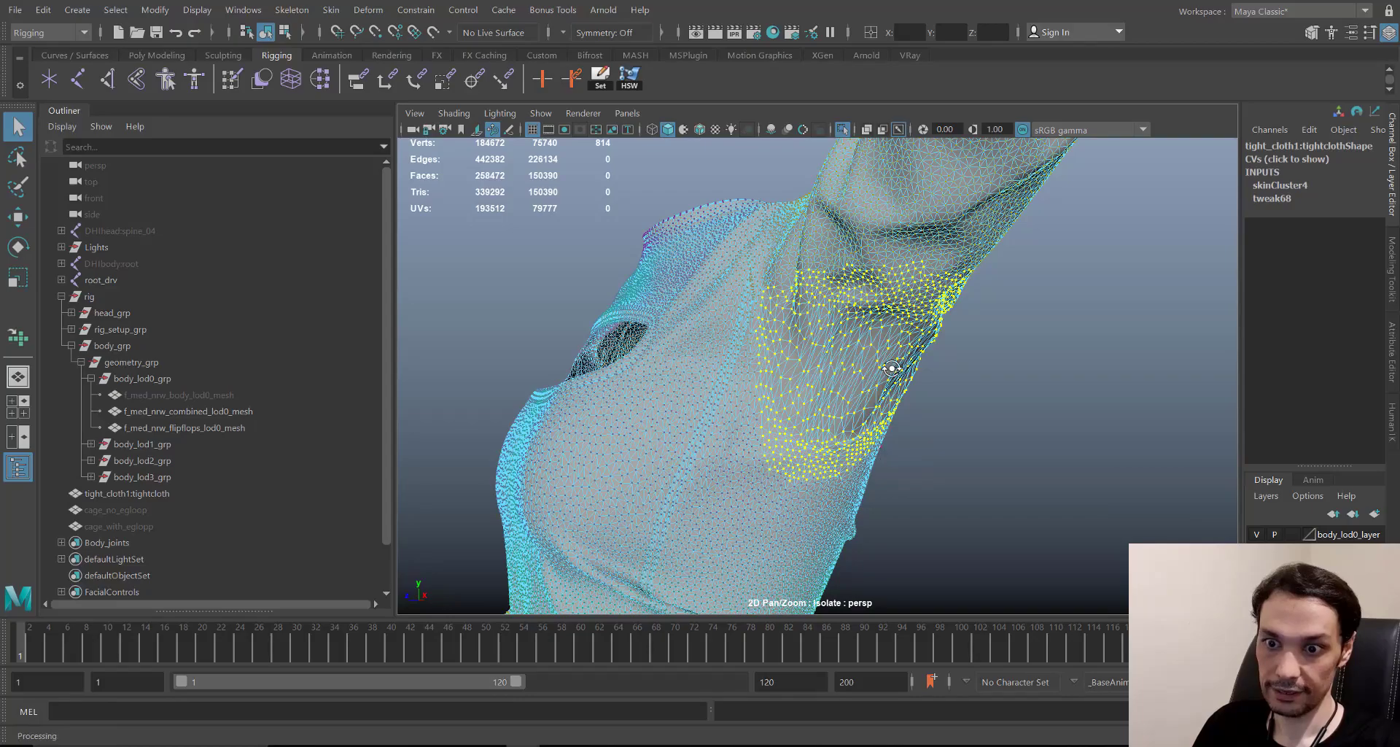
- Turn off the isolated view and raise the right upper-arm joint to test the dress's other armpit
alt+drag(891, 368, 694, 300)
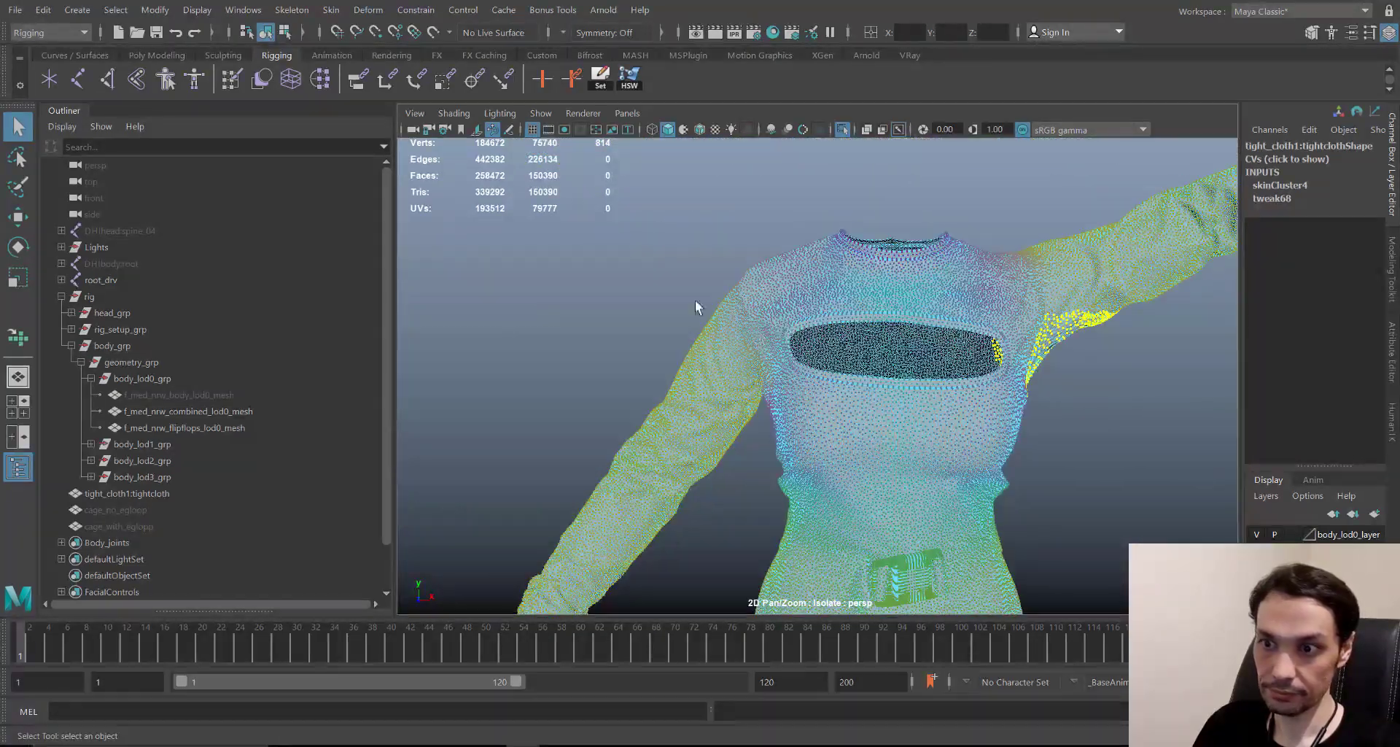
alt+right_drag(694, 299, 911, 156)
click(847, 131)
scroll(674, 334, up, 2)
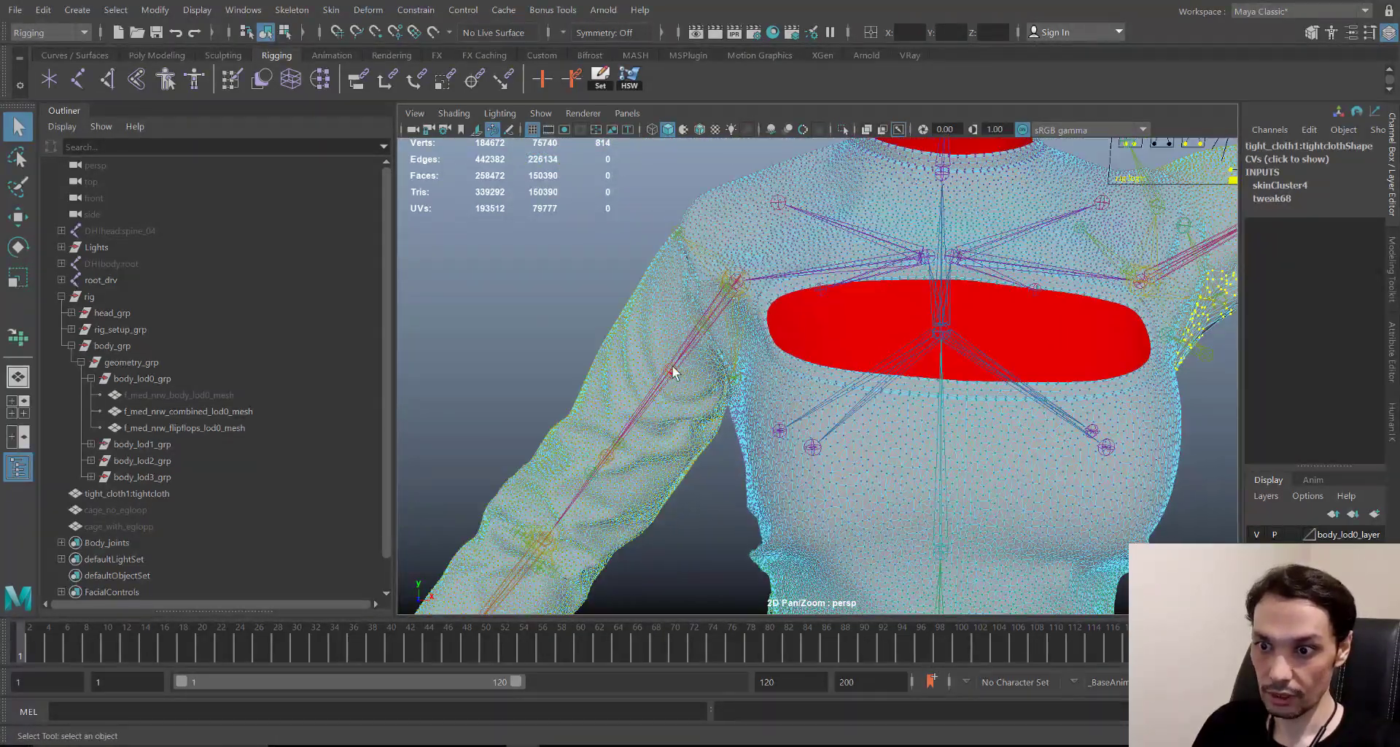
click(671, 366)
key(e)
alt+middle_drag(693, 406, 698, 436)
drag(759, 234, 648, 367)
- Isolate the dress and select the stretched edges under its right armpit, growing the selection around them
key(q)
click(647, 367)
scroll(641, 359, up, 5)
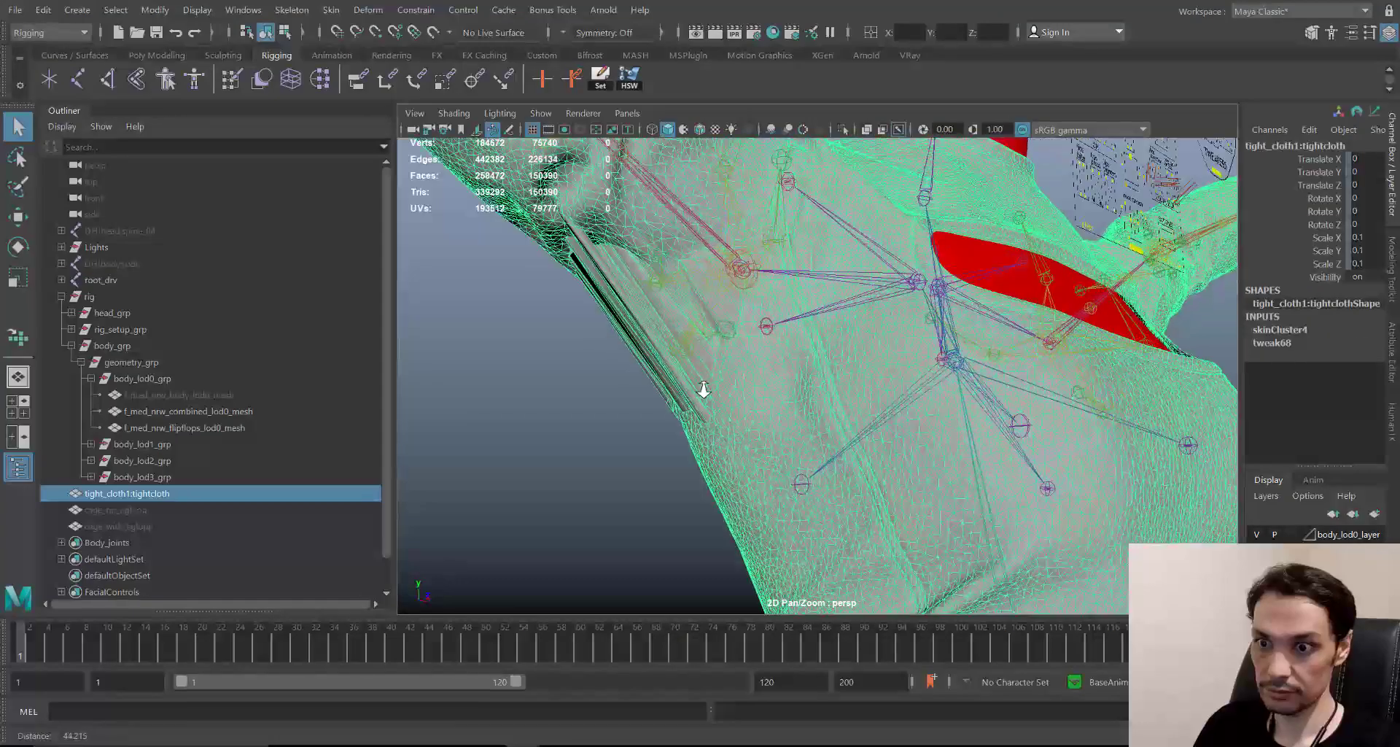
scroll(652, 336, up, 3)
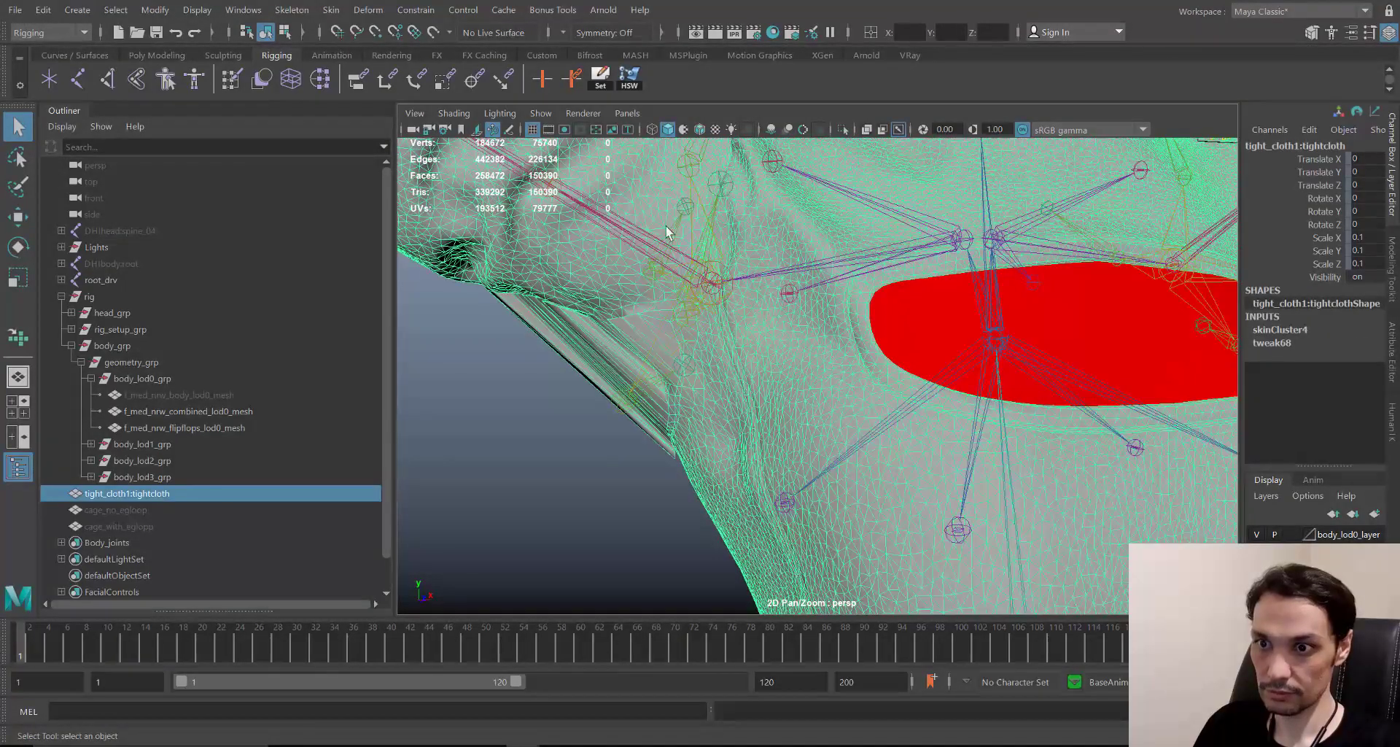
click(835, 129)
alt+middle_drag(619, 381, 661, 332)
key(F10)
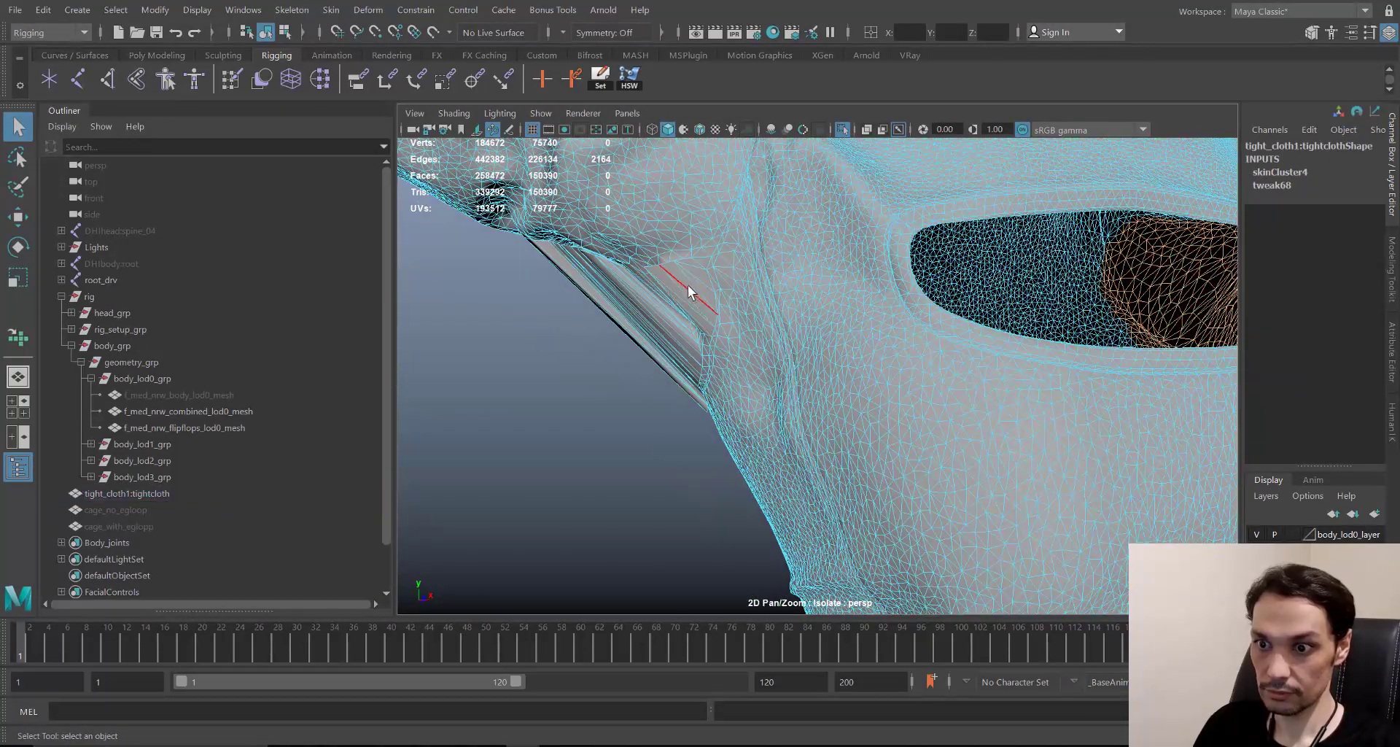
alt+drag(575, 347, 939, 291)
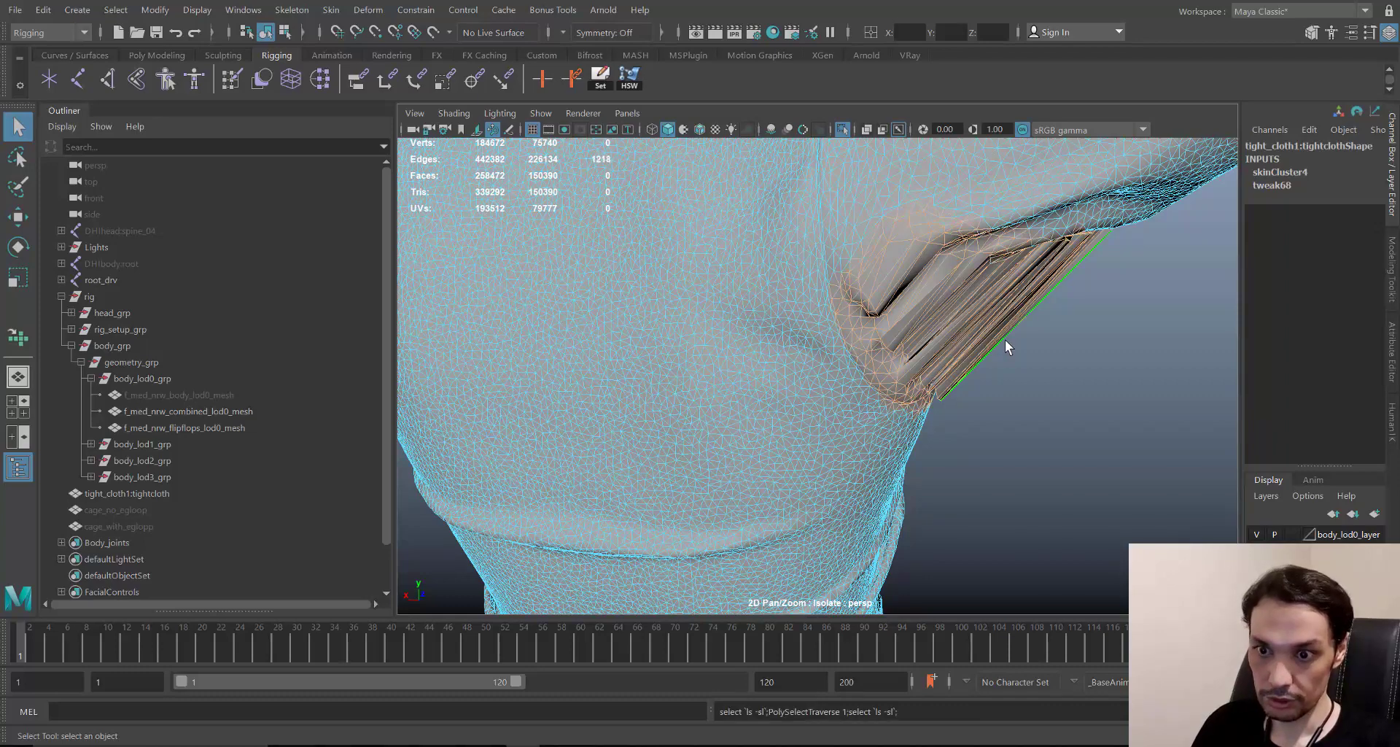
alt+drag(829, 316, 877, 382)
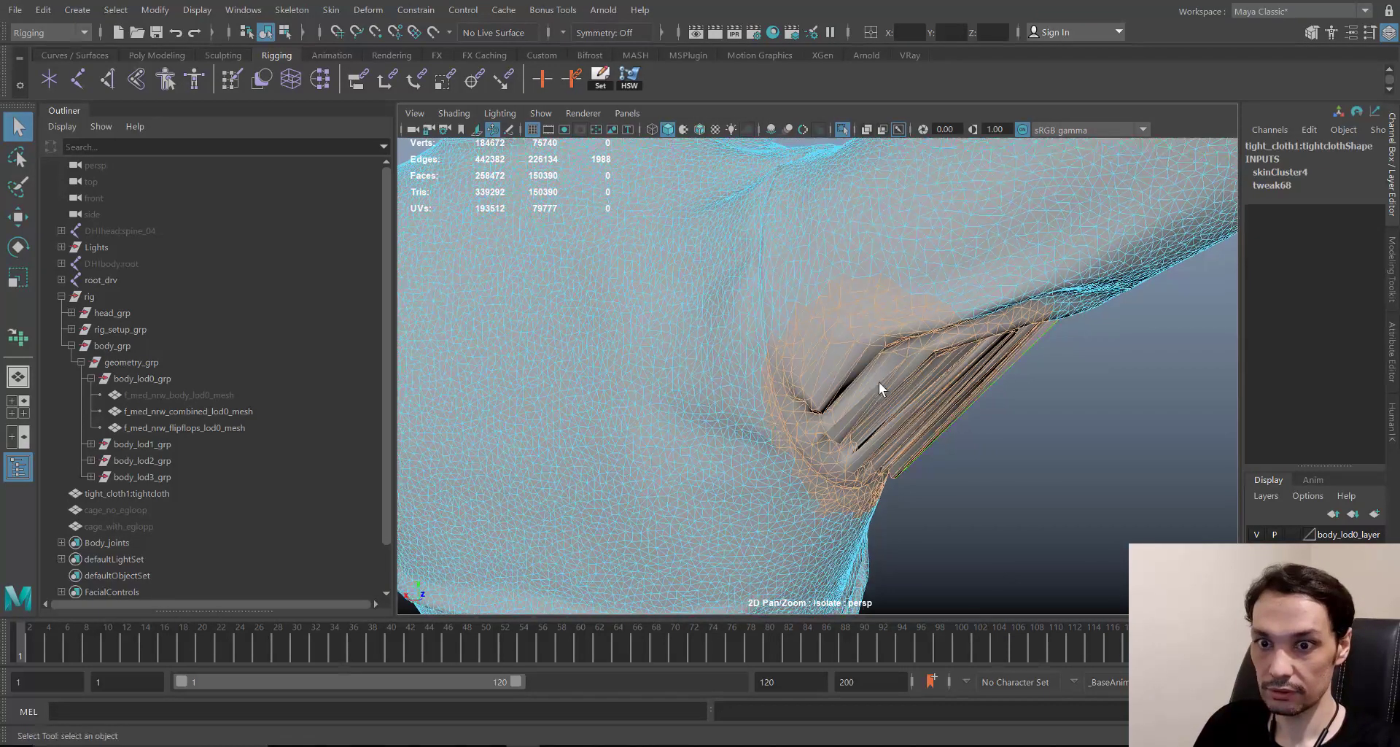
- Convert the right armpit edge selection to vertices and apply Hammer Skin Weights to them
key(ctrl+F9)
alt+drag(859, 318, 826, 306)
click(635, 84)
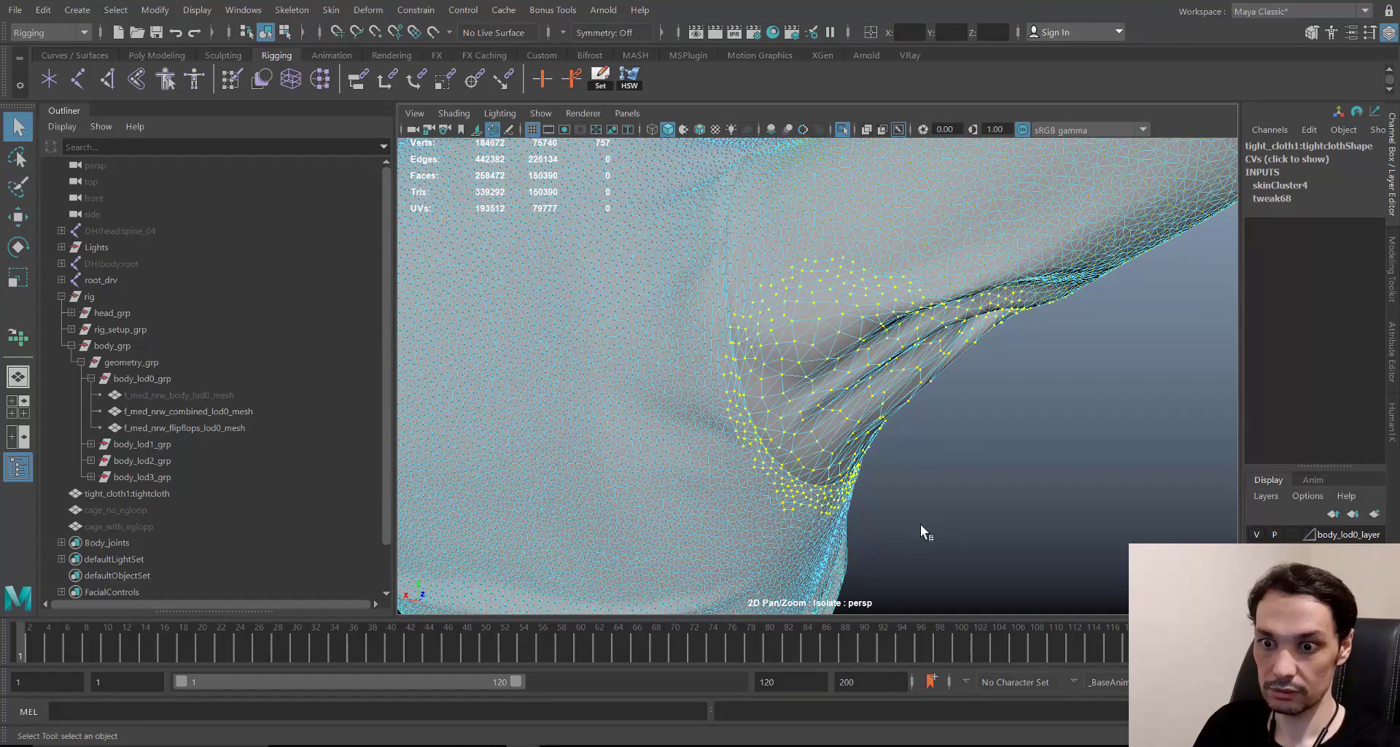
- Return the dress to object selection and turn off its isolated view
scroll(911, 518, down, 5)
alt+drag(770, 423, 893, 452)
click(941, 466)
right_drag(901, 449, 946, 410)
alt+middle_drag(949, 409, 871, 390)
click(844, 130)
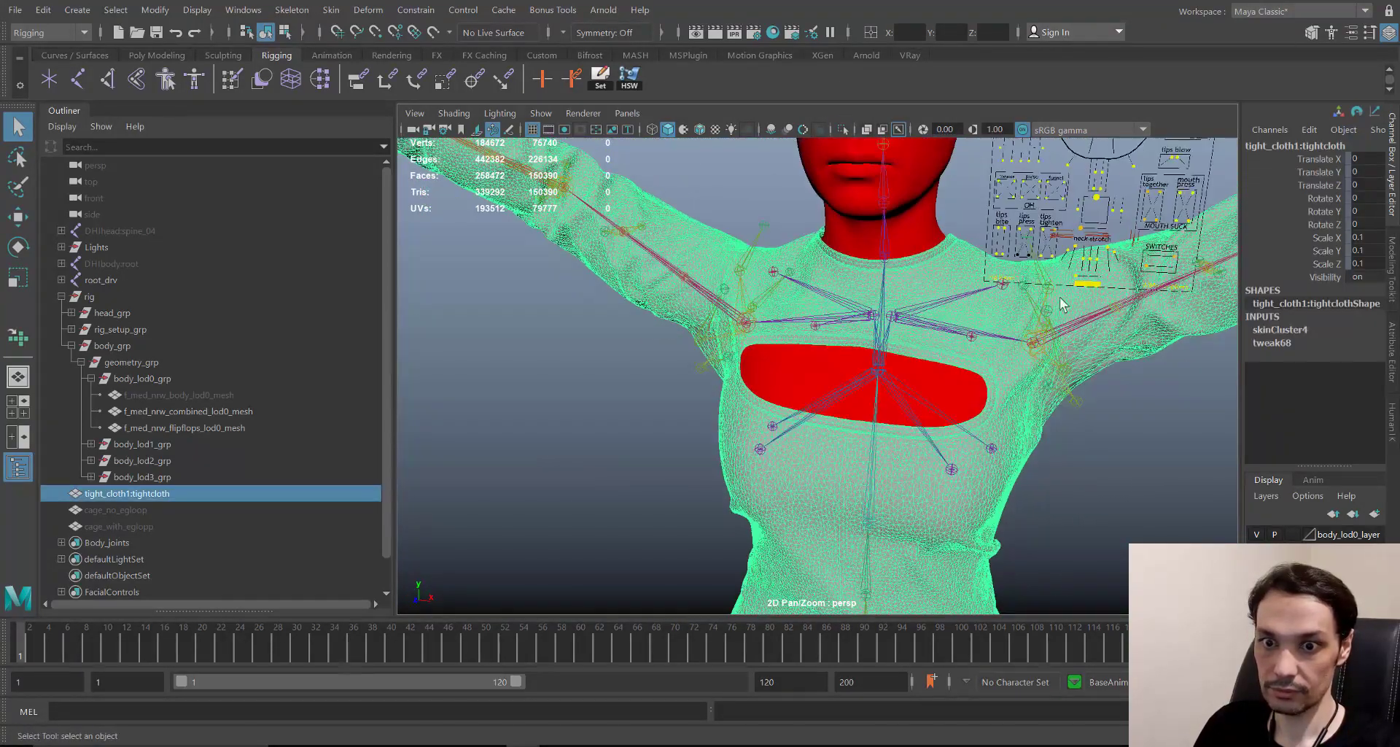
- Select the upper-arm joints and set their Rotate Y to 0 to lower the raised arms
click(691, 265)
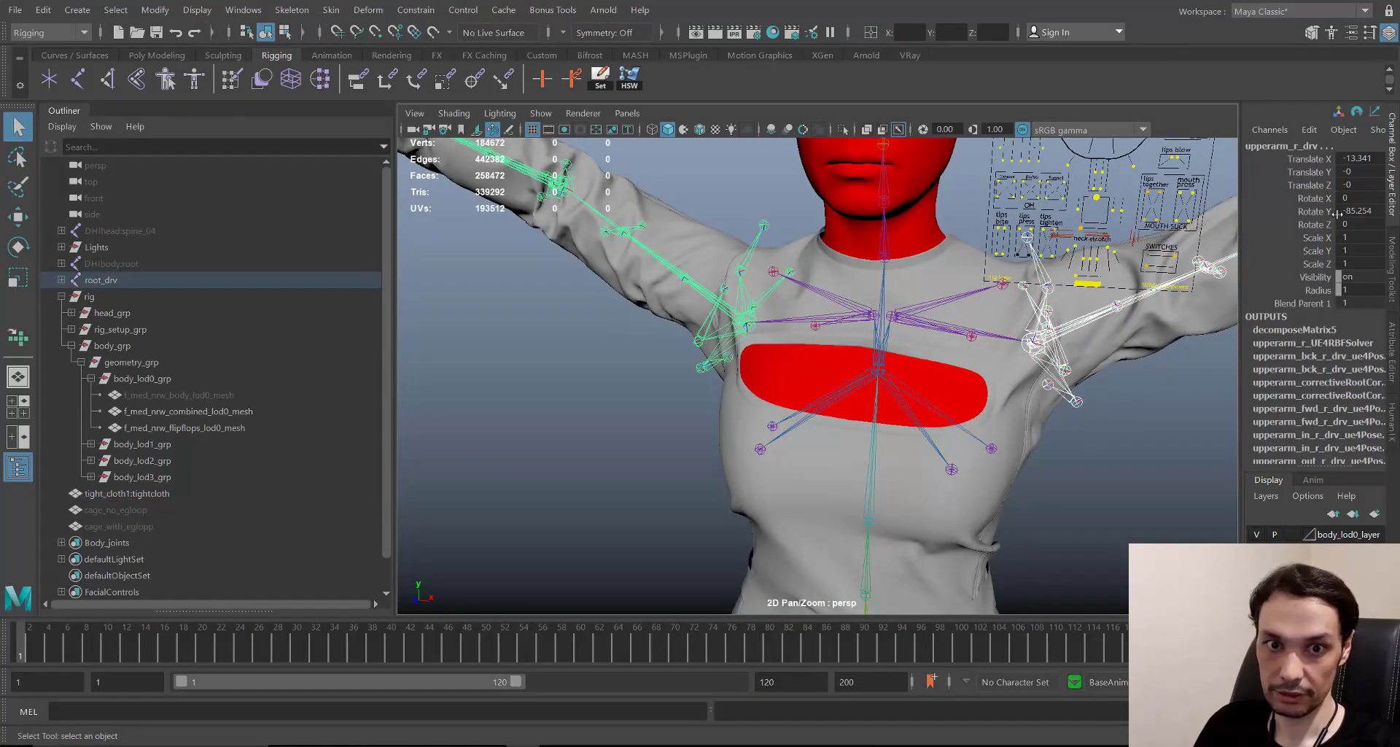
text(0)
key(Return)
- Rotate the left thigh joint about 37.65 degrees in Z to test how the skirt and belt deform
alt+middle_drag(949, 466, 904, 217)
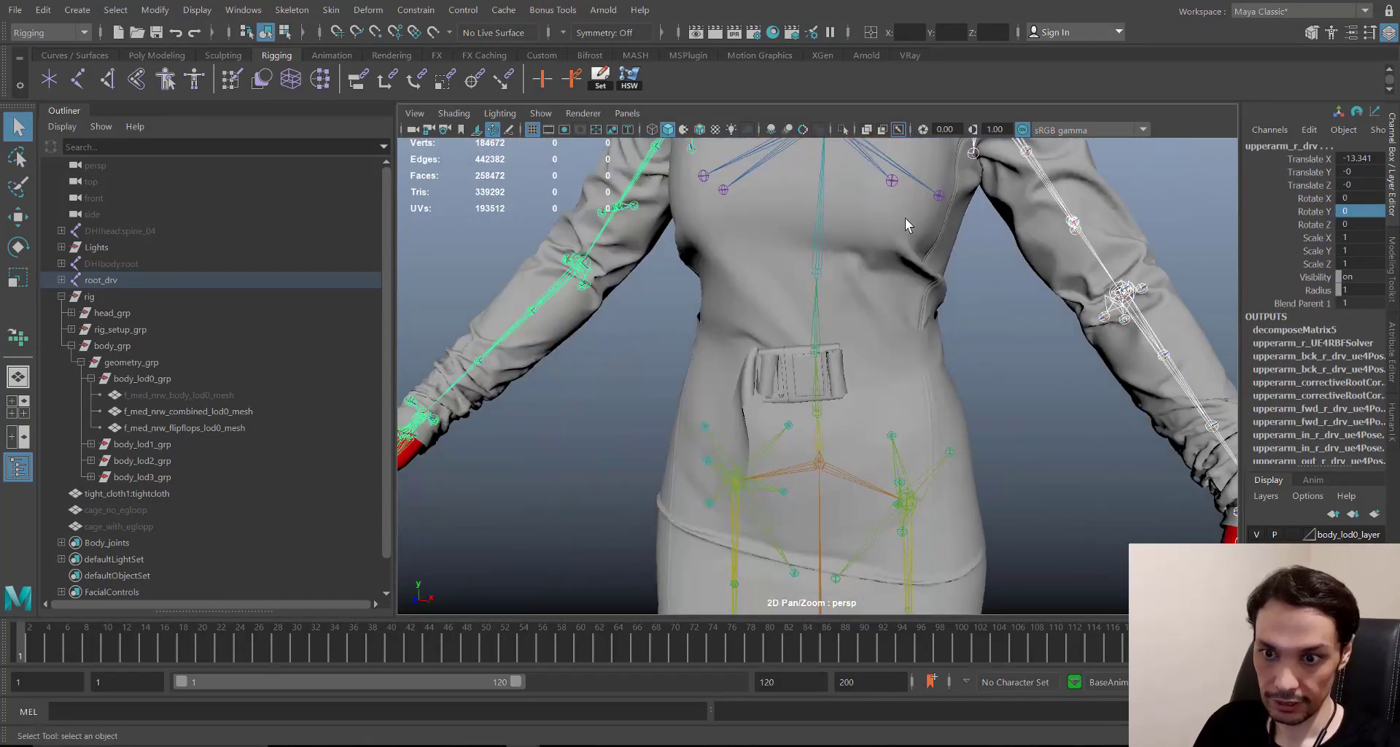
alt+drag(876, 356, 895, 382)
alt+middle_drag(895, 382, 924, 317)
alt+drag(1004, 601, 974, 570)
alt+middle_drag(901, 408, 877, 564)
alt+middle_drag(899, 461, 909, 394)
alt+drag(909, 437, 938, 343)
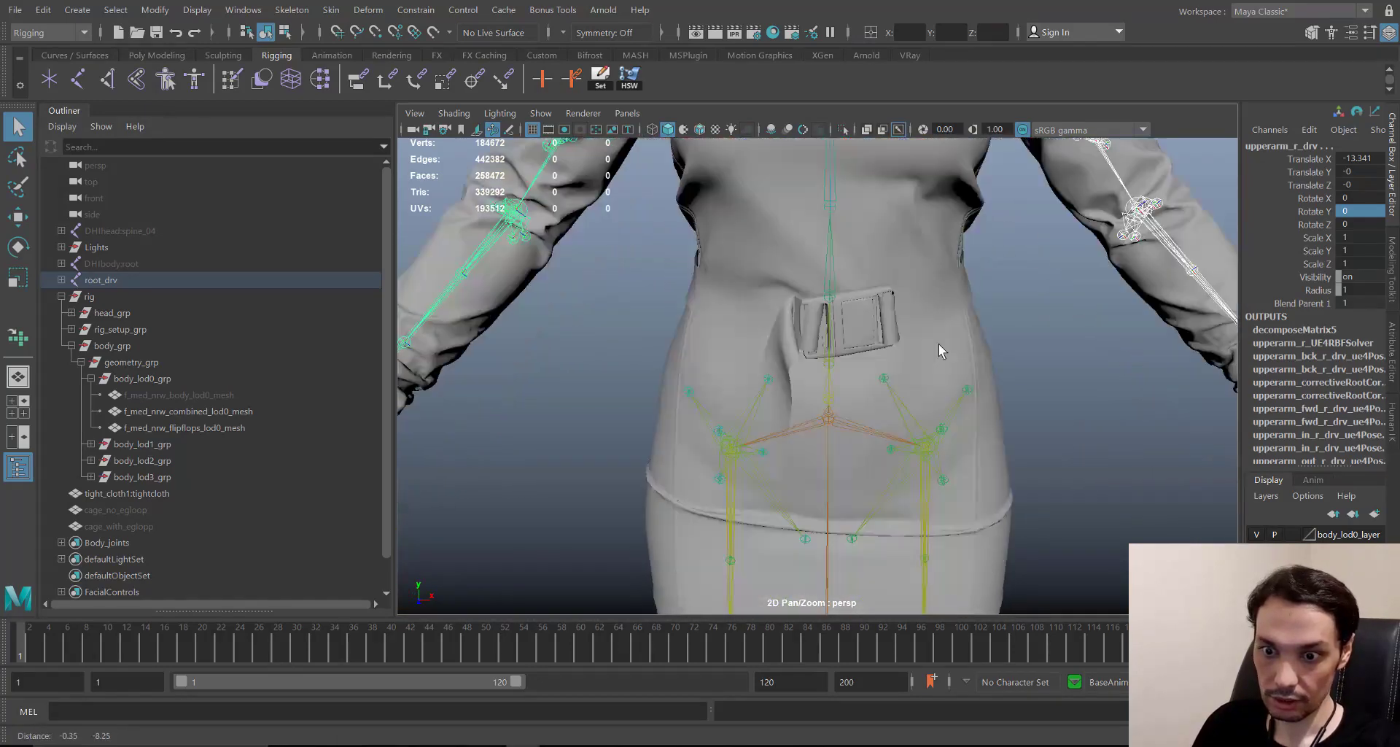
alt+middle_drag(938, 344, 938, 296)
click(926, 567)
alt+middle_drag(962, 528, 947, 540)
key(e)
alt+drag(859, 478, 928, 386)
alt+middle_drag(927, 386, 913, 426)
alt+right_drag(913, 425, 945, 460)
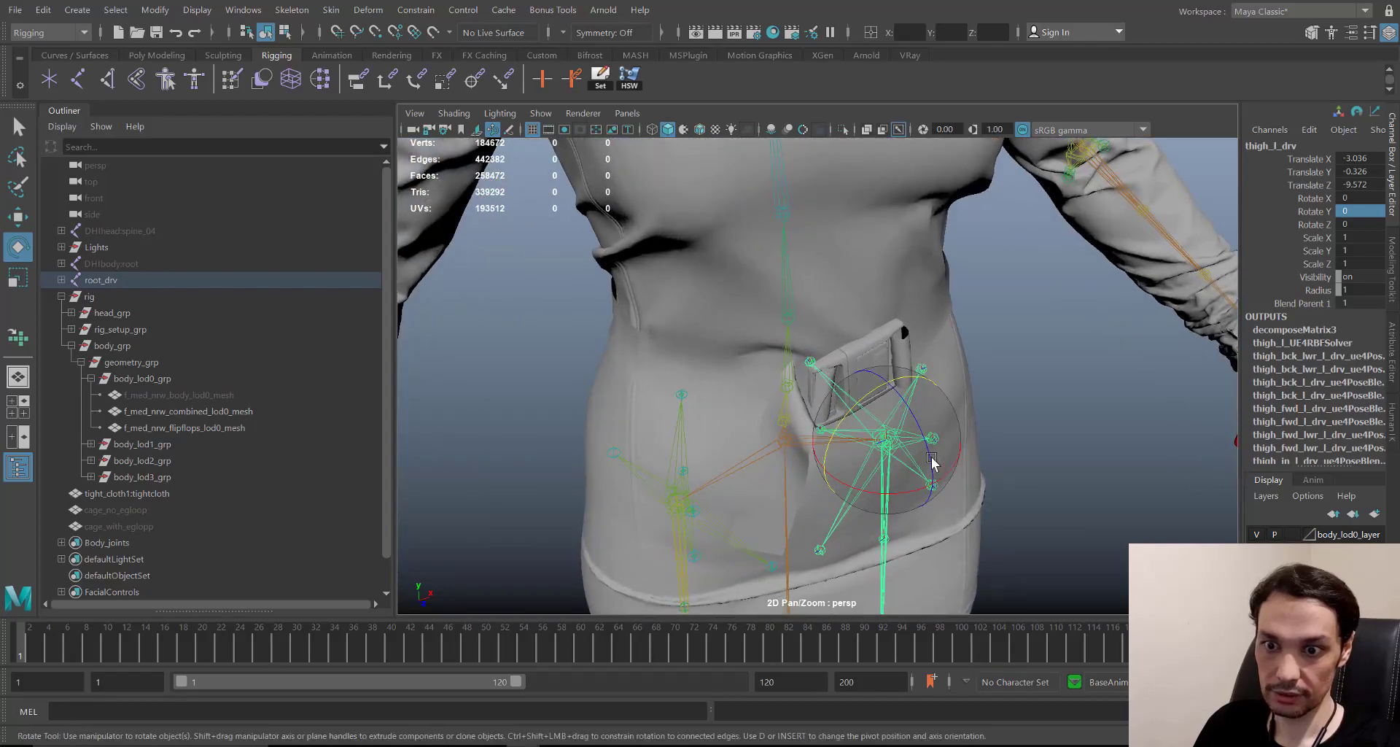
mouse_move(930, 458)
mouse_down()
mouse_move(899, 388)
mouse_move(917, 436)
mouse_up()
- Rotate the left thigh joint further to about 58.18 degrees in Z and check the belt buckle's deformation
alt+middle_drag(885, 546, 863, 413)
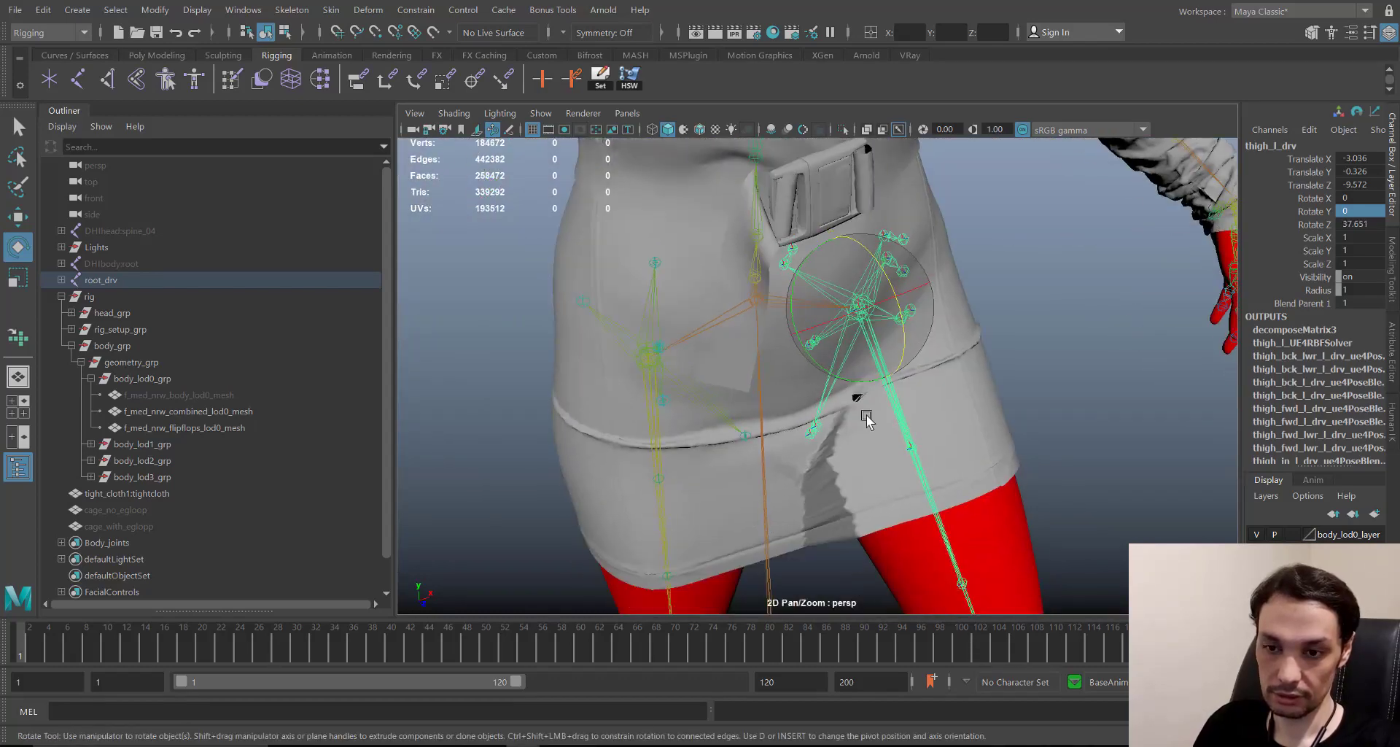
mouse_move(794, 501)
alt+mouse_down()
mouse_move(834, 474)
mouse_move(803, 496)
alt+mouse_up()
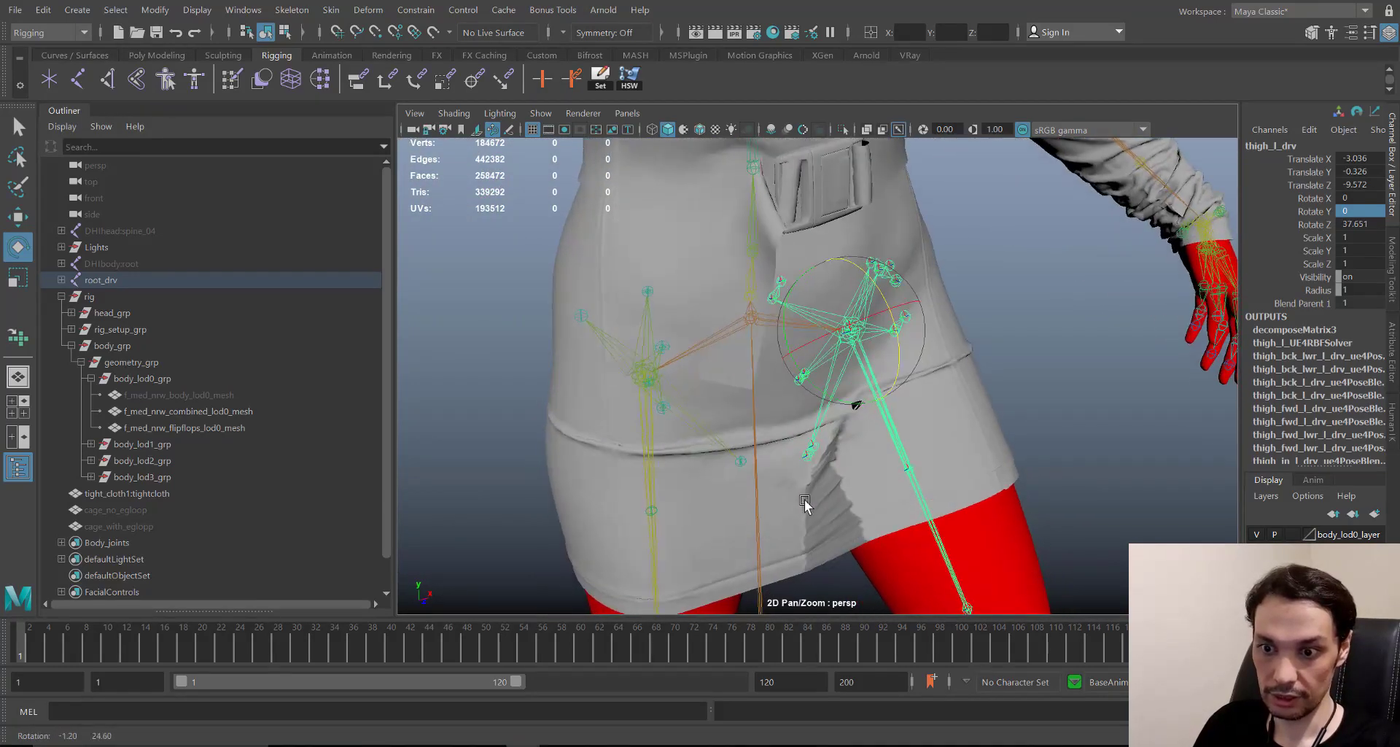
alt+middle_drag(885, 401, 885, 423)
drag(906, 372, 806, 282)
alt+right_drag(807, 281, 837, 353)
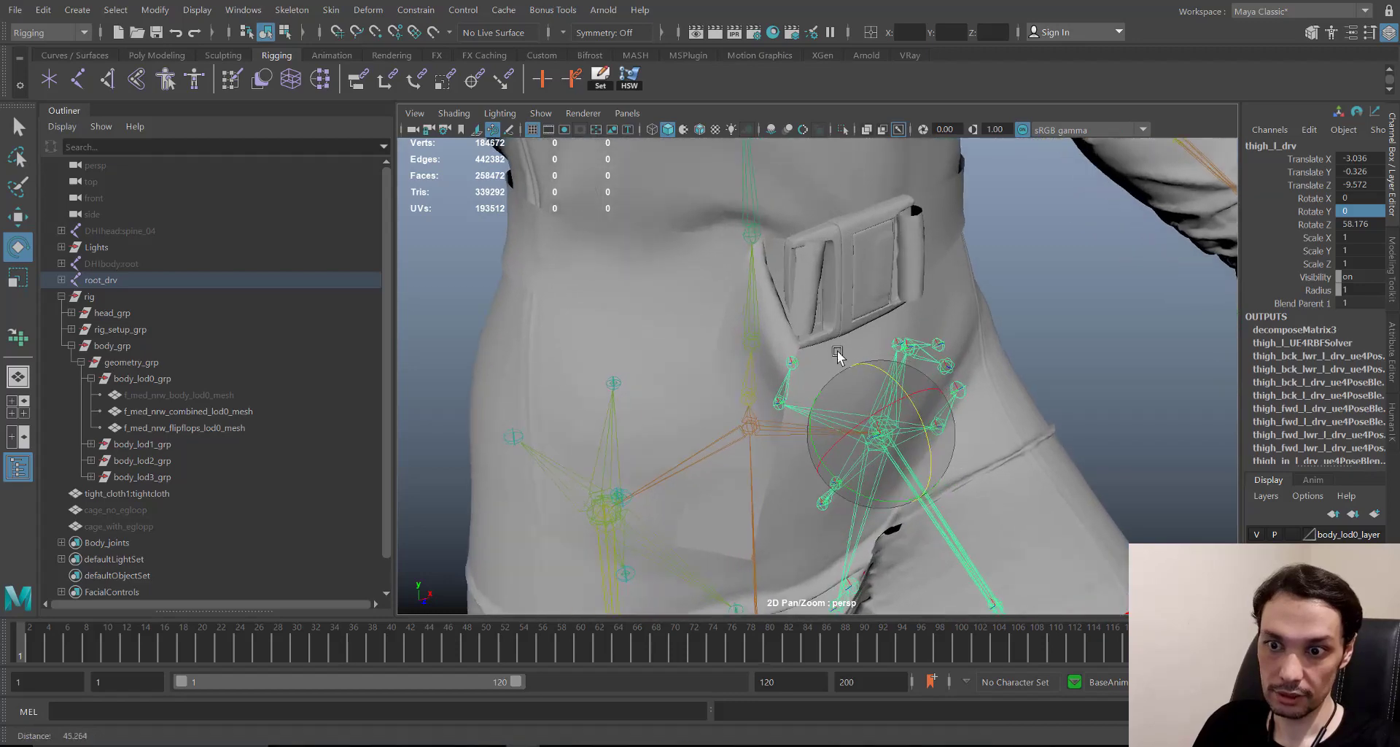
alt+drag(838, 353, 793, 303)
alt+middle_drag(793, 302, 793, 338)
alt+drag(841, 307, 783, 235)
alt+right_drag(784, 235, 753, 300)
alt+drag(753, 300, 778, 303)
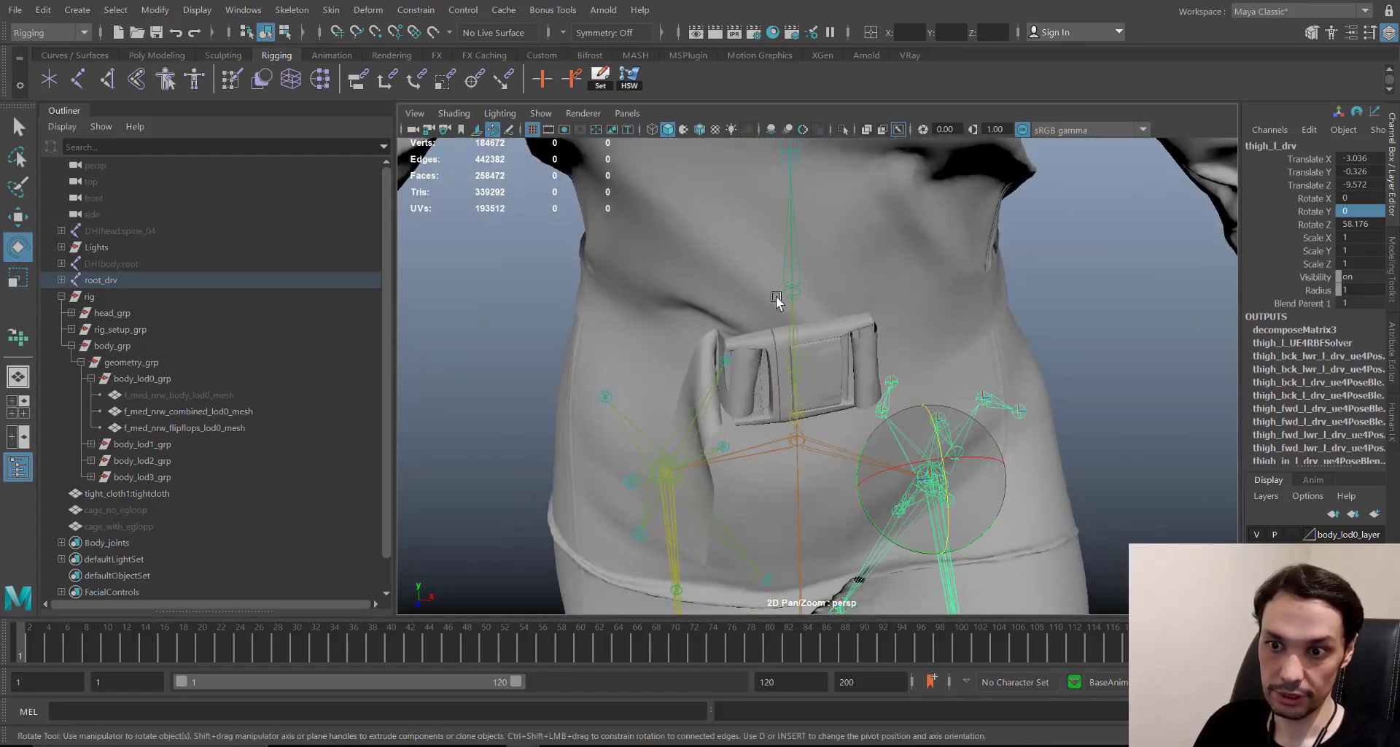
- Select a single vertex of the dress at the middle of the belt buckle and copy its vertex weights
alt+right_drag(778, 303, 846, 357)
alt+drag(846, 358, 886, 401)
click(816, 343)
alt+right_drag(816, 343, 884, 343)
click(884, 343)
mouse_move(884, 344)
alt+mouse_down()
mouse_move(794, 306)
mouse_move(888, 356)
alt+mouse_up()
right_drag(887, 356, 822, 361)
alt+drag(822, 357, 787, 386)
click(791, 328)
click(332, 10)
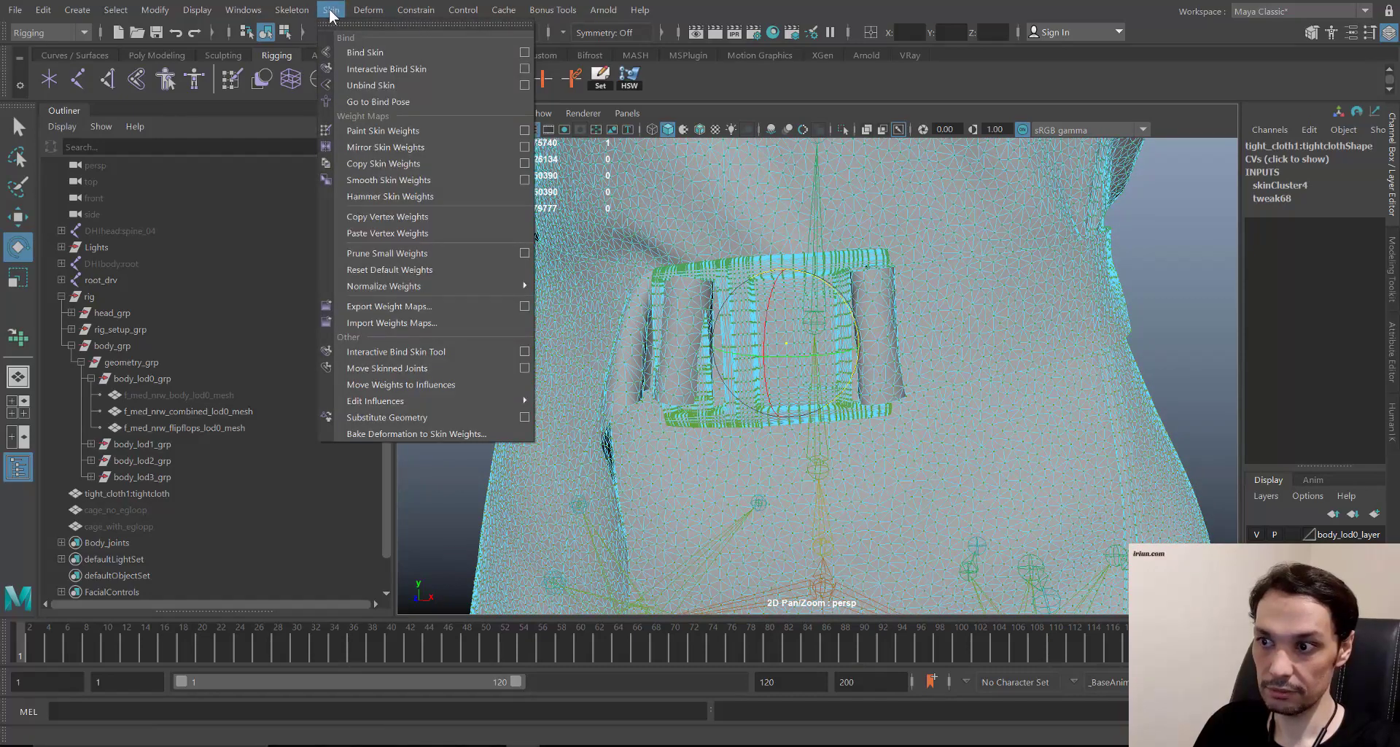
click(400, 218)
- Switch to face selection and select the belt buckle together with the strap piece threaded through its open side
alt+drag(797, 386, 850, 381)
key(q)
key(F11)
double_click(848, 384)
alt+drag(782, 411, 905, 362)
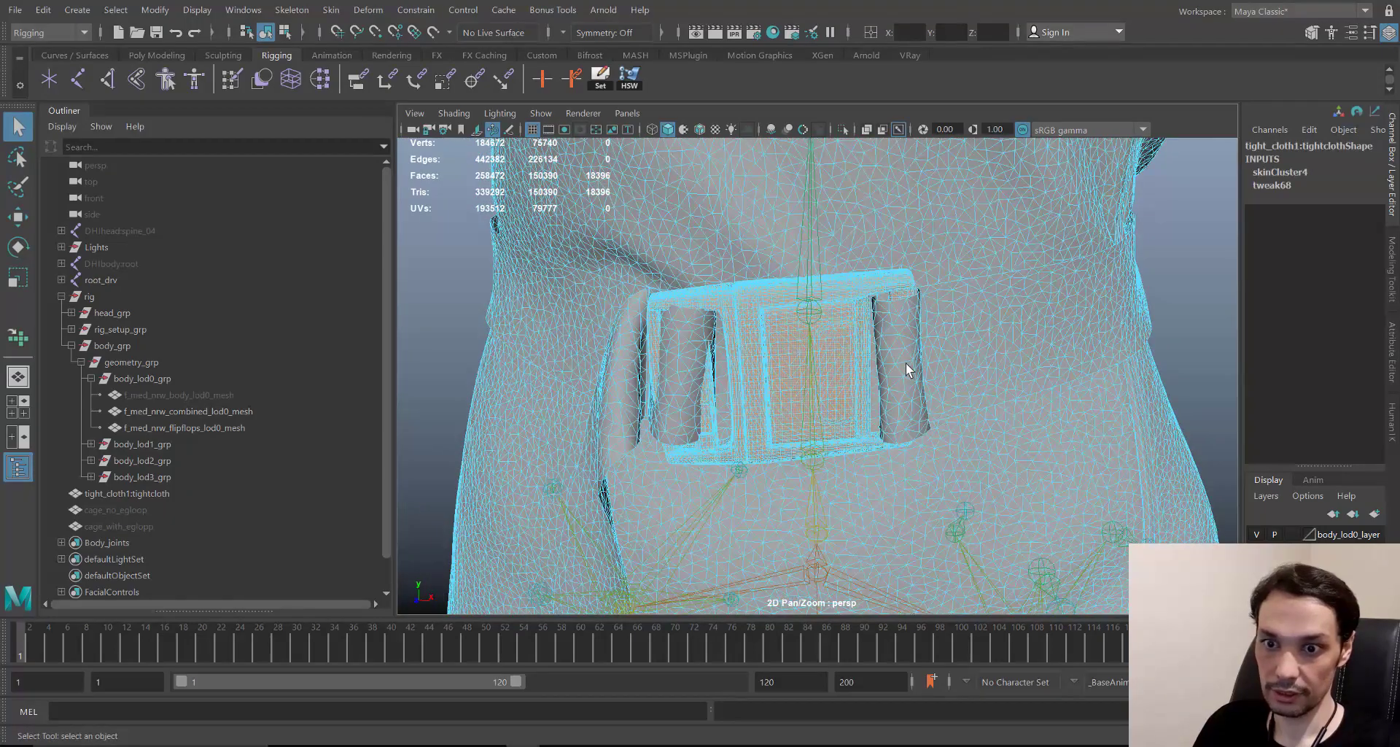
shift+click(686, 381)
alt+drag(685, 380, 671, 449)
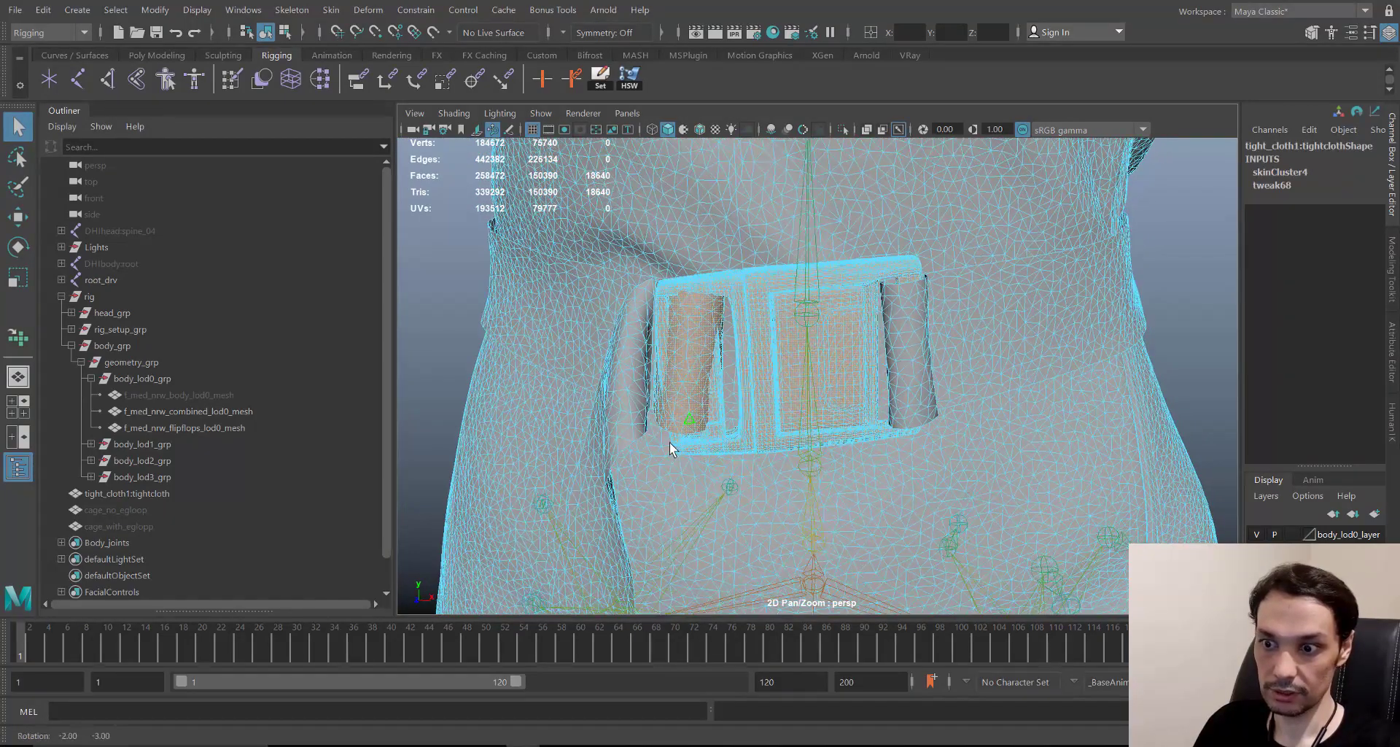
- Add the hanging strap end and the main belt band around the waist to the face selection
shift+double_click(590, 464)
alt+drag(588, 474, 715, 452)
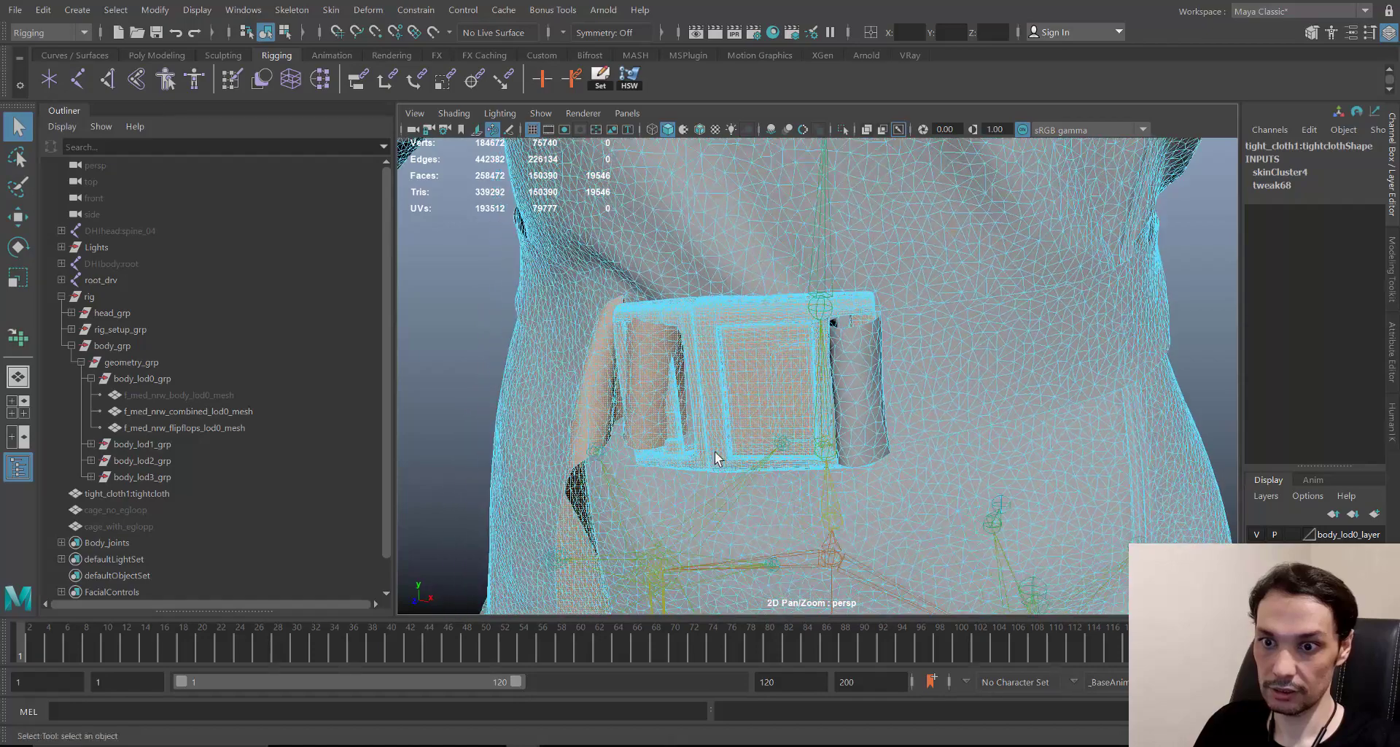
shift+click(863, 376)
alt+drag(800, 441, 737, 208)
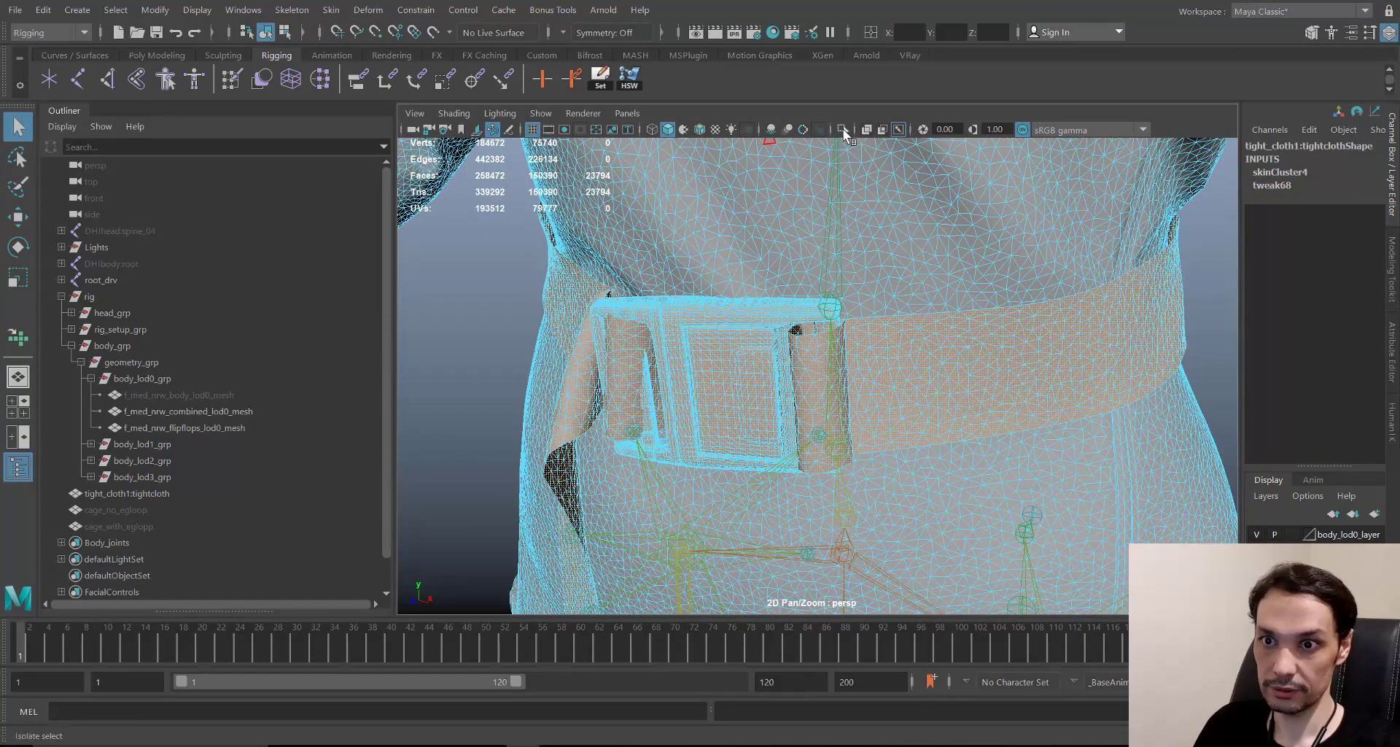
click(843, 131)
alt+drag(811, 245, 846, 455)
key(ctrl+z)
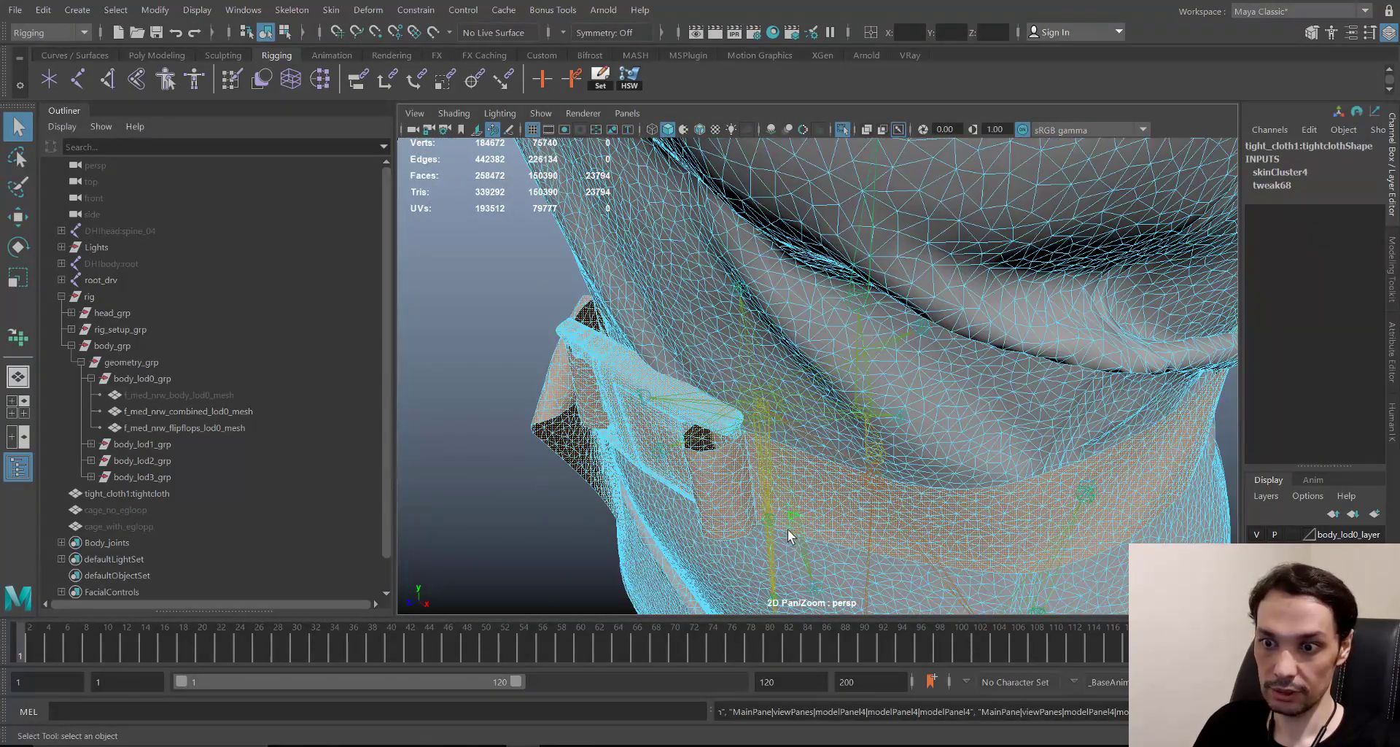
ctrl+click(790, 530)
alt+drag(772, 518, 805, 503)
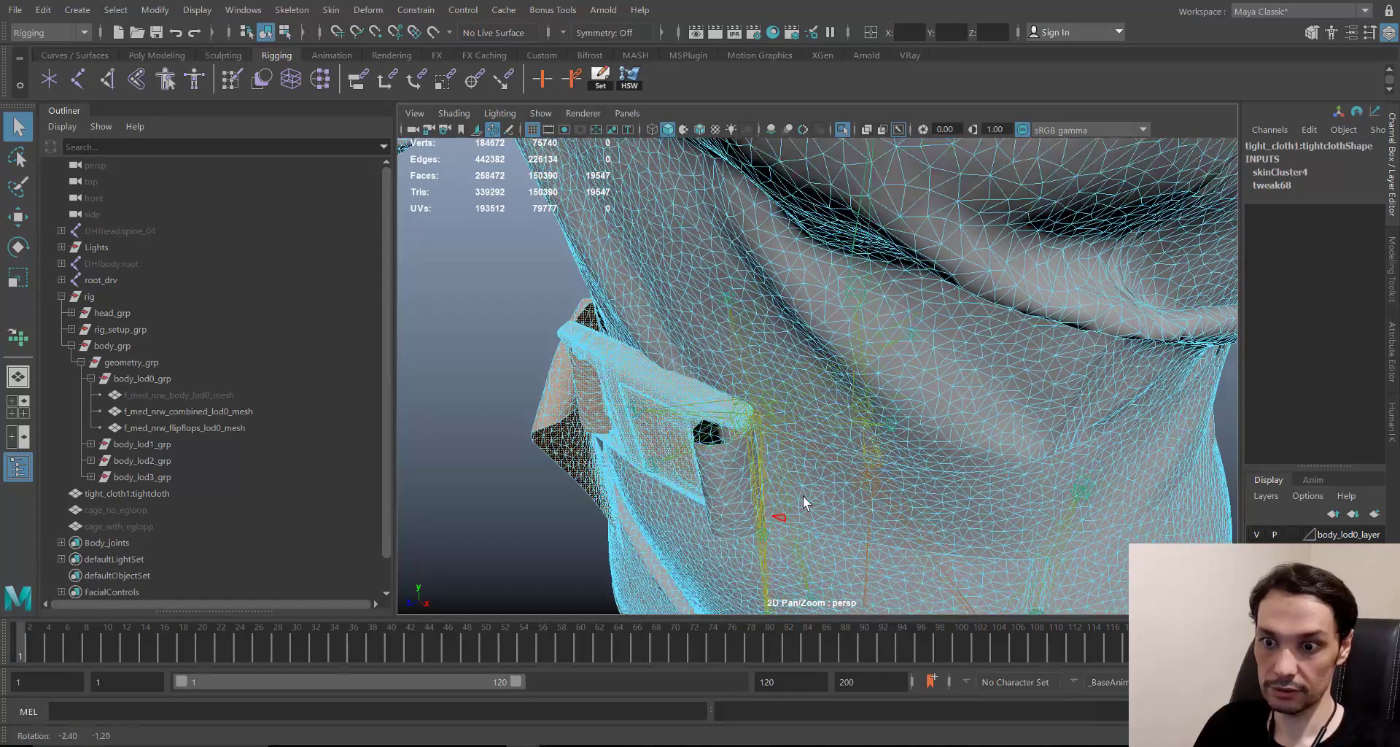
shift+double_click(730, 472)
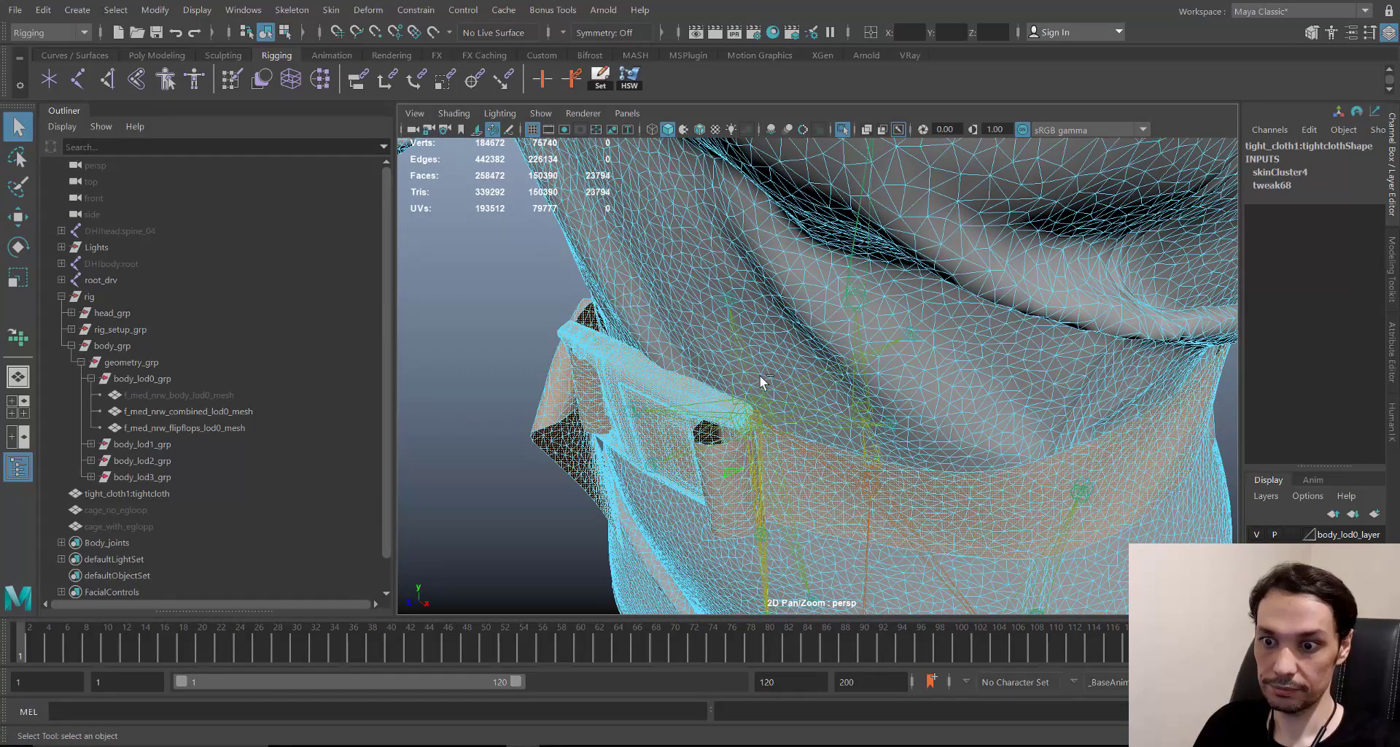
- Isolate the selected belt and deselect the band faces around the side and back, away from the buckle
click(842, 131)
alt+drag(933, 378, 865, 356)
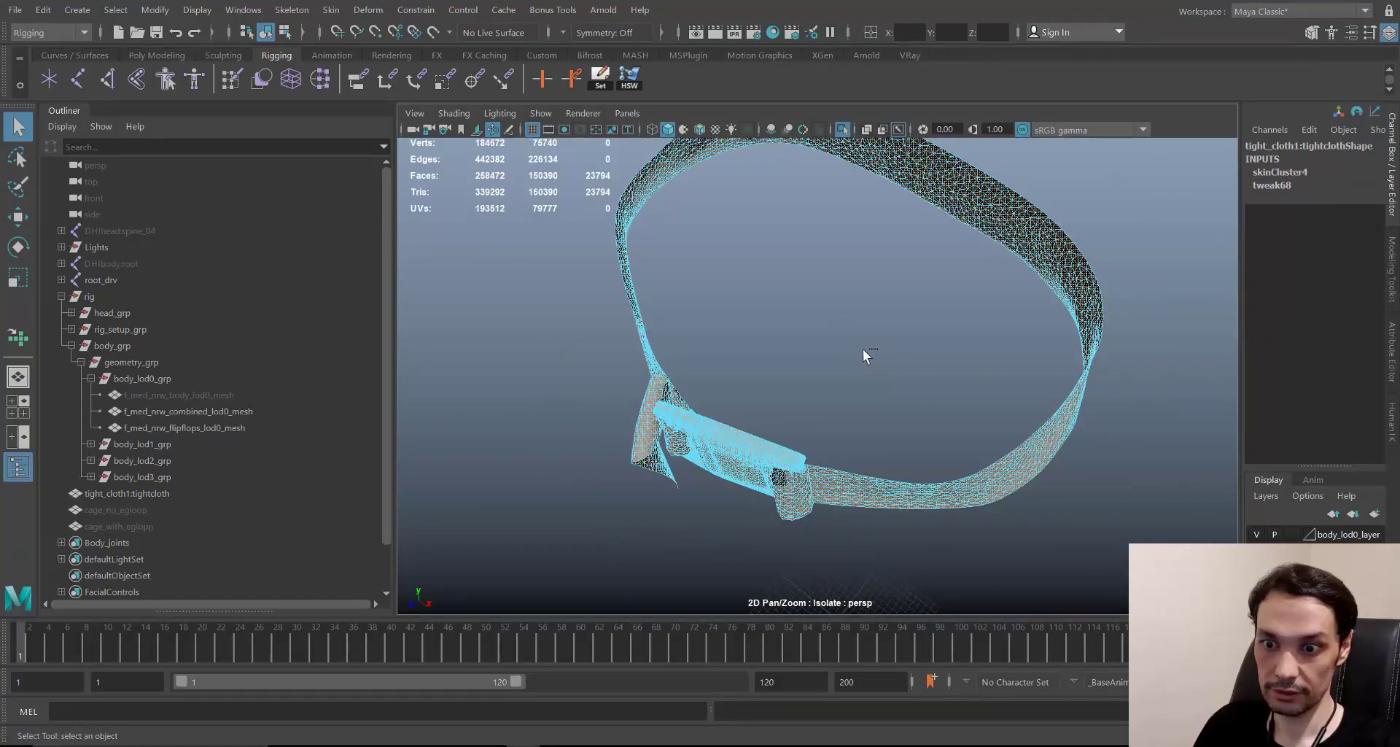
alt+drag(1077, 541, 927, 353)
ctrl+drag(1167, 222, 1058, 362)
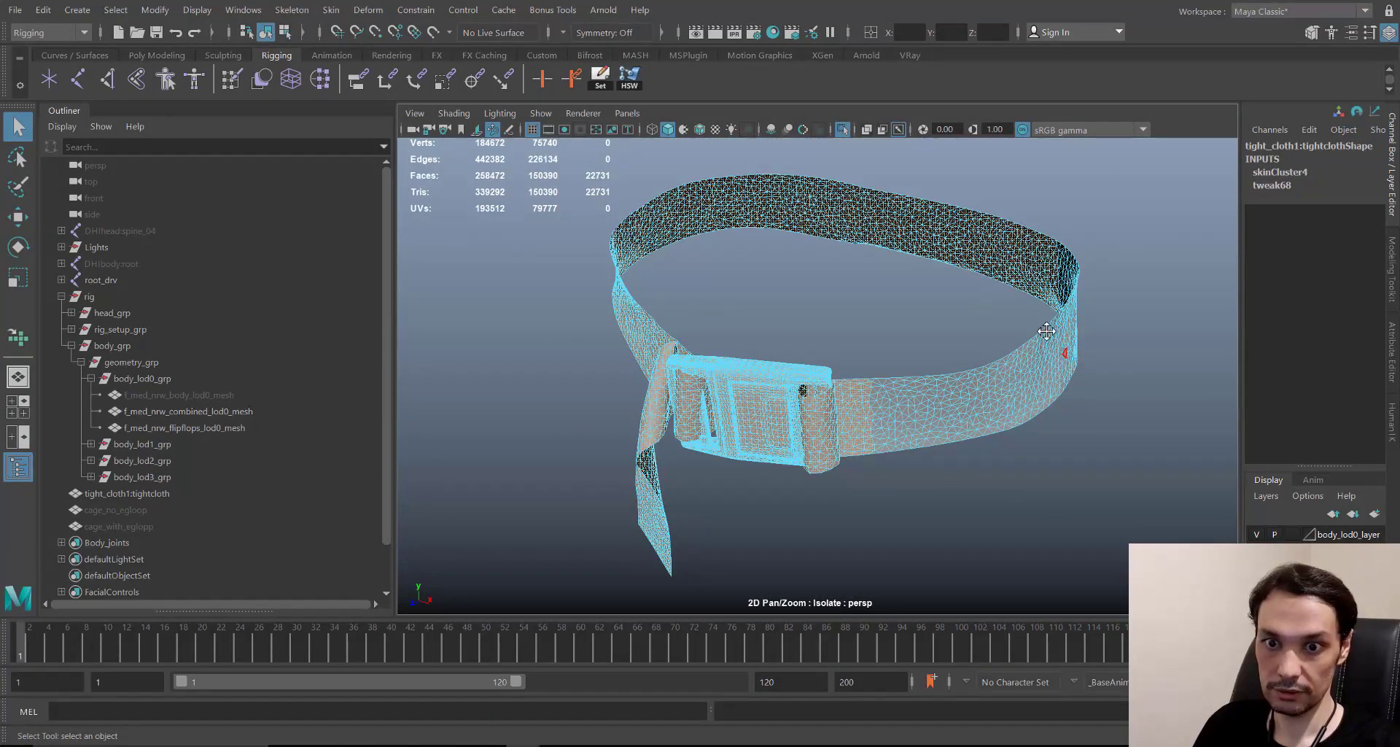
alt+middle_drag(1074, 269, 1099, 356)
ctrl+drag(1162, 253, 1029, 573)
ctrl+drag(1130, 222, 503, 346)
alt+drag(506, 350, 667, 329)
- Trim the remaining band faces on both sides of the buckle from the selection, keeping the buckle and hanging strap
ctrl+drag(581, 323, 859, 422)
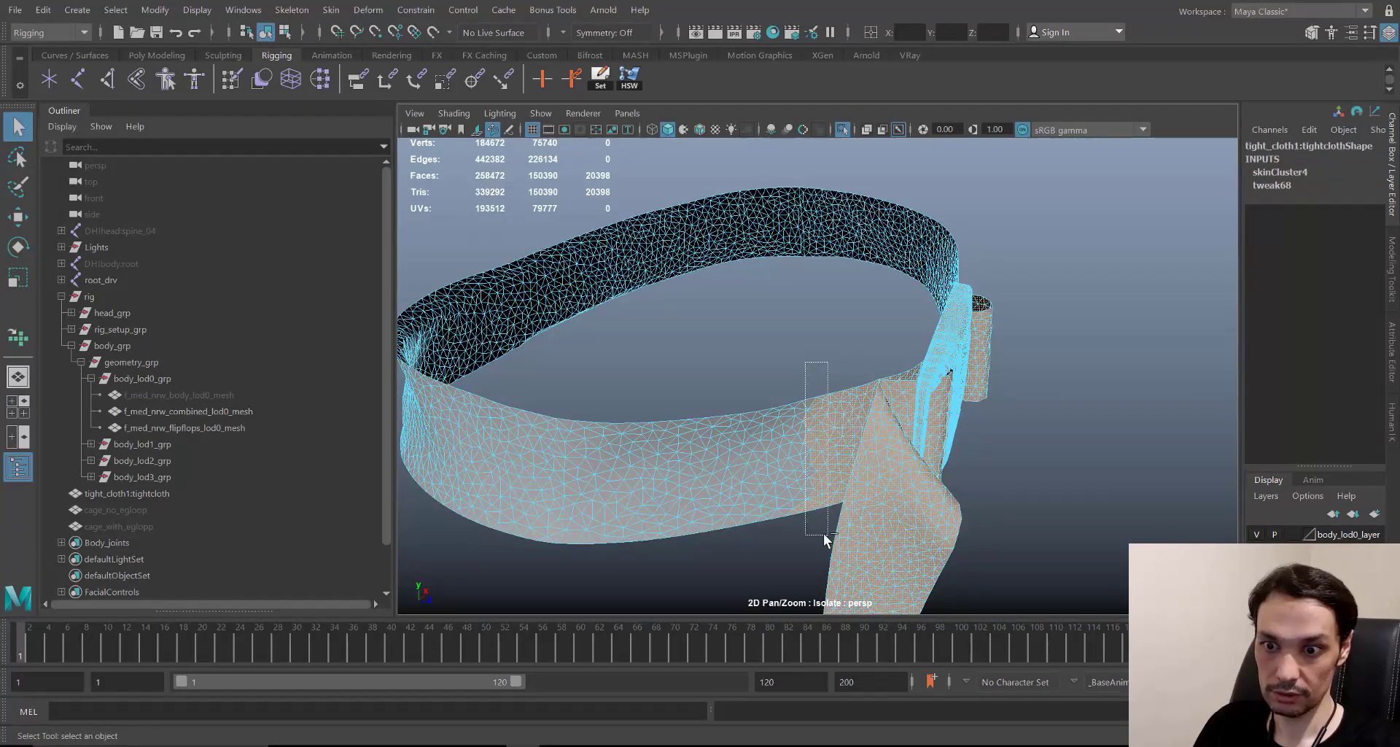
ctrl+drag(824, 540, 825, 541)
alt+drag(756, 509, 833, 304)
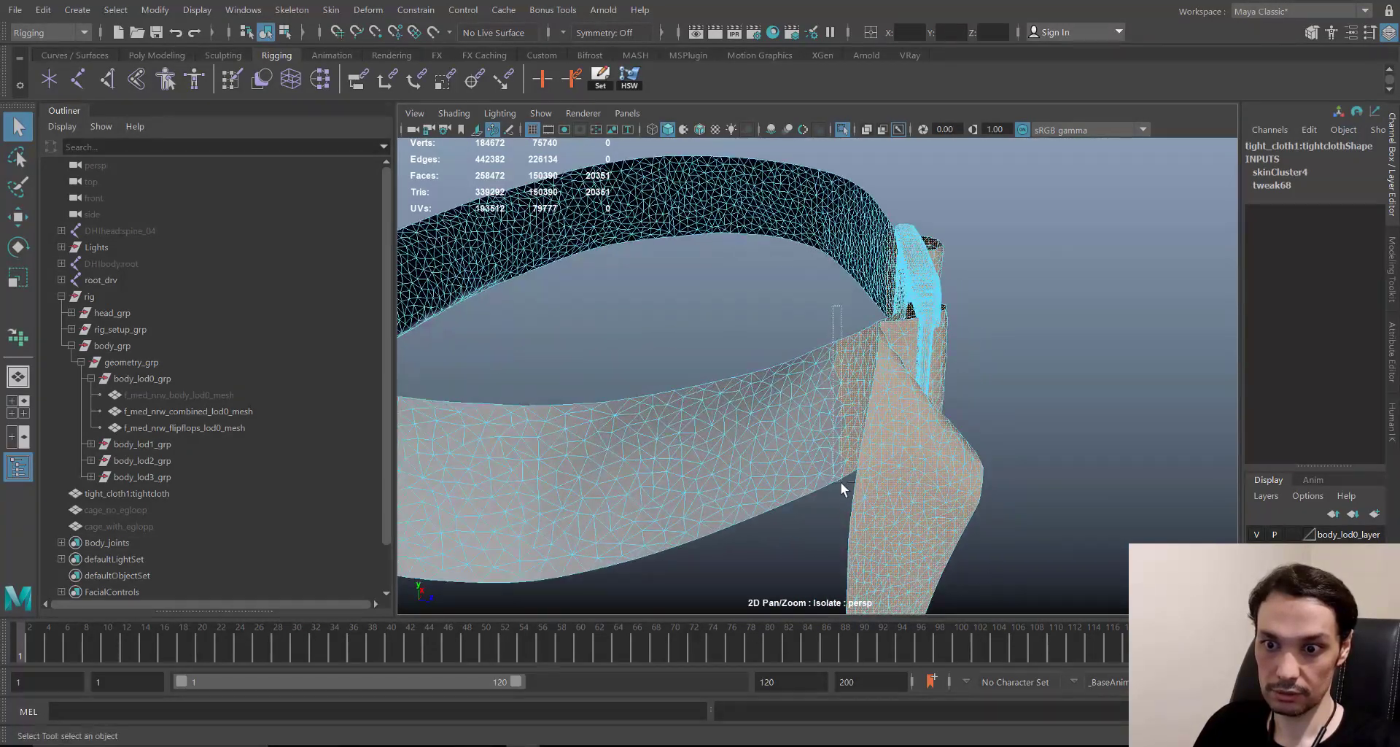
ctrl+drag(840, 481, 838, 487)
alt+drag(837, 487, 999, 339)
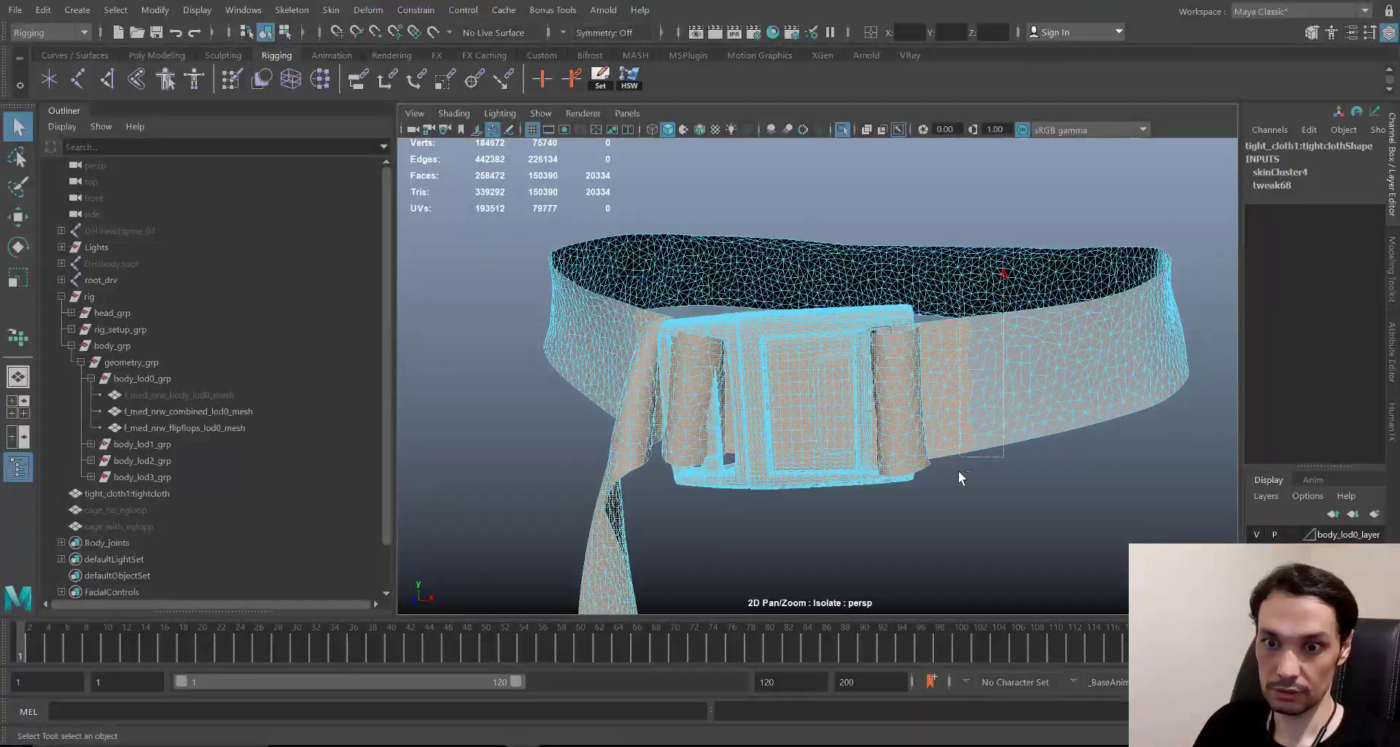
alt+drag(961, 499, 839, 350)
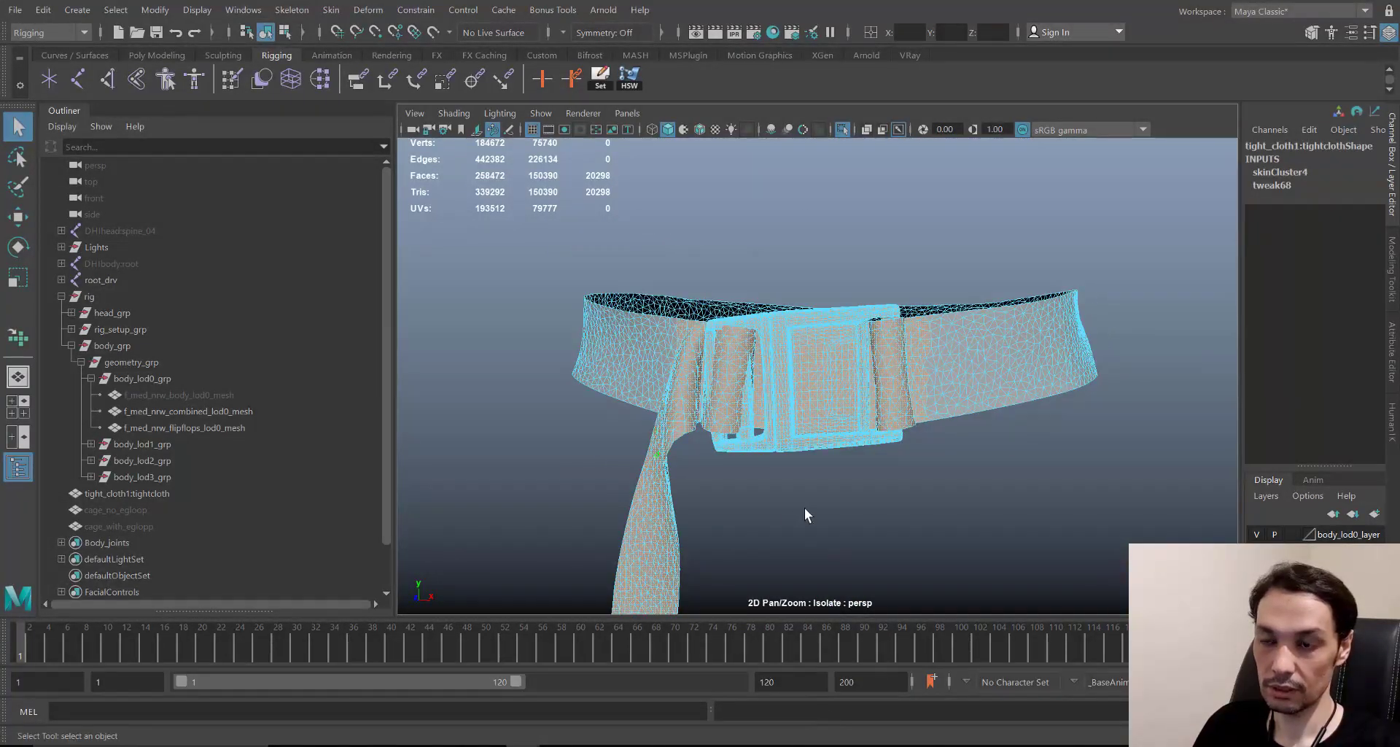
- Paste the copied vertex weights onto the selected buckle and strap faces, and turn off the isolated view
click(331, 9)
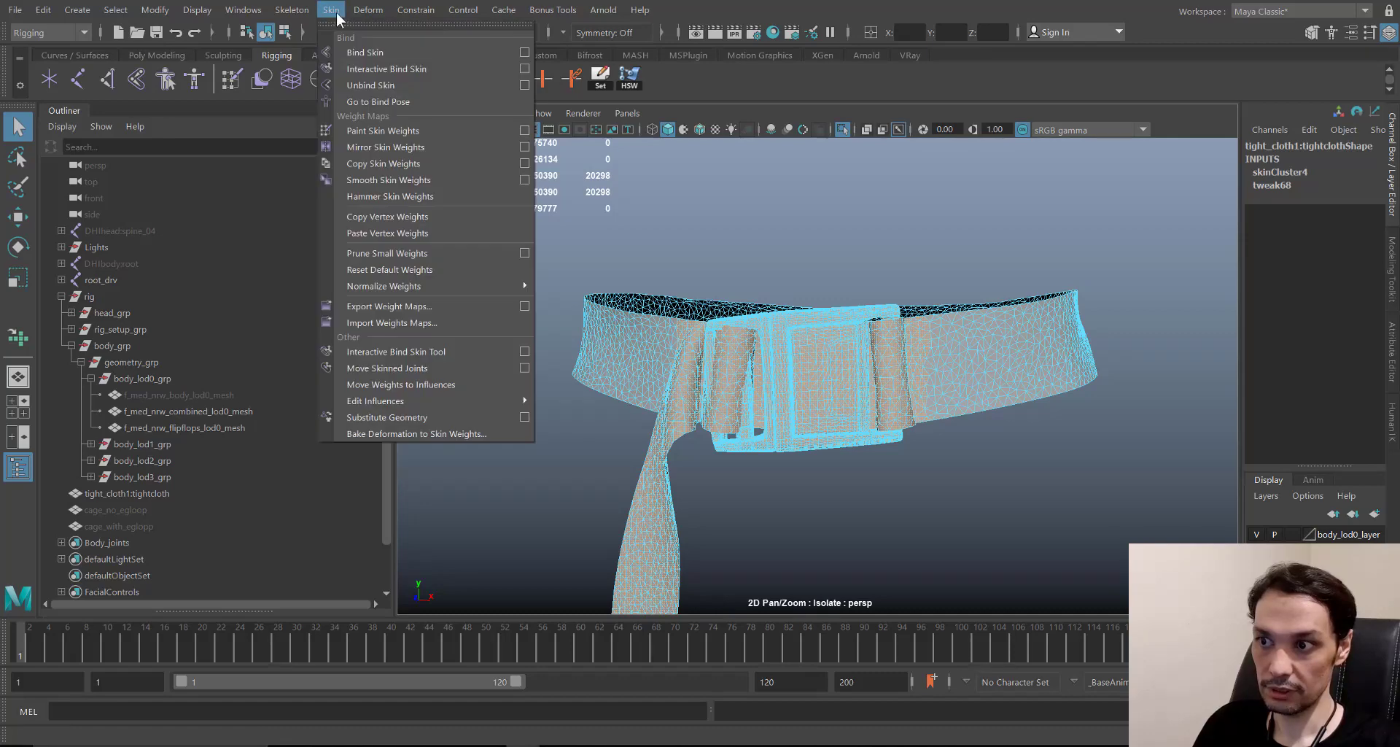
click(378, 233)
alt+drag(936, 421, 800, 418)
click(789, 410)
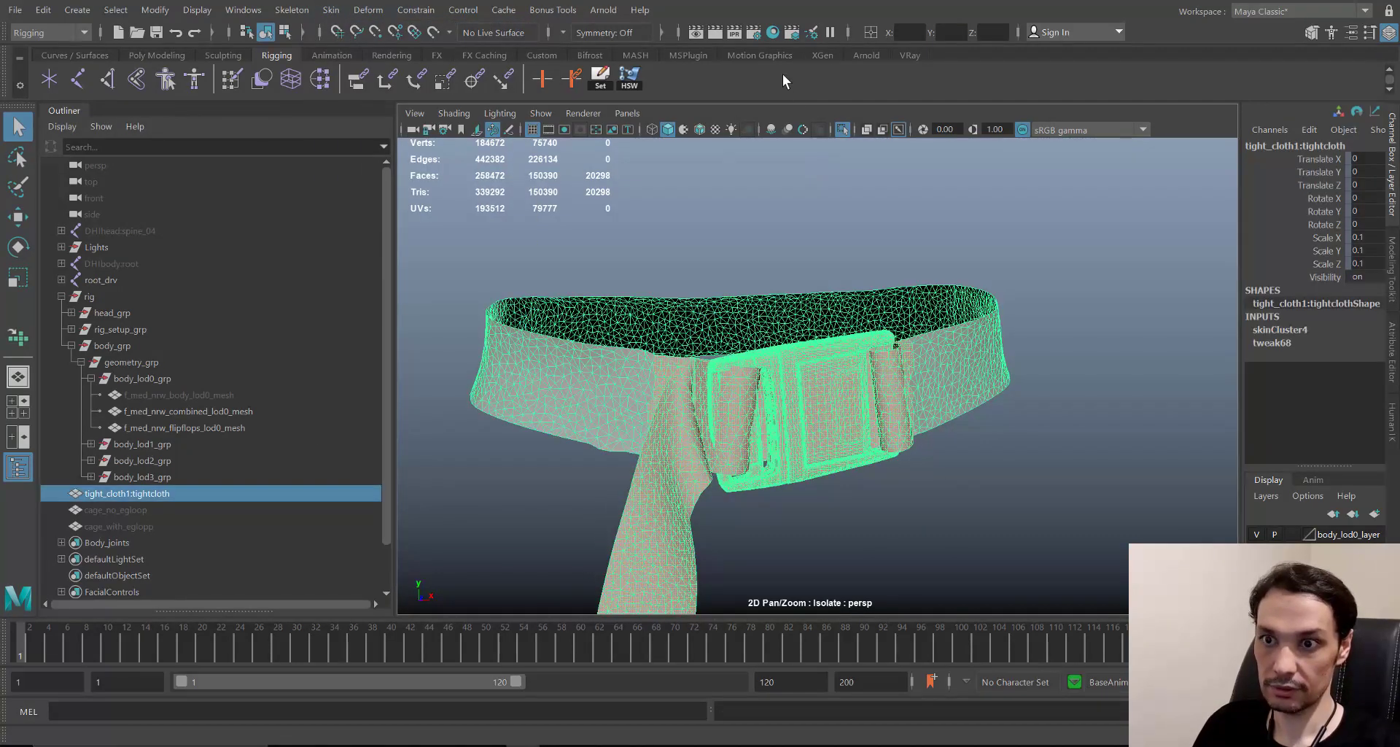
click(844, 128)
- Rotate the left thigh joint to about 26.78 degrees in Z to test the belt buckle's new weights
scroll(794, 470, up, 3)
click(905, 543)
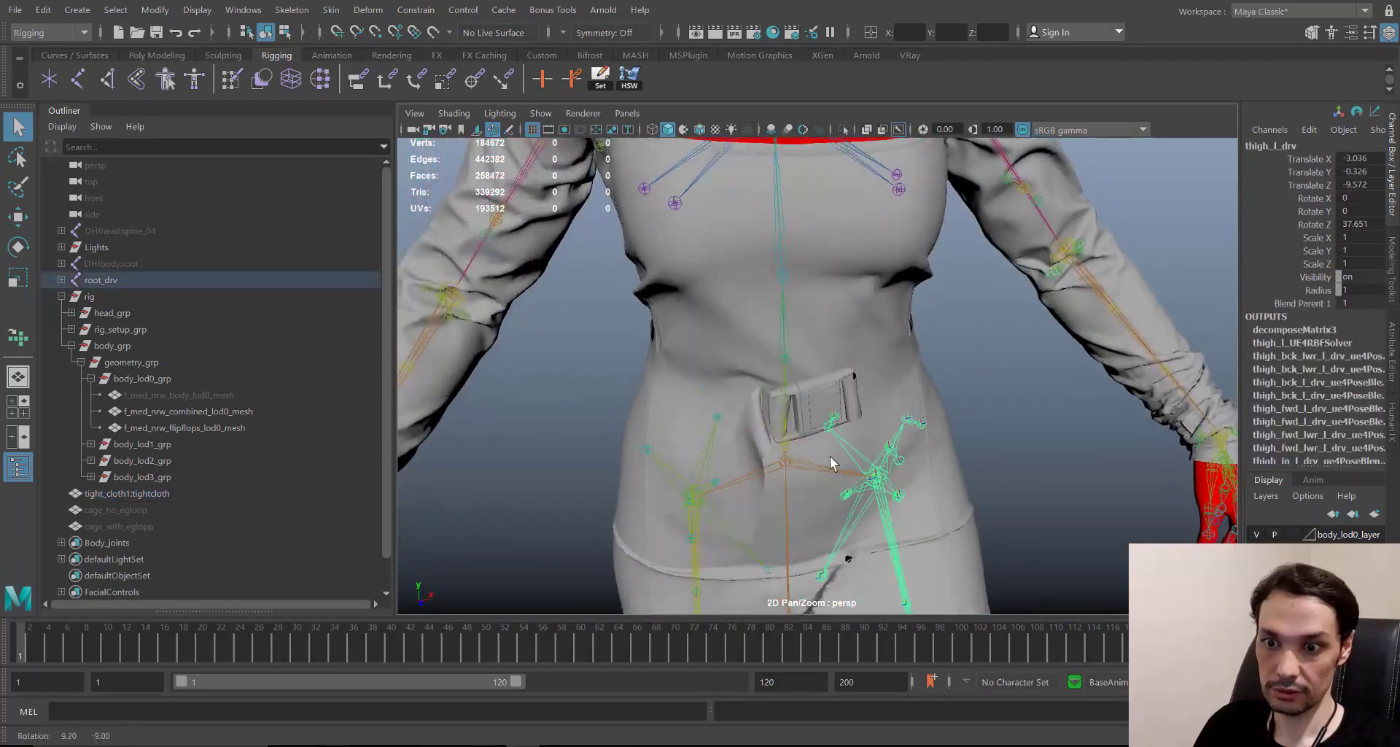
key(e)
mouse_move(900, 514)
mouse_down()
mouse_move(893, 461)
mouse_move(899, 498)
mouse_move(883, 441)
mouse_move(888, 490)
mouse_move(868, 419)
mouse_move(870, 431)
mouse_move(823, 354)
mouse_move(811, 398)
mouse_move(824, 487)
mouse_move(900, 465)
mouse_up()
click(783, 343)
key(ctrl+z)
alt+right_drag(899, 466, 897, 484)
click(868, 536)
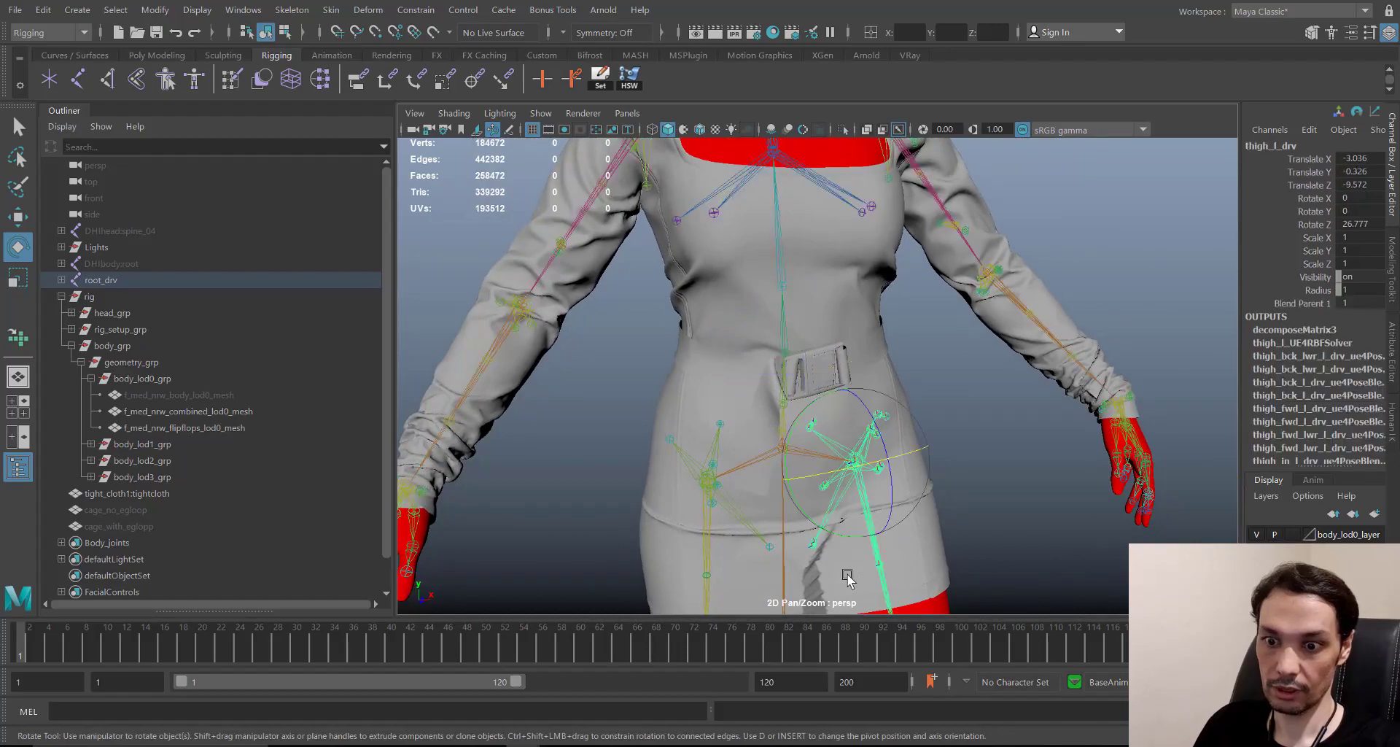
- Inspect the skirt's deformation between the thighs and reset the left thigh joint's Rotate Z to 0
alt+middle_drag(843, 578, 864, 459)
alt+right_drag(864, 459, 882, 543)
click(668, 540)
alt+middle_drag(668, 541, 688, 462)
alt+drag(688, 462, 753, 429)
alt+right_drag(754, 428, 813, 535)
click(930, 456)
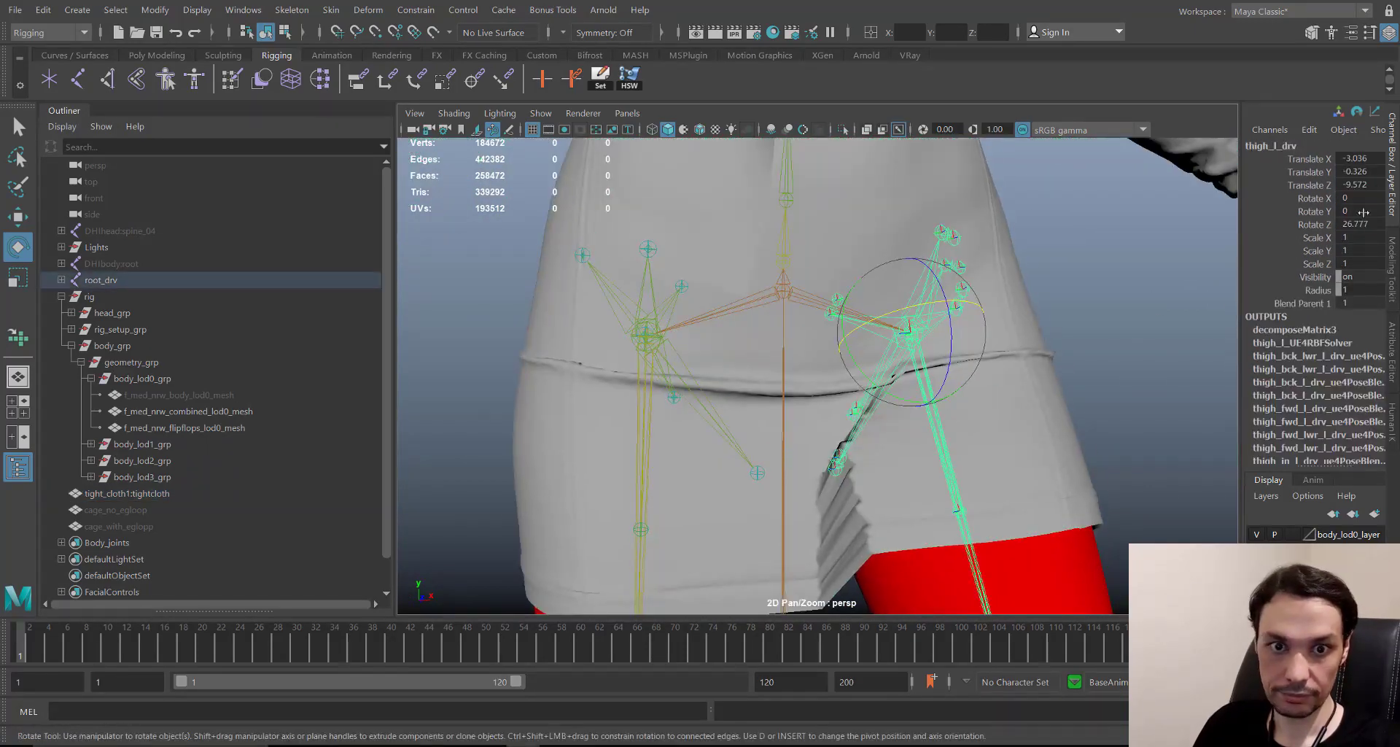
key(Return)
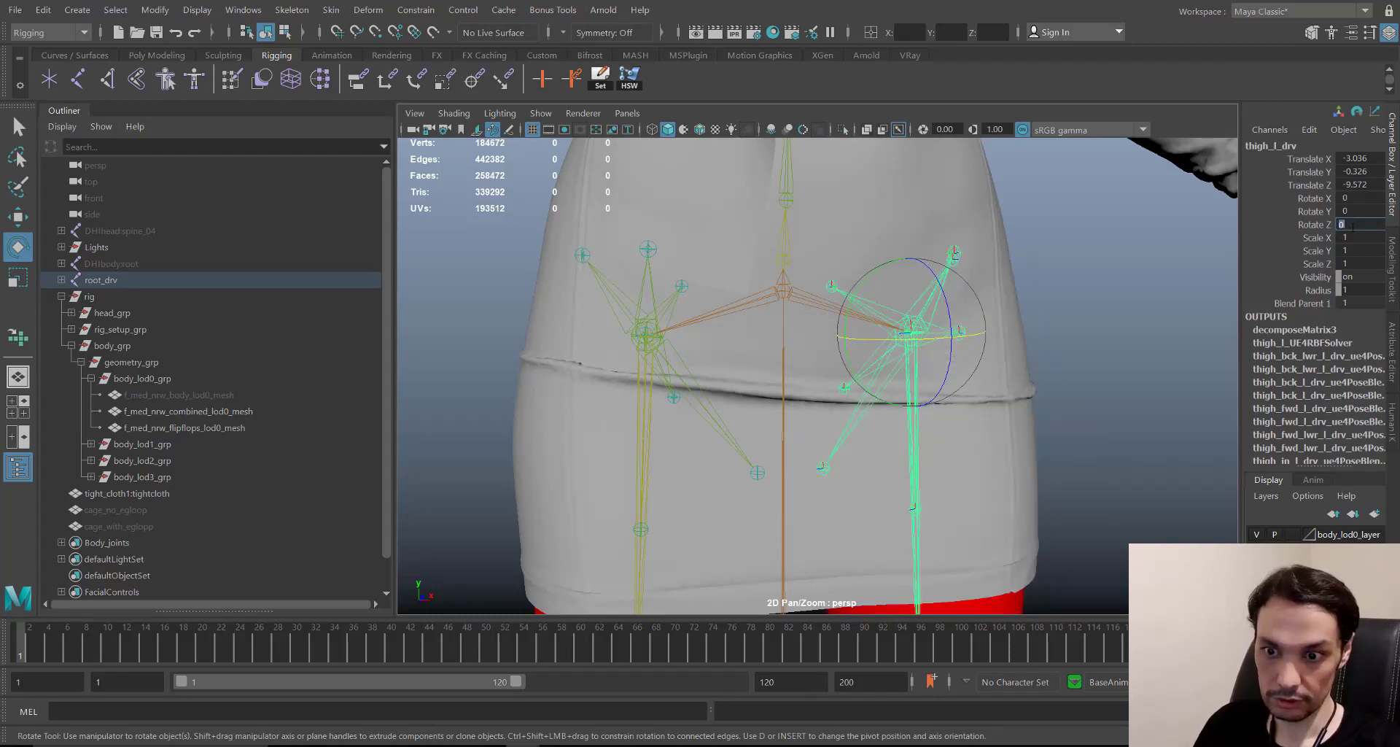
- Collapse the rig group and isolate the two skirt cages, cage_no_egeloop and cage_with_egeloop, in the viewport
alt+middle_drag(821, 323, 838, 160)
alt+right_drag(838, 160, 904, 343)
alt+drag(904, 343, 848, 426)
scroll(848, 426, down, 4)
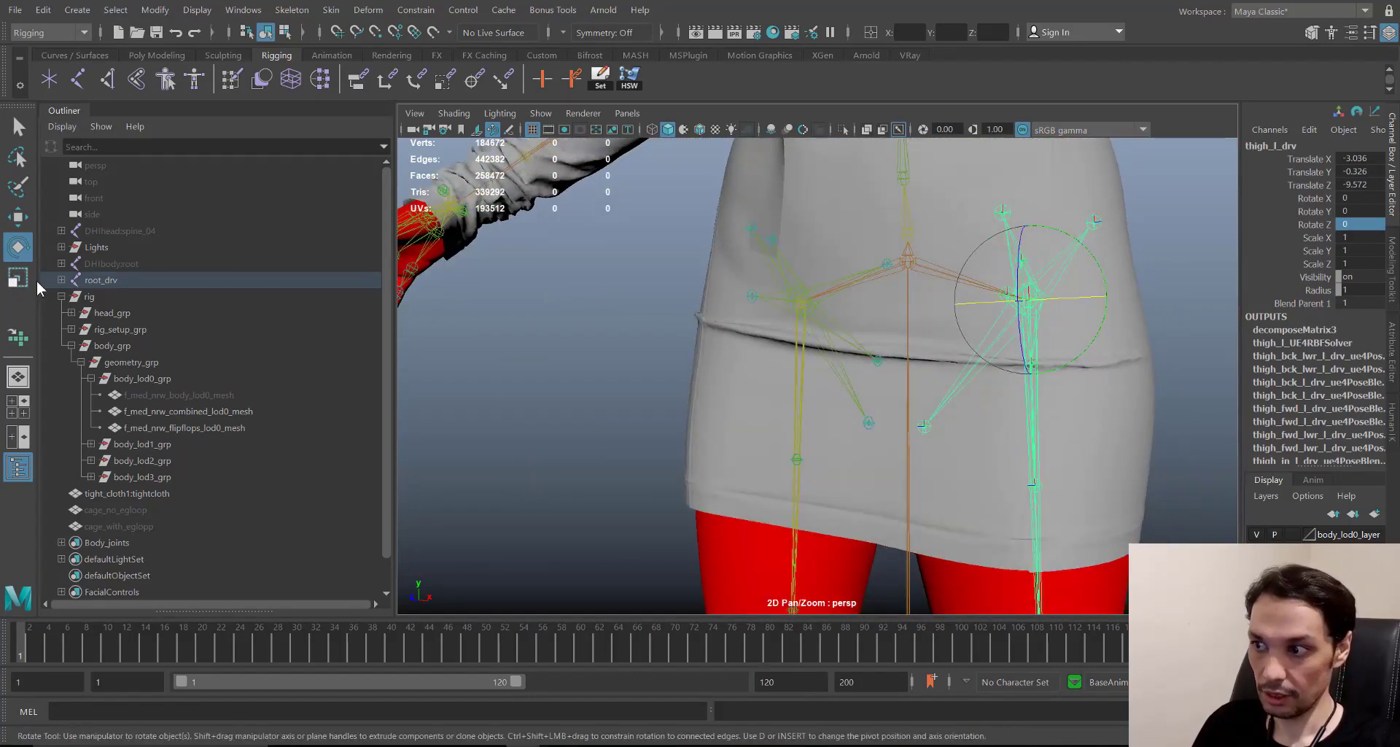
click(62, 296)
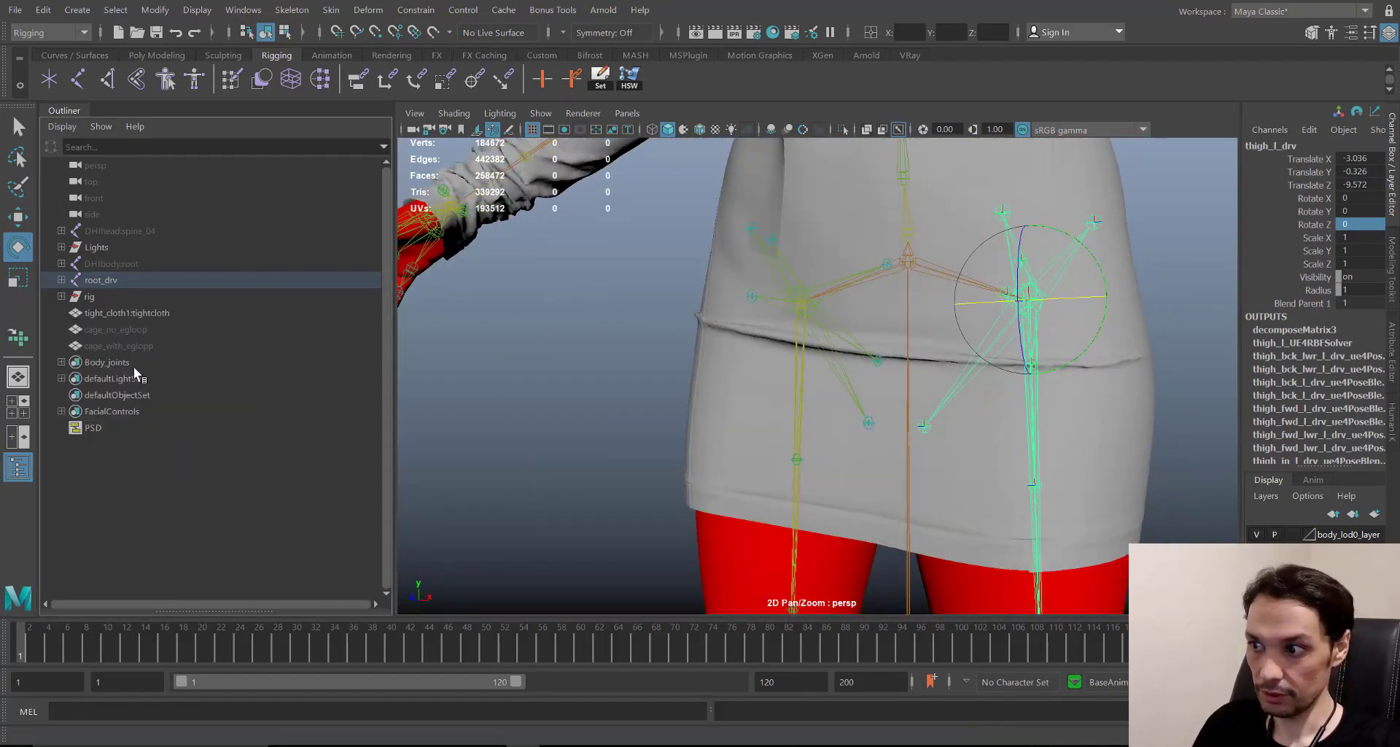
click(136, 332)
alt+middle_drag(470, 519, 403, 425)
shift+click(138, 348)
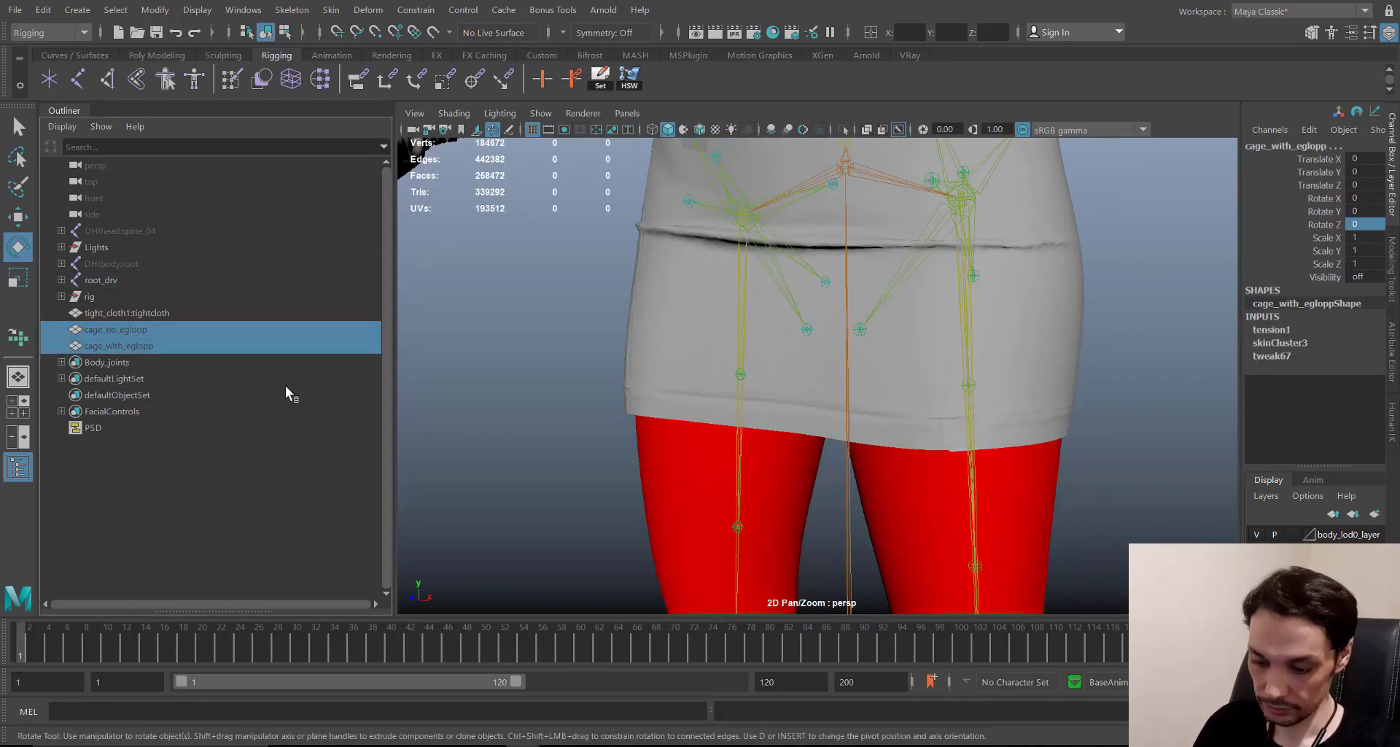
alt+middle_drag(513, 428, 452, 409)
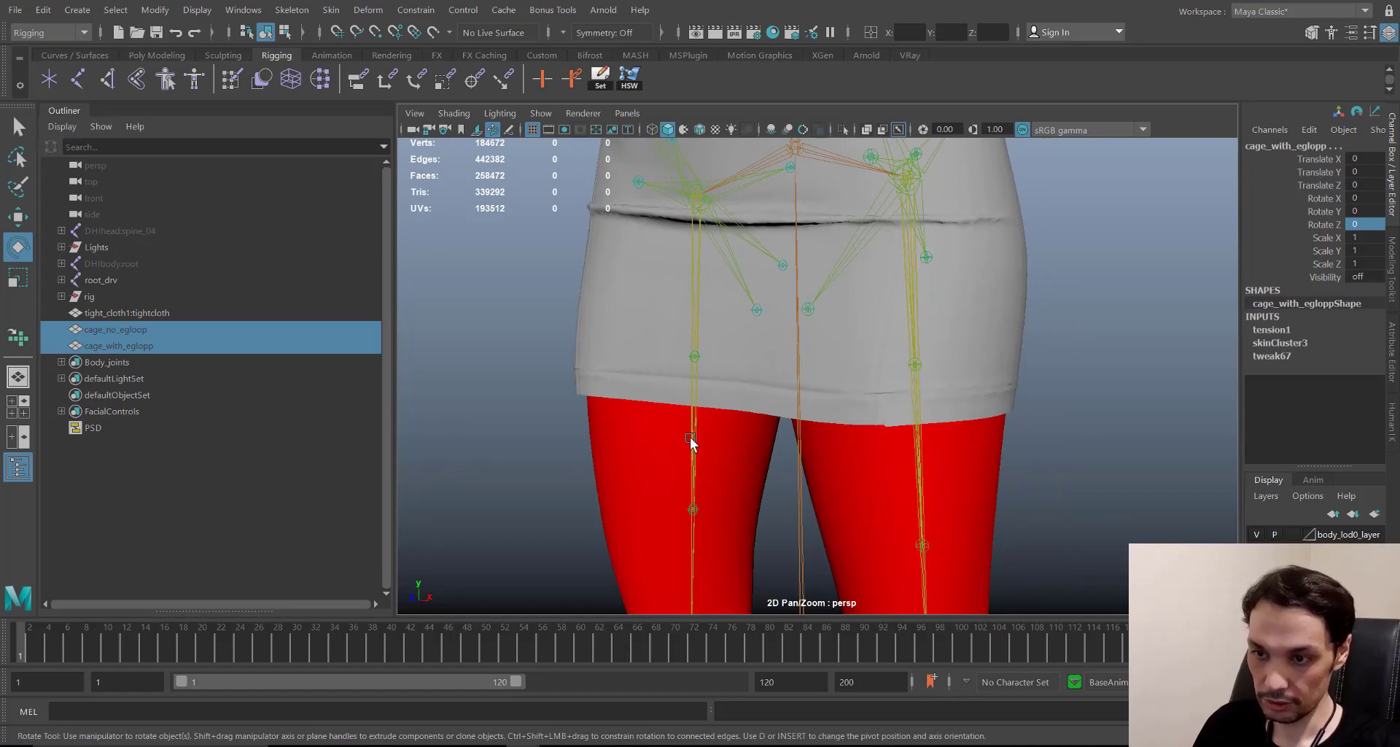
key(ctrl+1)
key(w)
- Compare the topology of cage_no_egeloop and cage_with_egeloop, examining the edge loops across the front of the skirt
click(163, 330)
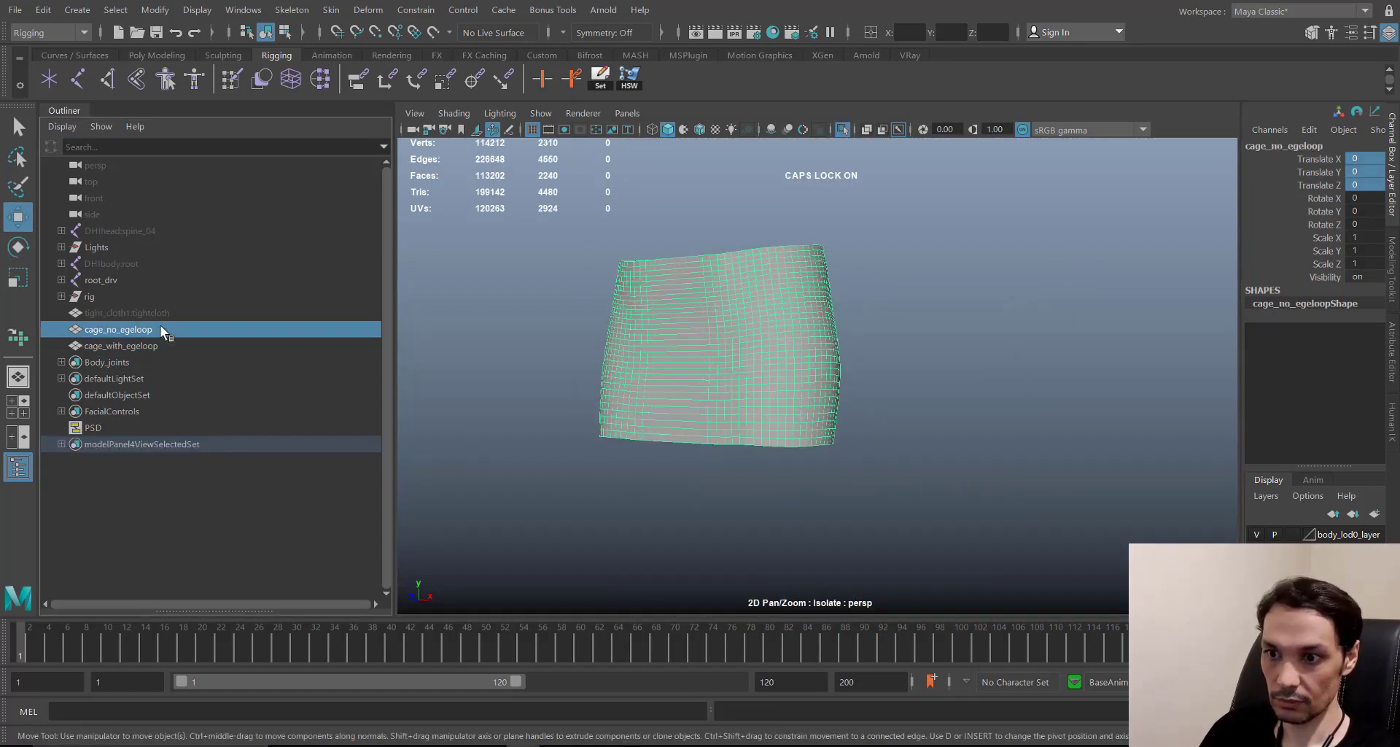
alt+right_drag(685, 363, 729, 438)
alt+middle_drag(647, 334, 701, 418)
alt+drag(608, 392, 657, 379)
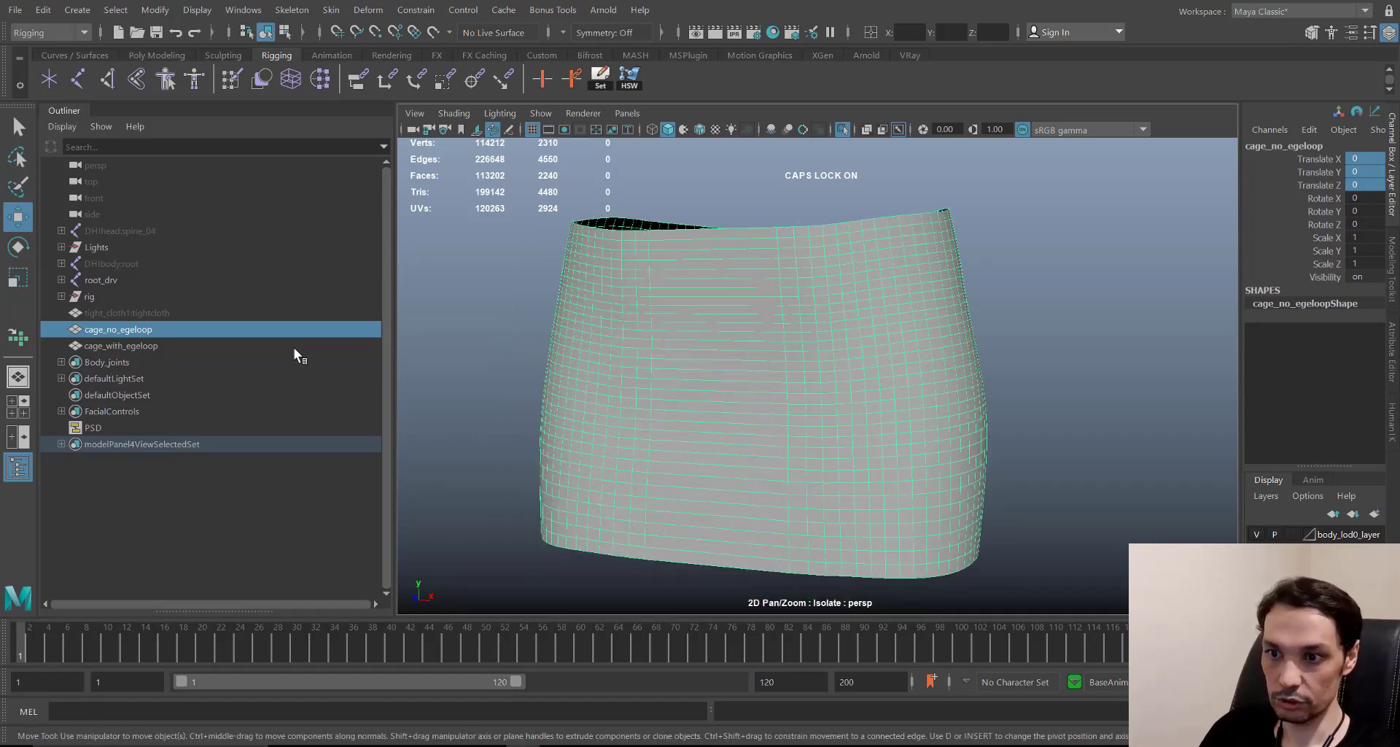
click(138, 345)
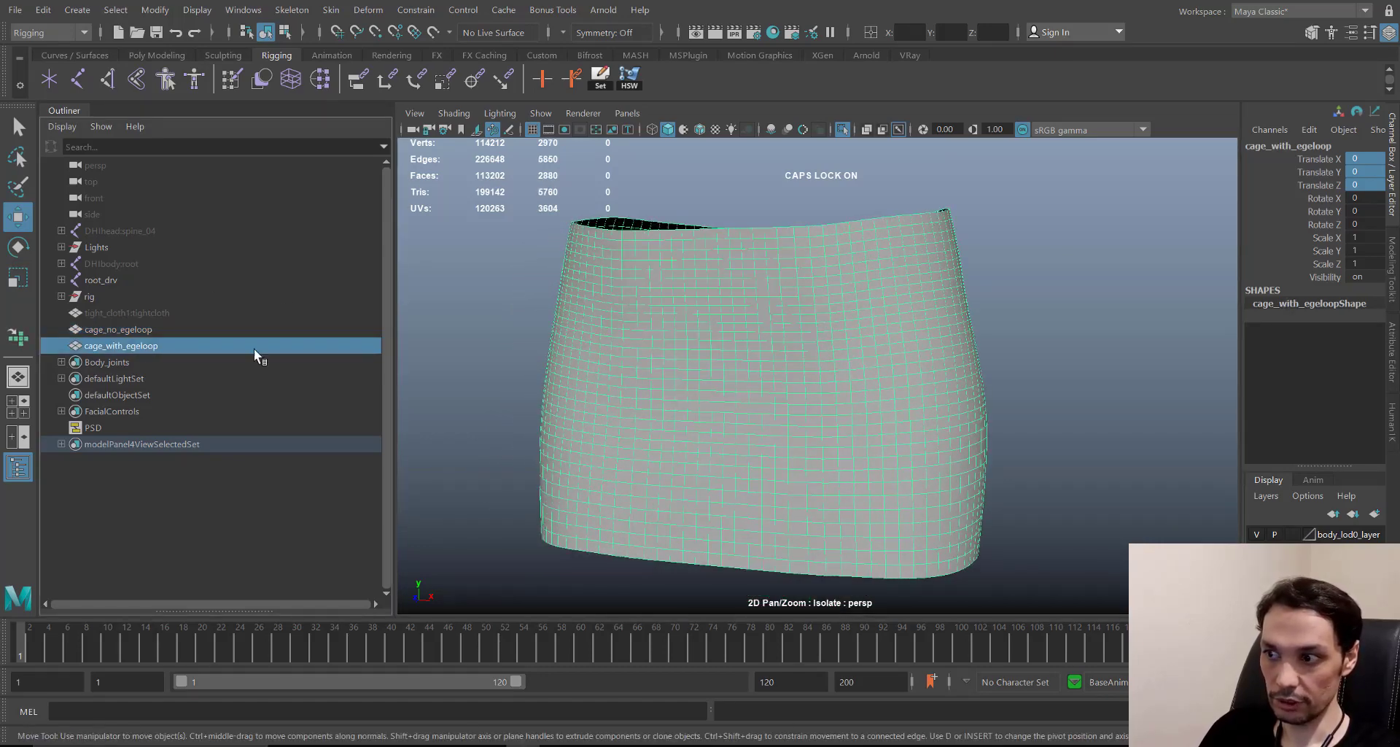
alt+drag(644, 422, 540, 407)
click(120, 329)
alt+drag(772, 403, 782, 361)
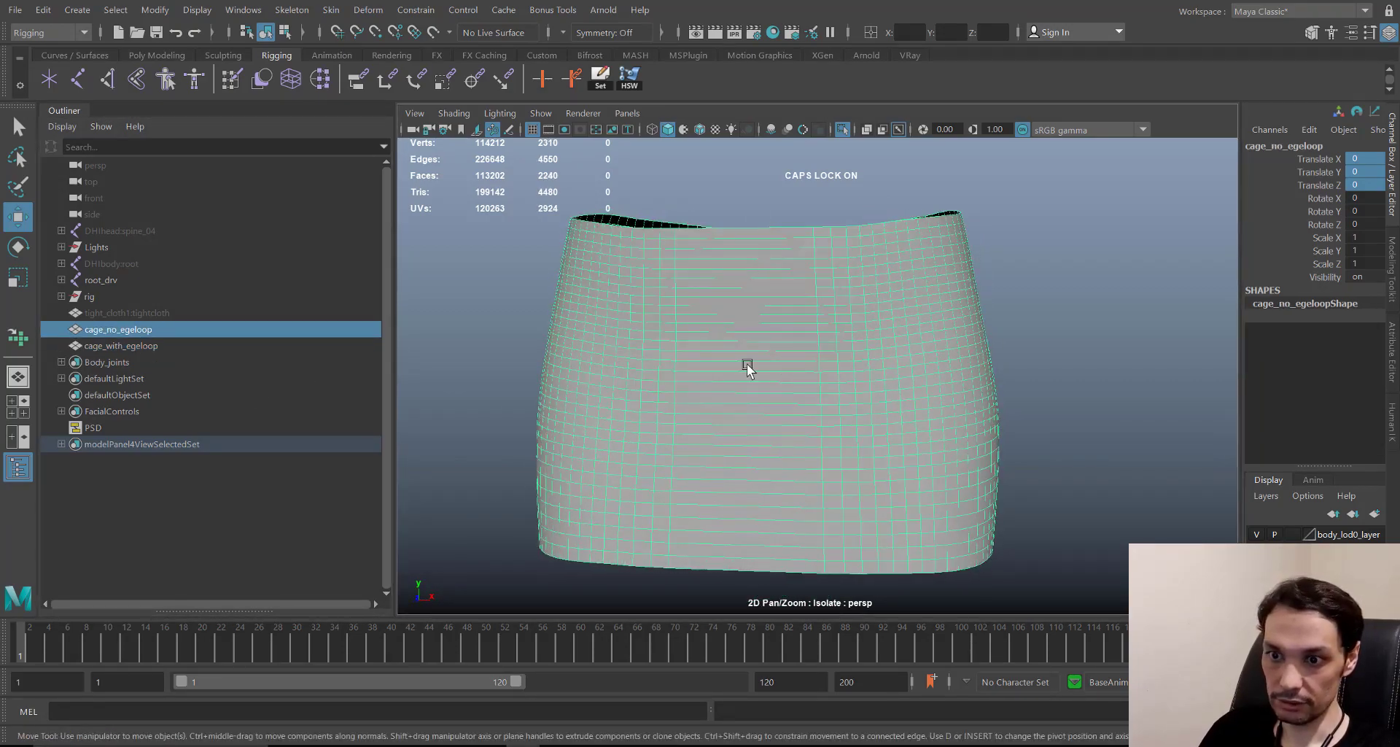
alt+drag(670, 270, 872, 109)
- Turn off the isolated view and hide cage_with_egeloop
click(842, 132)
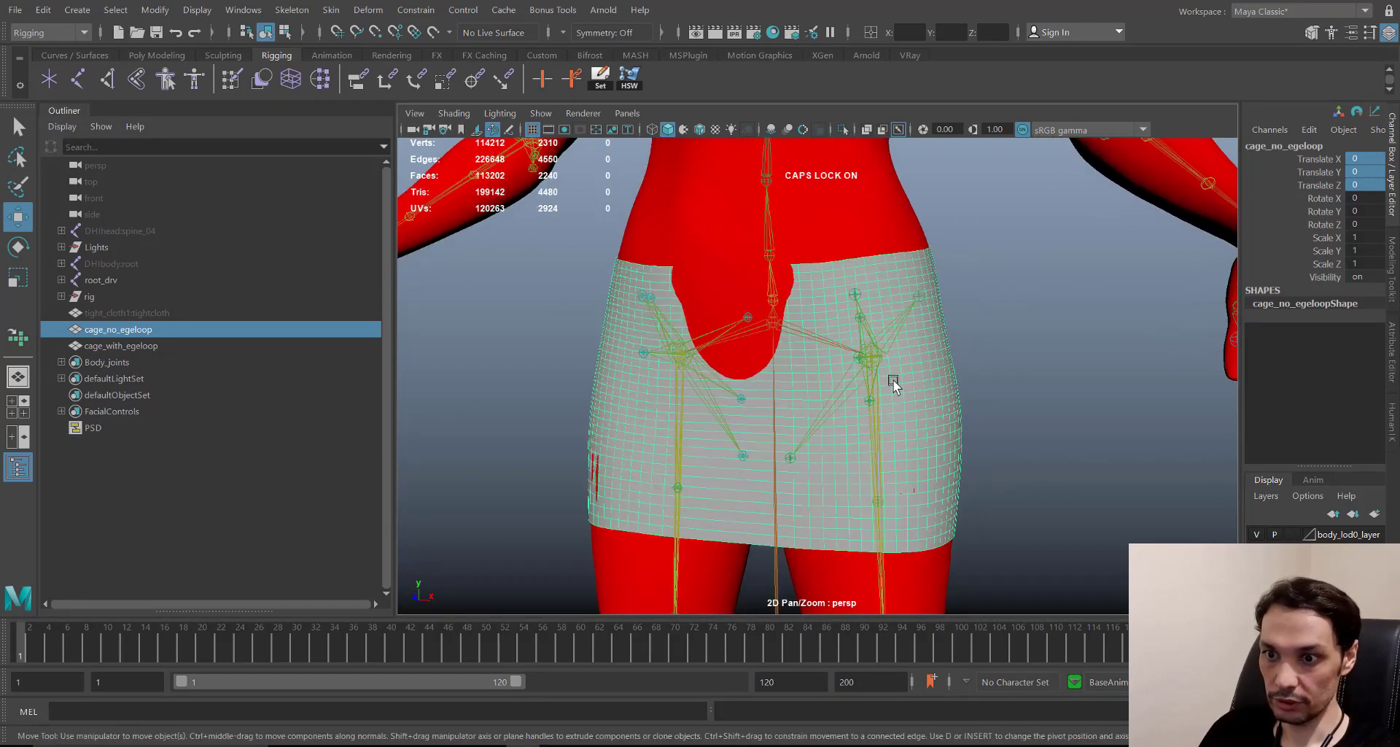
alt+middle_drag(771, 292, 803, 256)
alt+right_drag(803, 256, 798, 356)
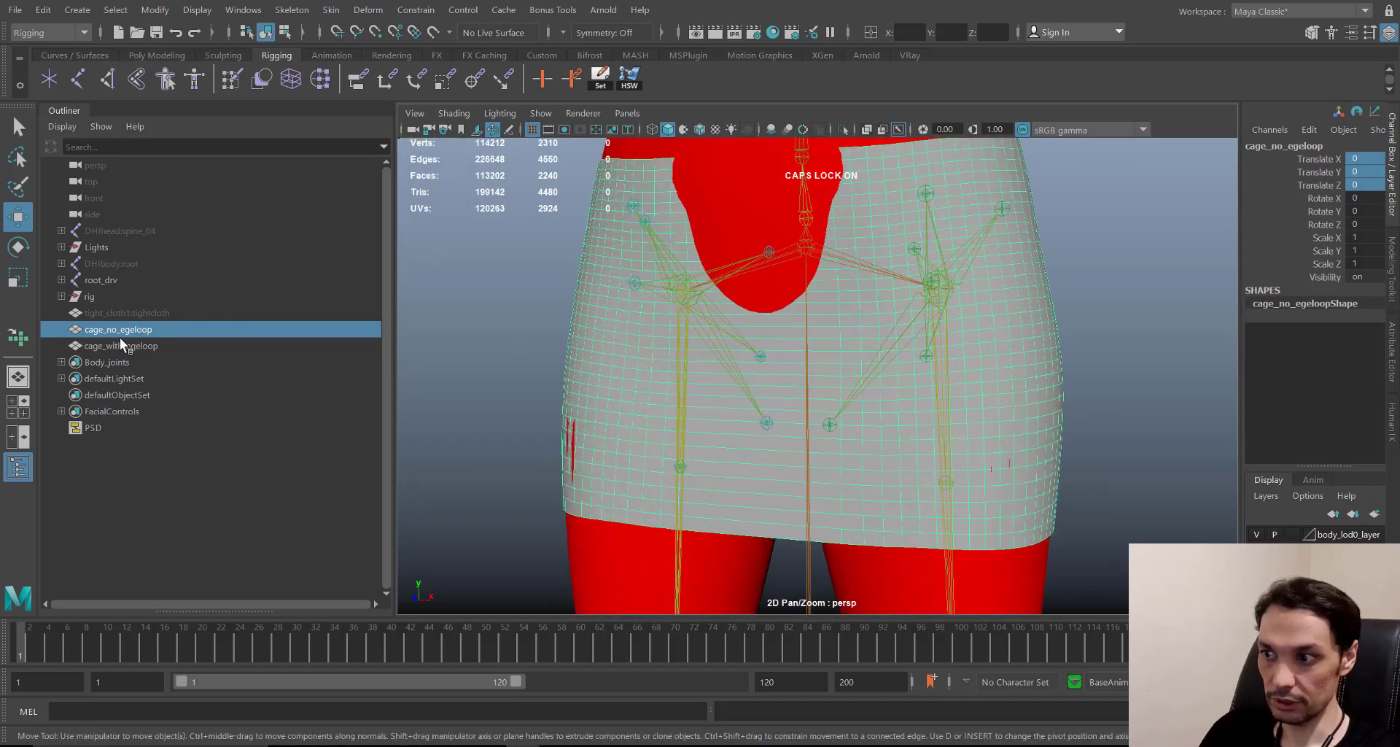
click(155, 345)
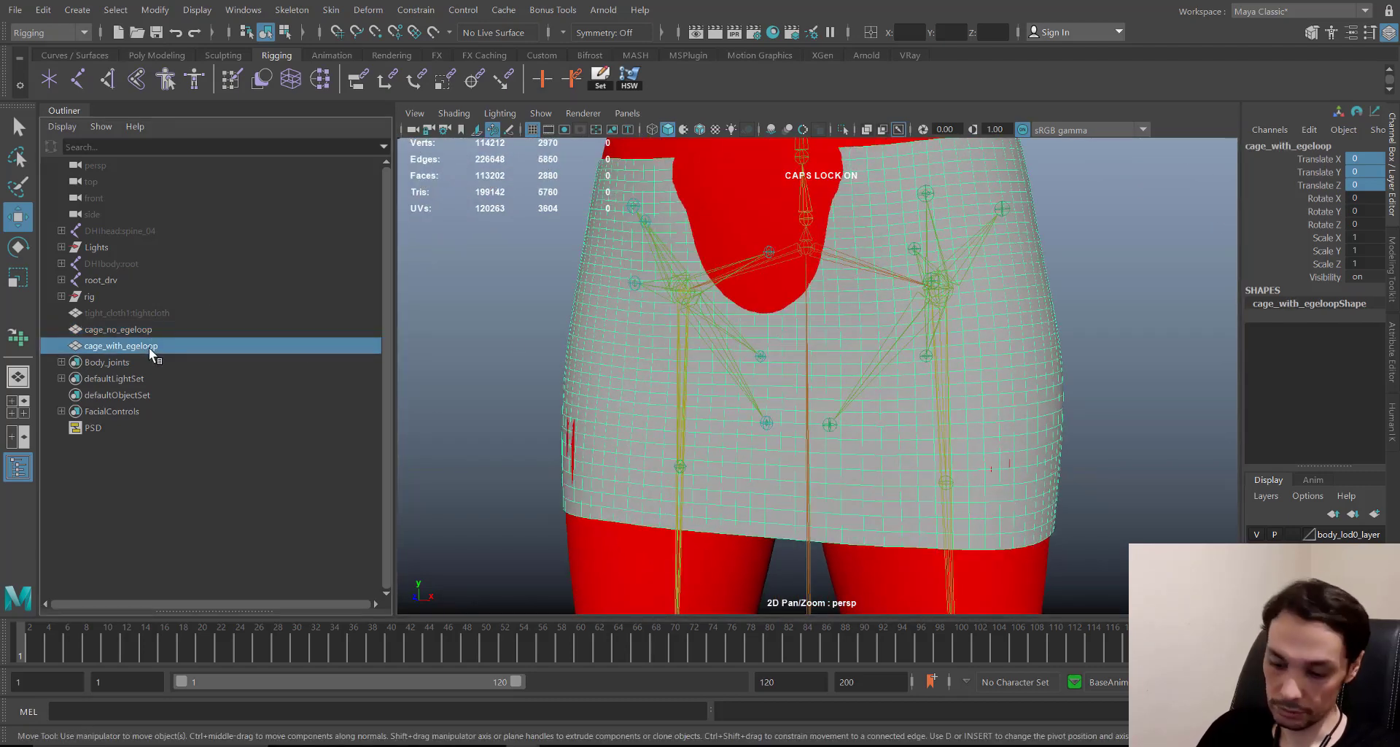
key(ctrl+h)
- Bind cage_no_egeloop to the member joints of the Body_joints set with Bind Skin
click(133, 330)
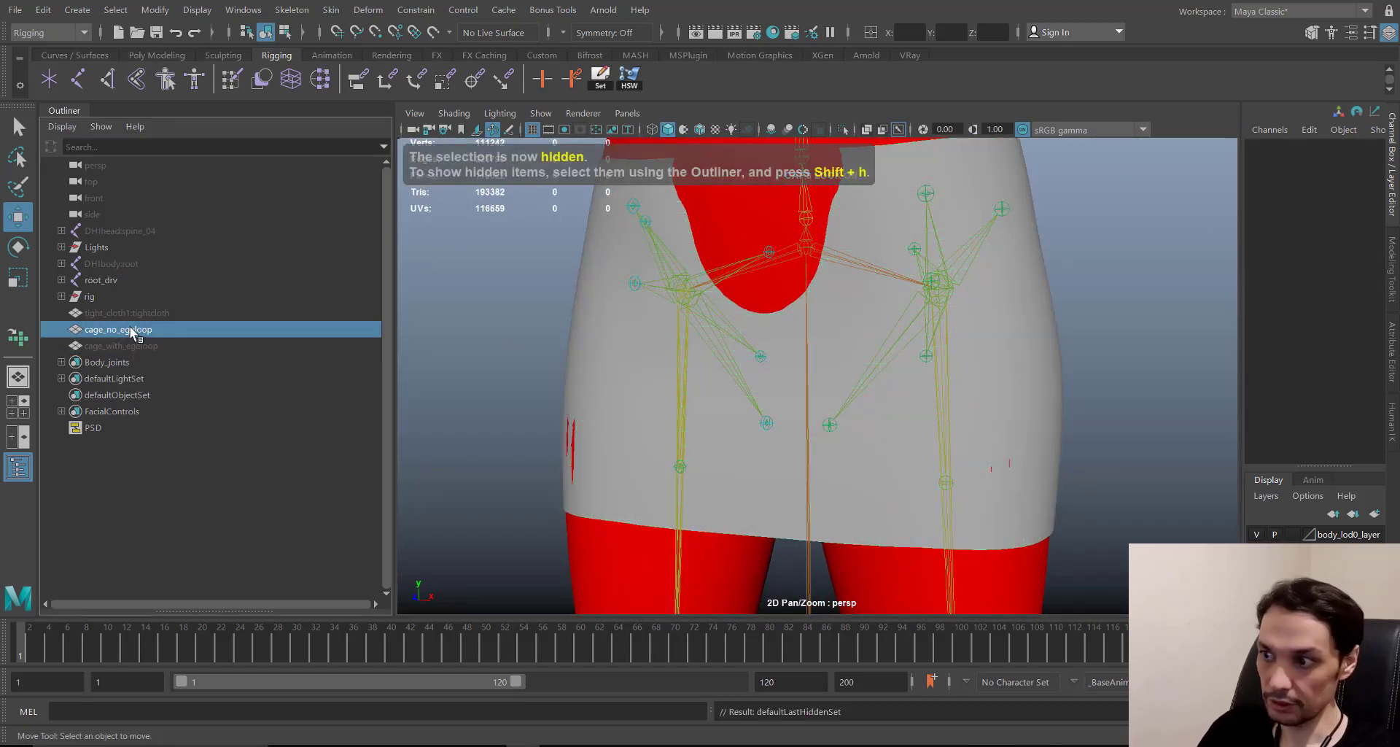
click(111, 360)
right_click(118, 363)
key(Caps_Lock)
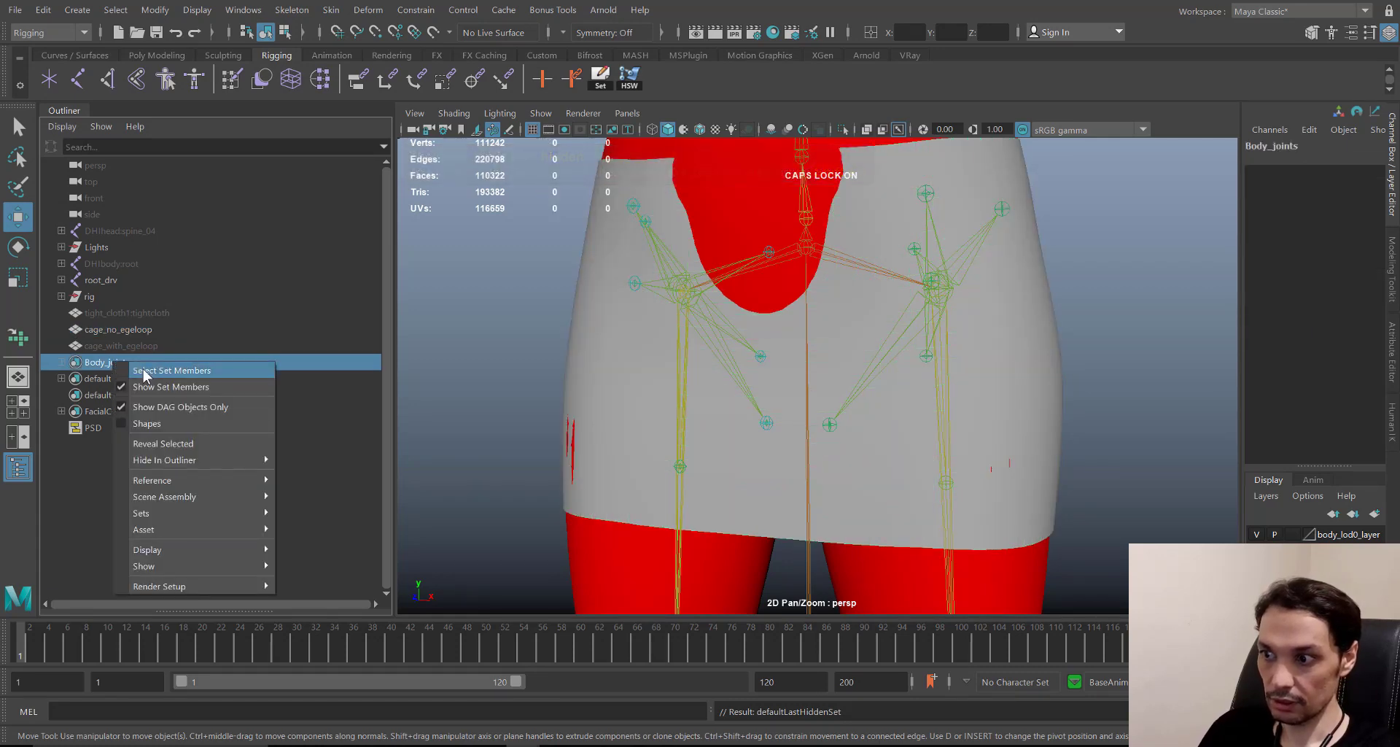
click(152, 371)
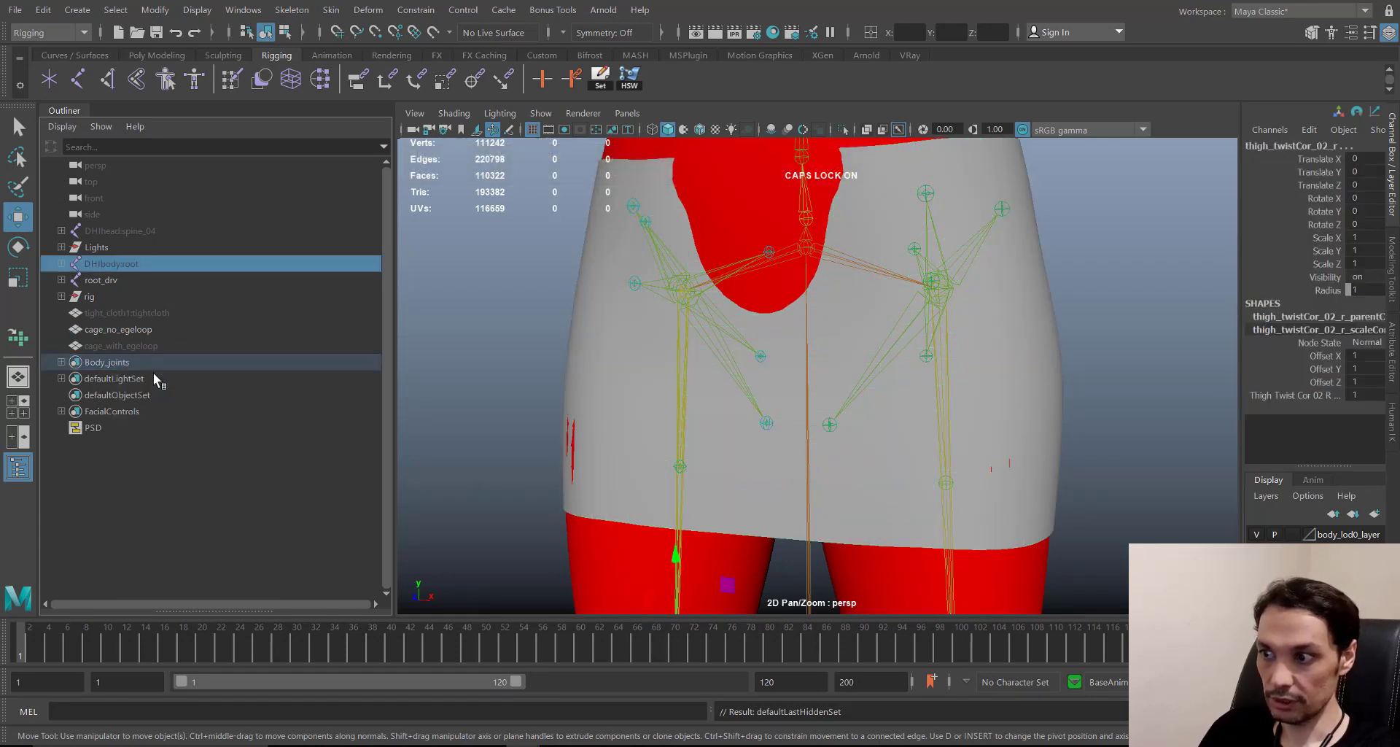
ctrl+click(130, 330)
click(332, 10)
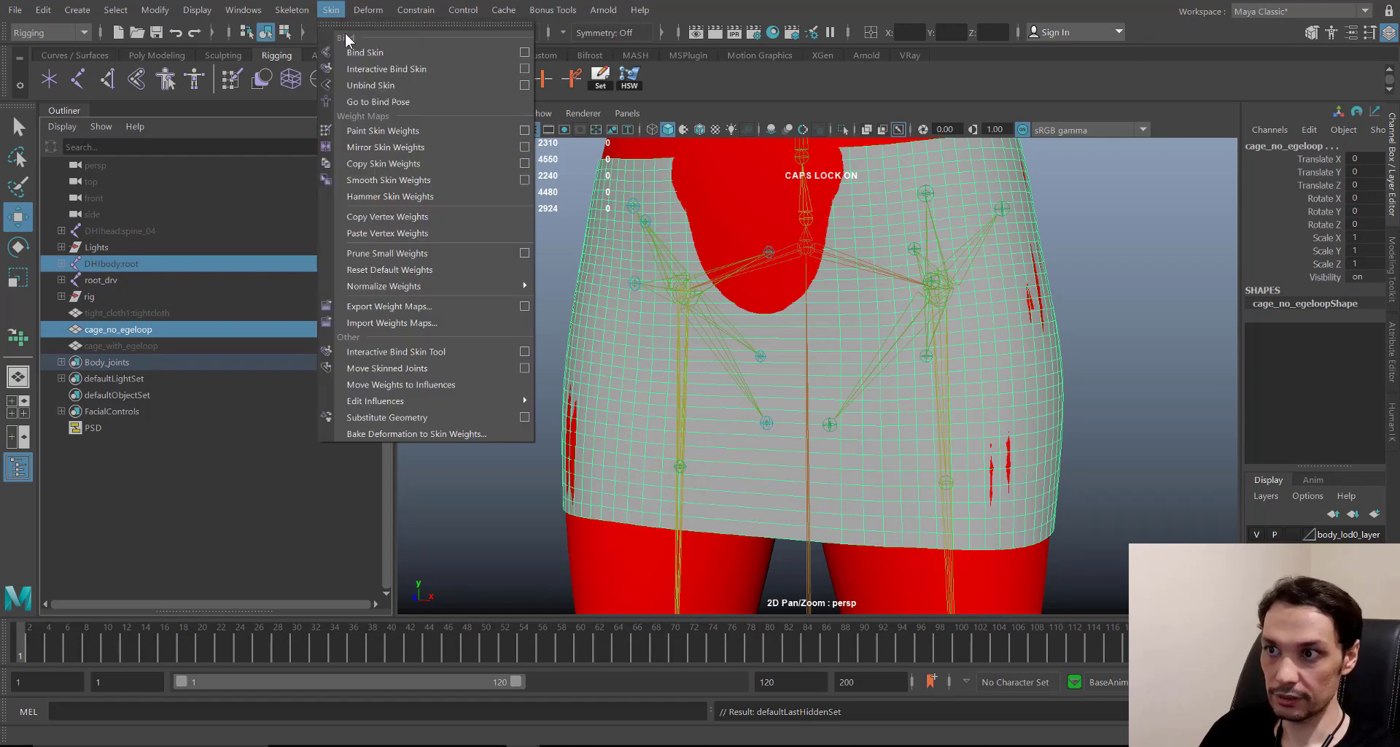
click(354, 54)
- Copy the skin weights from the combined body mesh to cage_no_egeloop
click(1011, 598)
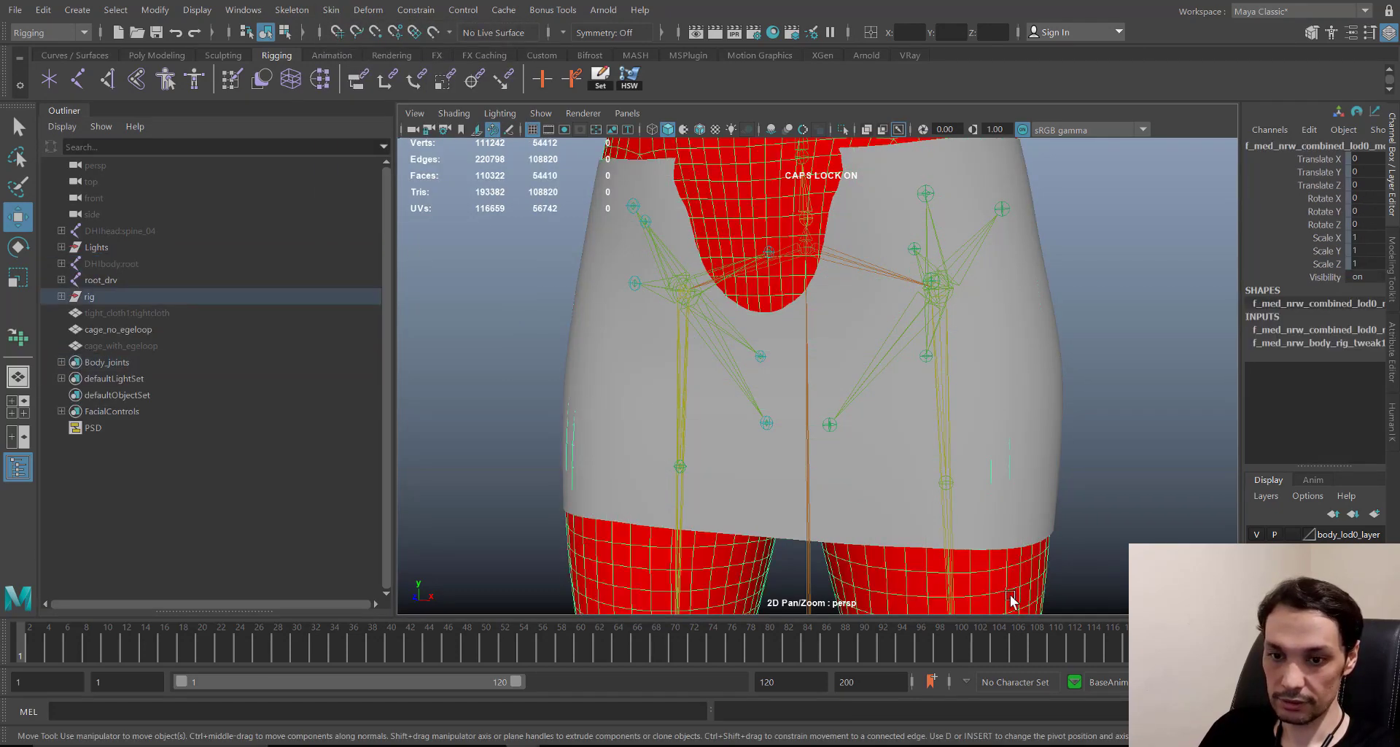
click(848, 546)
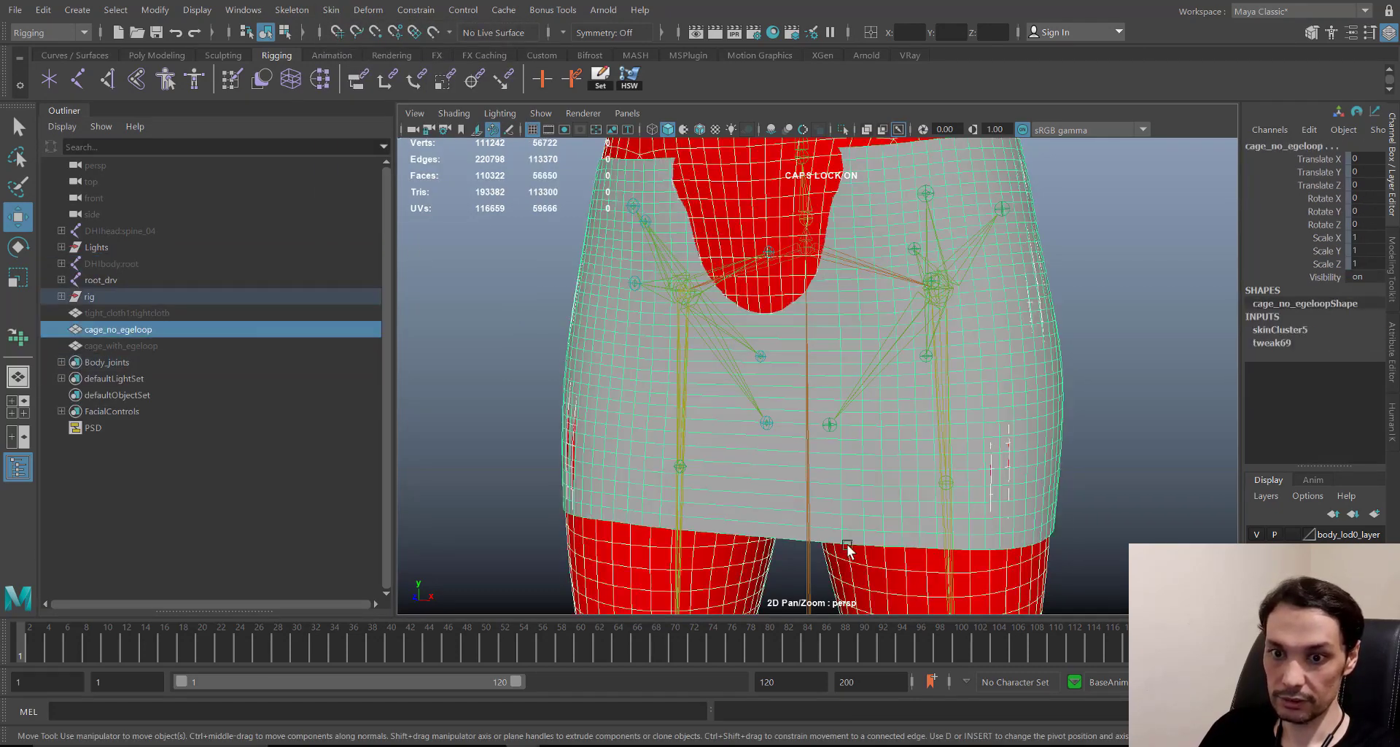
click(341, 10)
click(384, 164)
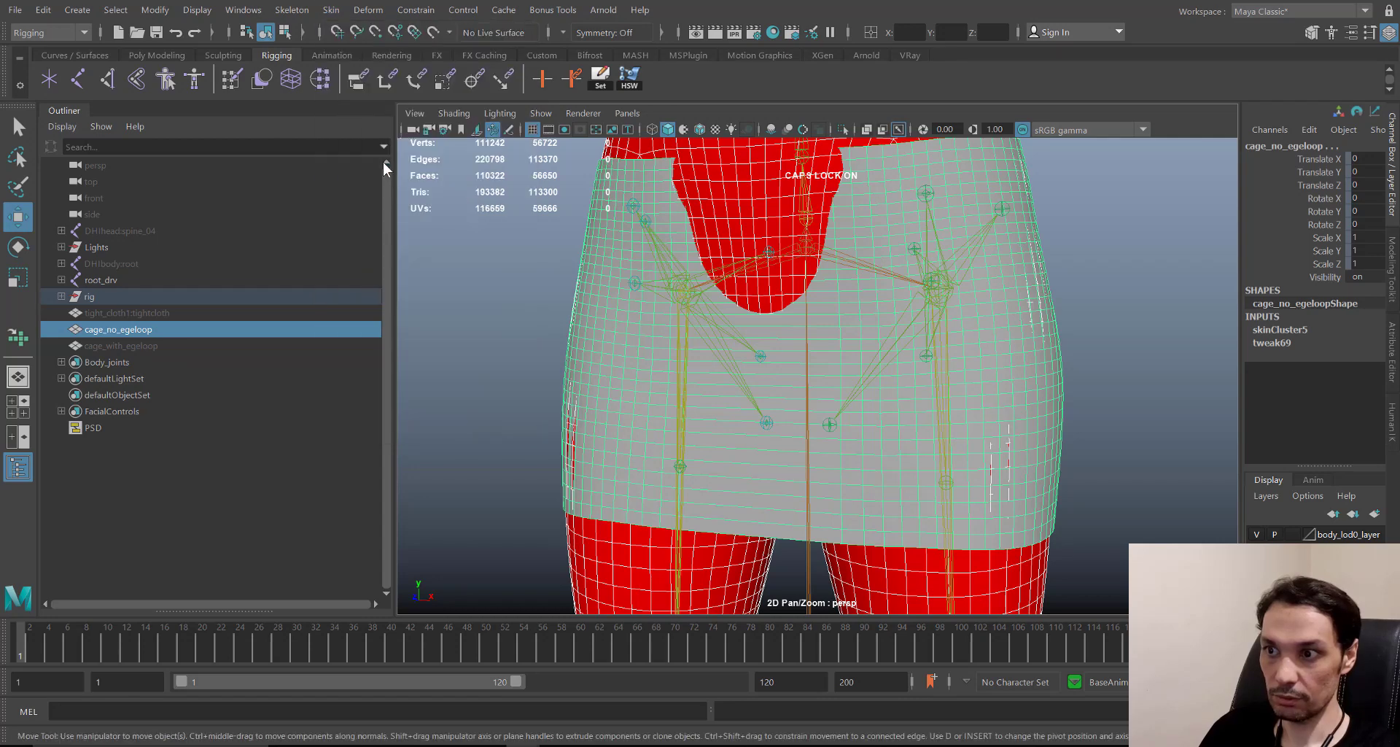
- Activate the Rotate tool on the left thigh joint and examine the wireframe of cage_no_egeloop over the thighs
alt+right_drag(896, 428, 849, 431)
alt+drag(850, 432, 978, 462)
click(911, 497)
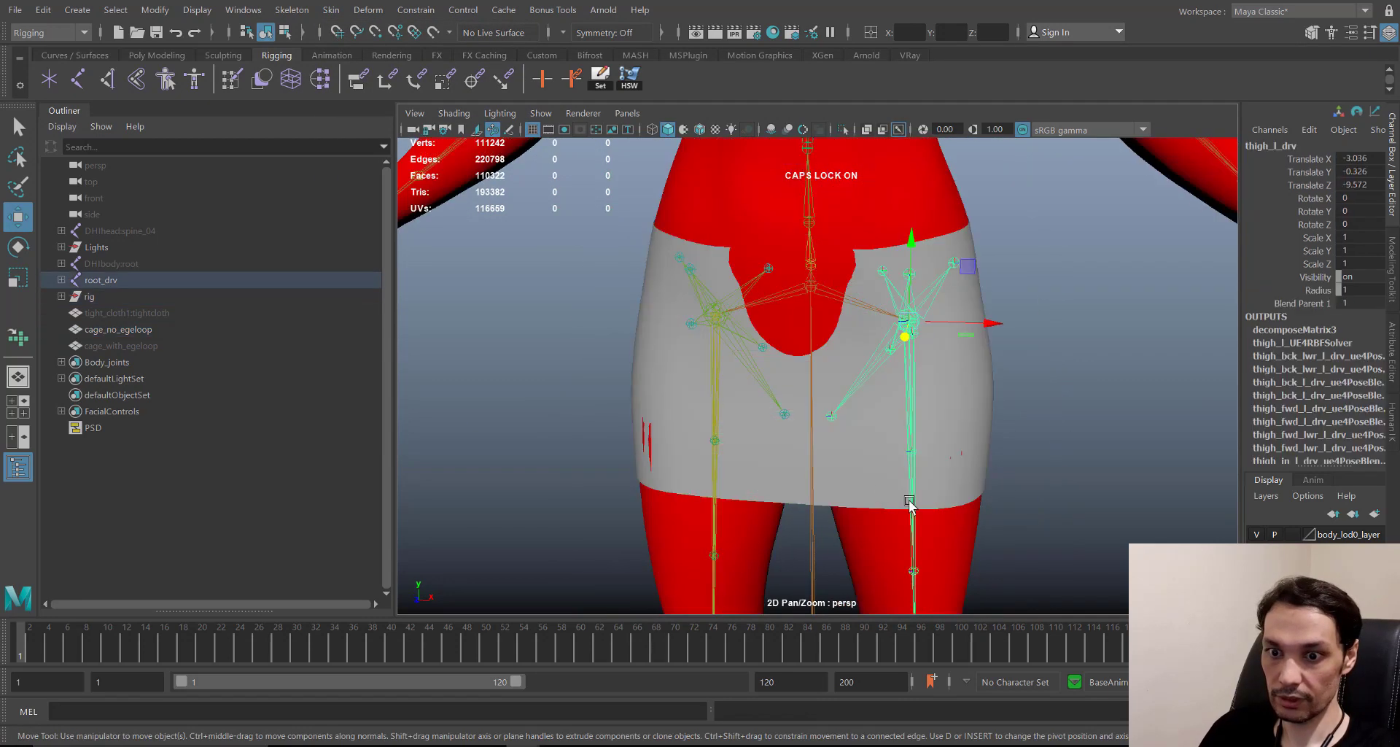
key(e)
drag(924, 374, 811, 471)
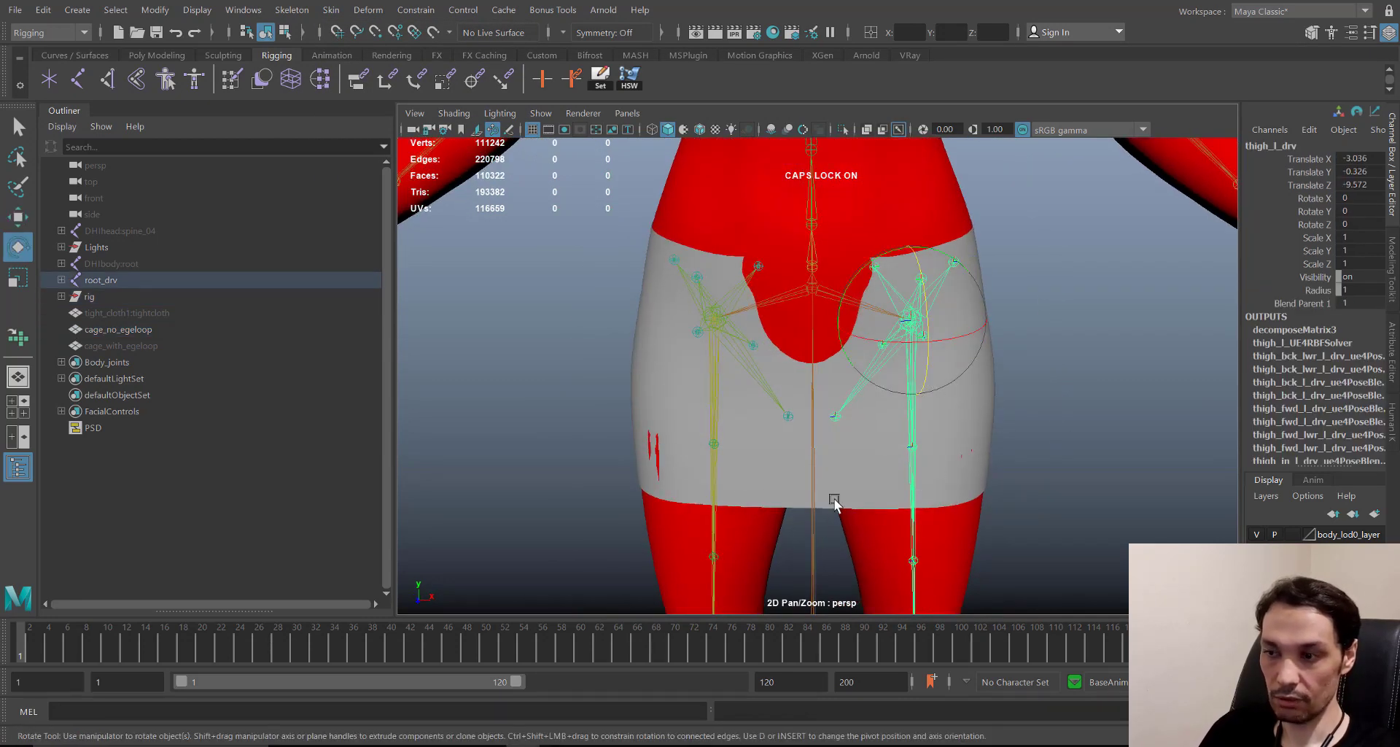
click(138, 346)
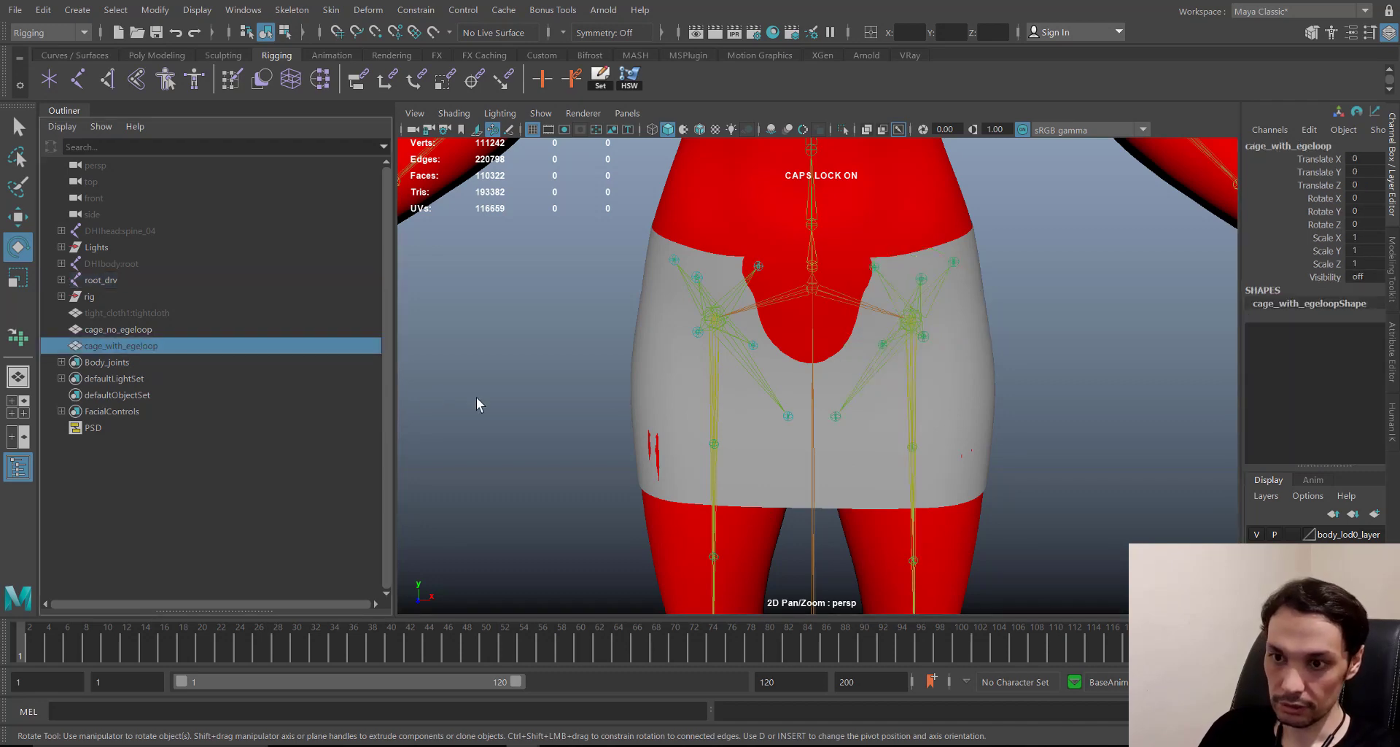
click(923, 495)
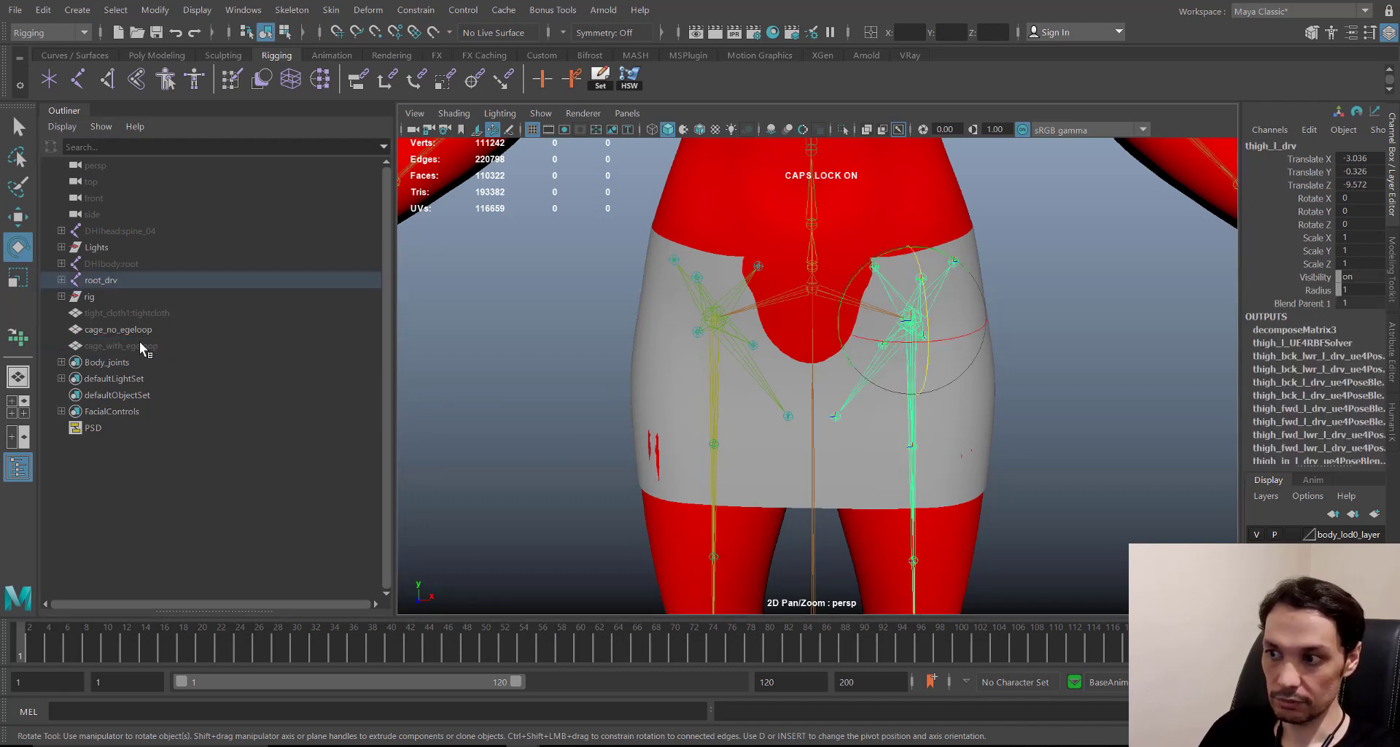
scroll(907, 485, up, 3)
click(116, 330)
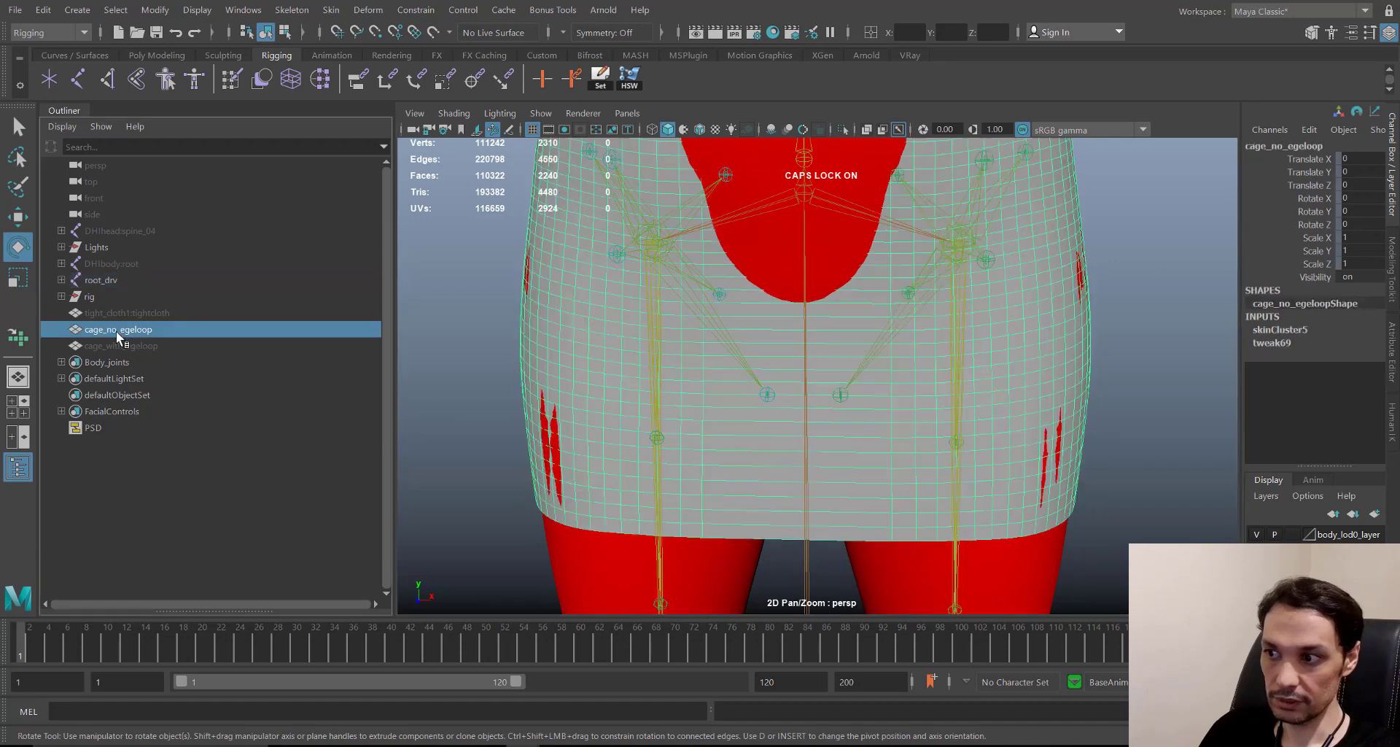
click(126, 347)
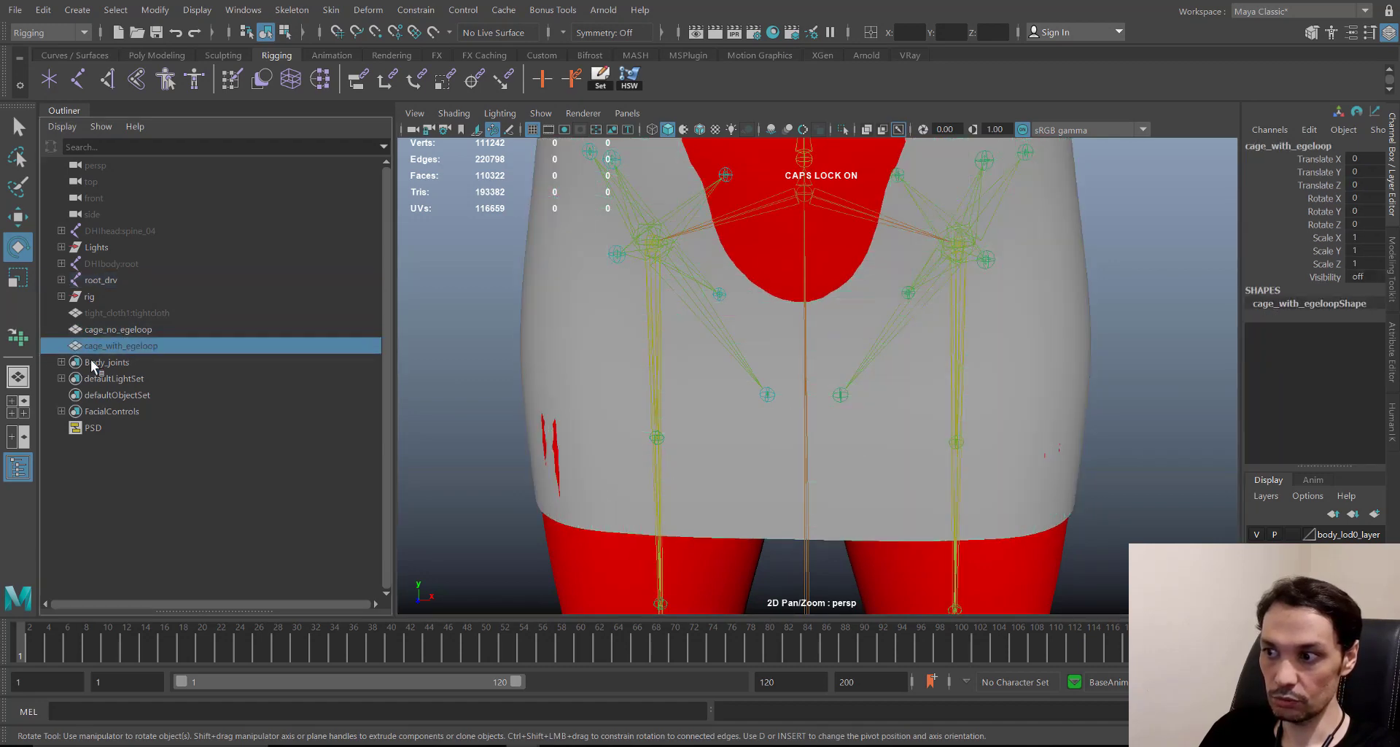
click(148, 330)
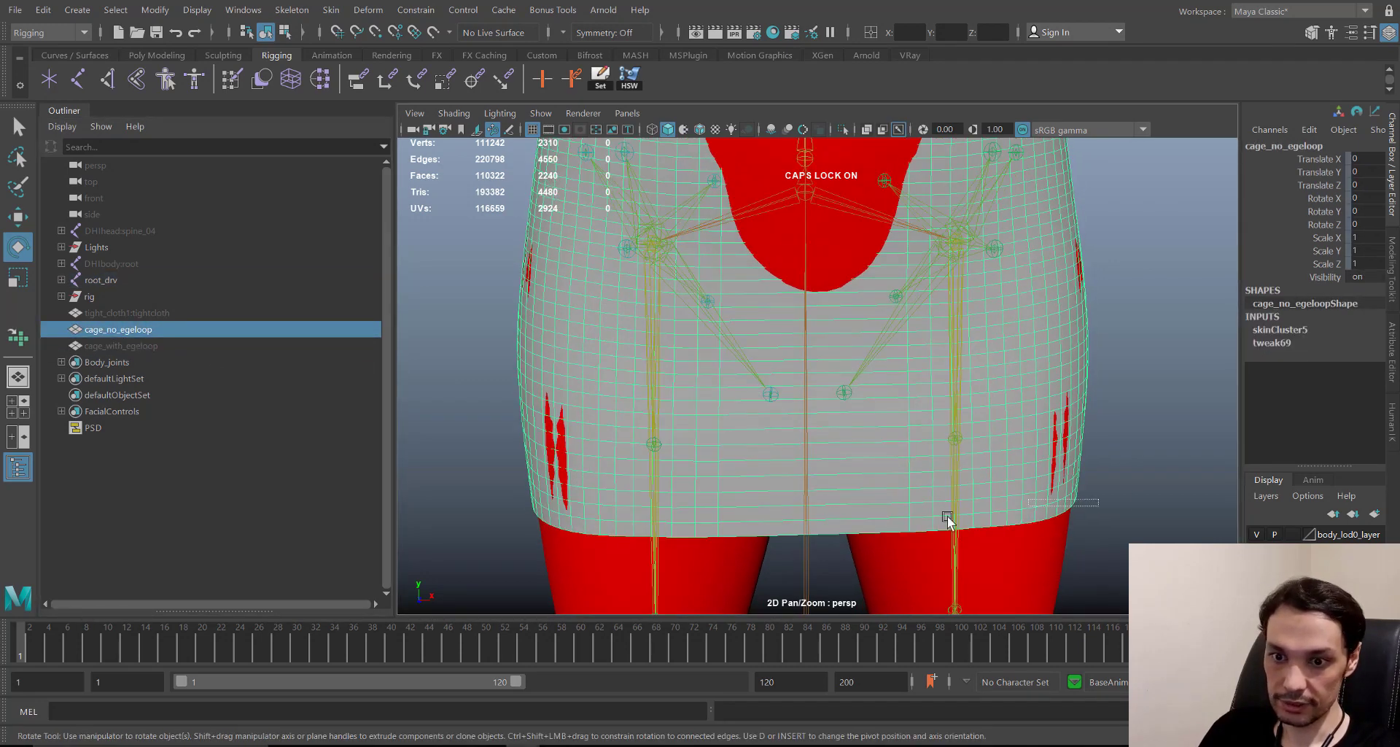
- Test the deformation of cage_no_egeloop with the left thigh joint rotated to about 67.43 degrees in Z, and undo the rotation
click(952, 515)
alt+drag(912, 487, 951, 503)
alt+middle_drag(954, 428, 938, 459)
drag(966, 309, 937, 178)
alt+drag(921, 389, 844, 532)
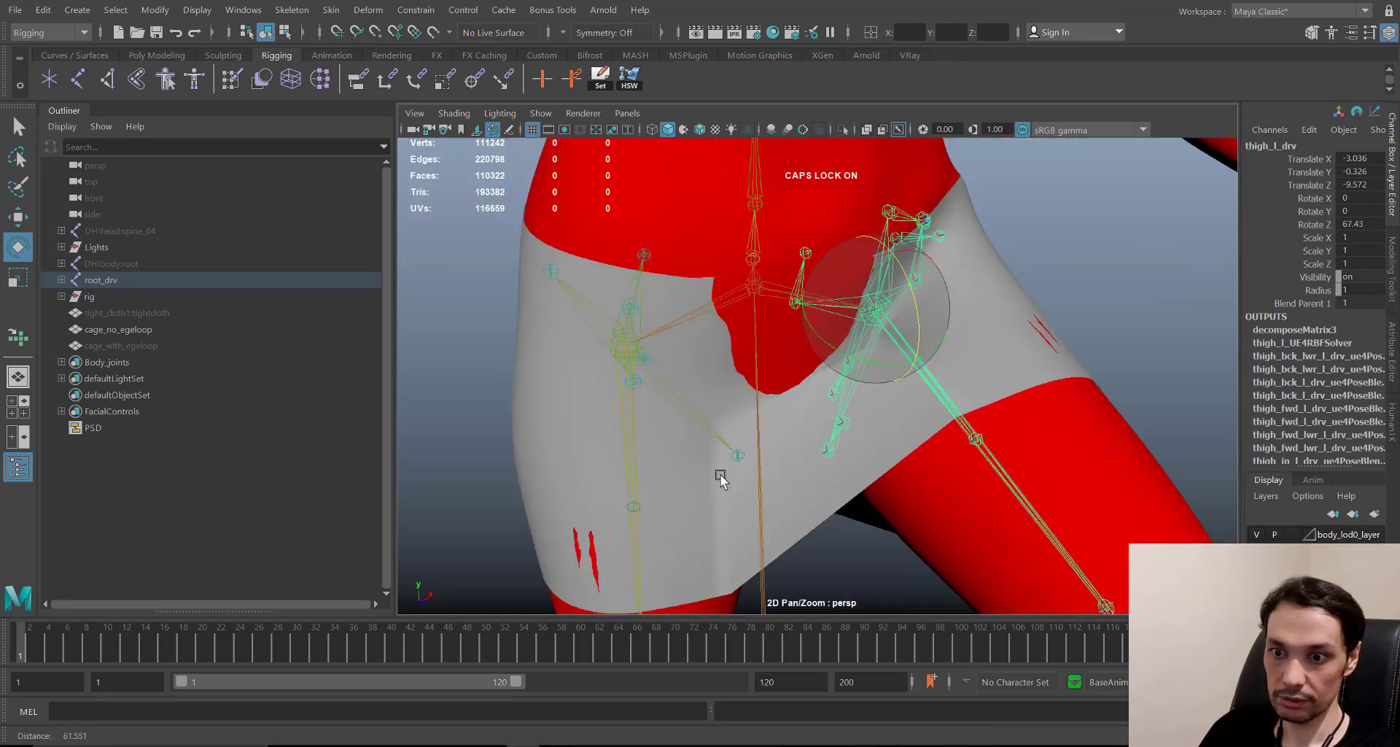
click(734, 440)
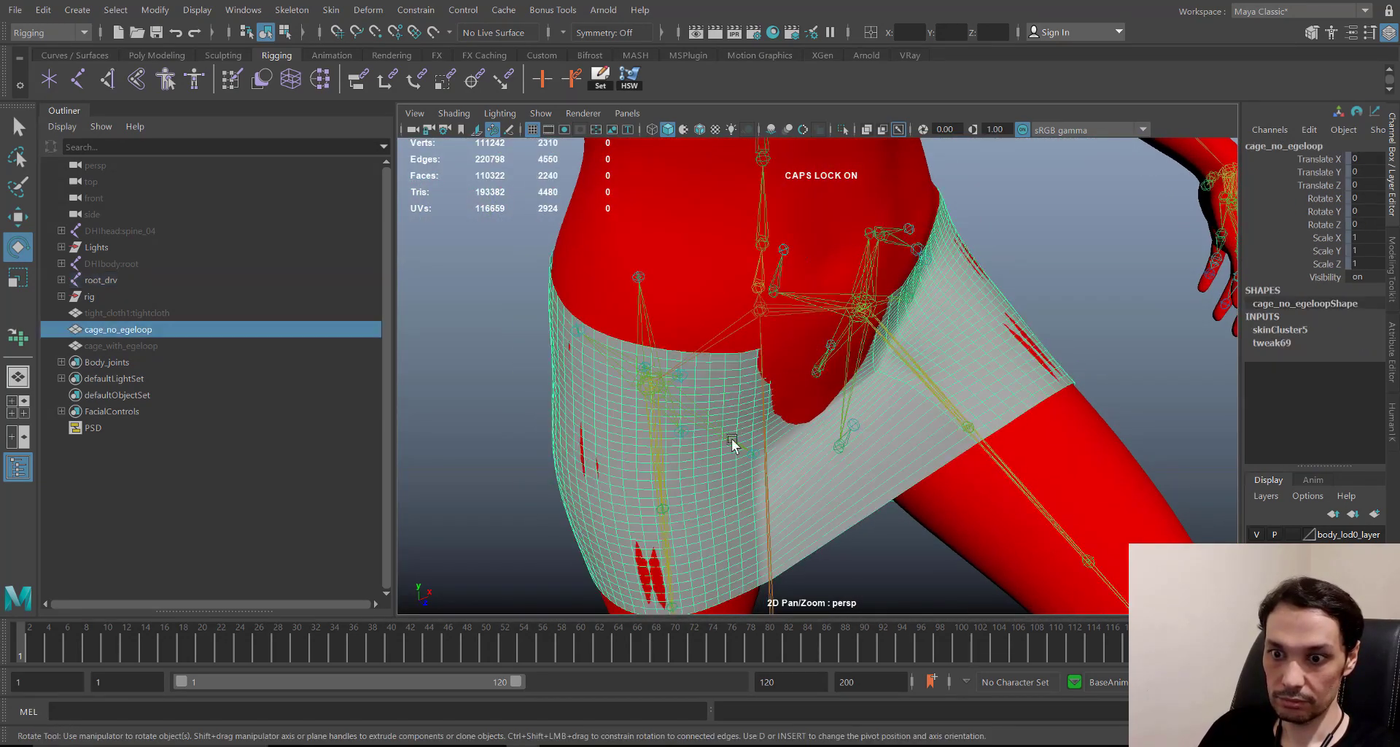
alt+drag(734, 440, 806, 434)
key(ctrl+z)
key(ctrl+z)
- Unhide cage_with_egeloop and bind it to the member joints of the Body_joints set
click(124, 345)
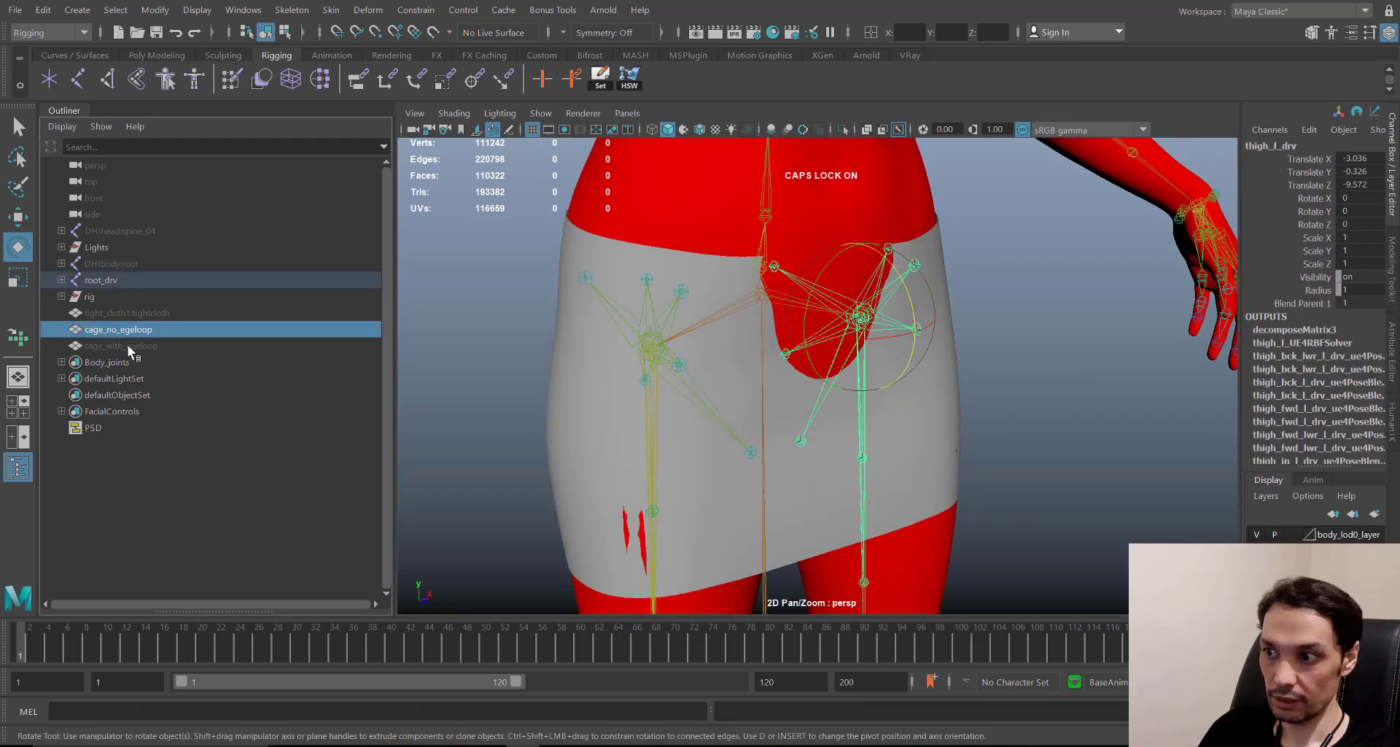
key(shift+h)
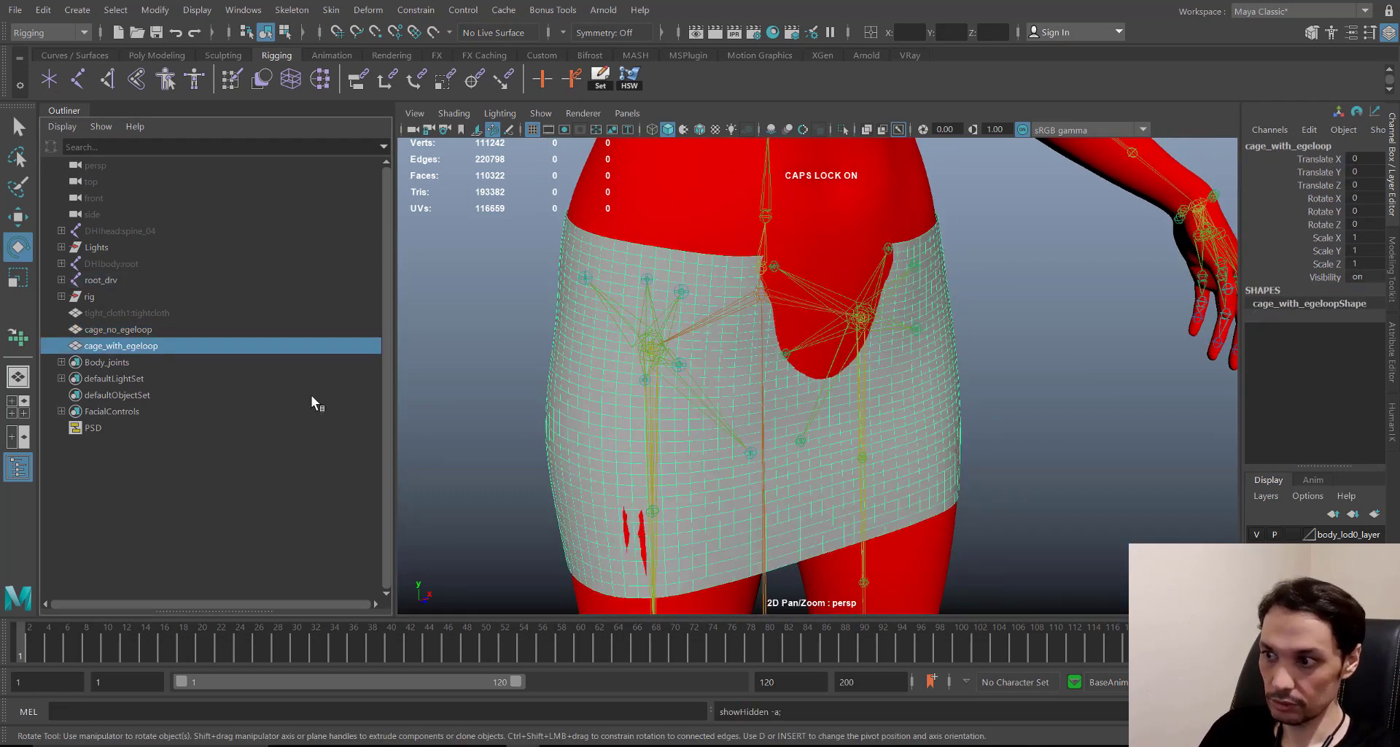
right_click(115, 364)
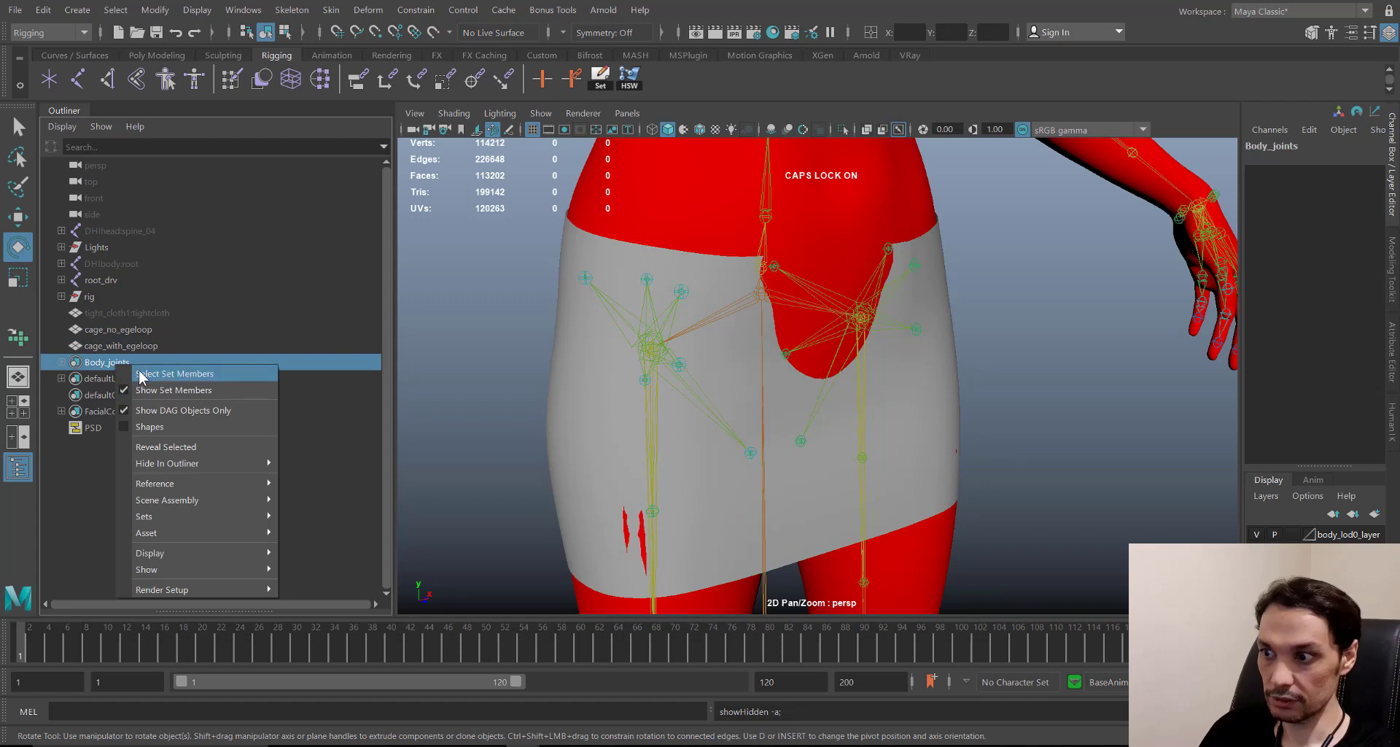
click(163, 375)
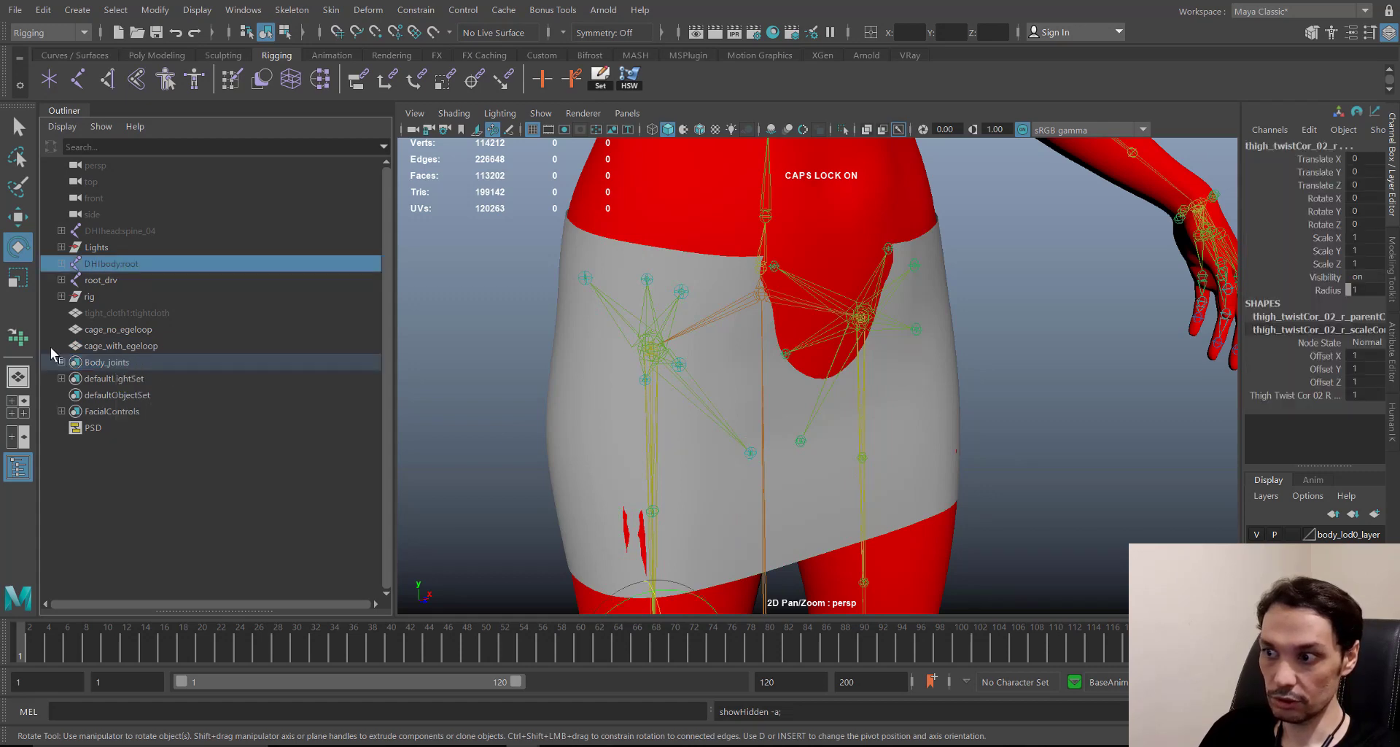
ctrl+click(128, 346)
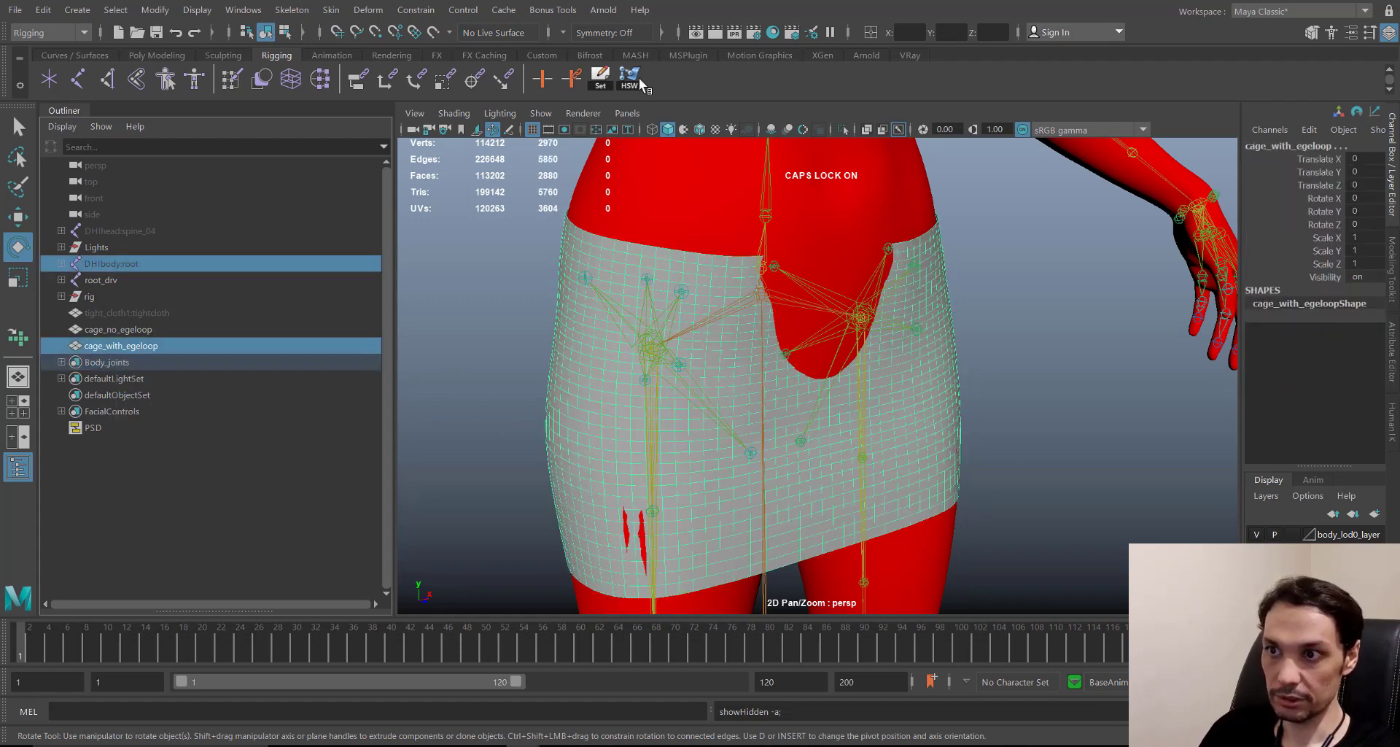
click(331, 10)
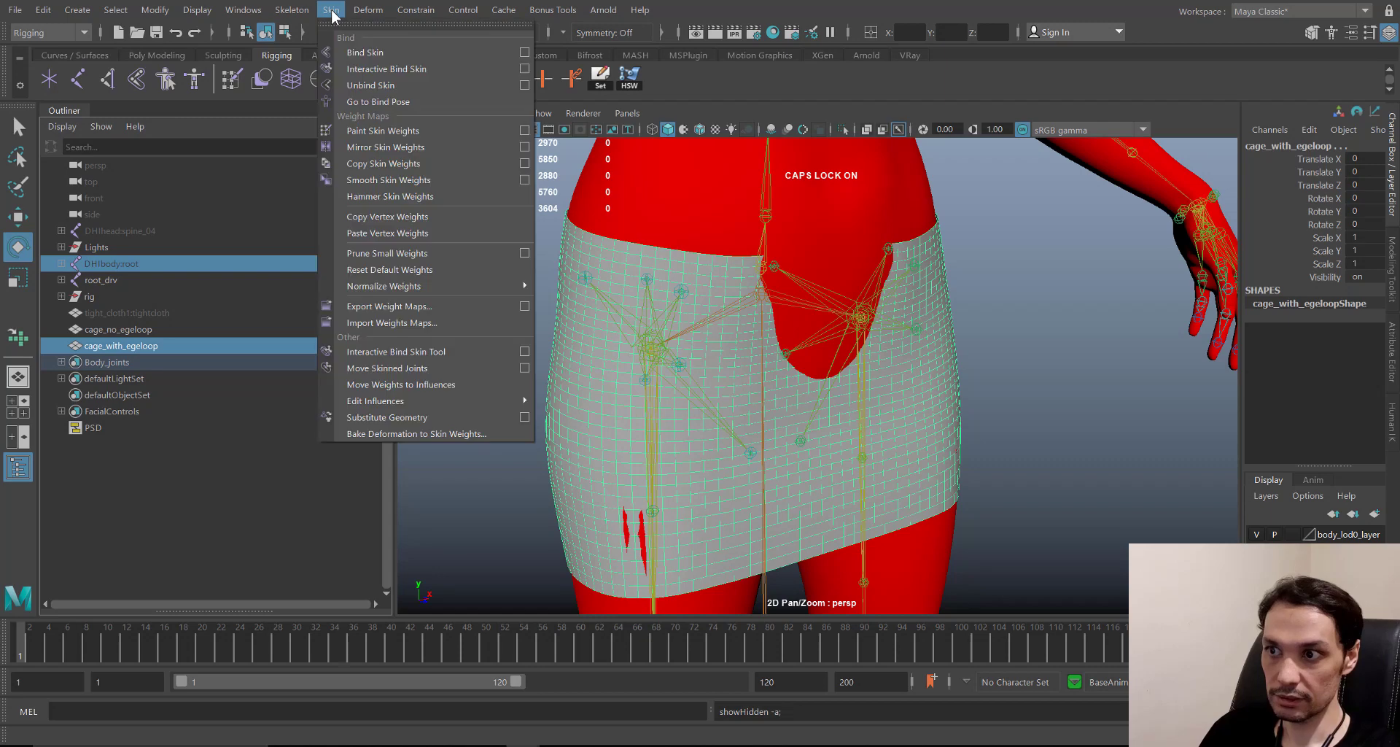
click(369, 53)
- Copy the skin weights from cage_no_egeloop to cage_with_egeloop, and hide cage_no_egeloop
click(116, 328)
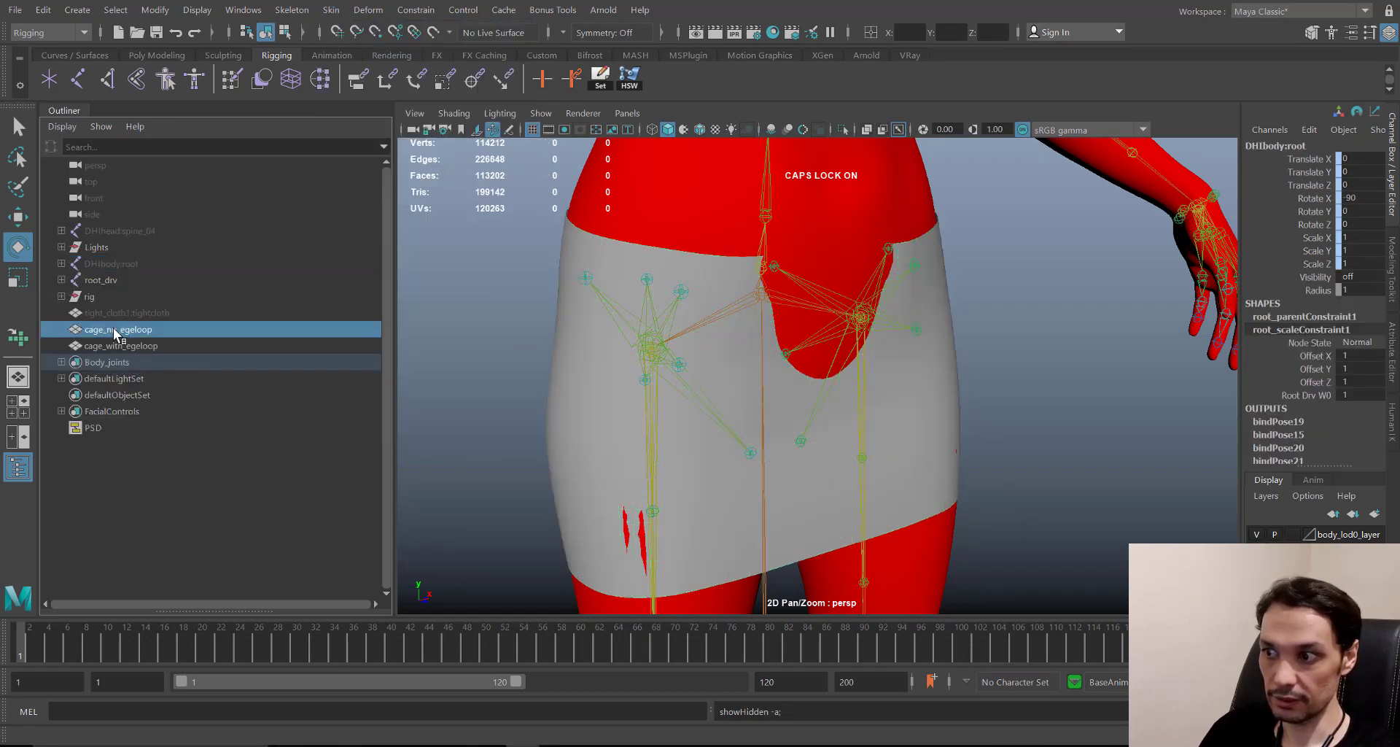
middle_drag(747, 356, 717, 305)
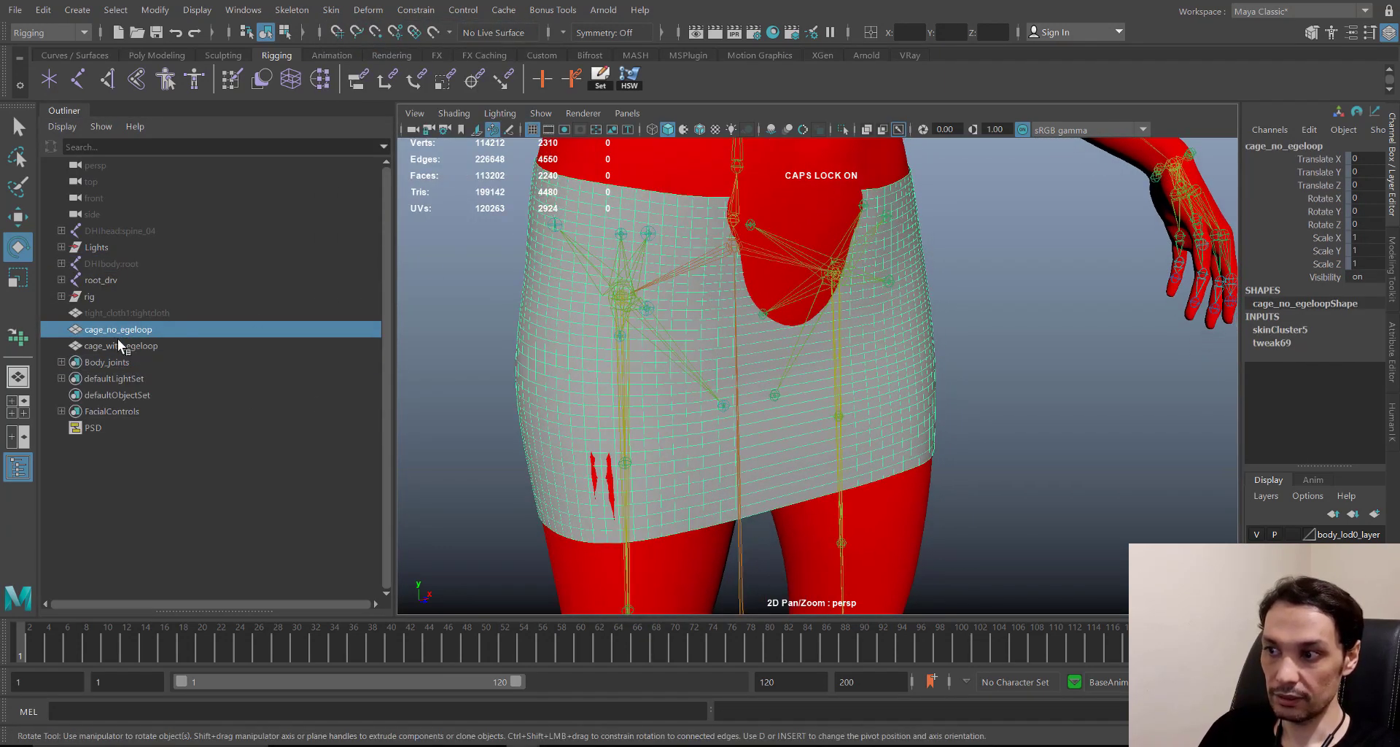
ctrl+click(146, 345)
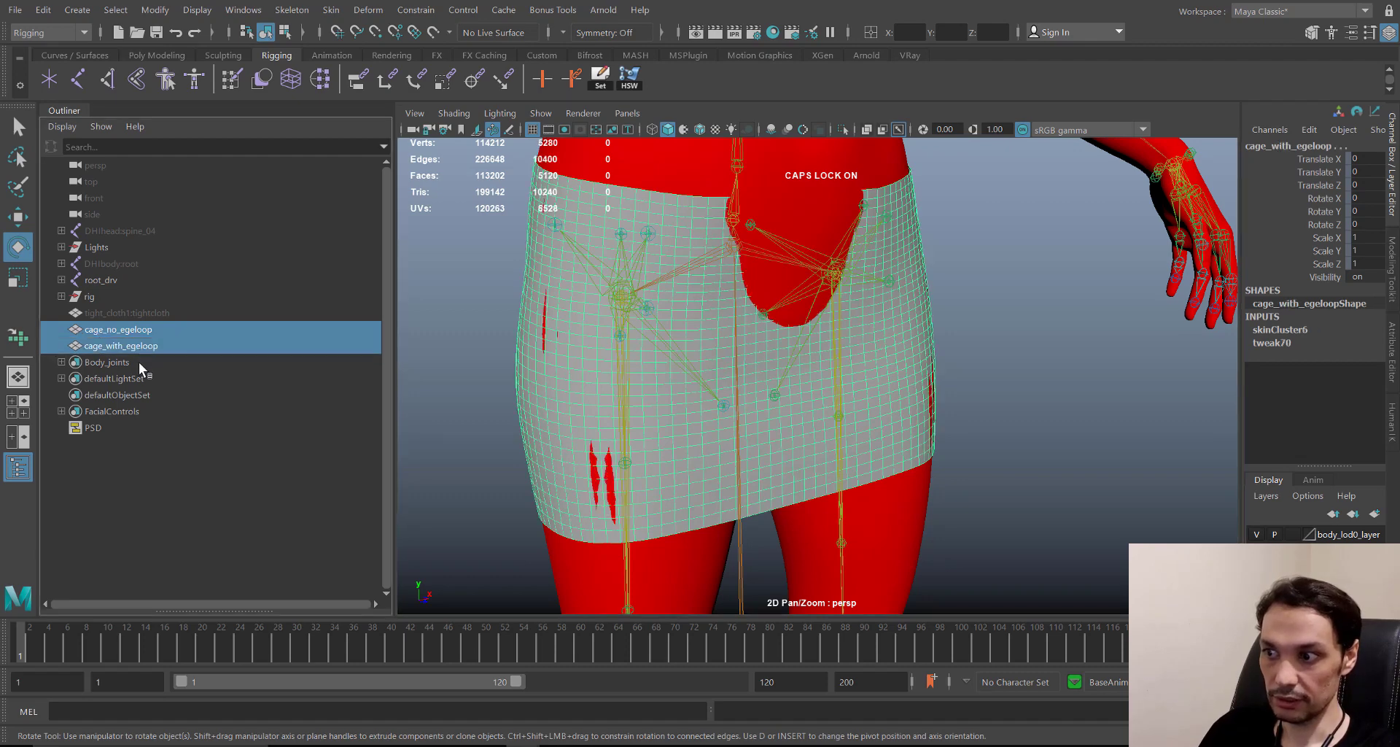
click(331, 10)
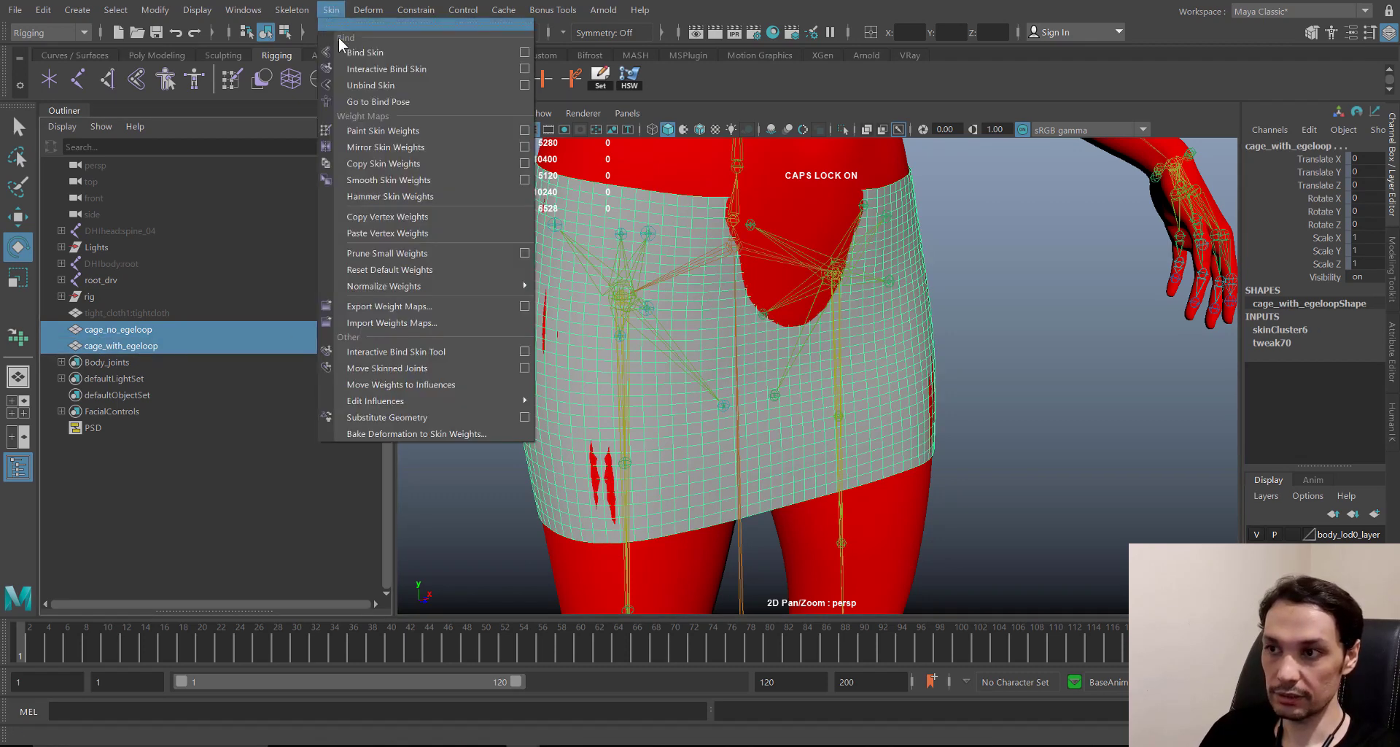
click(388, 163)
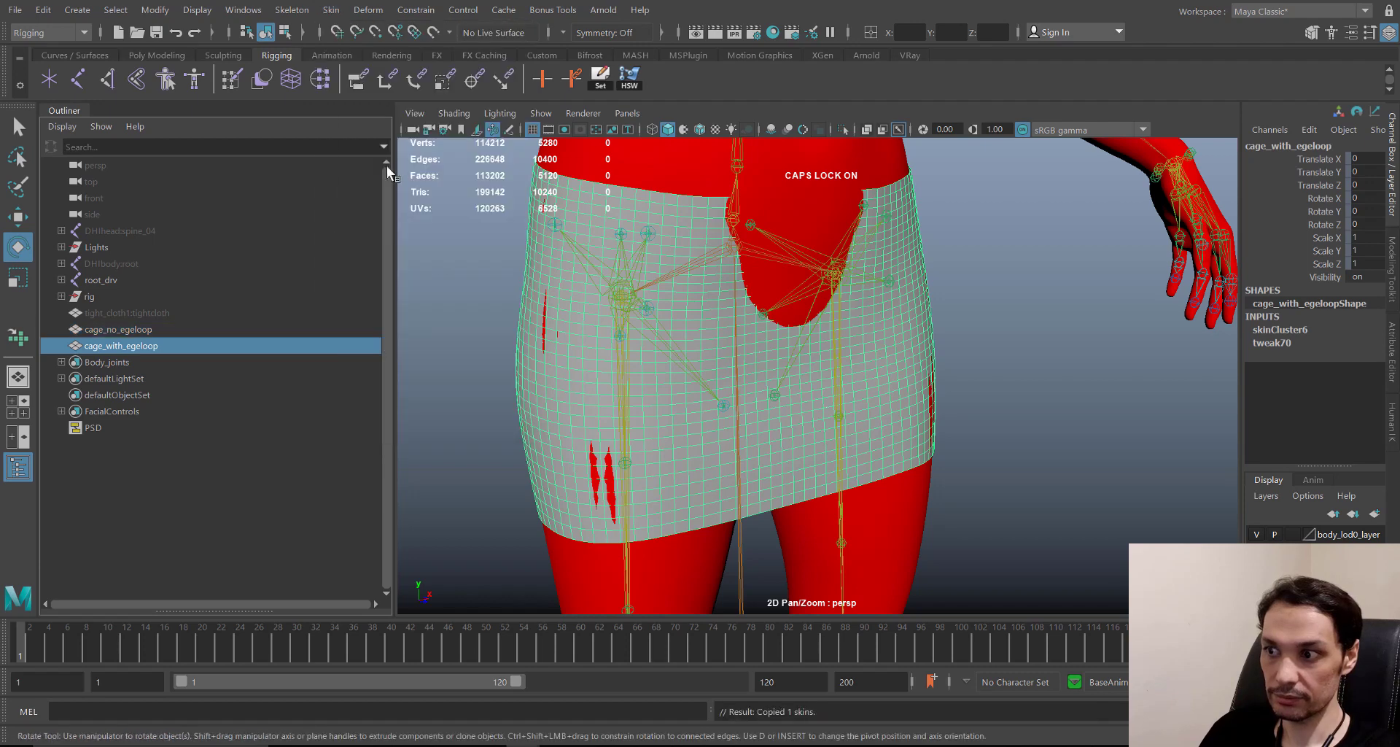
click(133, 330)
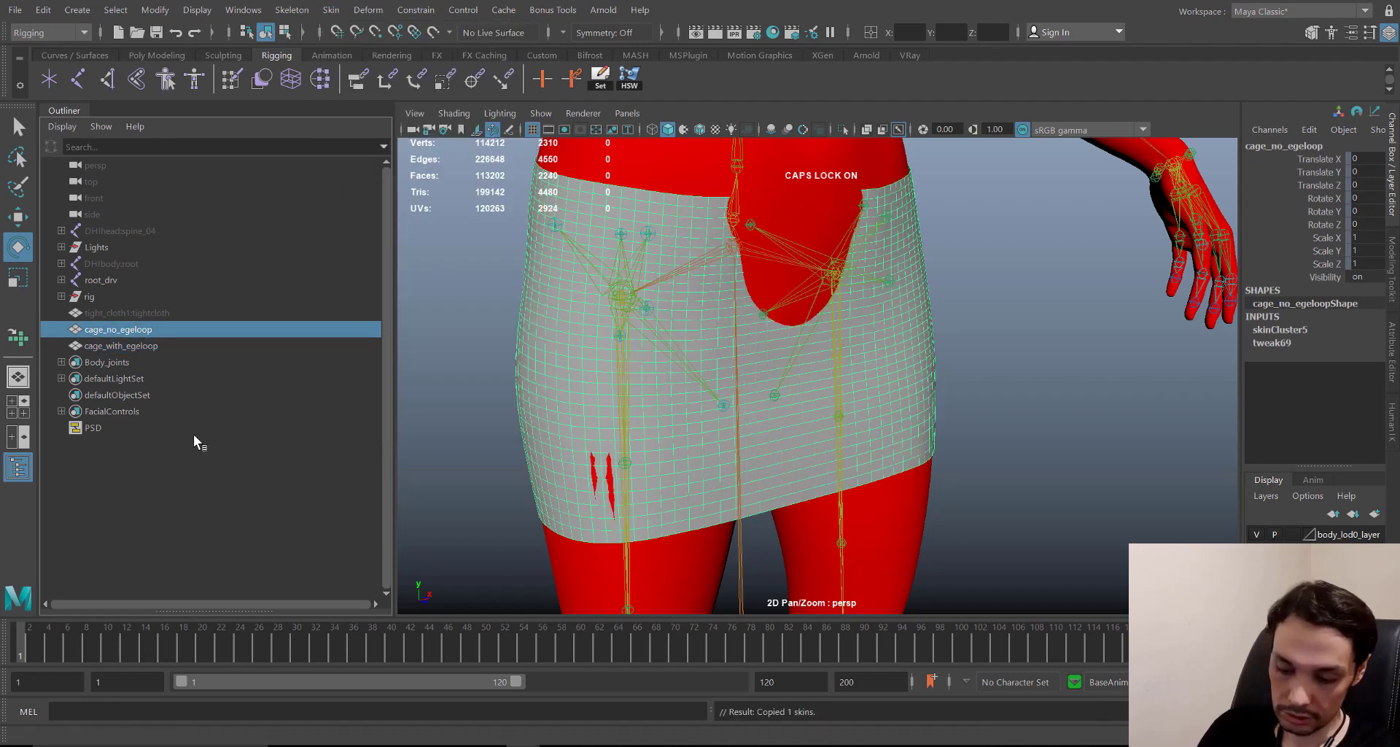
key(ctrl+h)
- Test the deformation of cage_with_egeloop with the left thigh joint rotated to about 75.98 degrees in Z, and reset that rotation to 0
alt+drag(920, 426, 964, 423)
drag(878, 454, 764, 498)
drag(875, 303, 696, 475)
click(766, 442)
alt+right_drag(696, 475, 809, 409)
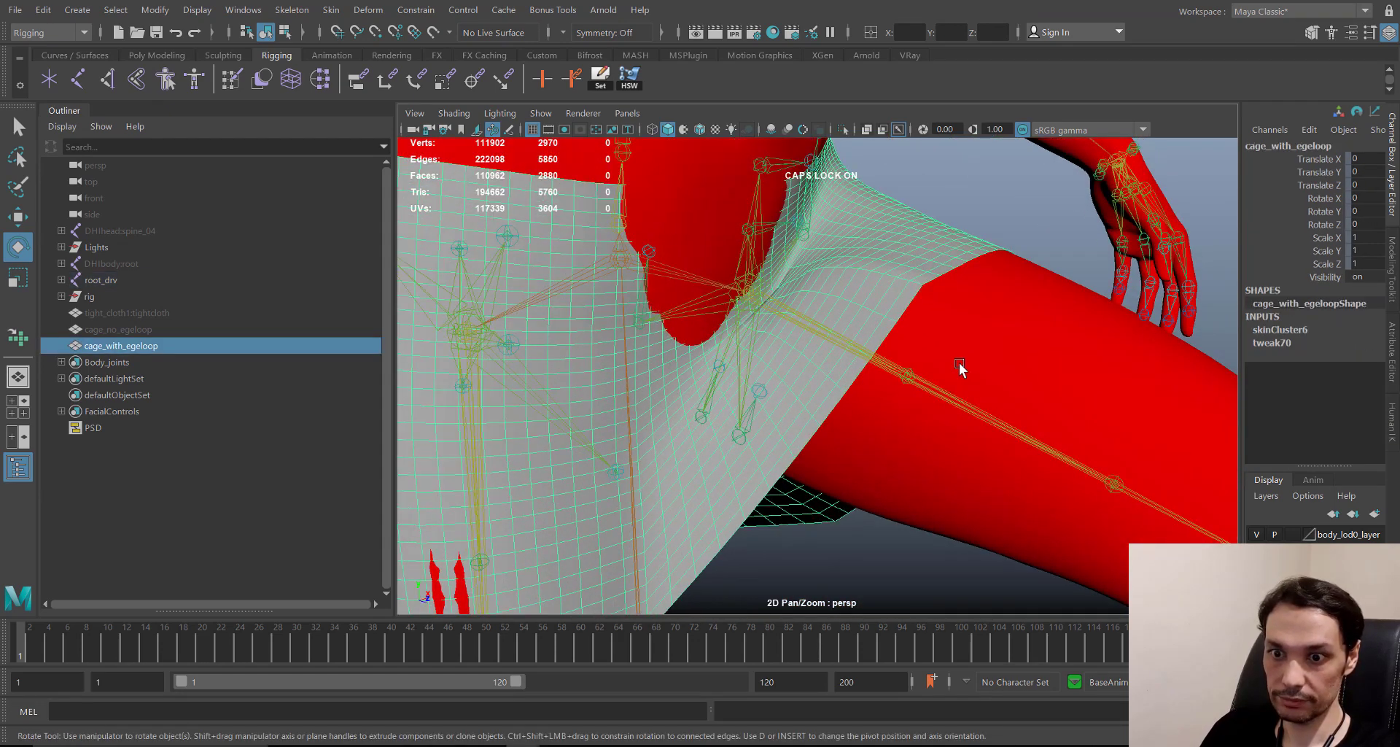
drag(937, 410, 876, 329)
alt+right_drag(876, 332, 805, 362)
alt+drag(713, 253, 721, 278)
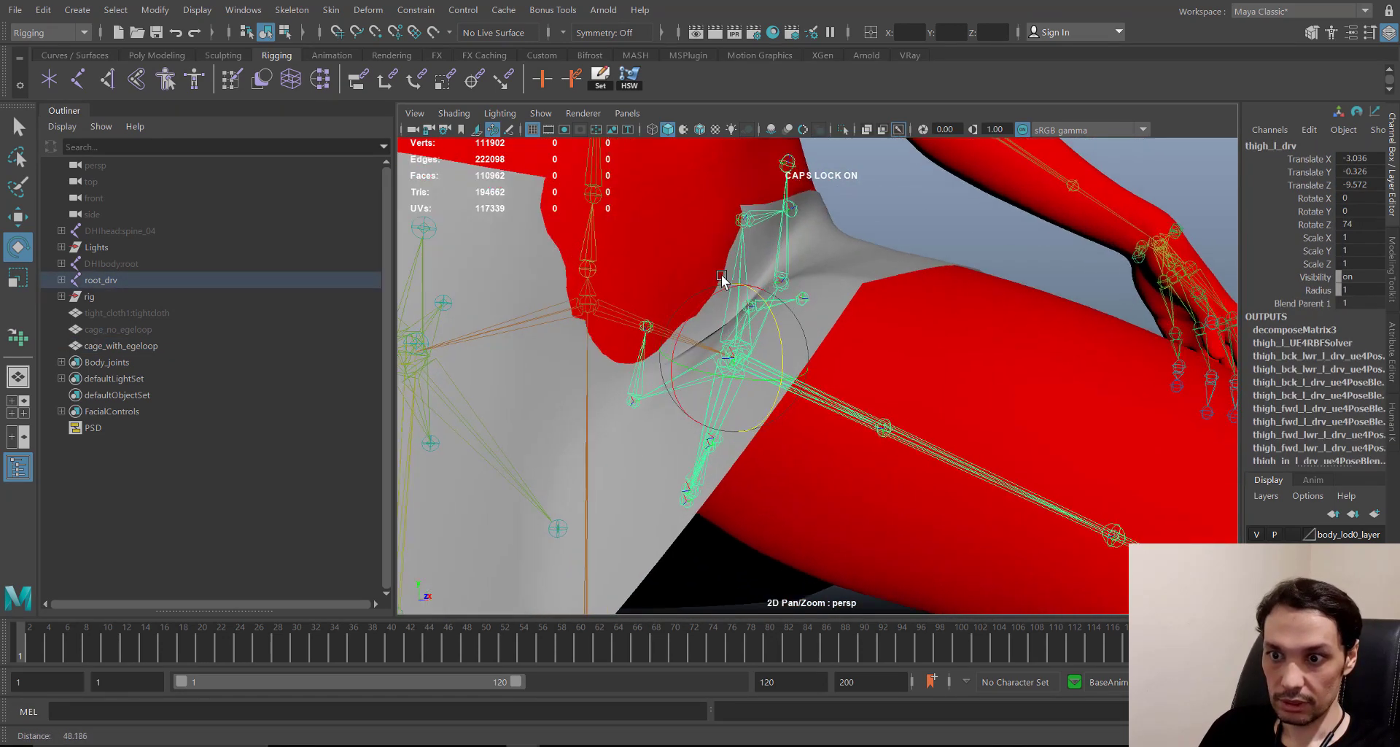
alt+right_drag(721, 277, 748, 328)
mouse_move(755, 327)
mouse_down()
mouse_move(758, 373)
mouse_move(766, 319)
mouse_move(768, 332)
mouse_up()
mouse_move(773, 332)
alt+mouse_down()
mouse_move(859, 310)
mouse_move(791, 336)
alt+mouse_up()
click(840, 317)
alt+right_drag(791, 335, 826, 433)
alt+drag(827, 433, 884, 399)
click(818, 286)
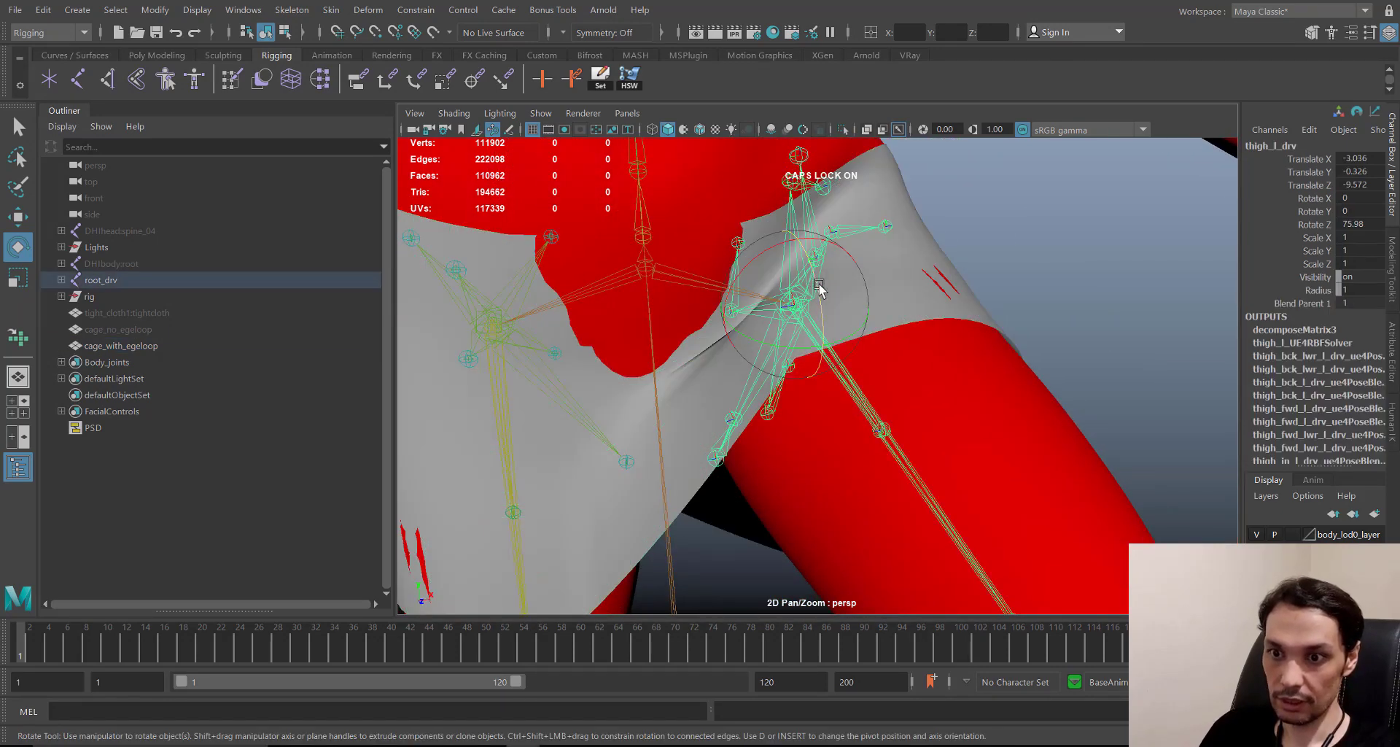
text(0)
key(Return)
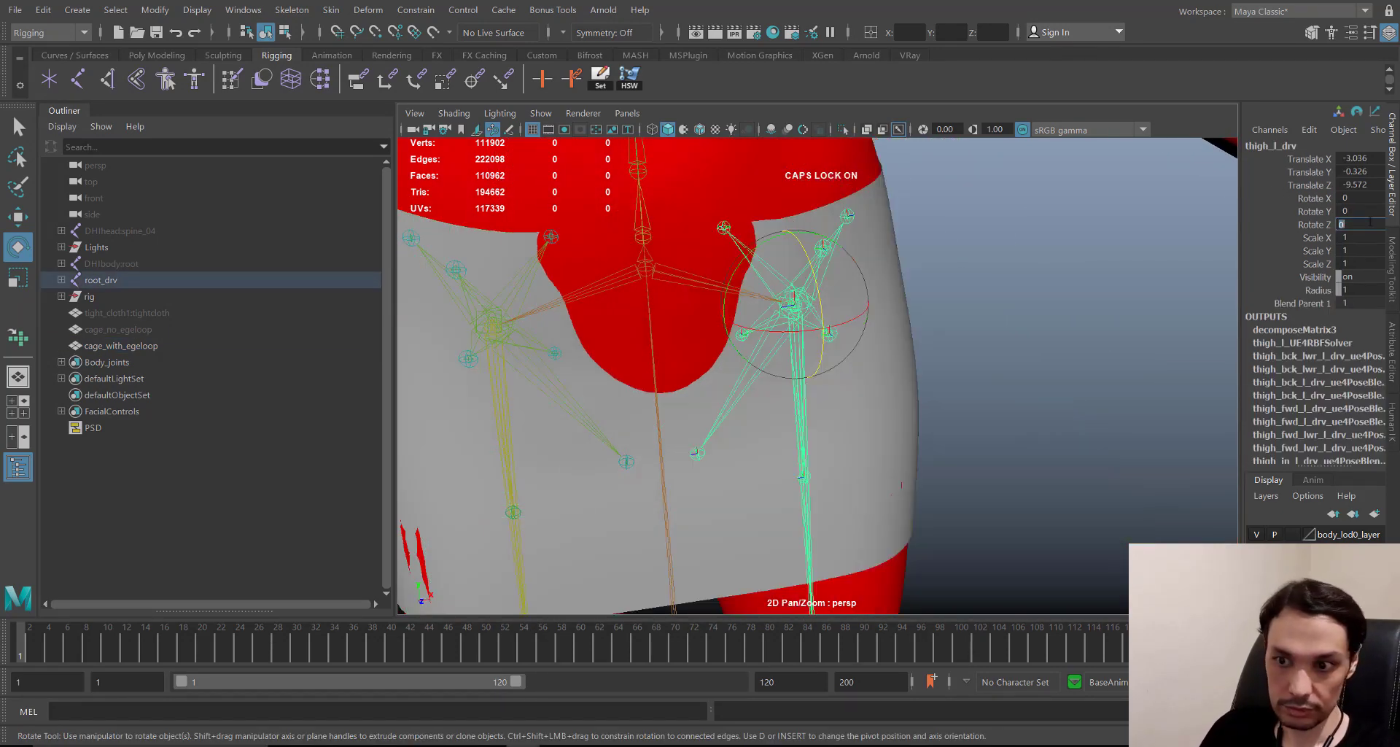
- Rotate the left thigh joint to about 65.76 degrees in Z to raise the leg under cage_with_egeloop
alt+drag(1041, 408, 937, 538)
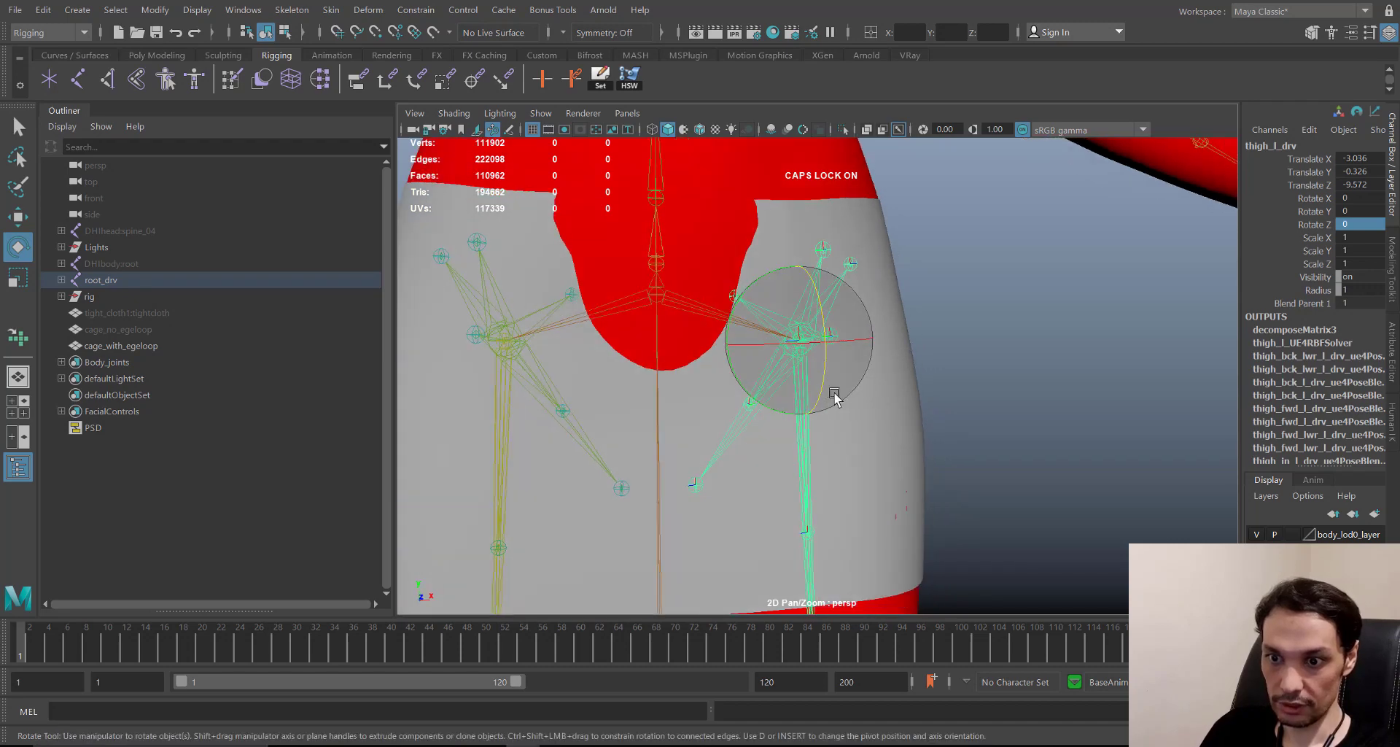
drag(825, 364, 827, 271)
alt+middle_drag(820, 333, 907, 289)
- Apply a Tension deformer to cage_with_egeloop
key(q)
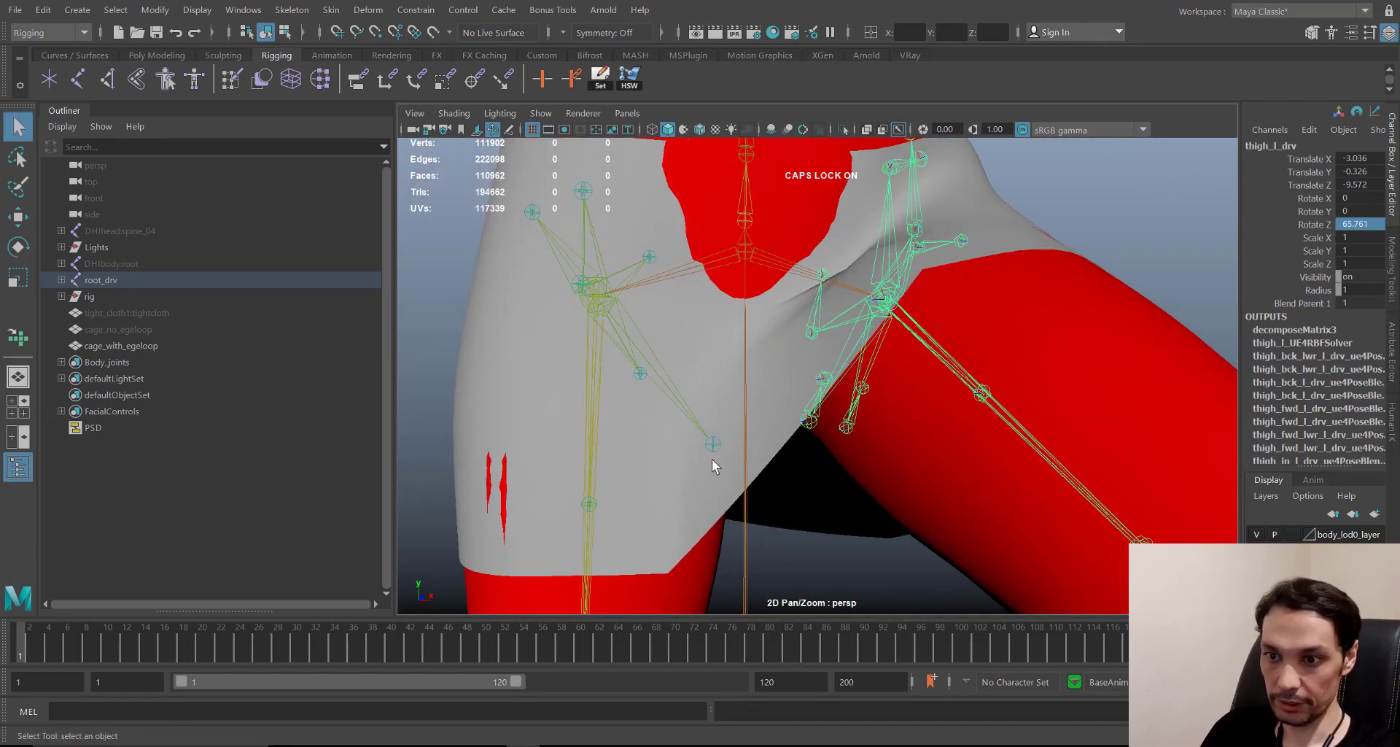
click(751, 458)
alt+drag(751, 463, 777, 441)
key(space)
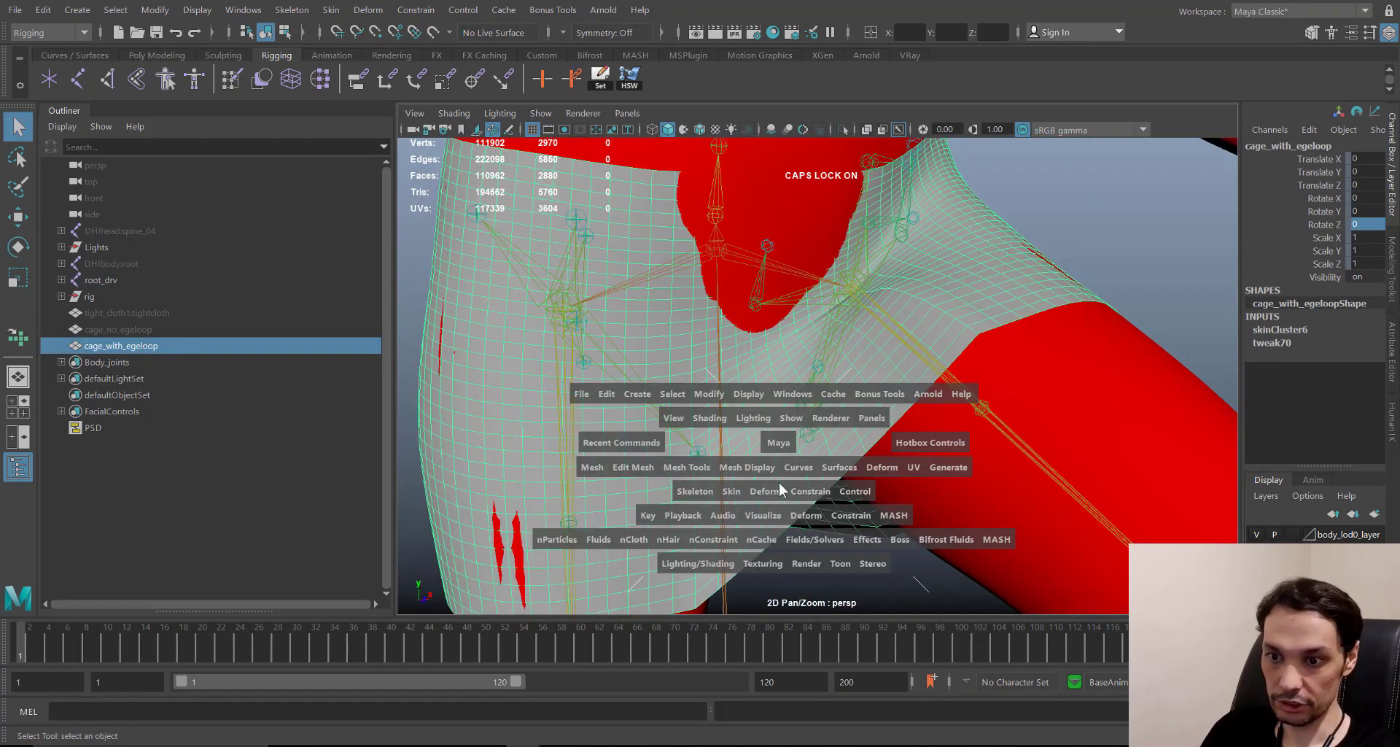
click(768, 491)
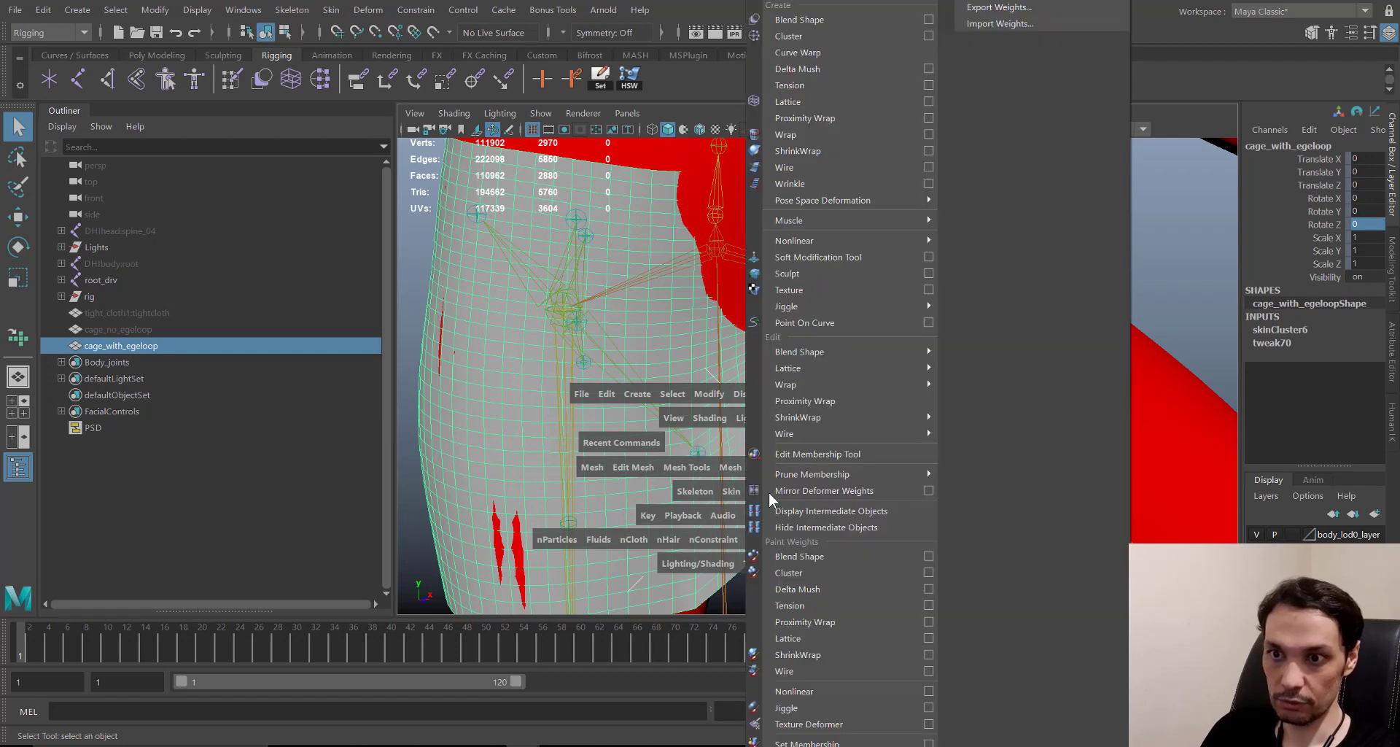
click(839, 88)
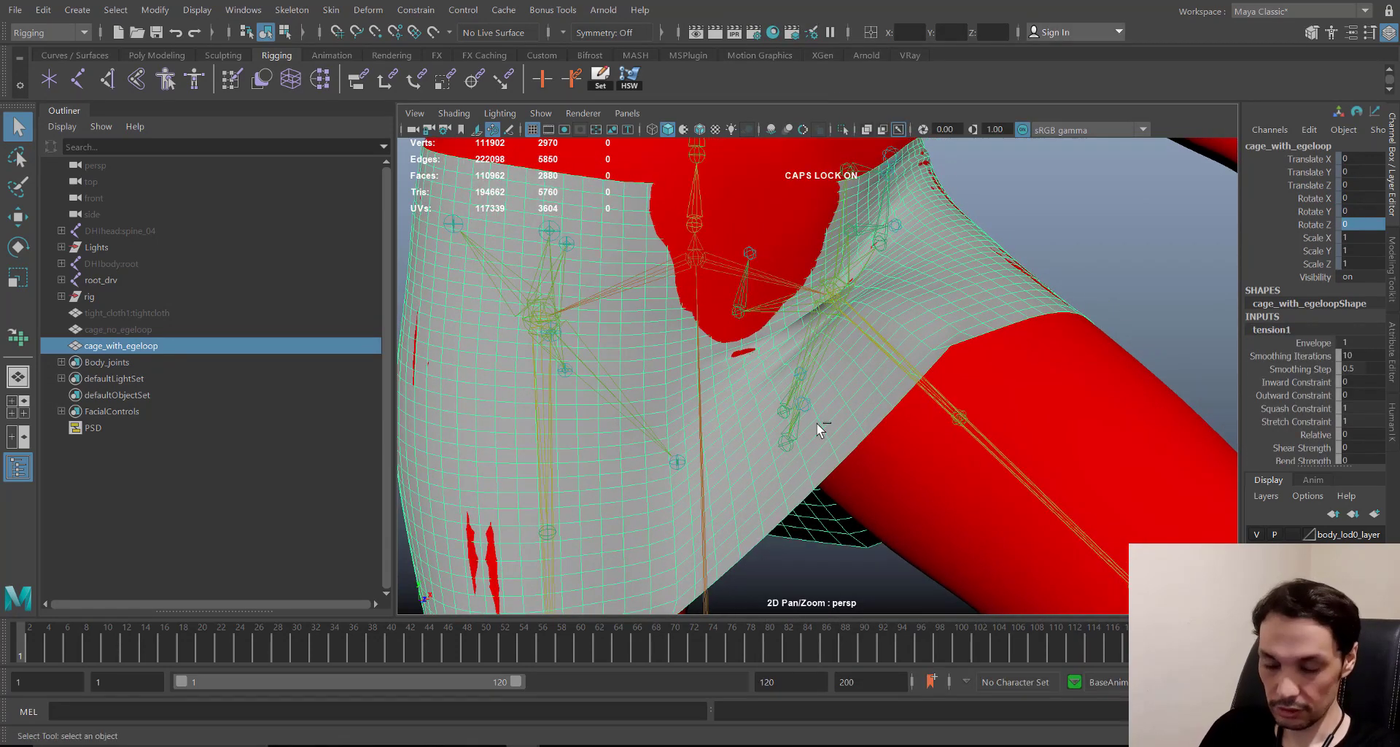
- Turn off Pin Border Vertices on the tension deformer and set Smoothing Step to 1, Smoothing Iterations to 100 and Squash Constraint to 0
key(ctrl+a)
alt+middle_drag(630, 400, 550, 444)
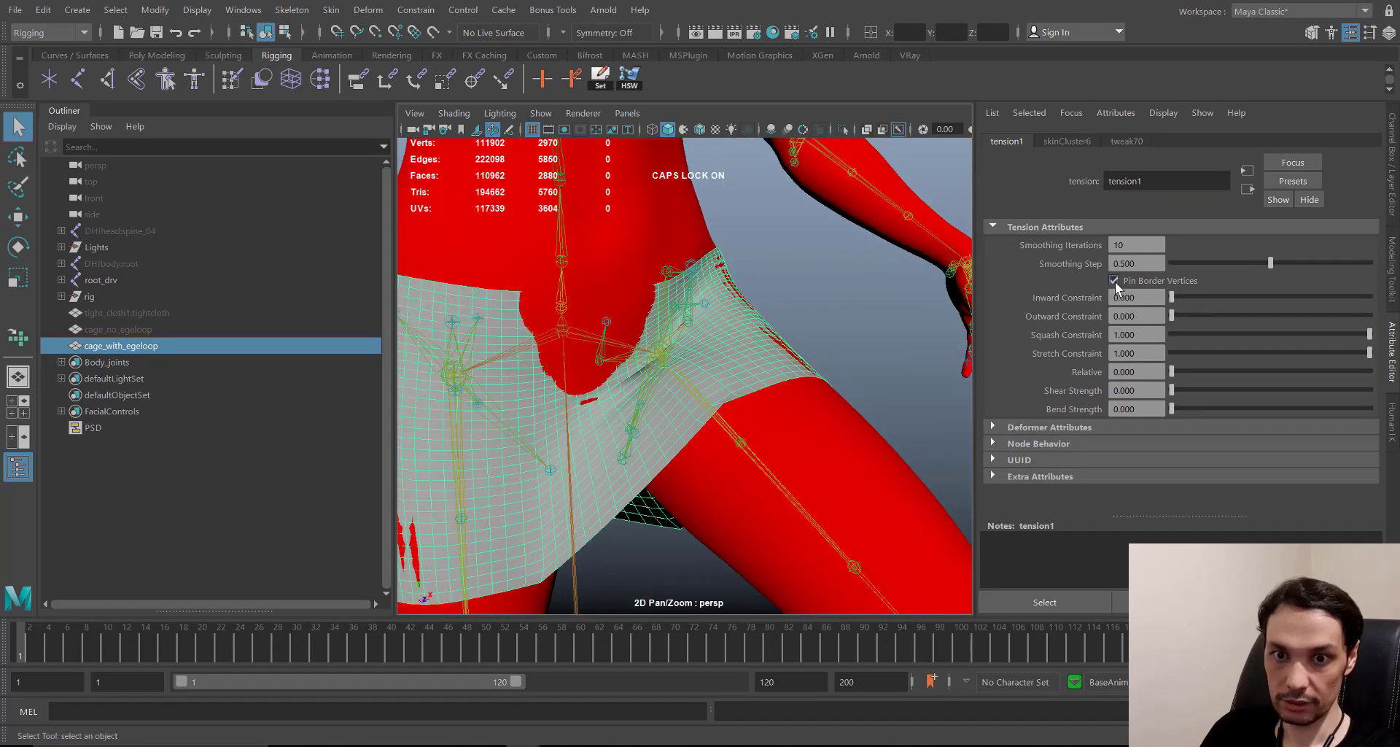
click(1114, 280)
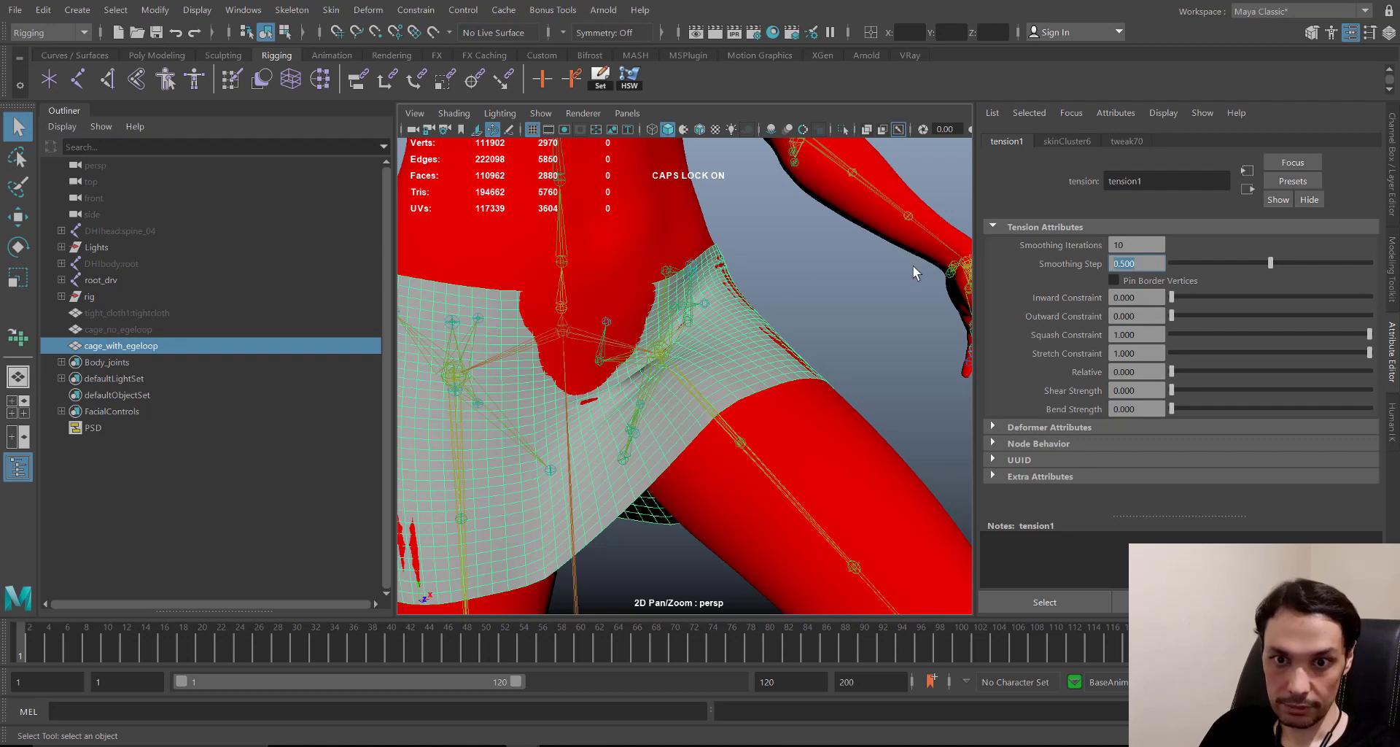
text(1)
key(Return)
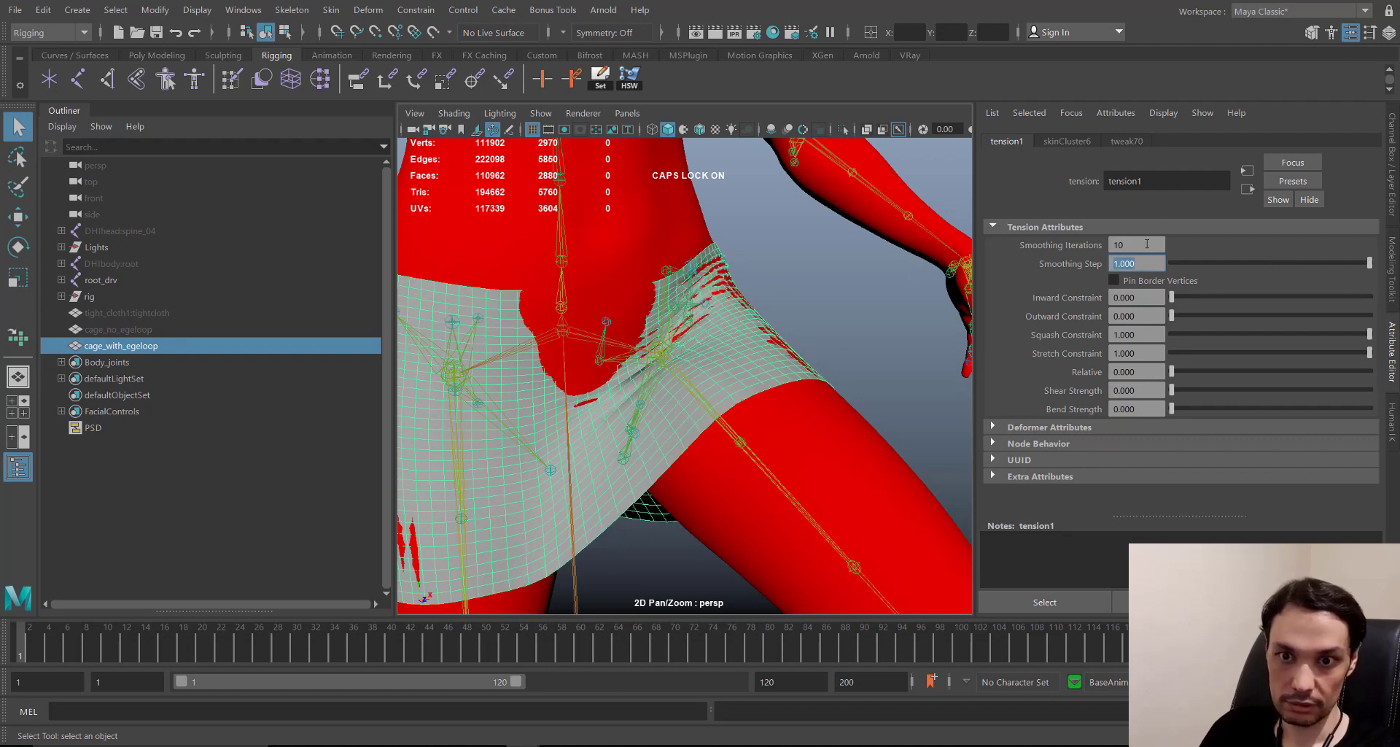
text(100)
key(Return)
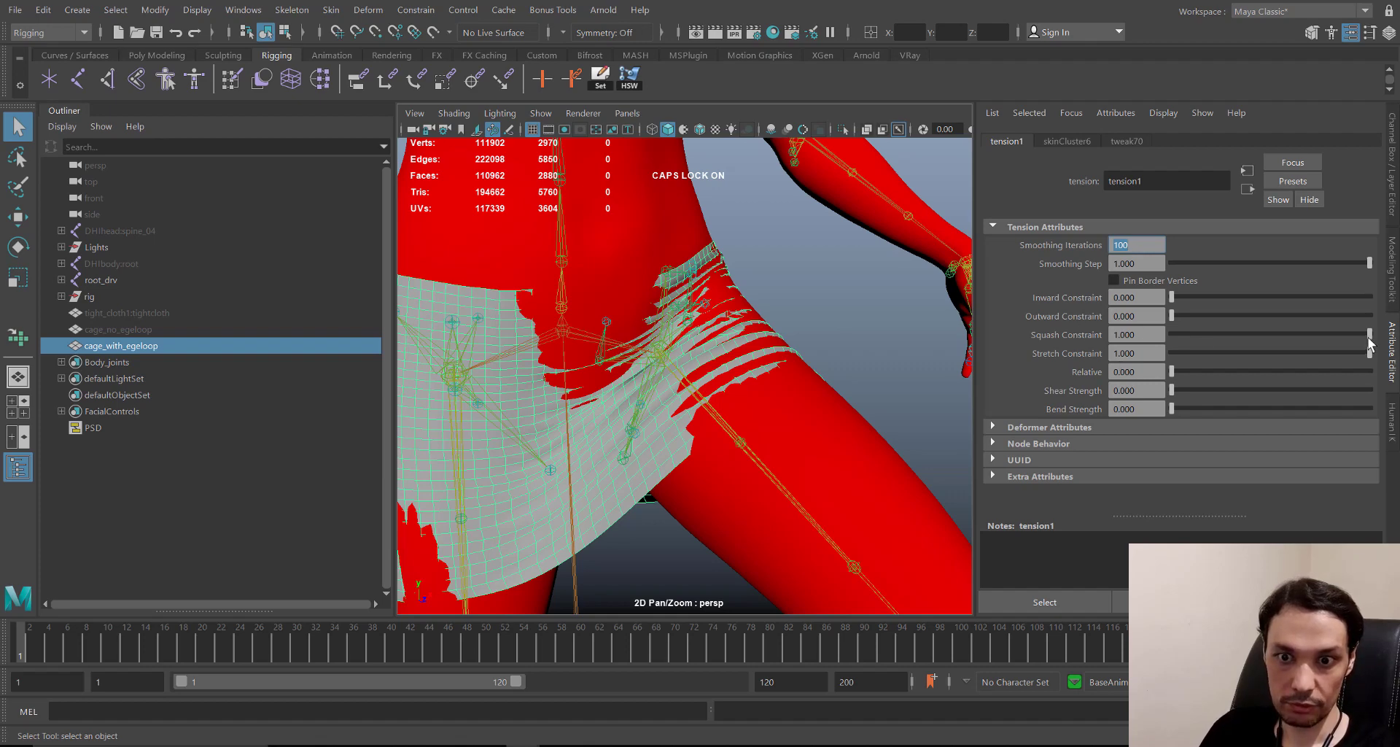
drag(1349, 340, 832, 356)
- Examine the tension-deformed skirt cage around the raised left thigh, and reset the left thigh joint's Z rotation to 0
alt+right_drag(586, 425, 510, 400)
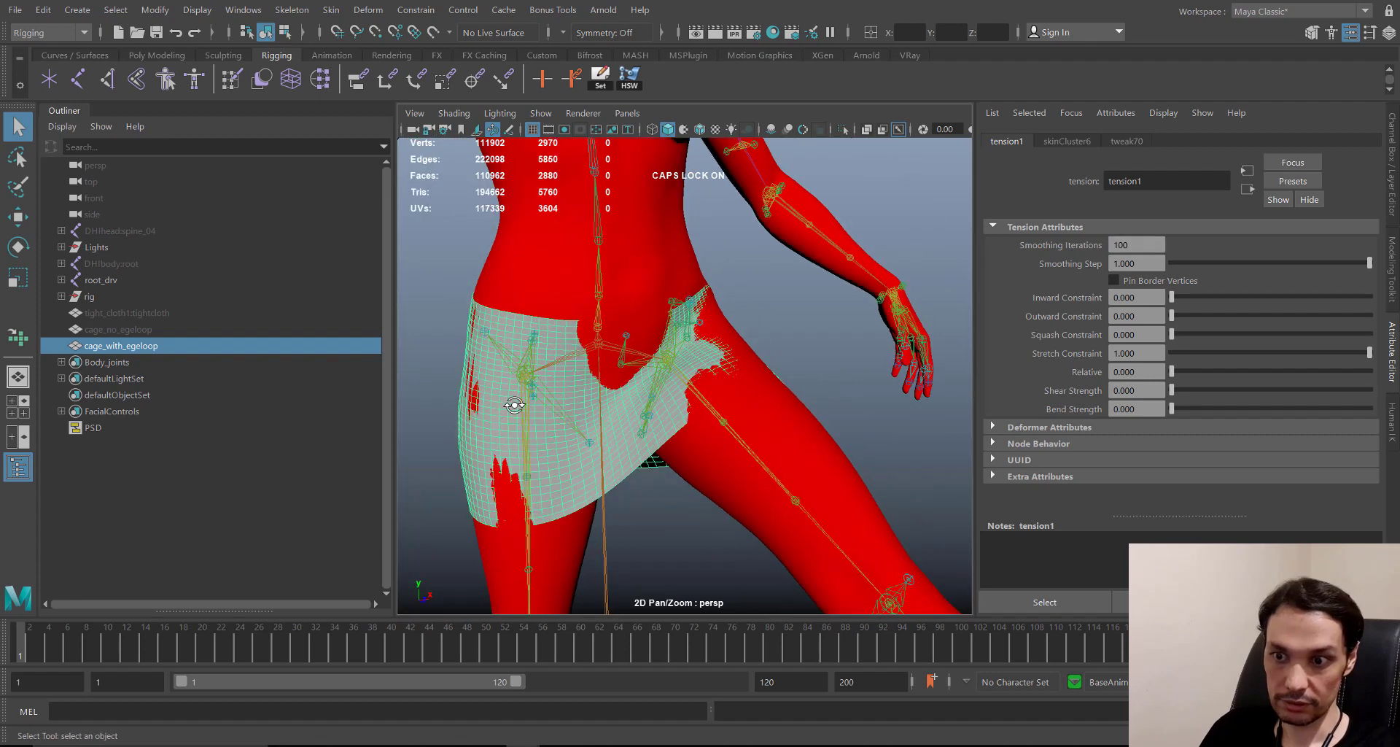
alt+drag(510, 400, 641, 387)
drag(757, 449, 751, 455)
alt+drag(751, 455, 691, 462)
key(e)
alt+right_drag(691, 462, 724, 402)
drag(704, 351, 675, 430)
alt+drag(808, 396, 871, 328)
click(1388, 261)
click(1392, 175)
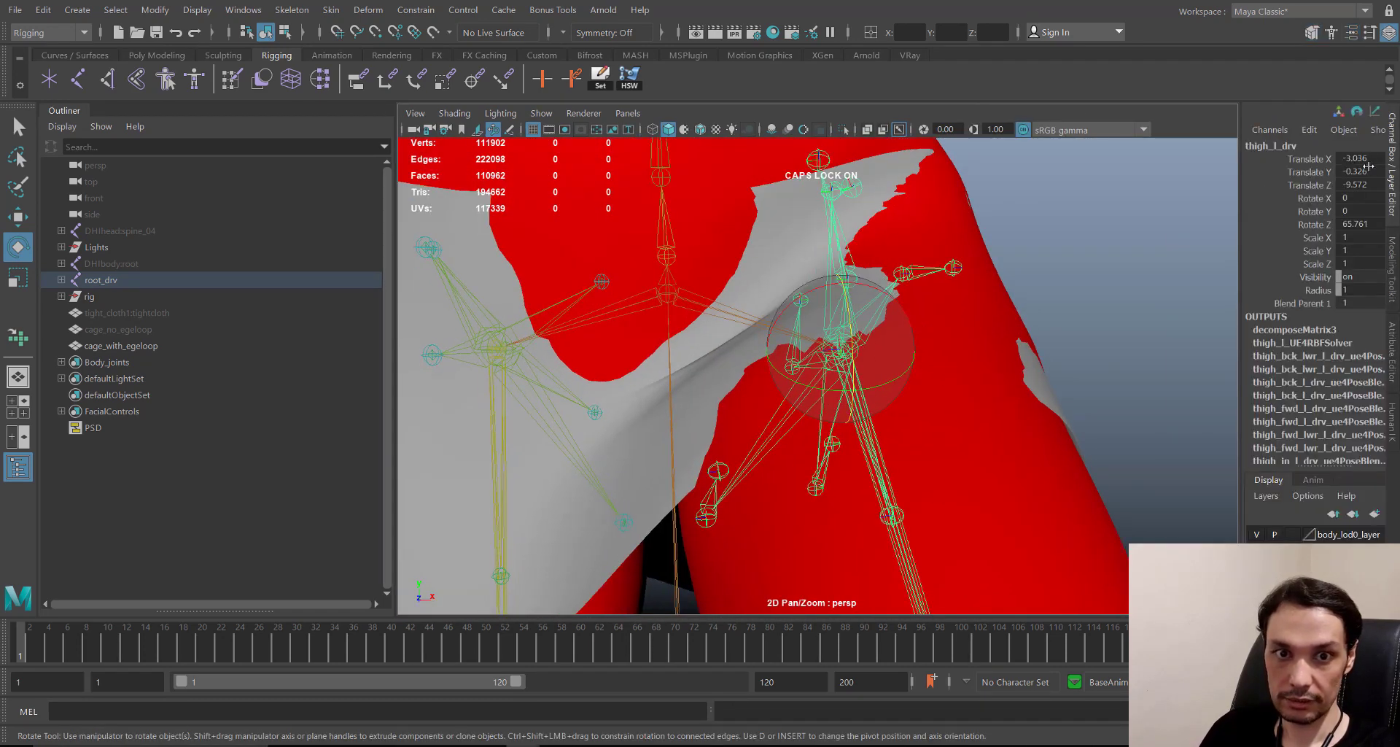
text(0)
key(Return)
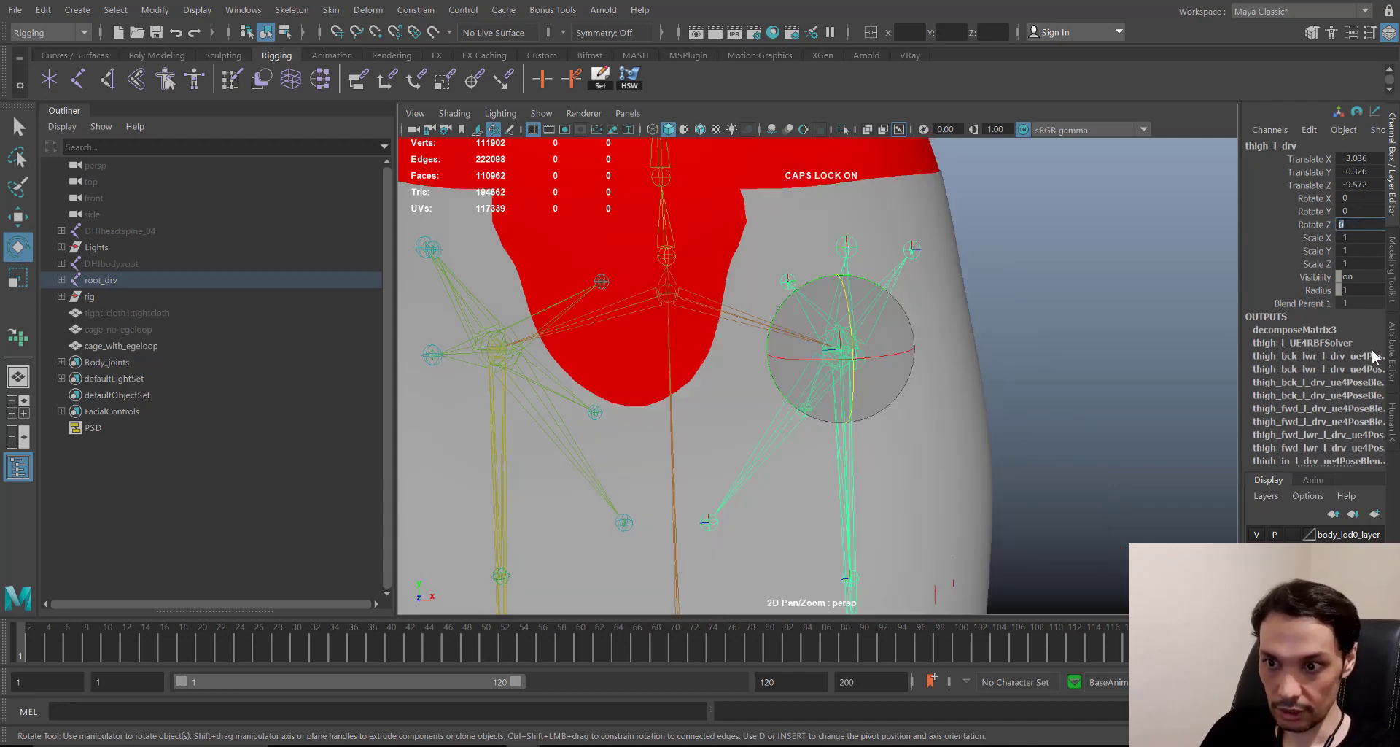
- Examine the shape of cage_with_egeloop around the hips and thighs in the rest pose
alt+right_drag(951, 417, 711, 393)
key(q)
click(890, 455)
alt+middle_drag(711, 392, 704, 338)
alt+right_drag(703, 337, 809, 445)
alt+drag(675, 334, 681, 316)
alt+middle_drag(681, 316, 766, 316)
alt+drag(629, 424, 816, 416)
alt+right_drag(815, 415, 881, 430)
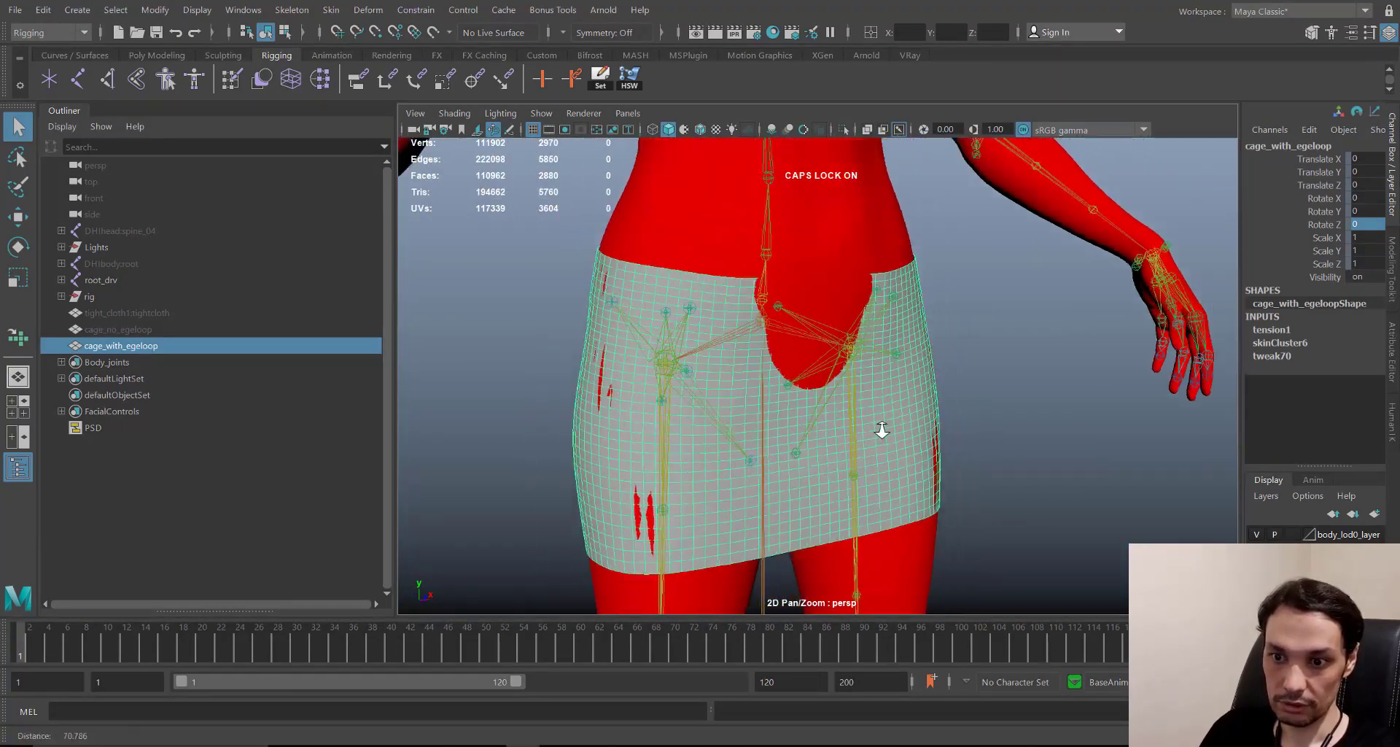
alt+drag(881, 430, 903, 475)
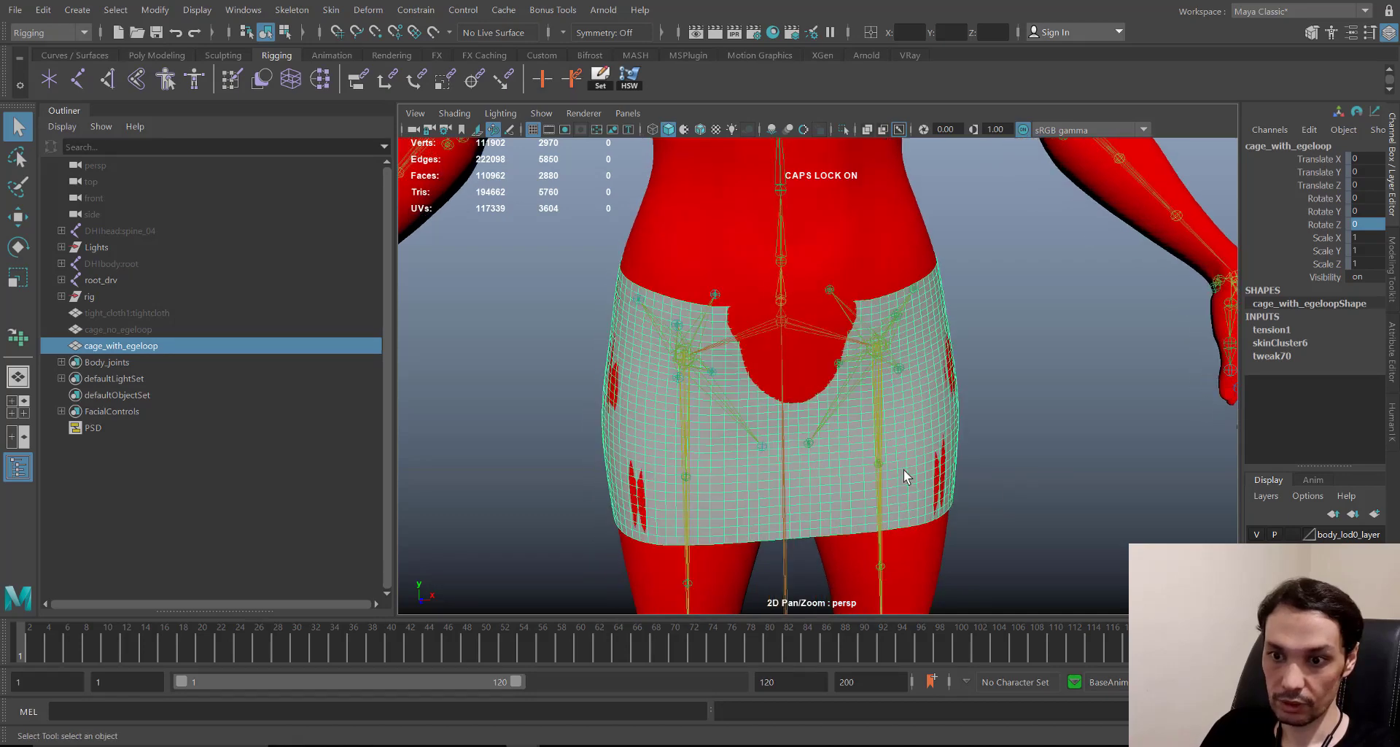
- Hide the root_drv driver skeleton and show the DHIbody:root skeleton
alt+right_drag(904, 469, 867, 454)
click(845, 401)
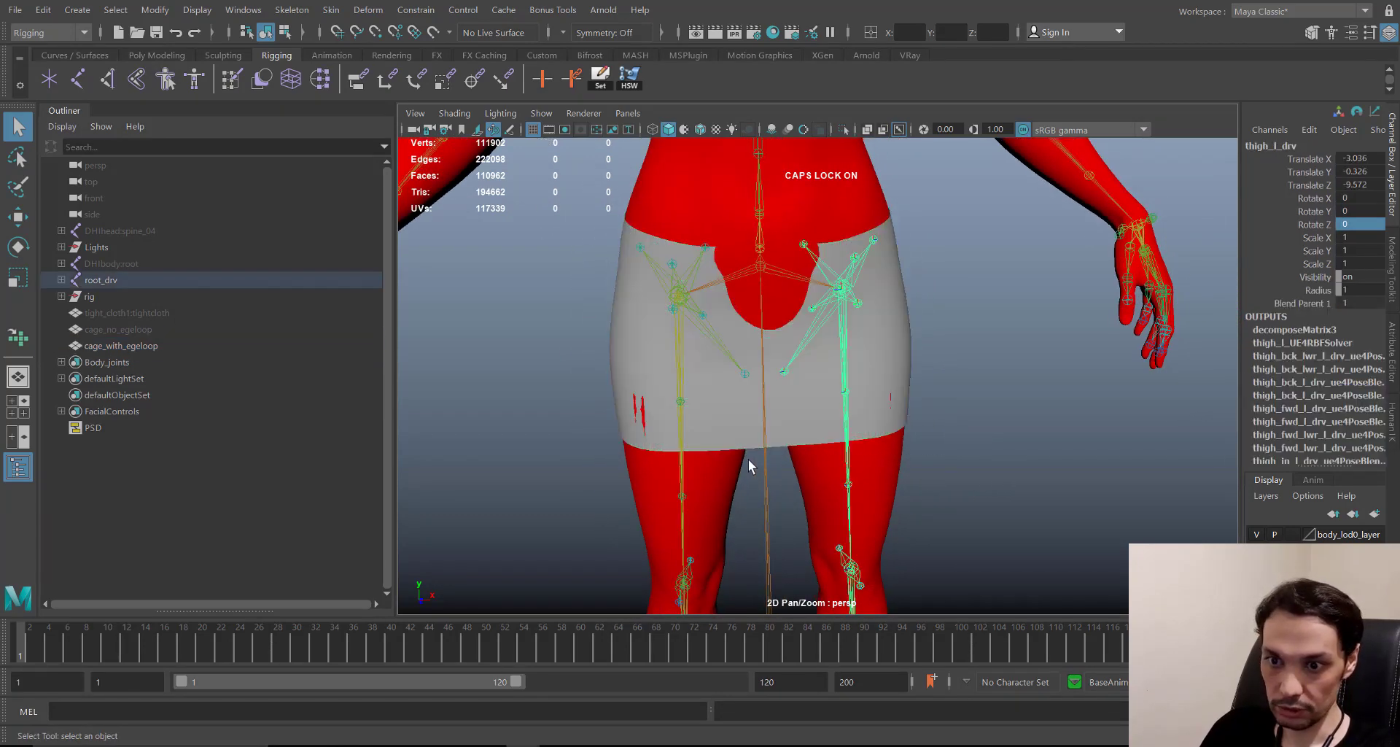
alt+middle_drag(641, 421, 590, 435)
click(100, 280)
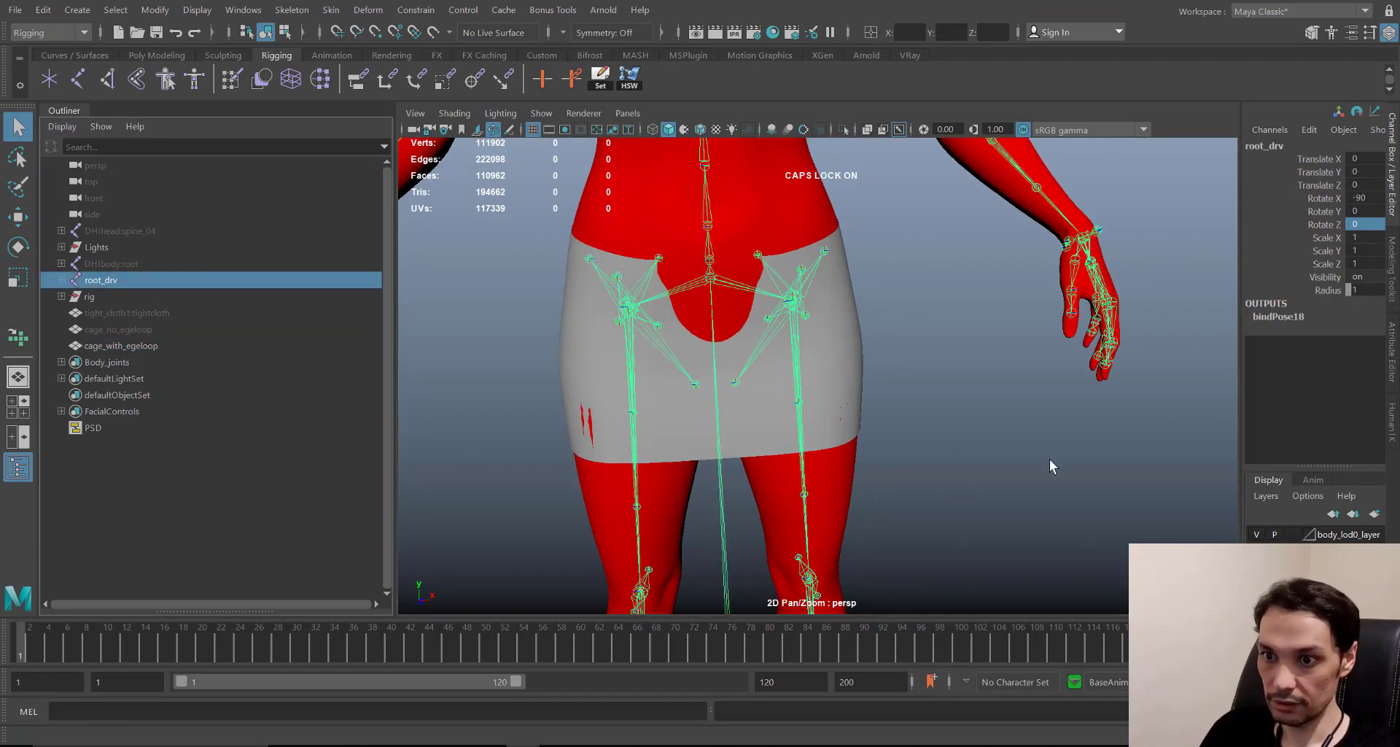
alt+drag(644, 325, 603, 296)
alt+middle_drag(603, 296, 619, 362)
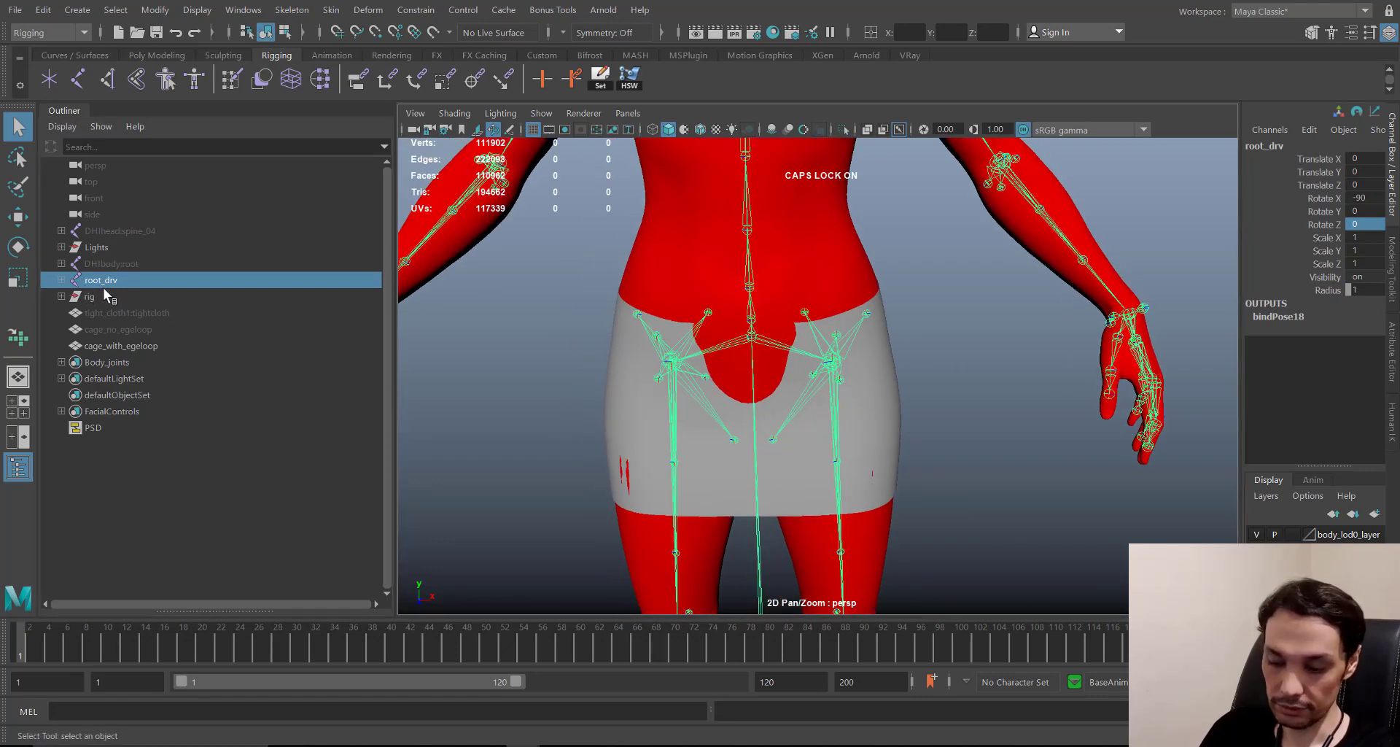
alt+middle_drag(626, 347, 628, 356)
alt+right_drag(863, 397, 926, 453)
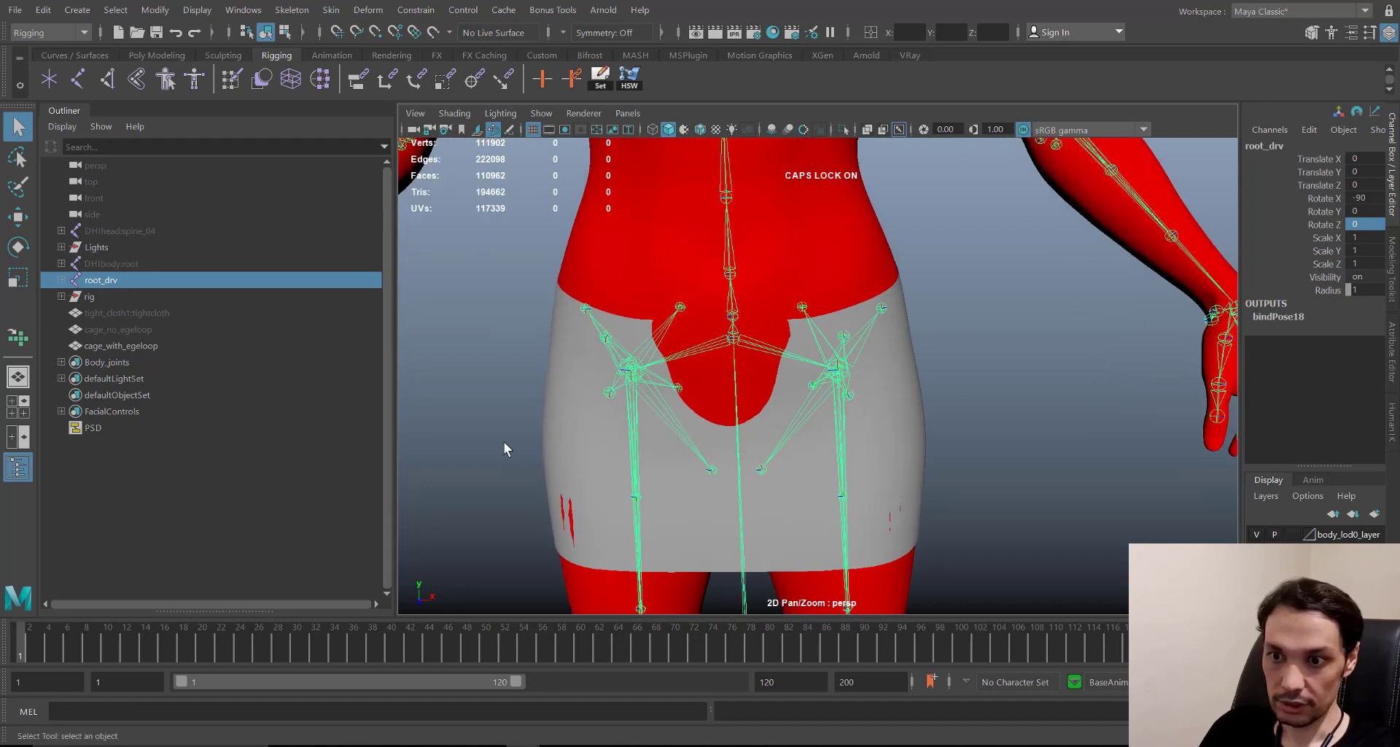
alt+middle_drag(897, 294, 936, 271)
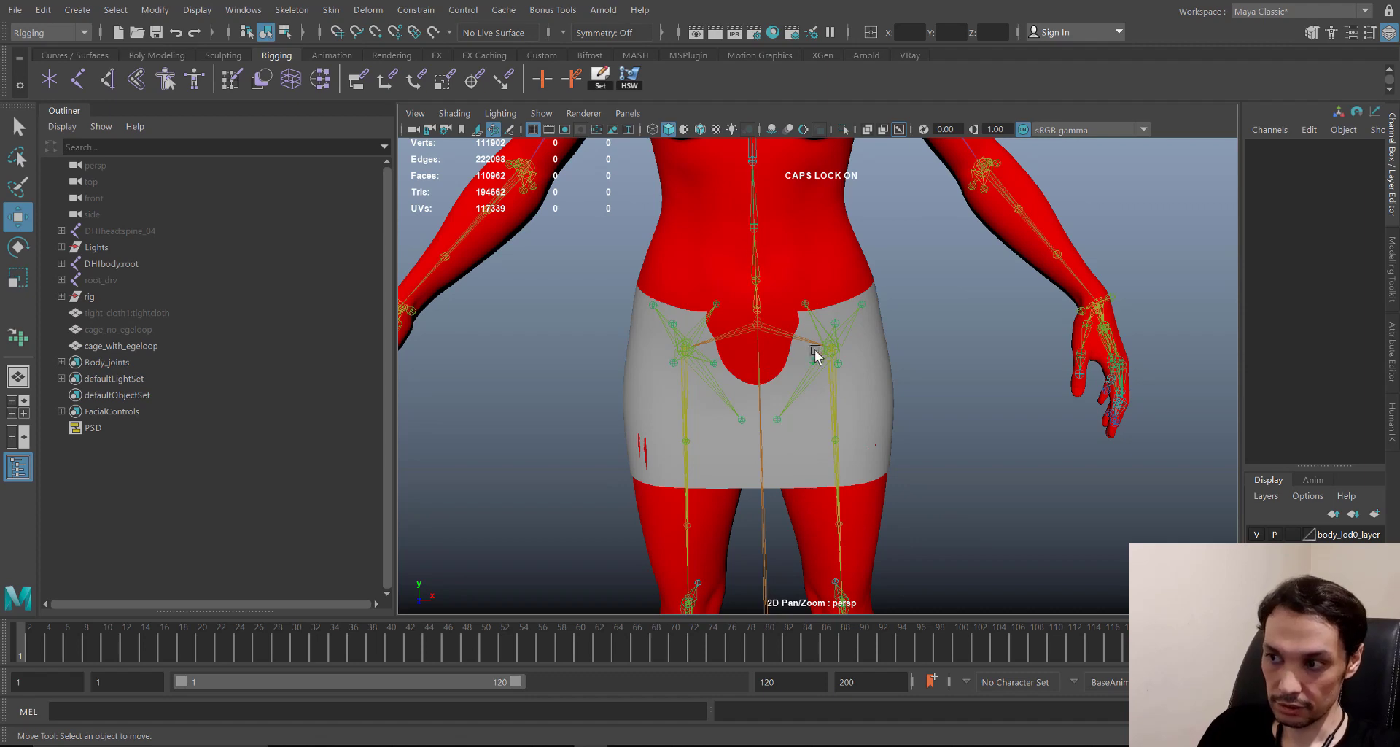
- Select the translate, rotate and scale channels of cage_with_egeloop and open the channel commands for them
alt+drag(700, 340, 736, 350)
alt+right_drag(927, 487, 745, 434)
alt+drag(745, 435, 813, 441)
click(803, 426)
scroll(762, 434, up, 3)
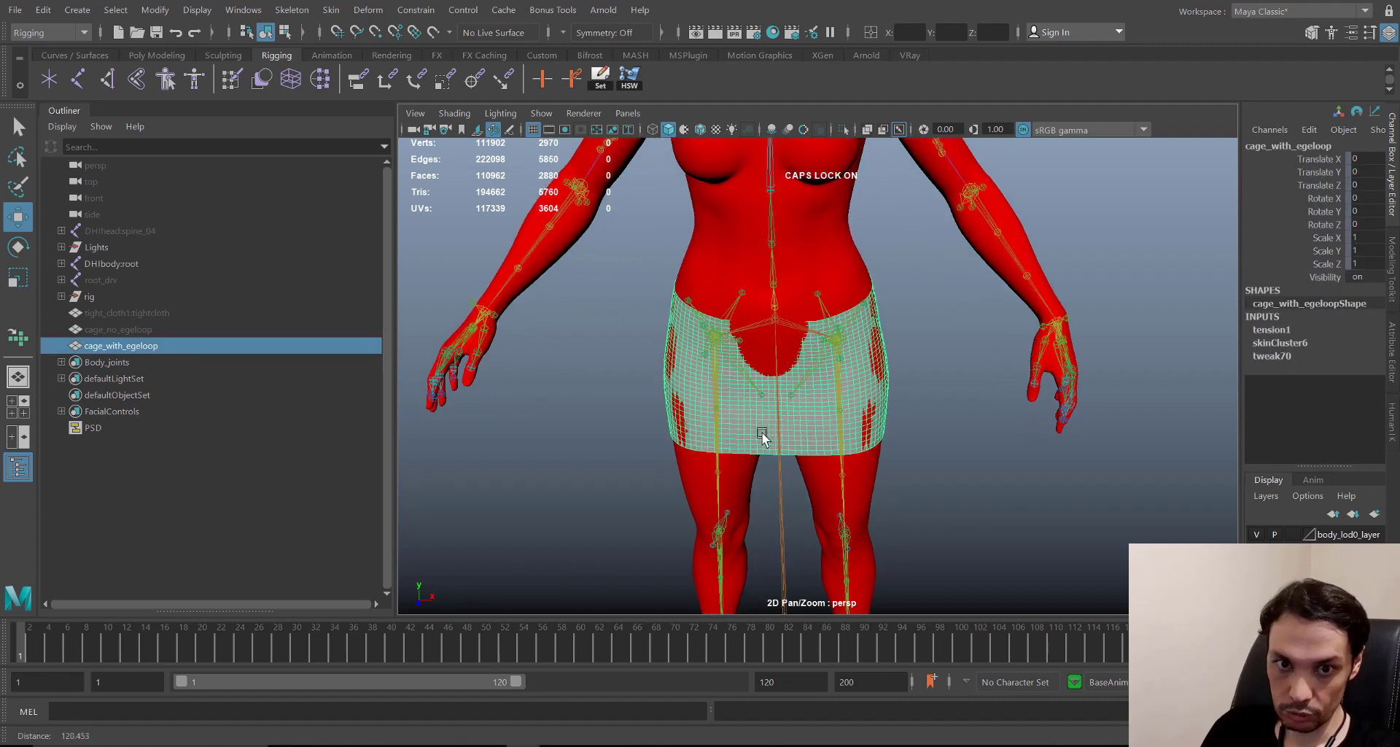
drag(1328, 157, 1315, 245)
right_click(1315, 245)
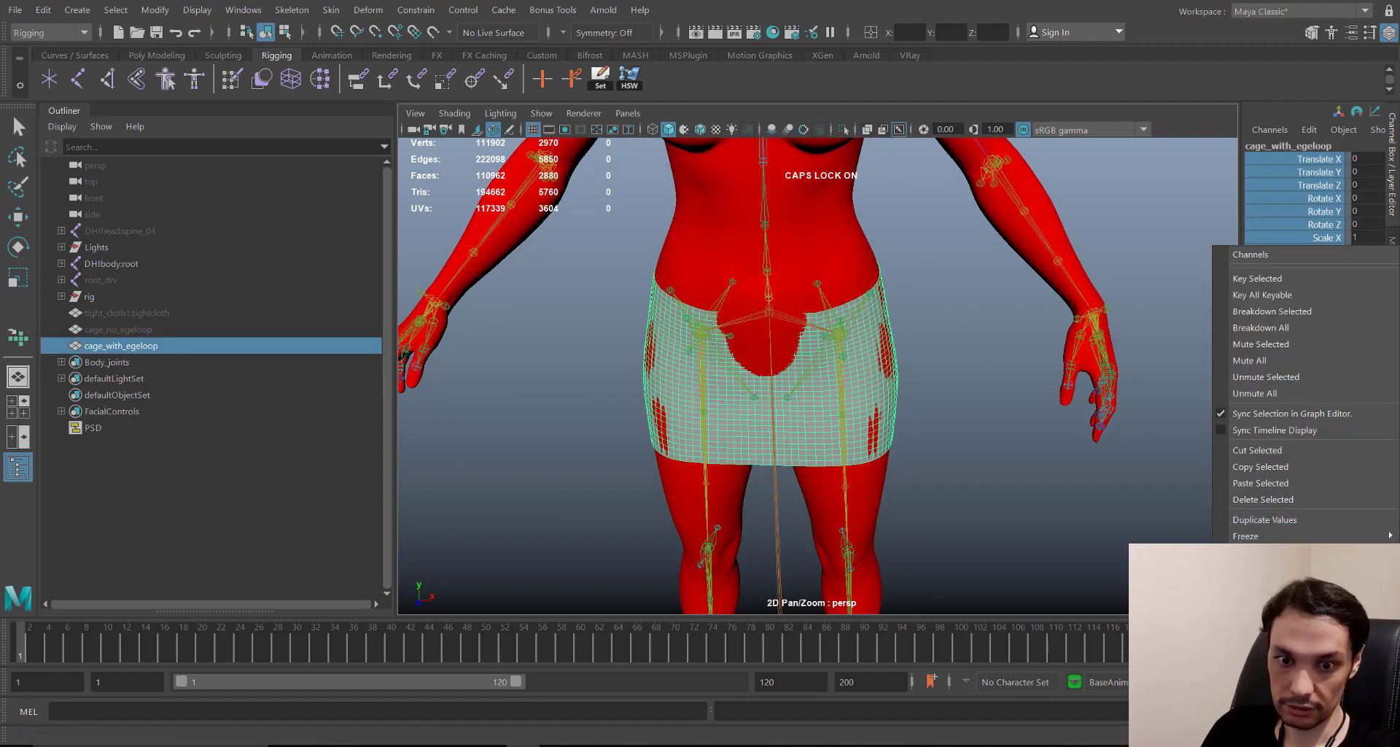
click(1266, 519)
- Unparent the left and right calf joints from the DHIbody:root skeleton
alt+drag(830, 359, 936, 412)
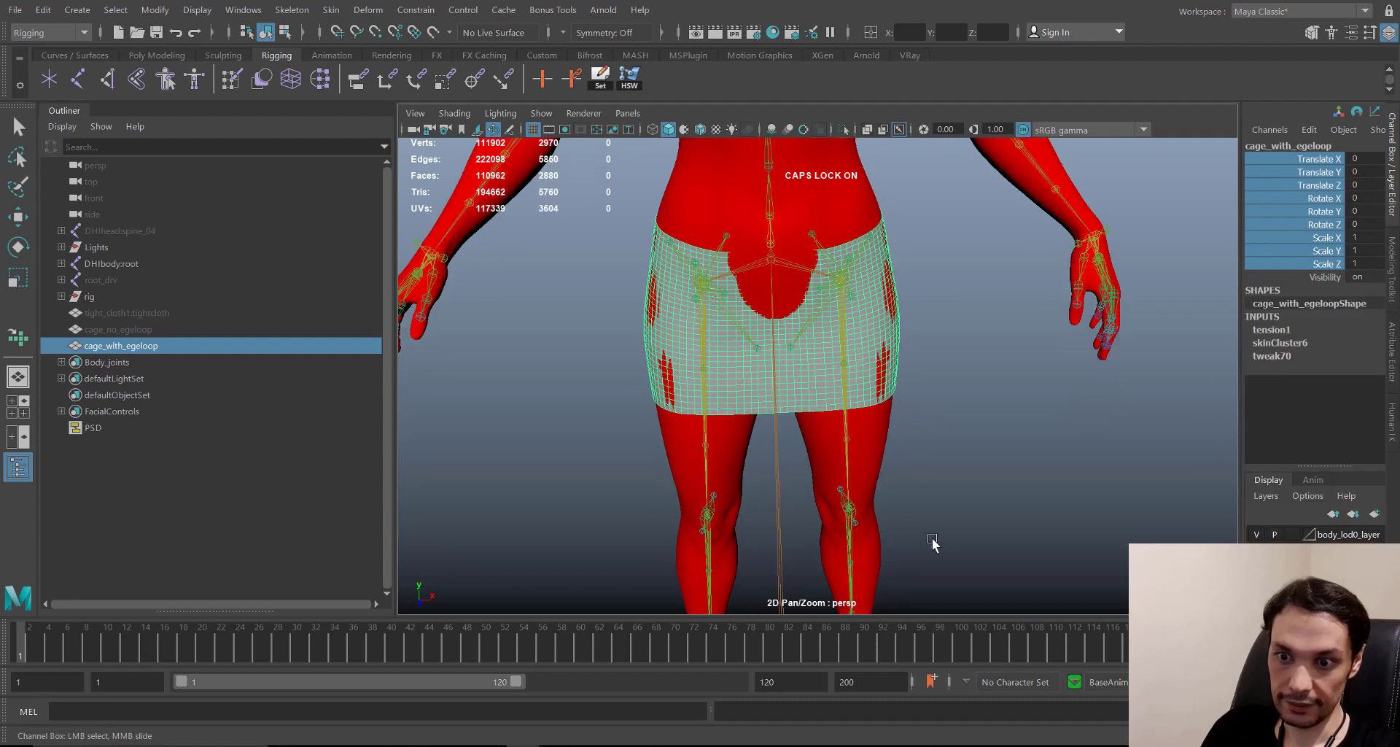
alt+middle_drag(893, 358, 900, 203)
scroll(899, 208, up, 3)
drag(895, 441, 827, 439)
alt+middle_drag(804, 312, 817, 345)
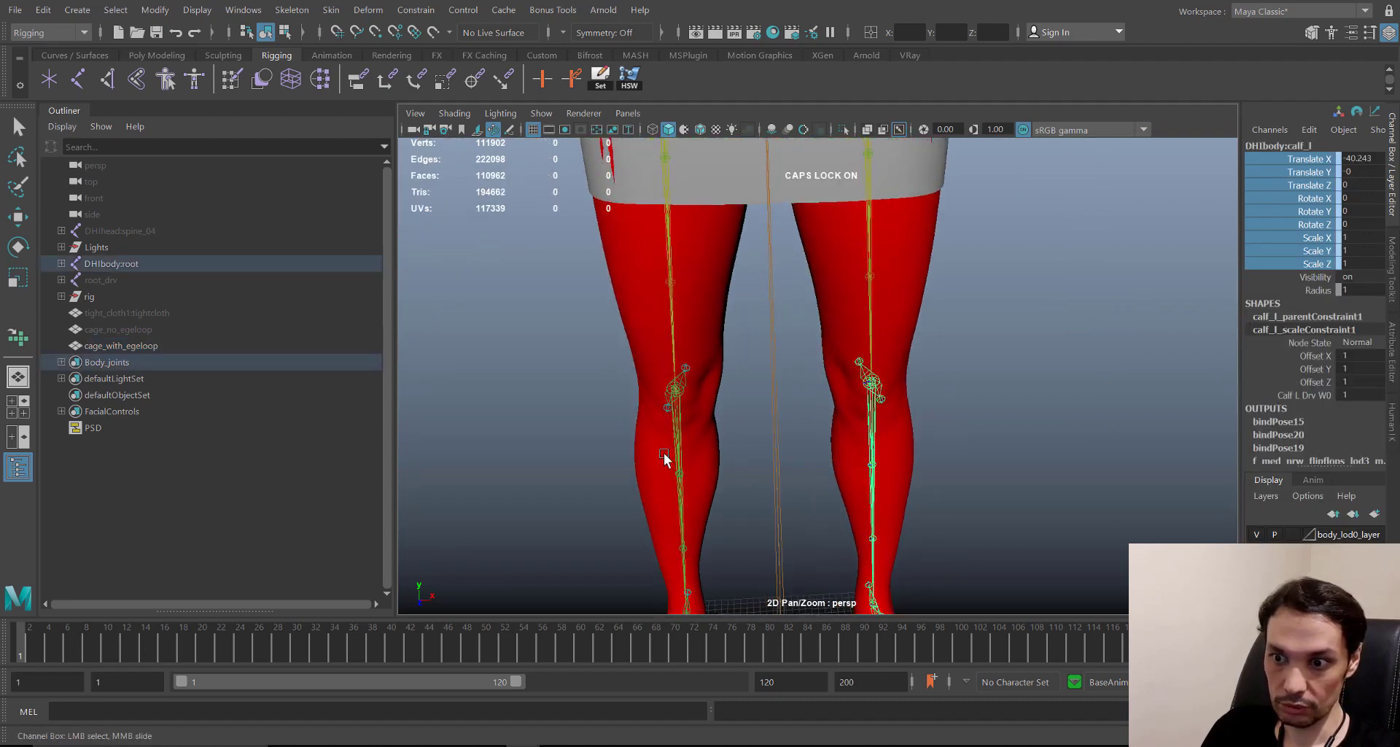
shift+drag(691, 438, 633, 442)
key(shift+p)
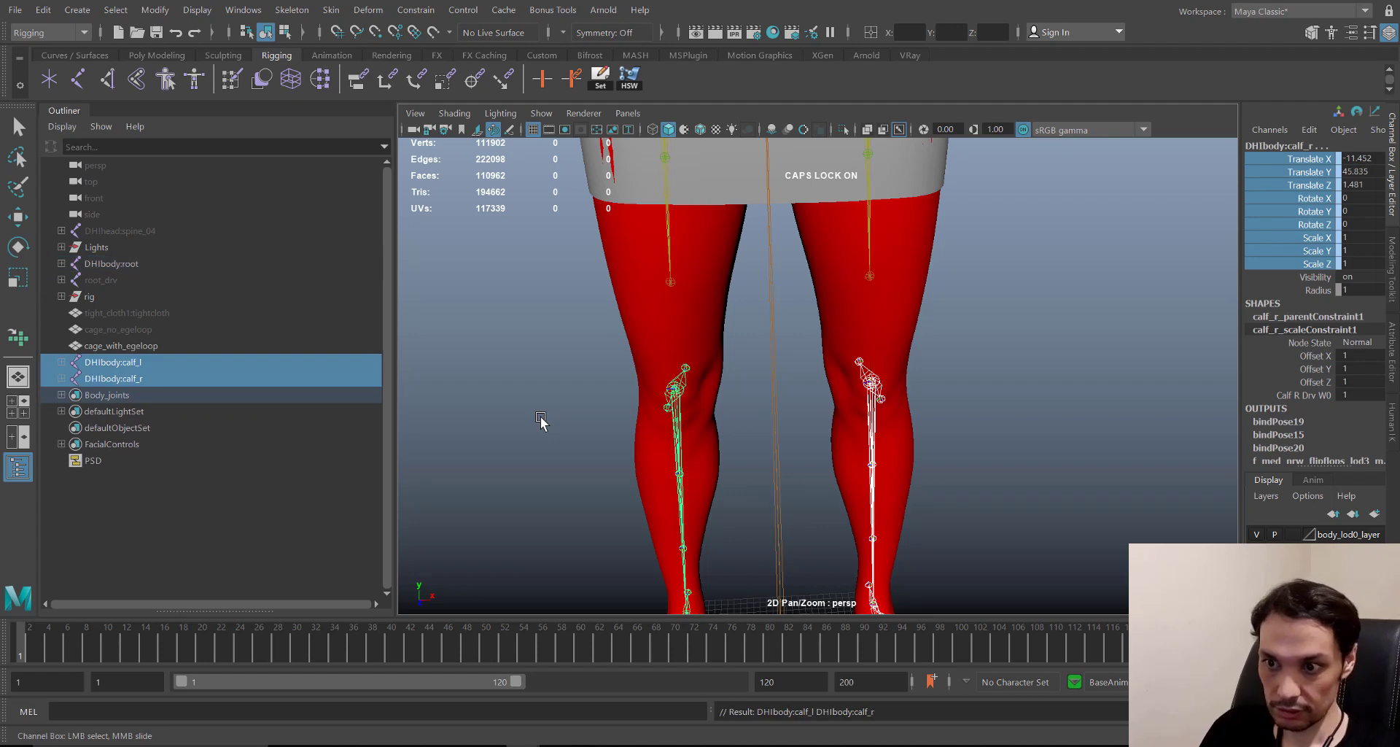
alt+right_drag(943, 369, 723, 344)
alt+middle_drag(724, 344, 697, 518)
alt+right_drag(697, 517, 780, 409)
scroll(881, 409, up, 4)
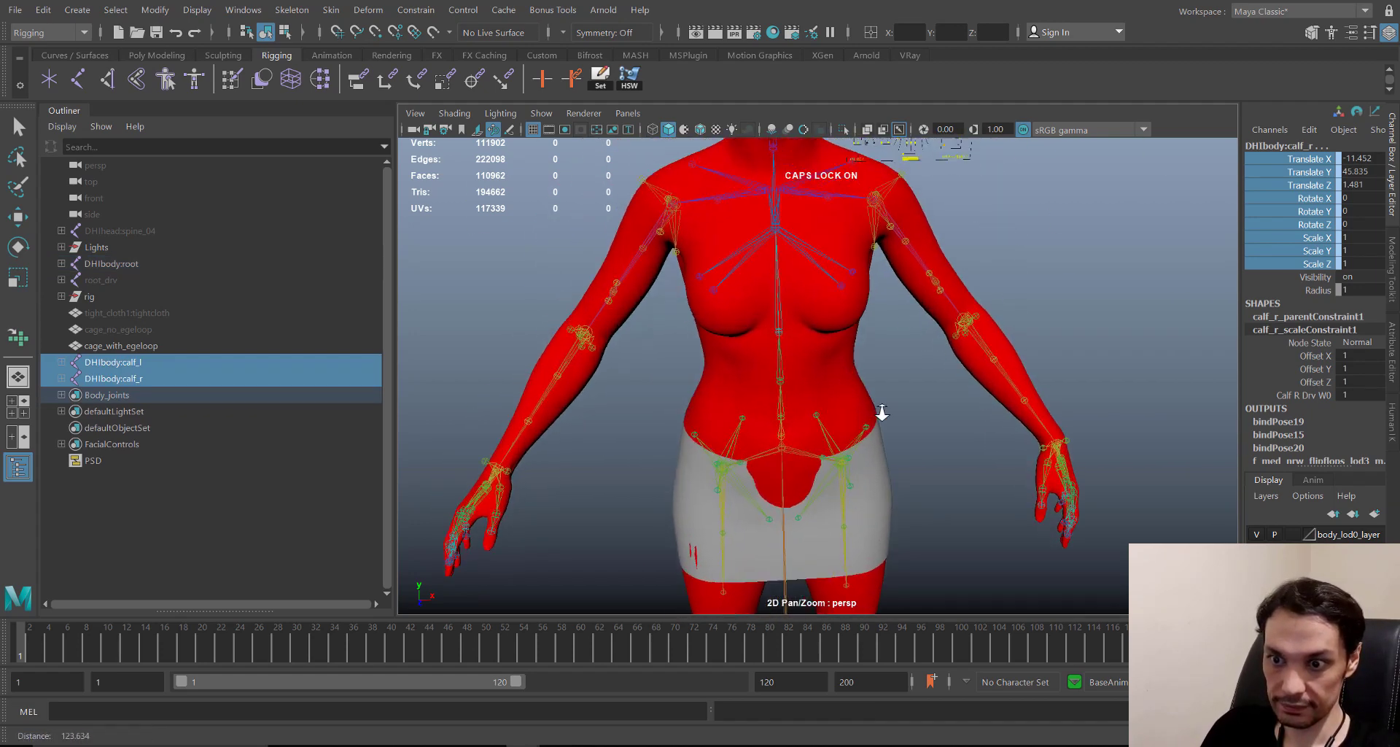
- Unparent the DHIbody:spine_03 joint from the DHIbody:root skeleton
click(705, 355)
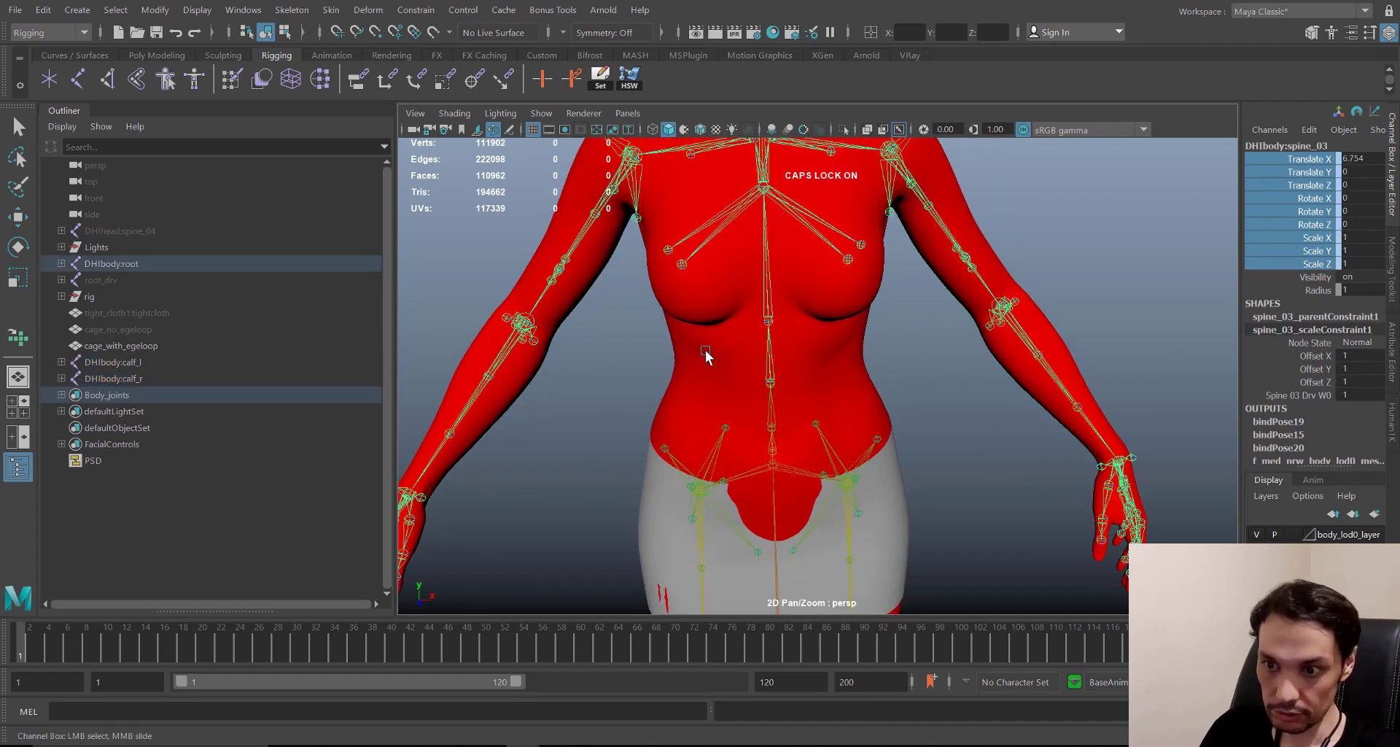
scroll(711, 354, down, 5)
scroll(759, 406, up, 5)
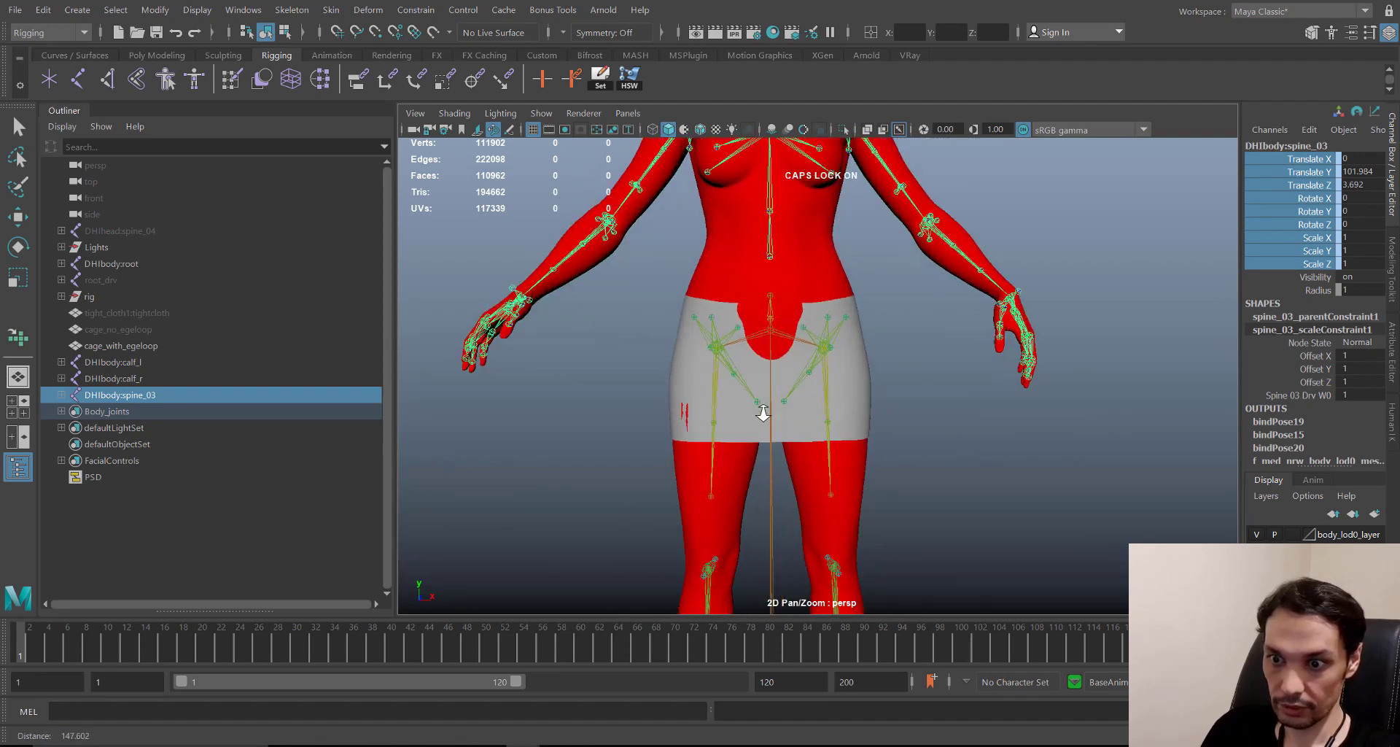
- Duplicate cage_with_egeloop together with the DHIbody:pelvis joint hierarchy and move the copies about 69 units along X, beside the body
click(731, 430)
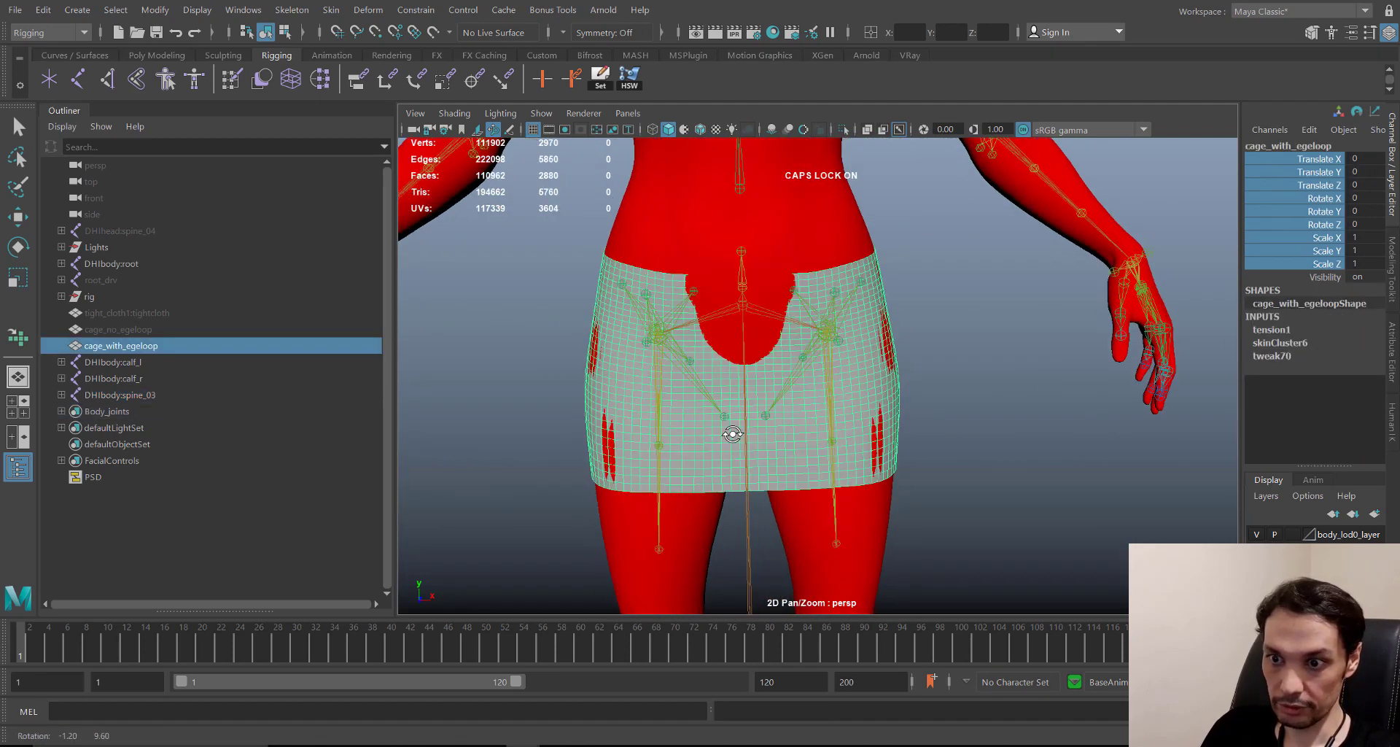
click(751, 312)
scroll(806, 406, down, 3)
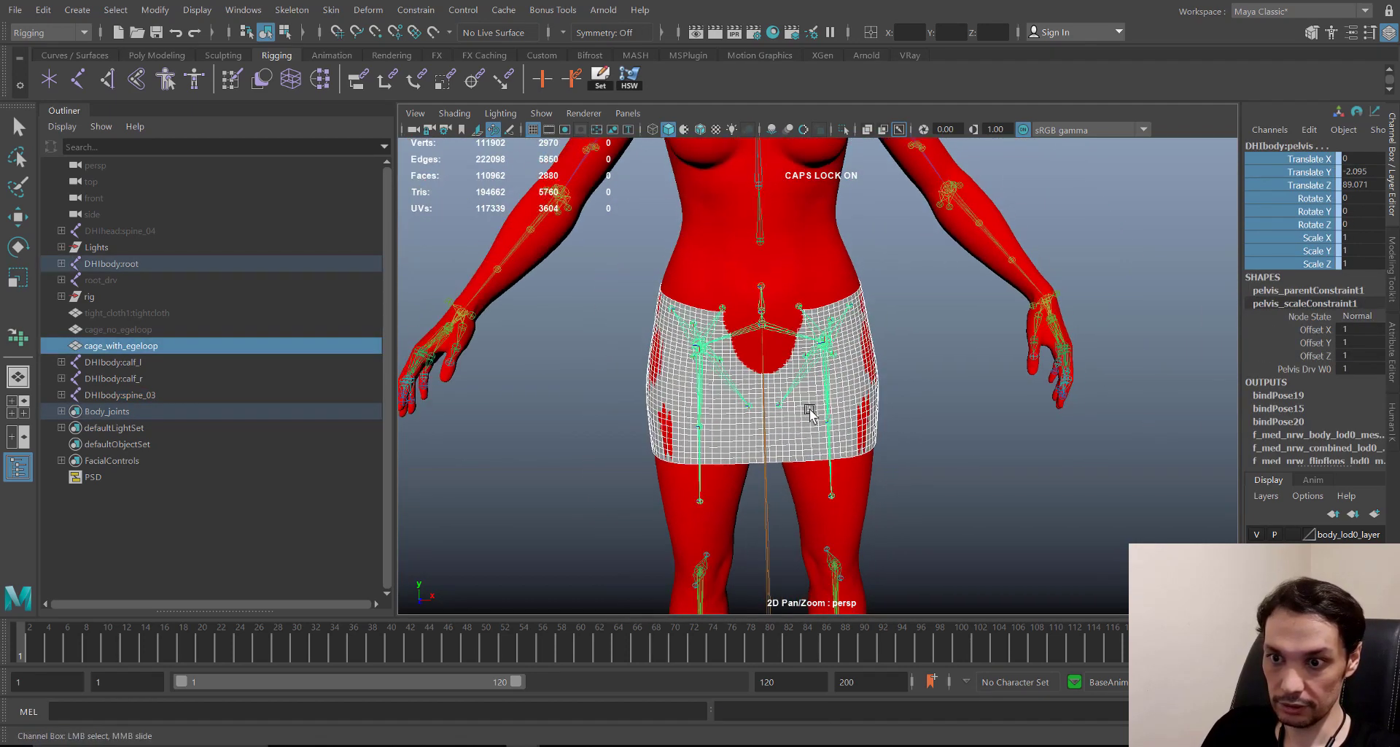
key(w)
scroll(825, 403, down, 2)
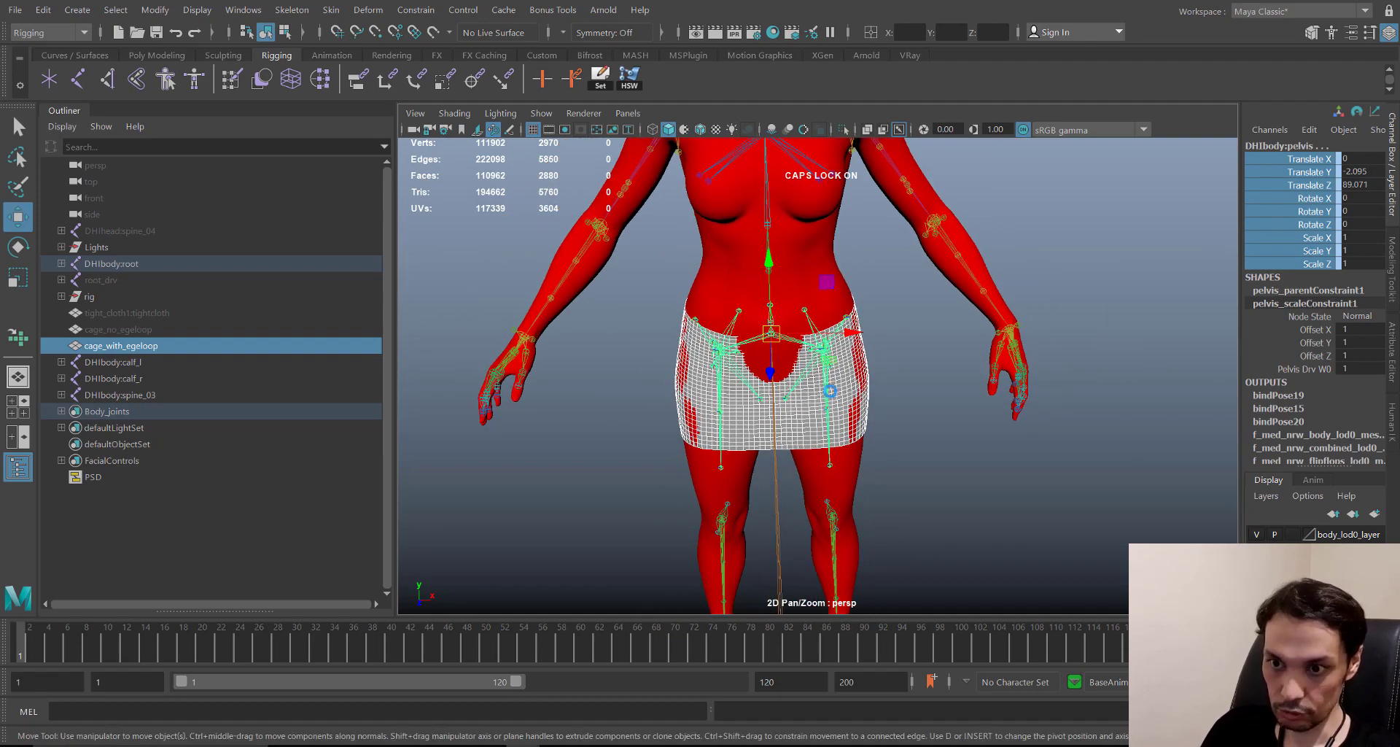
key(ctrl+d)
drag(850, 332, 1259, 341)
alt+middle_drag(998, 332, 805, 328)
alt+drag(805, 328, 888, 353)
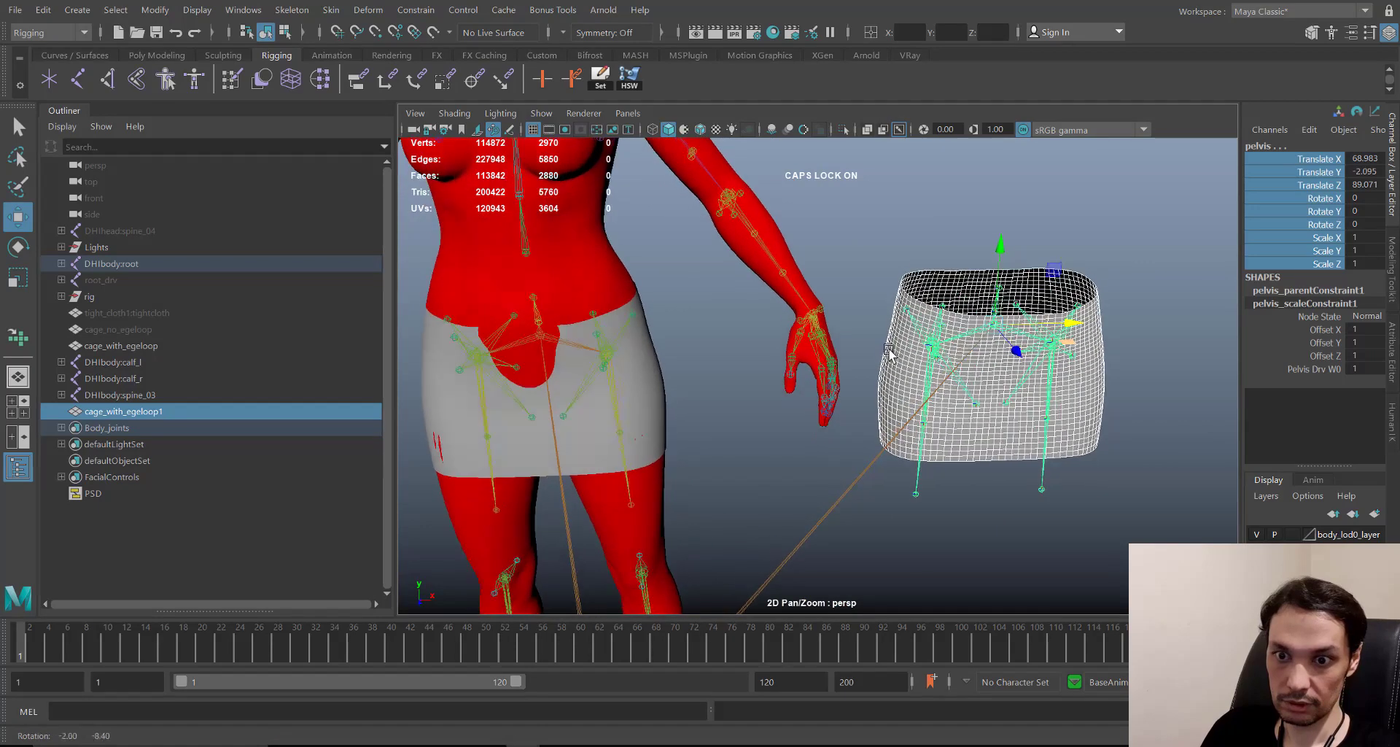
alt+middle_drag(915, 401, 1001, 410)
click(939, 545)
scroll(715, 412, down, 2)
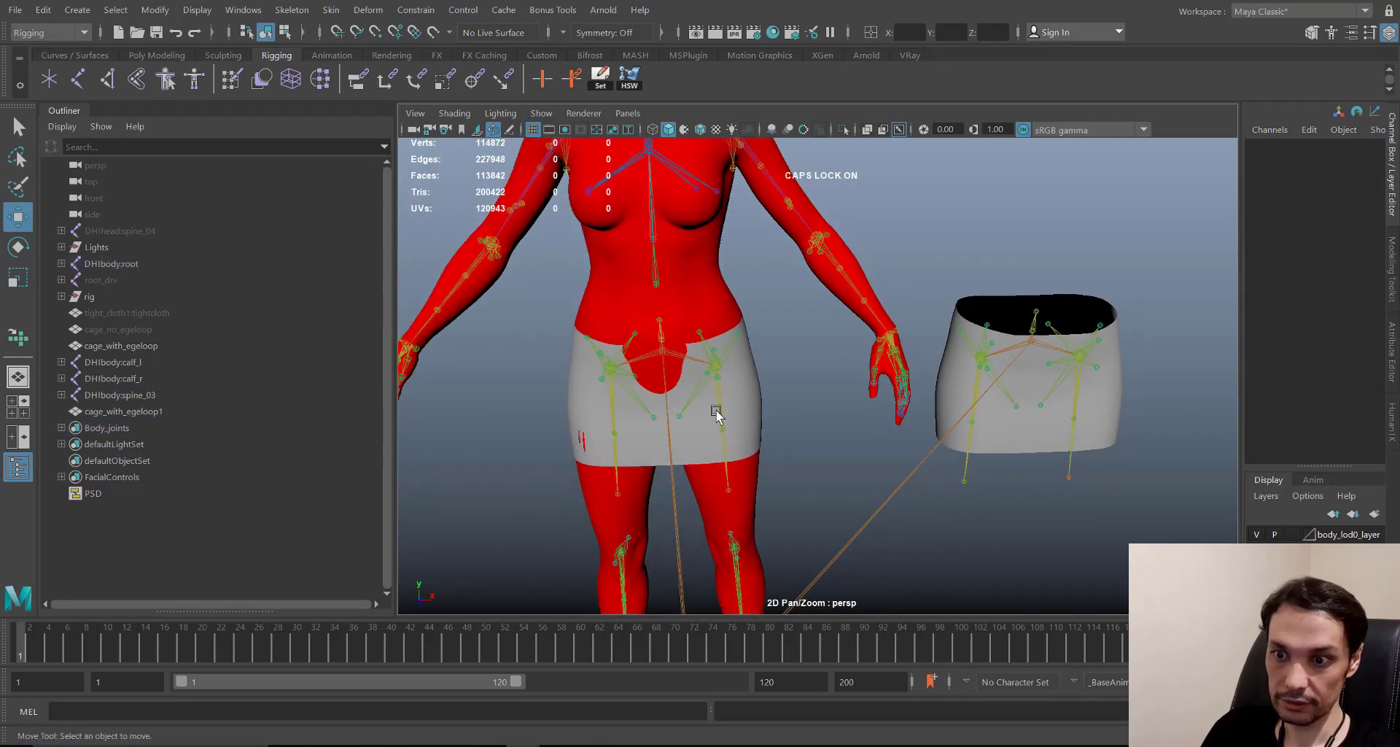
- Compare the duplicated skirt cage and its pelvis and thigh joints with the originals on the body
alt+middle_drag(716, 412, 763, 432)
alt+drag(763, 431, 807, 417)
alt+middle_drag(840, 315, 852, 274)
scroll(867, 343, up, 2)
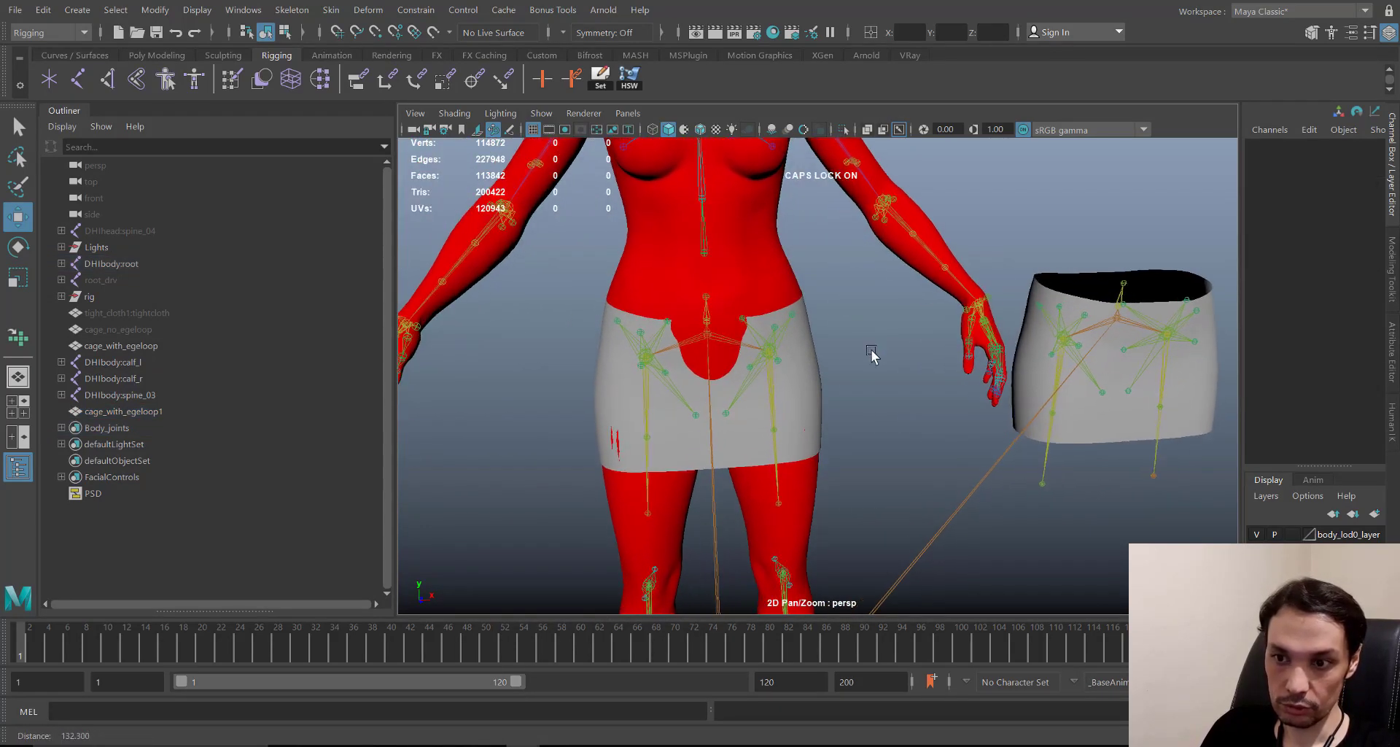
alt+middle_drag(872, 356, 877, 351)
alt+drag(755, 419, 817, 489)
click(1097, 474)
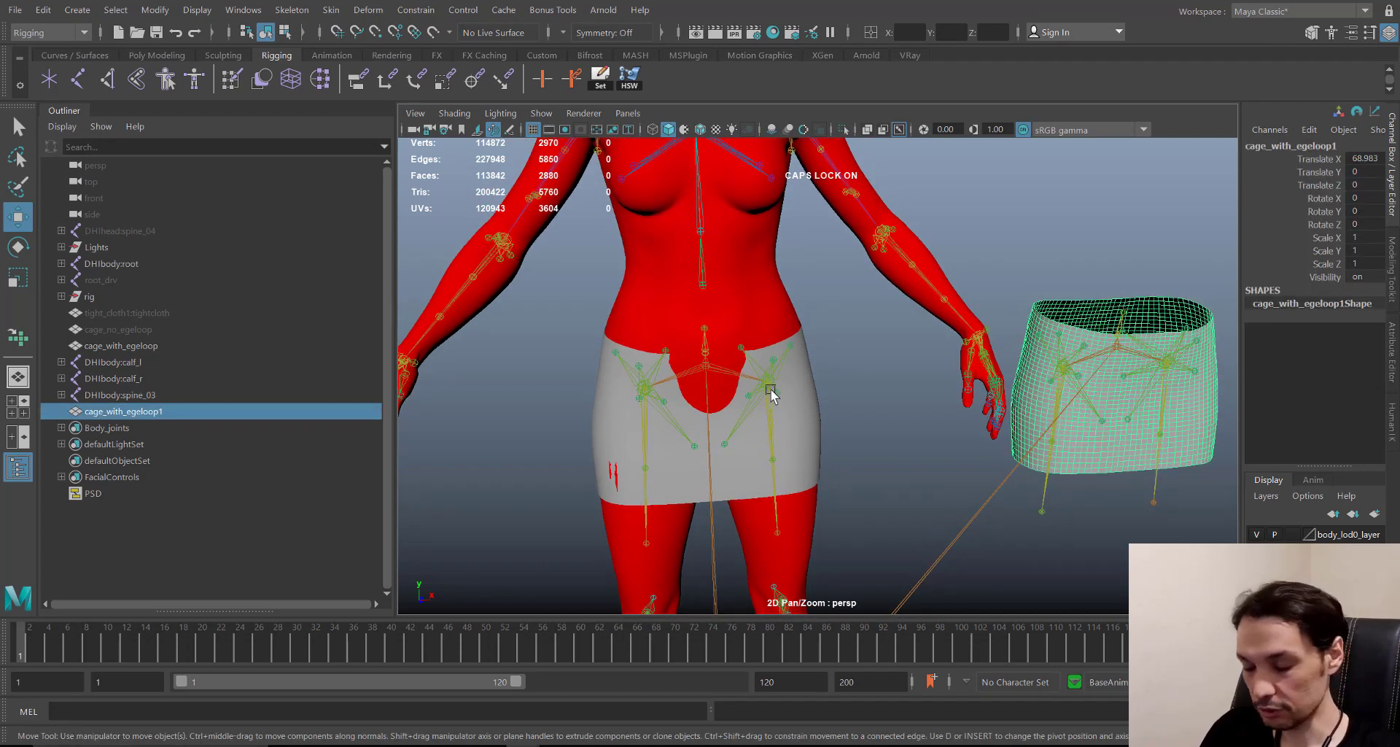
alt+drag(1121, 485, 1119, 493)
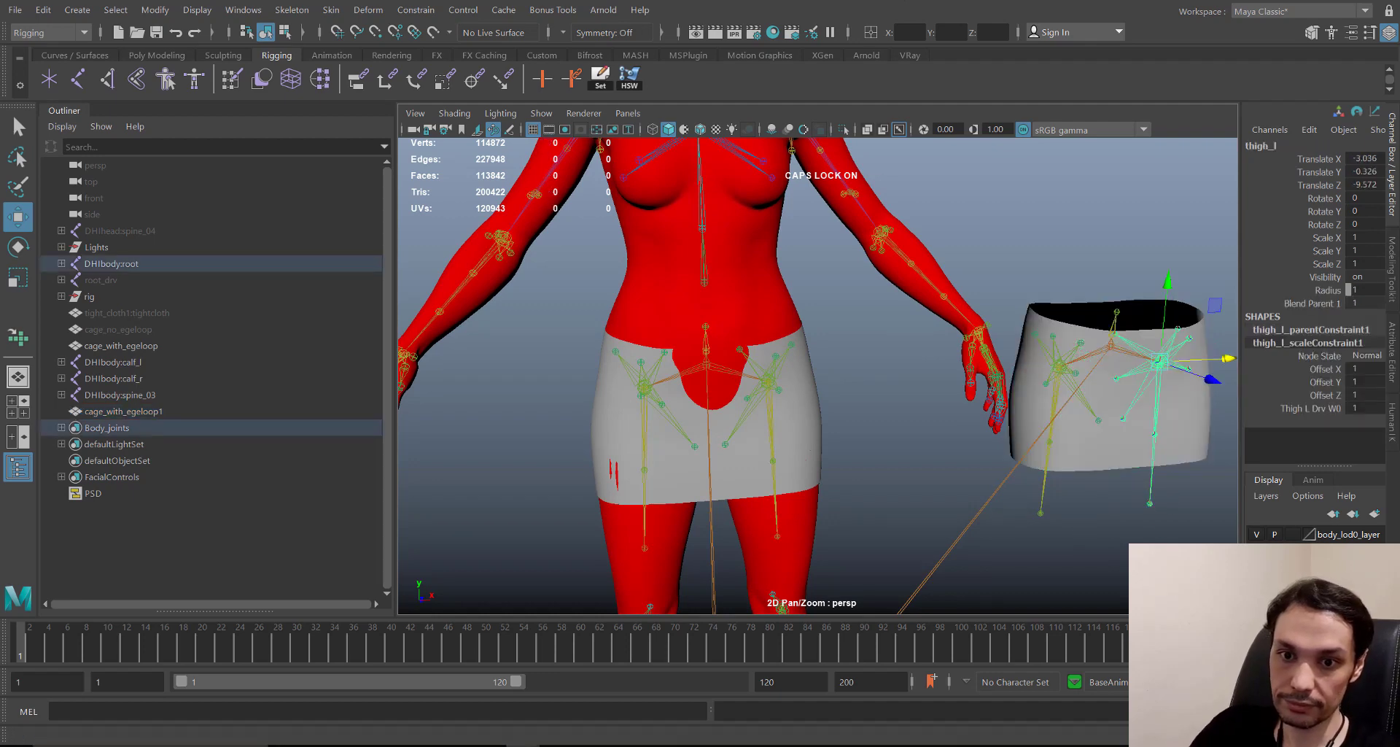
click(815, 452)
click(903, 465)
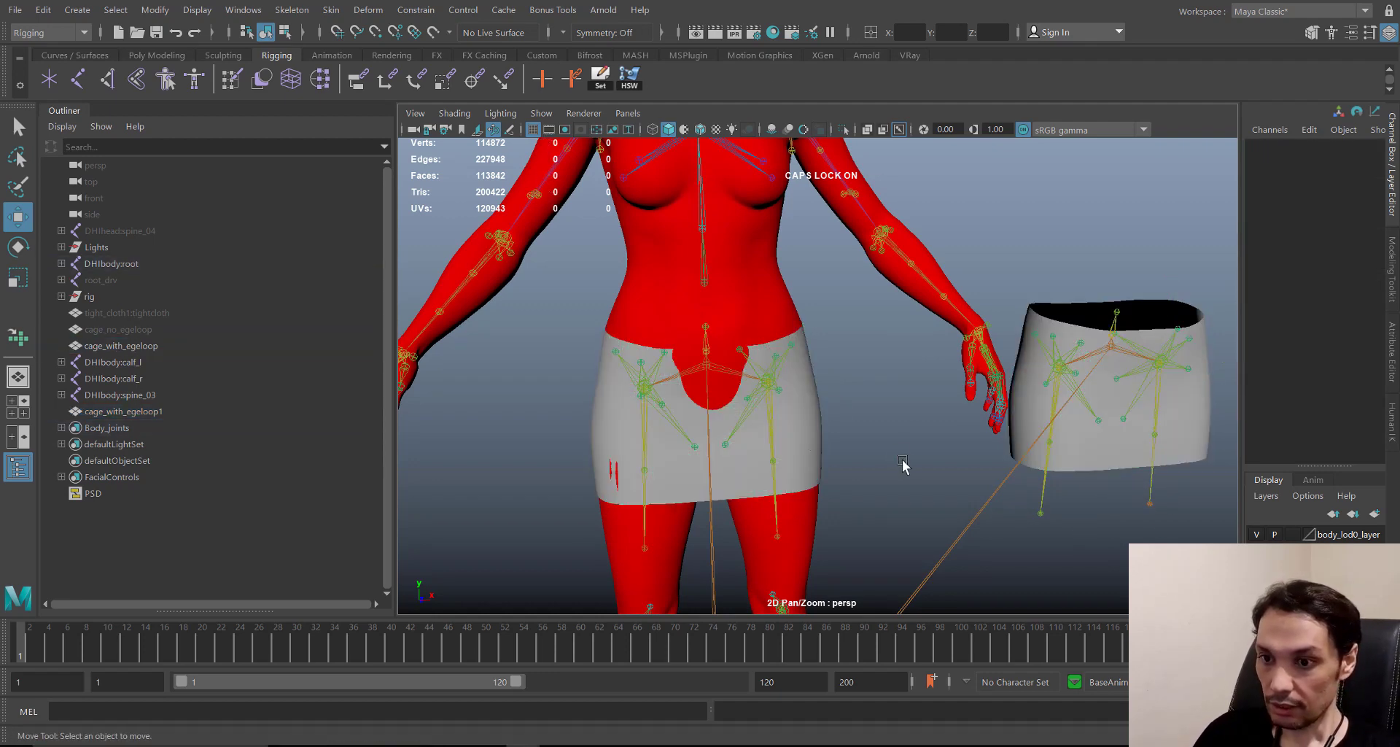
alt+middle_drag(854, 339, 839, 307)
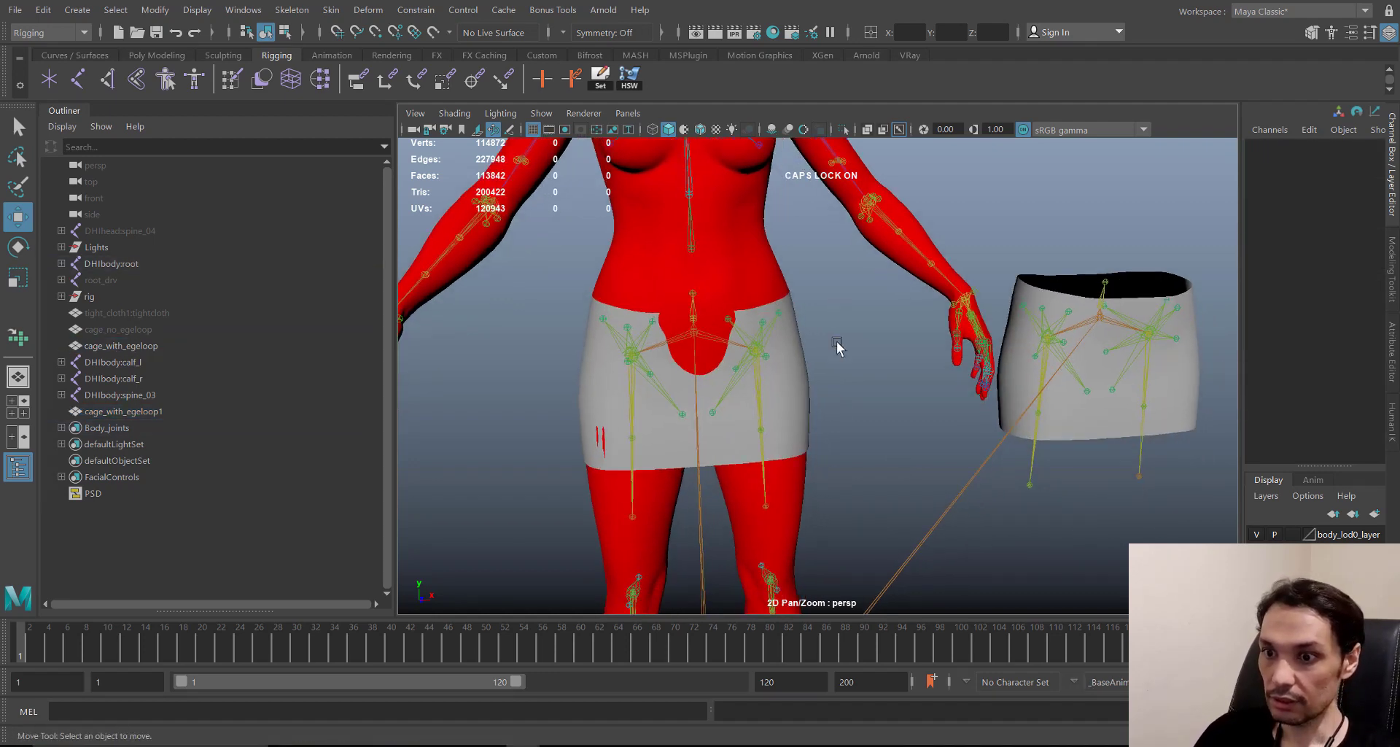
- Open the Bake Deformation to Skin Weights tool, reset its settings and move its window clear of both cages
click(331, 9)
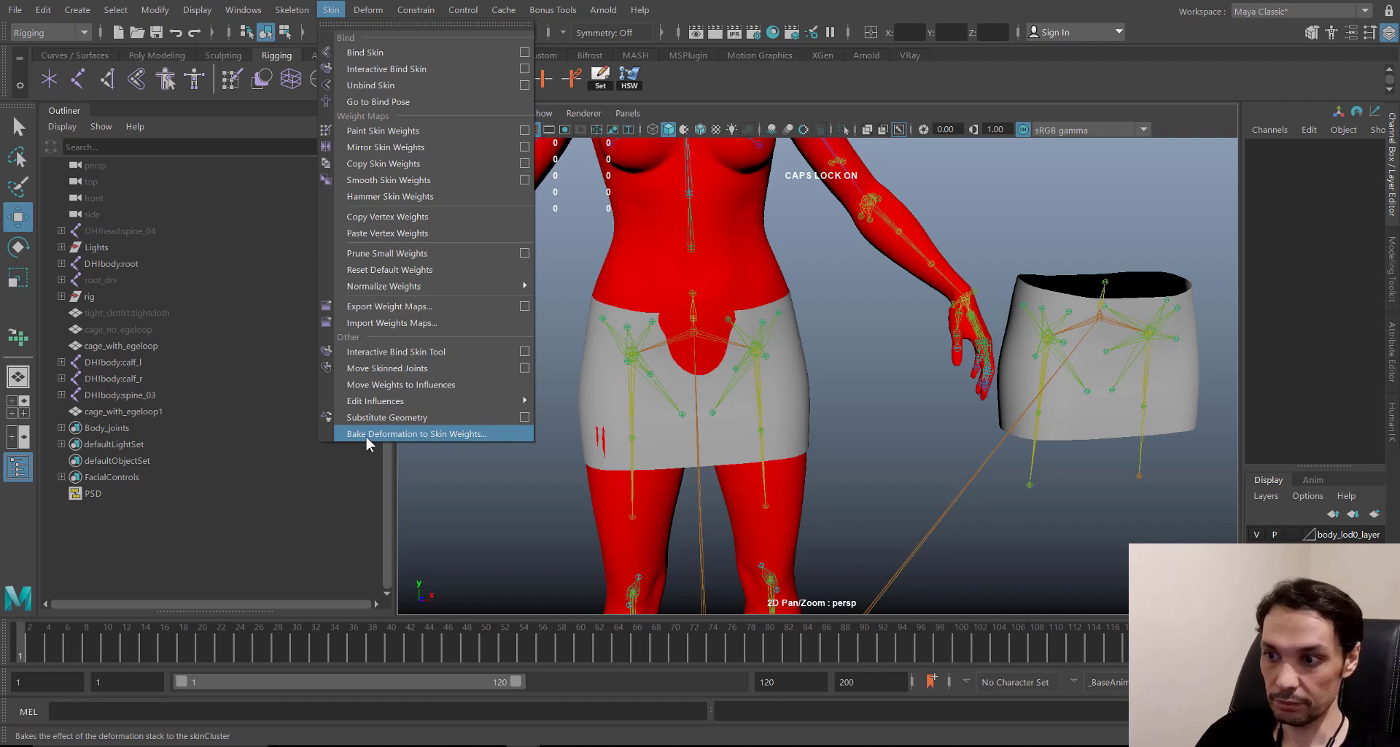
click(460, 435)
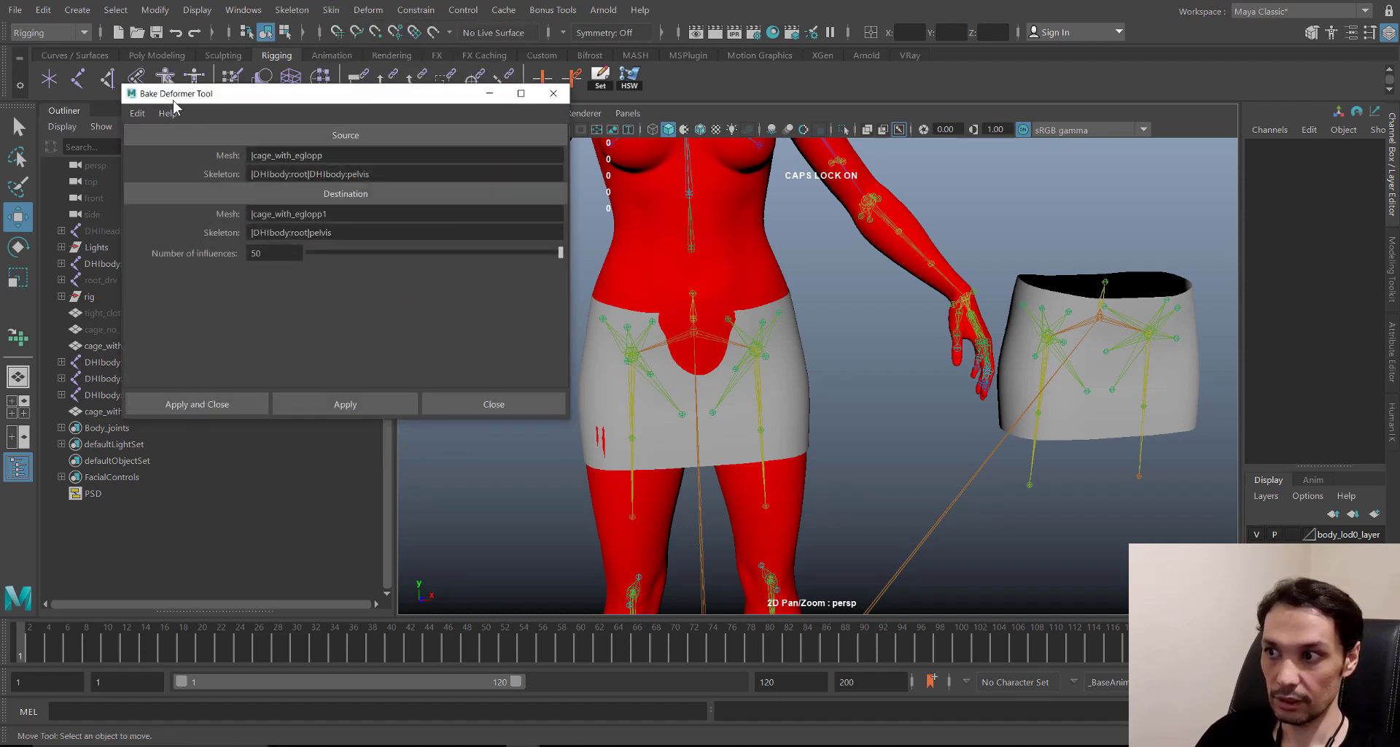
click(145, 116)
click(170, 146)
drag(348, 96, 1199, 464)
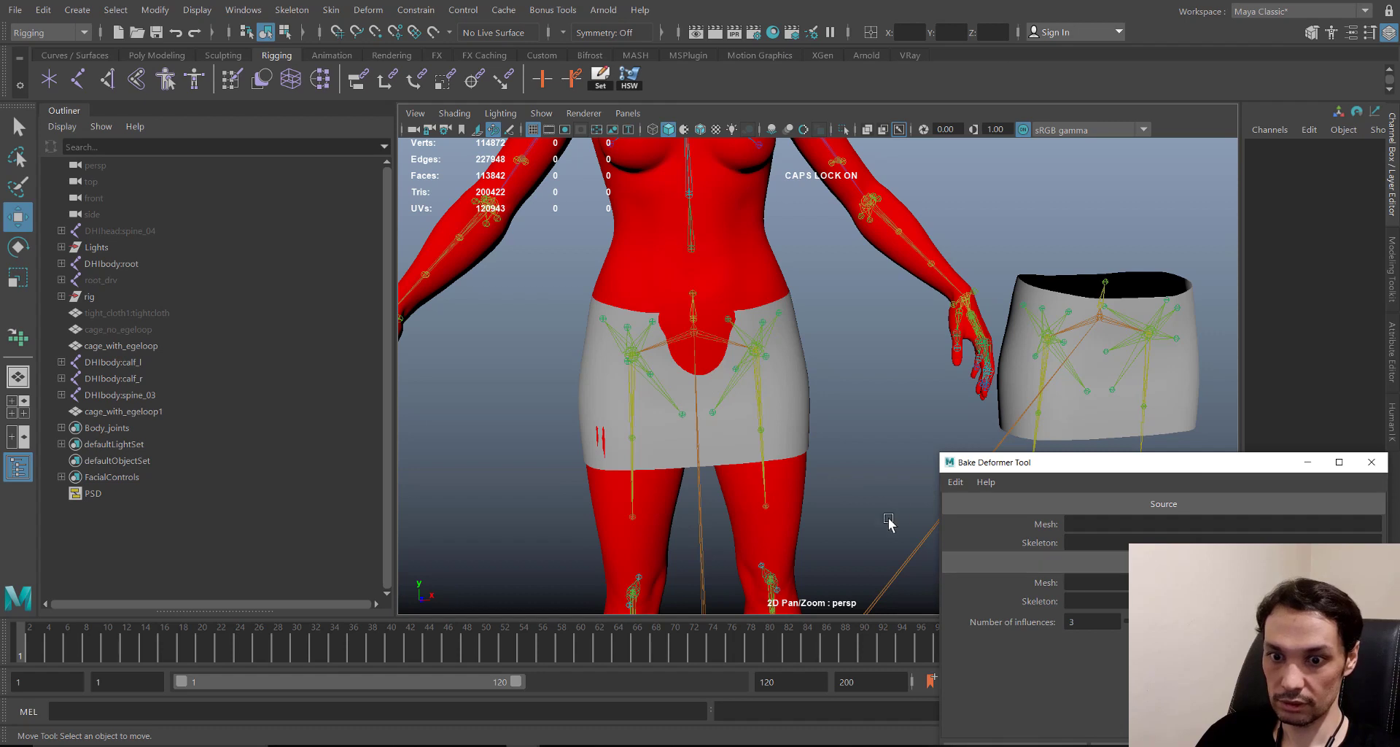
- Assign cage_with_egeloop as the source mesh and DHIbody:pelvis as the source skeleton for the deformer bake
click(809, 433)
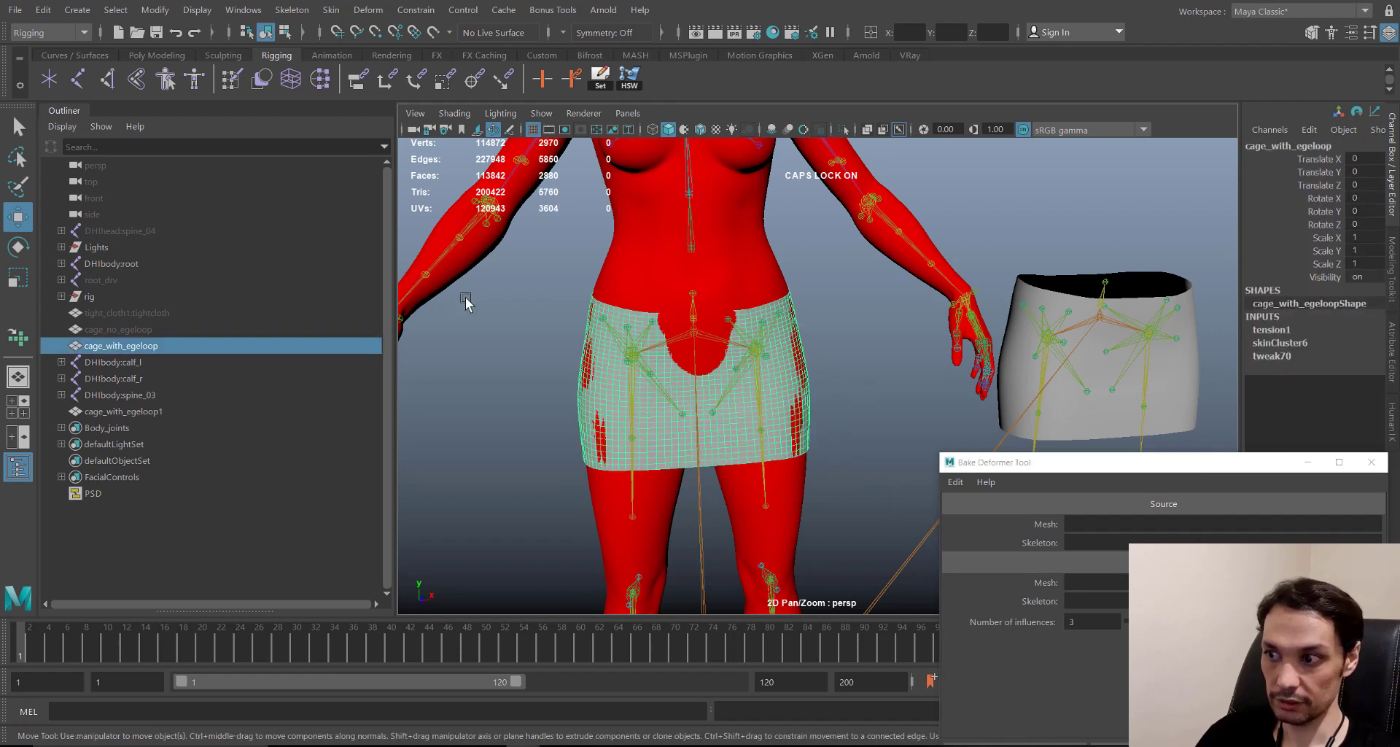
middle_drag(108, 346, 1101, 524)
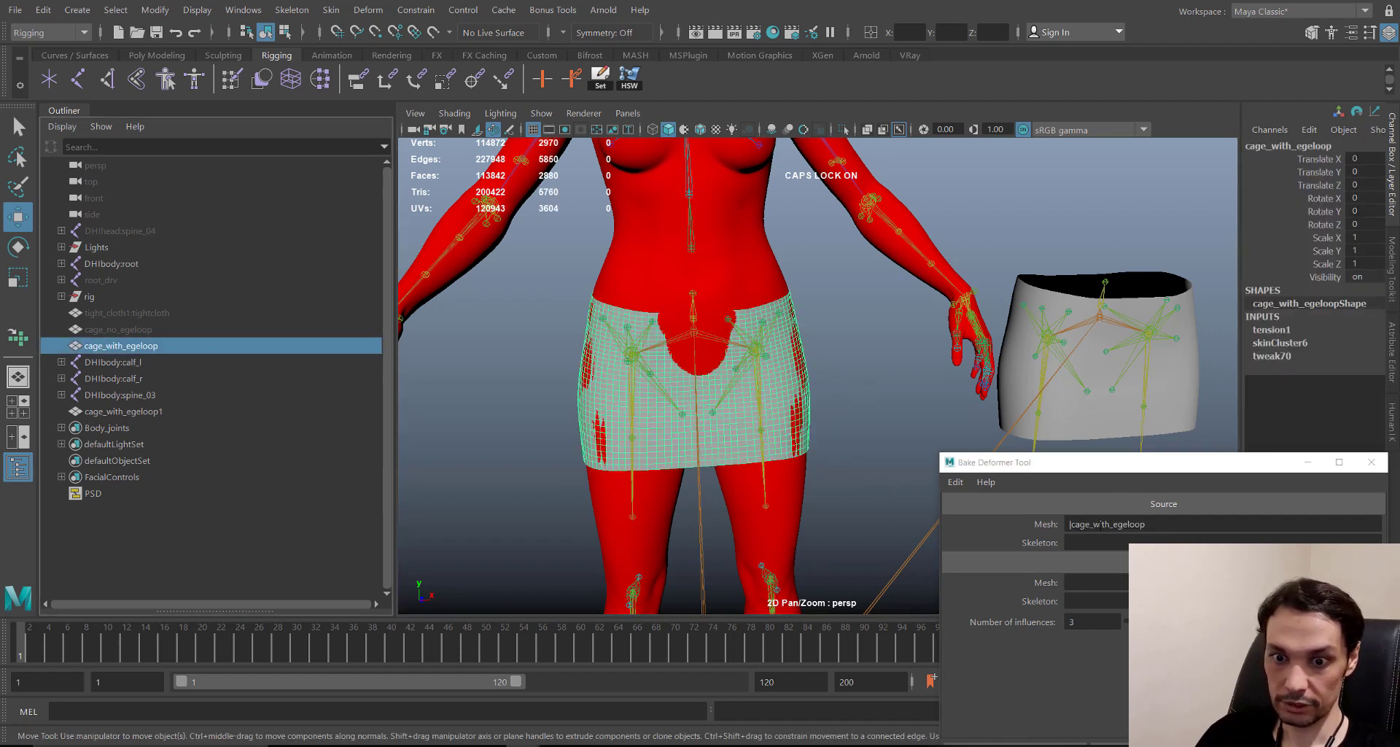
click(699, 337)
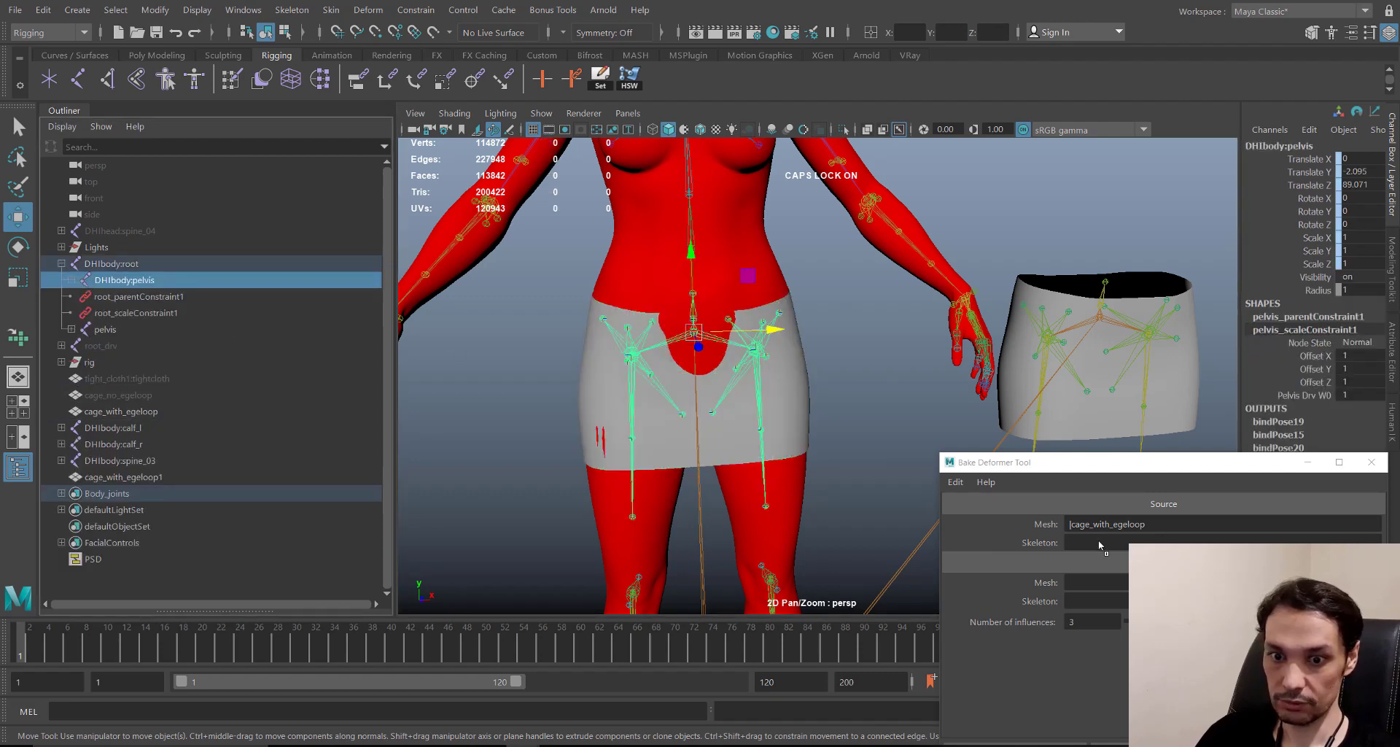
middle_drag(1101, 545, 1101, 545)
- Assign cage_with_egeloop1 as the destination mesh and the duplicated pelvis as the destination skeleton for the bake
click(1110, 428)
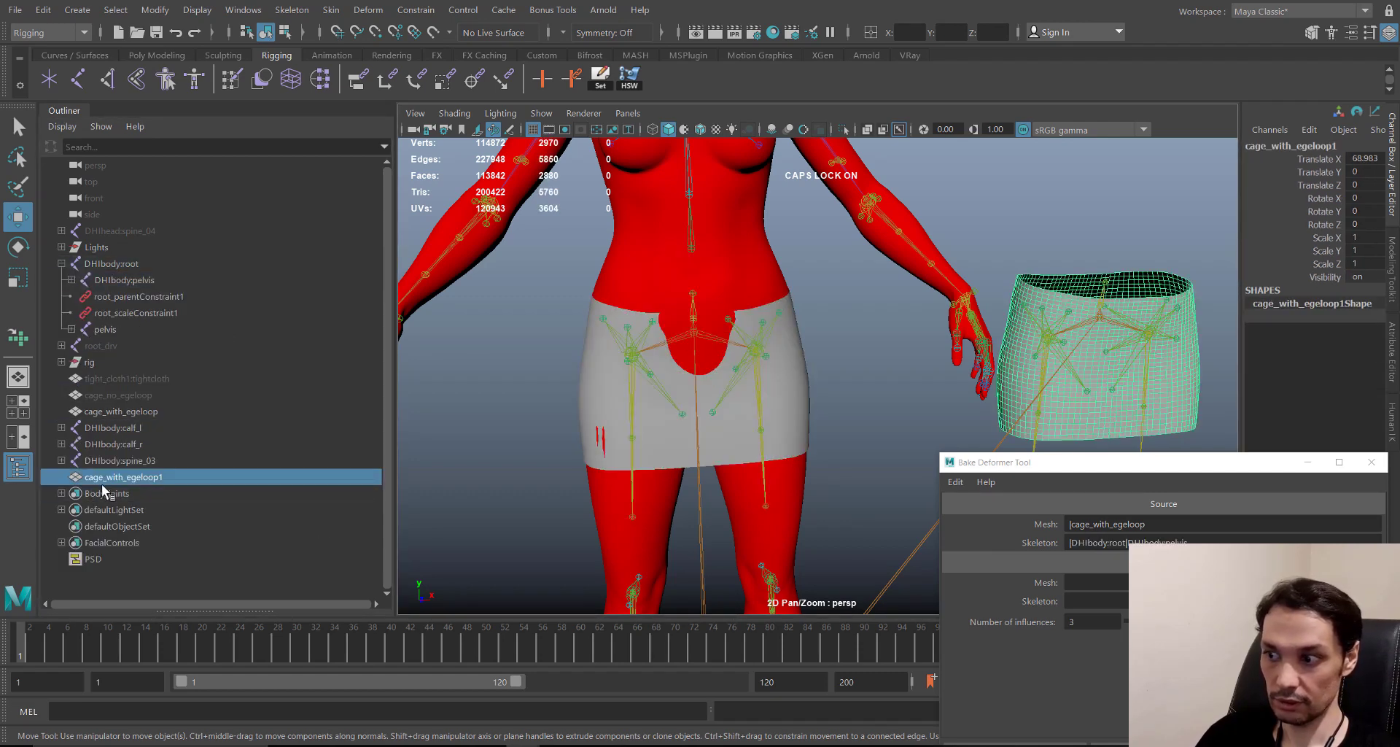
middle_drag(102, 483, 1078, 582)
click(1083, 320)
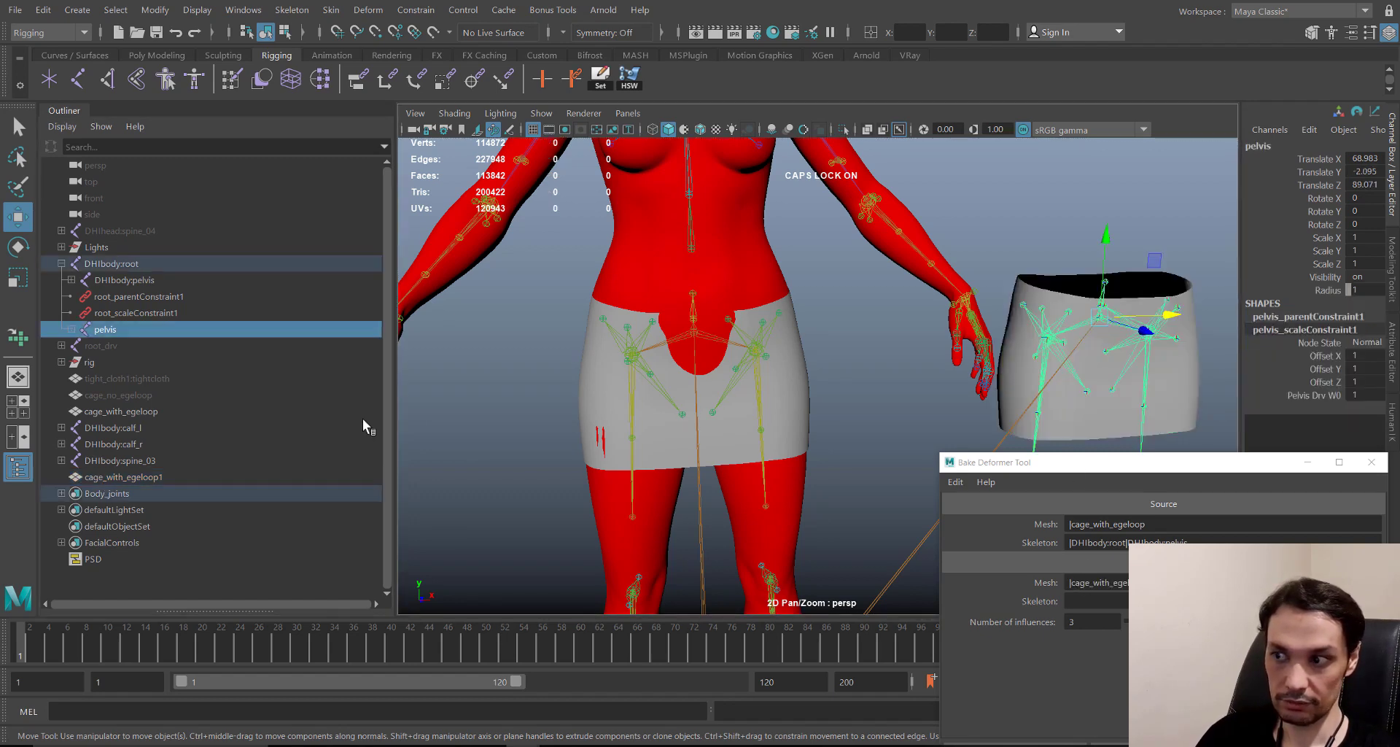
middle_drag(103, 337, 1114, 603)
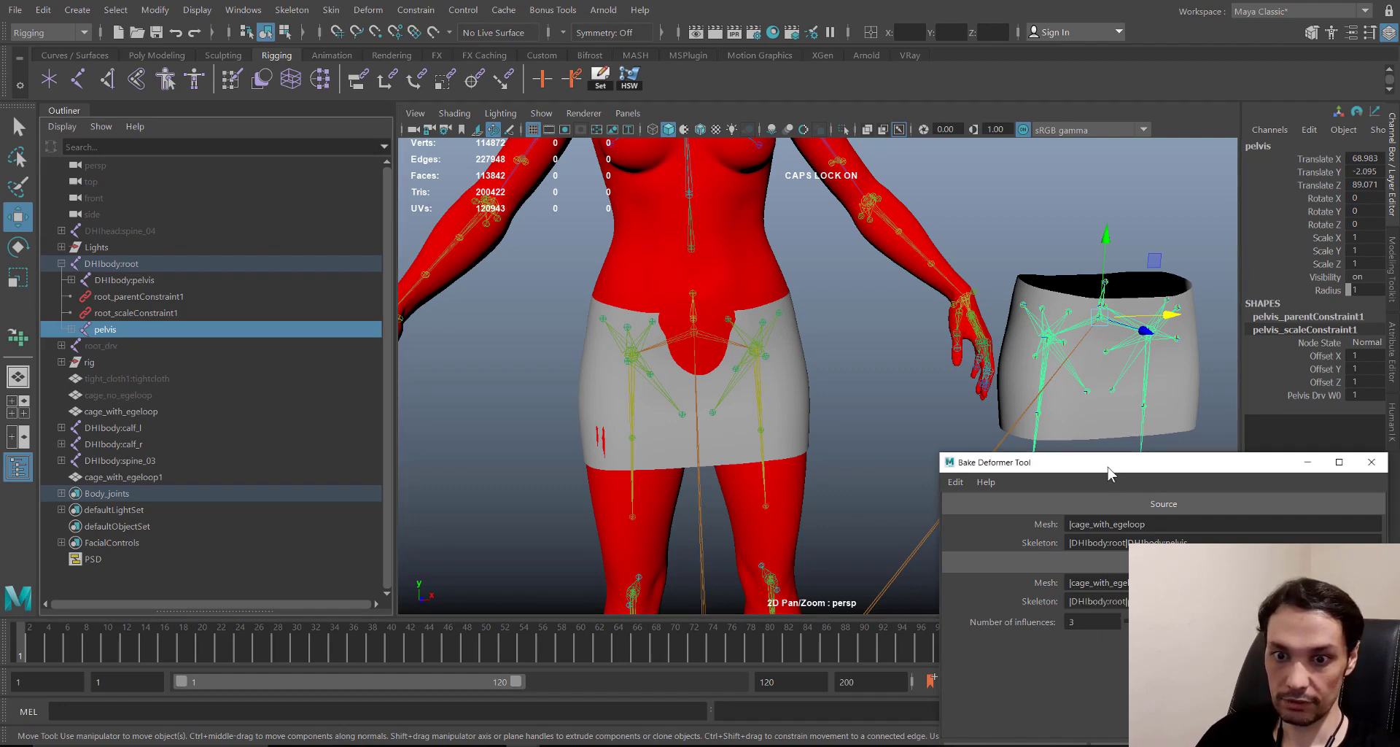
- Set the number of influences to 50, bake the deformation to the duplicate's skin weights and close the tool
drag(1134, 462, 708, 384)
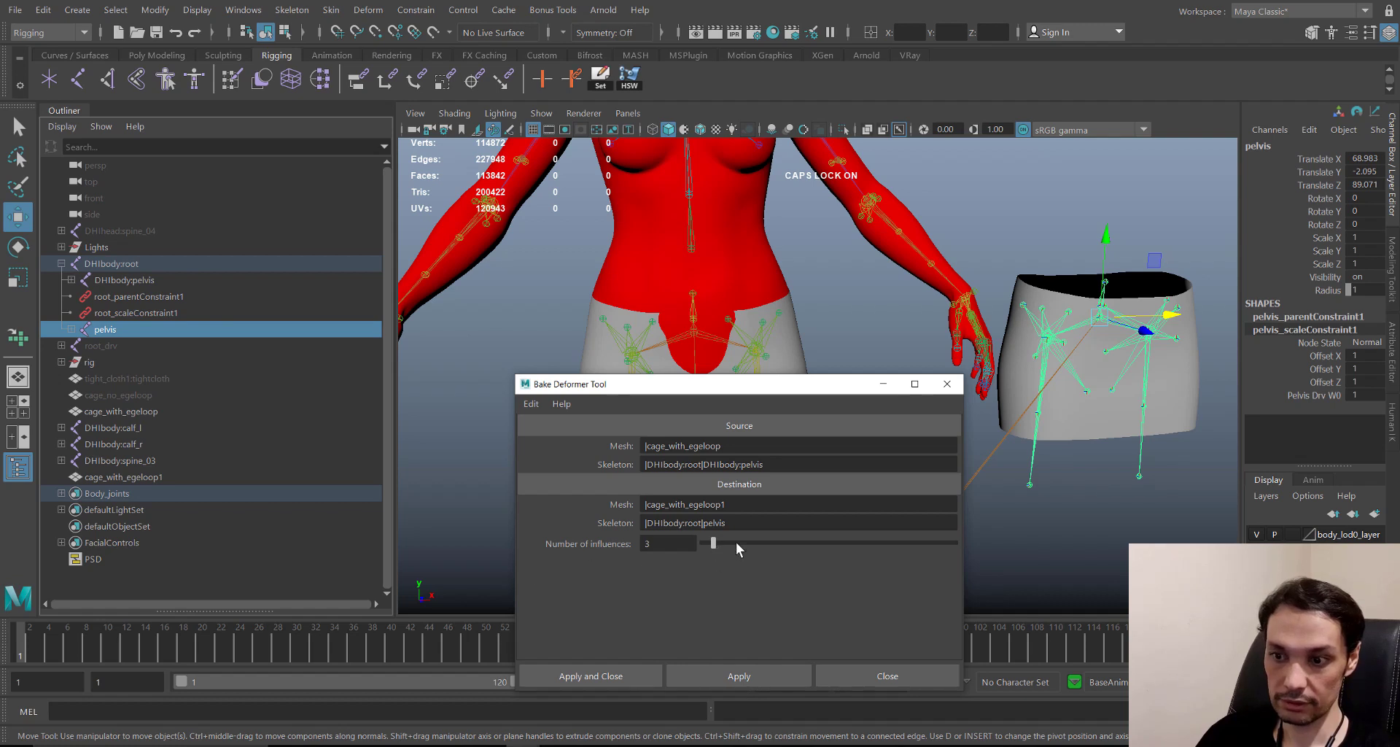
click(948, 544)
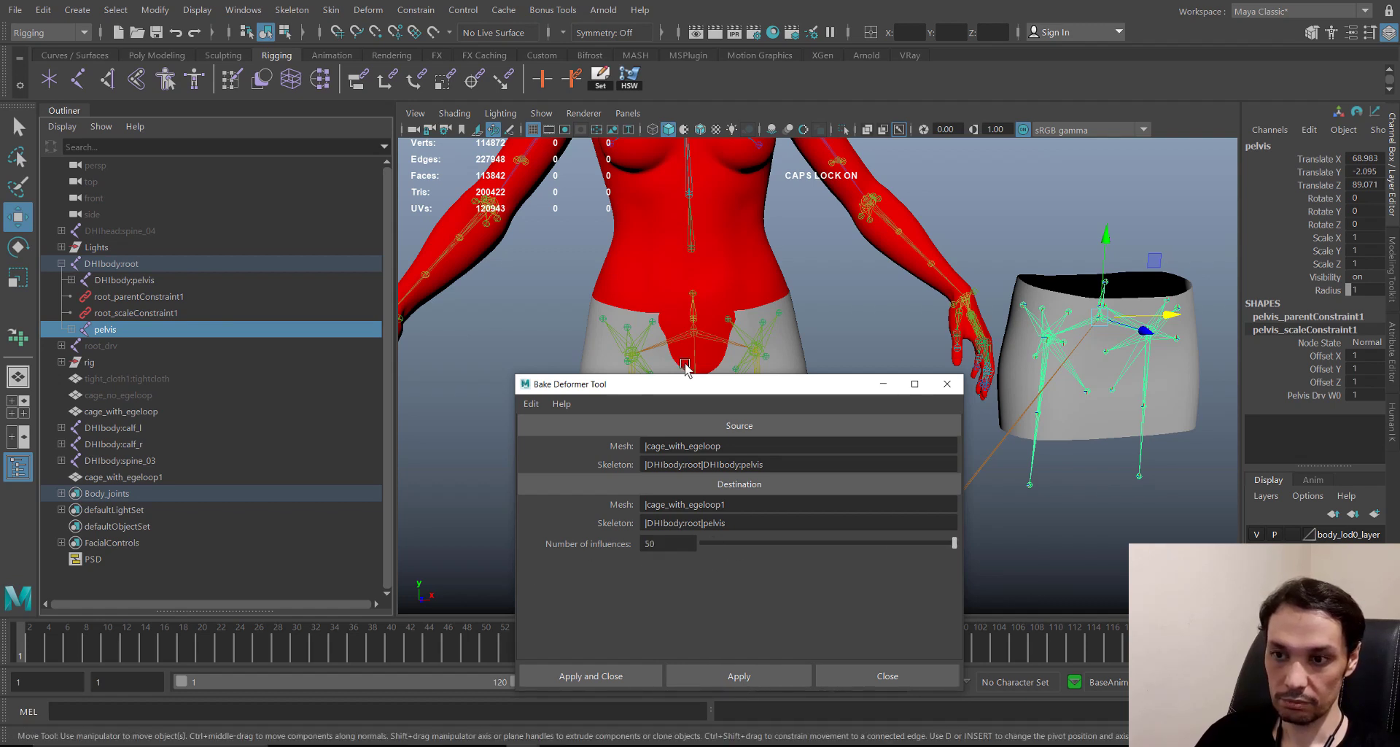
drag(695, 389, 597, 216)
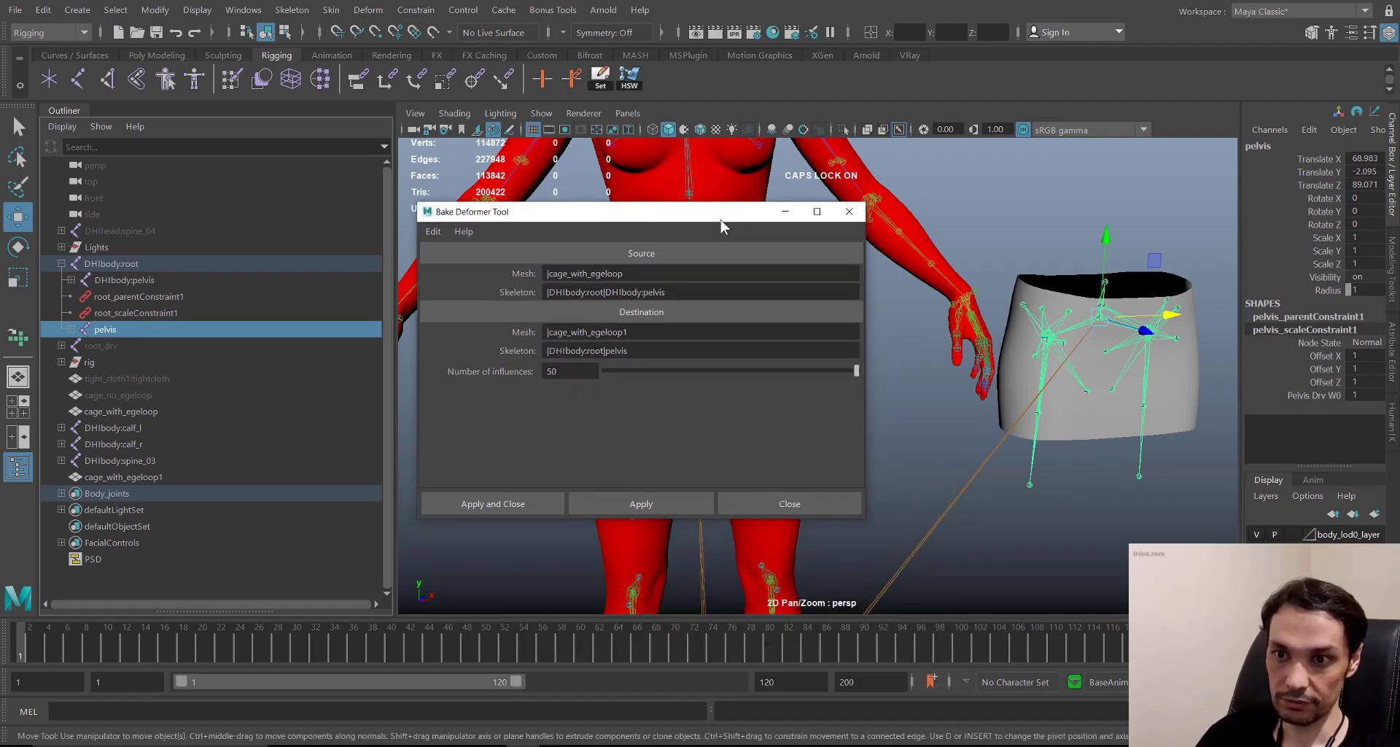
drag(721, 226, 661, 204)
click(594, 487)
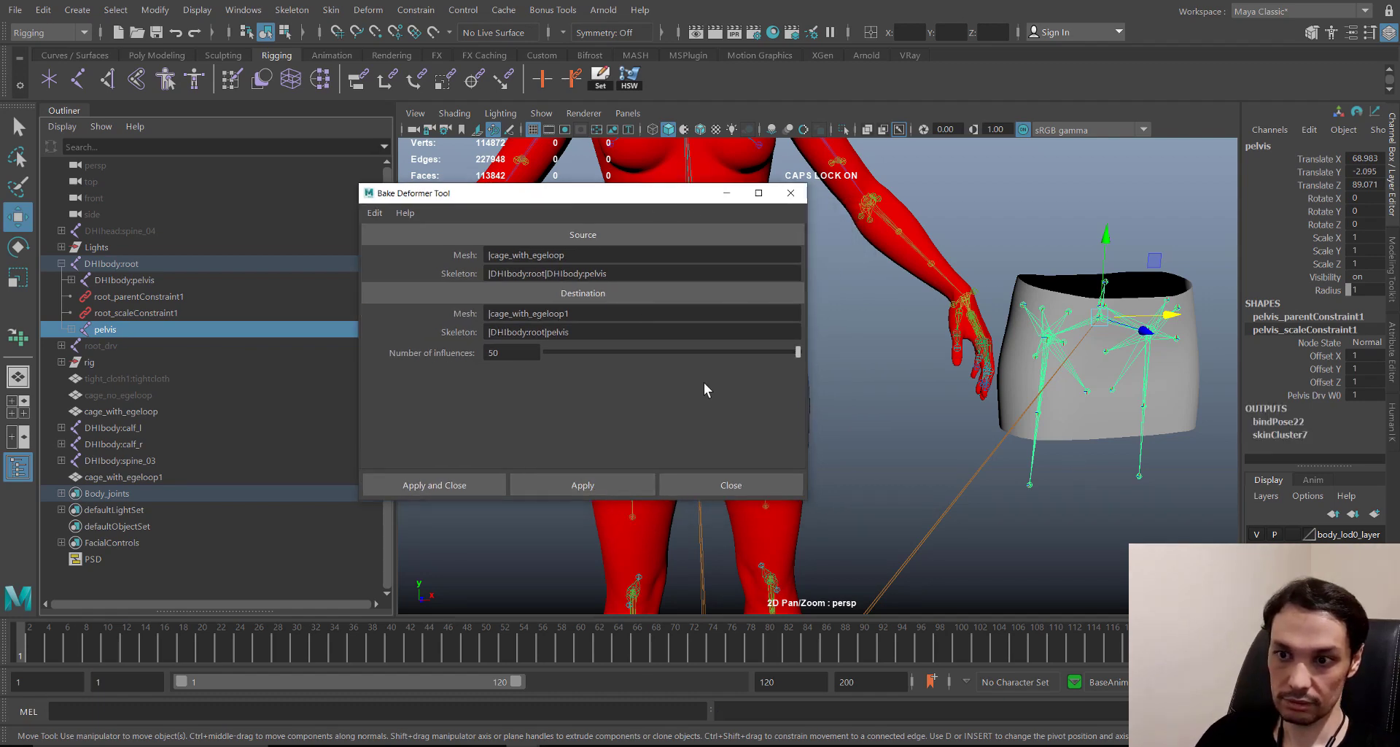
scroll(984, 478, up, 3)
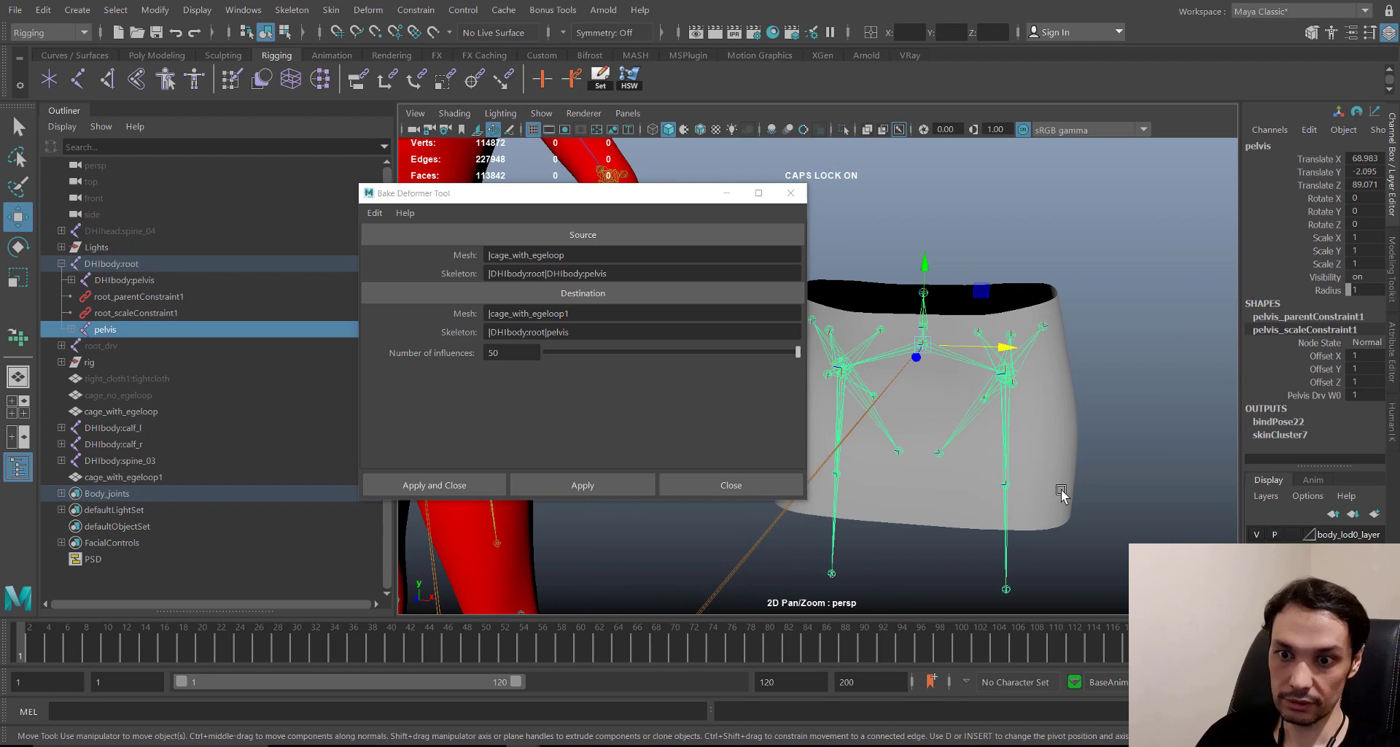
click(791, 194)
- Rotate the duplicated thigh_l joint to test the baked cage's deformation, undo the rotation and check cage_with_egeloop1
click(997, 463)
alt+drag(997, 464, 994, 491)
key(e)
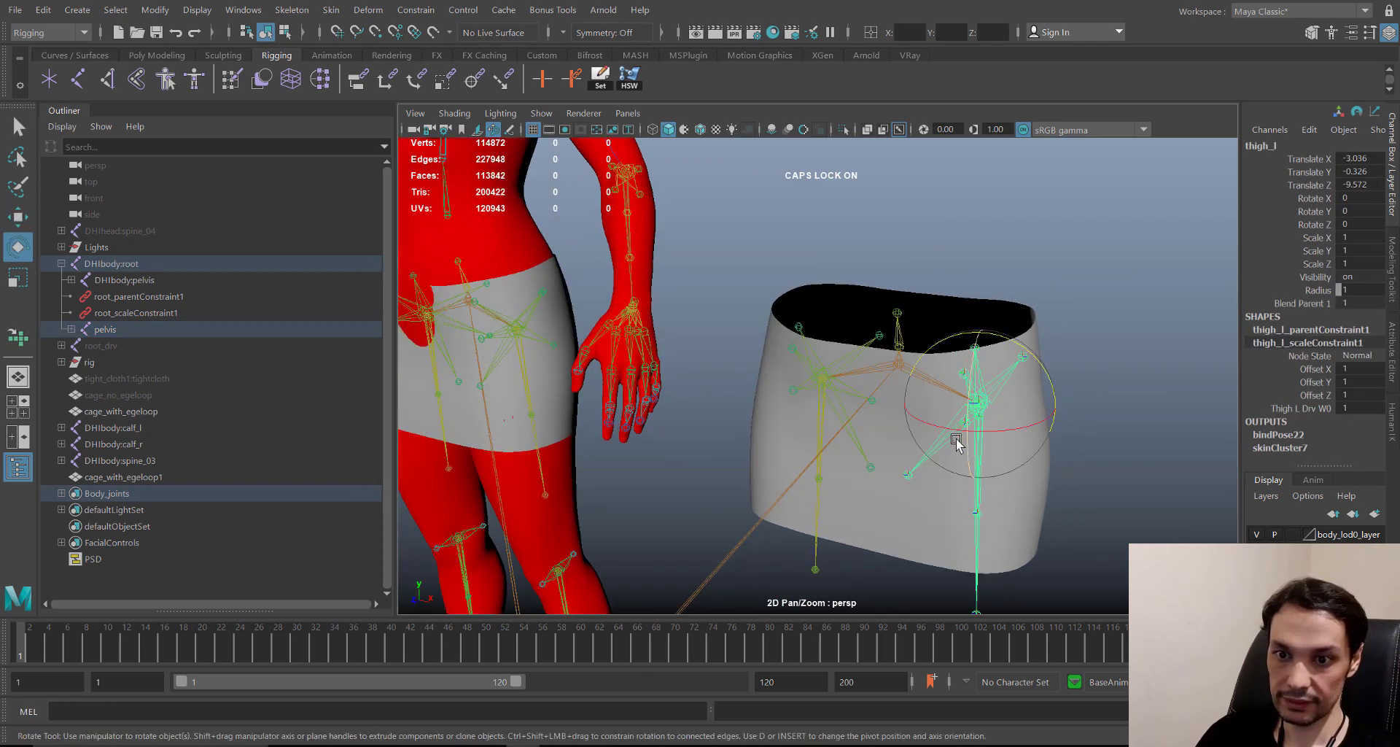
drag(956, 437, 977, 354)
alt+drag(977, 354, 818, 477)
key(ctrl+z)
click(899, 518)
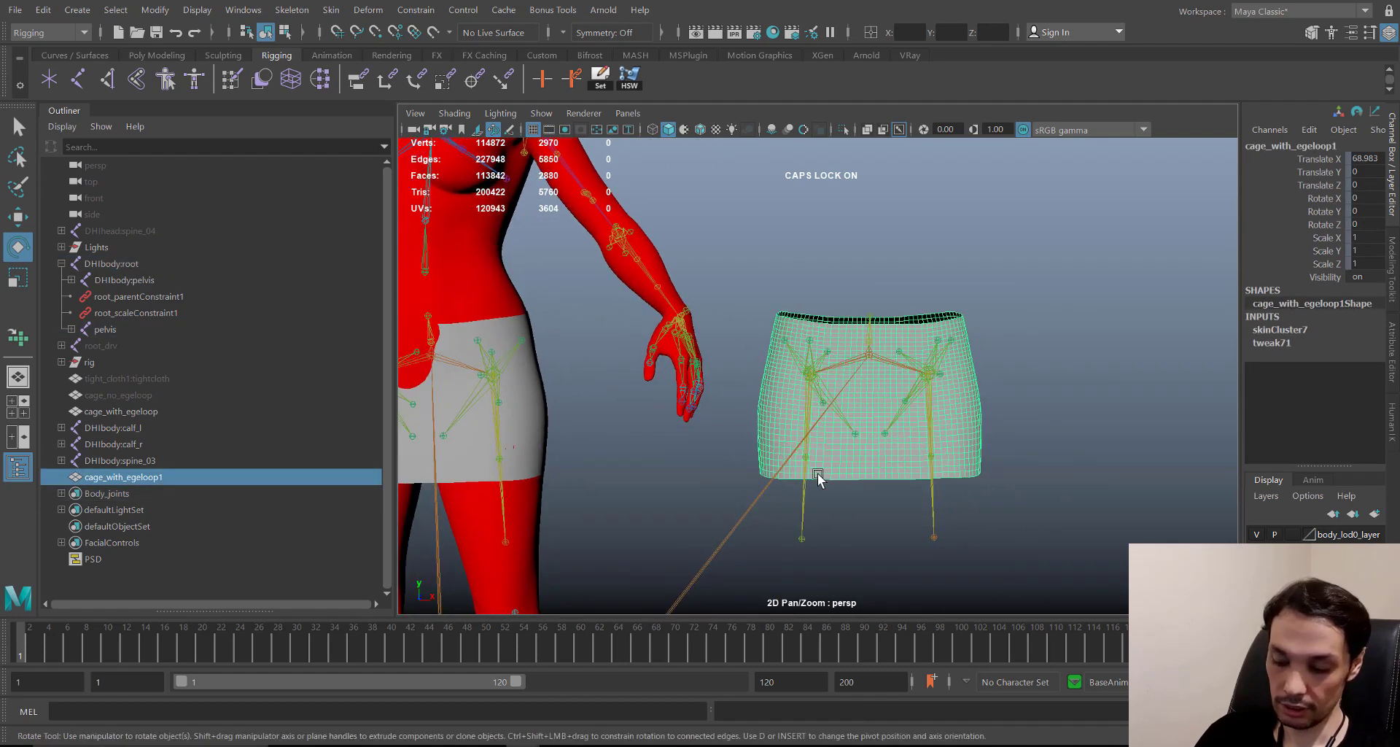
alt+drag(835, 288, 922, 400)
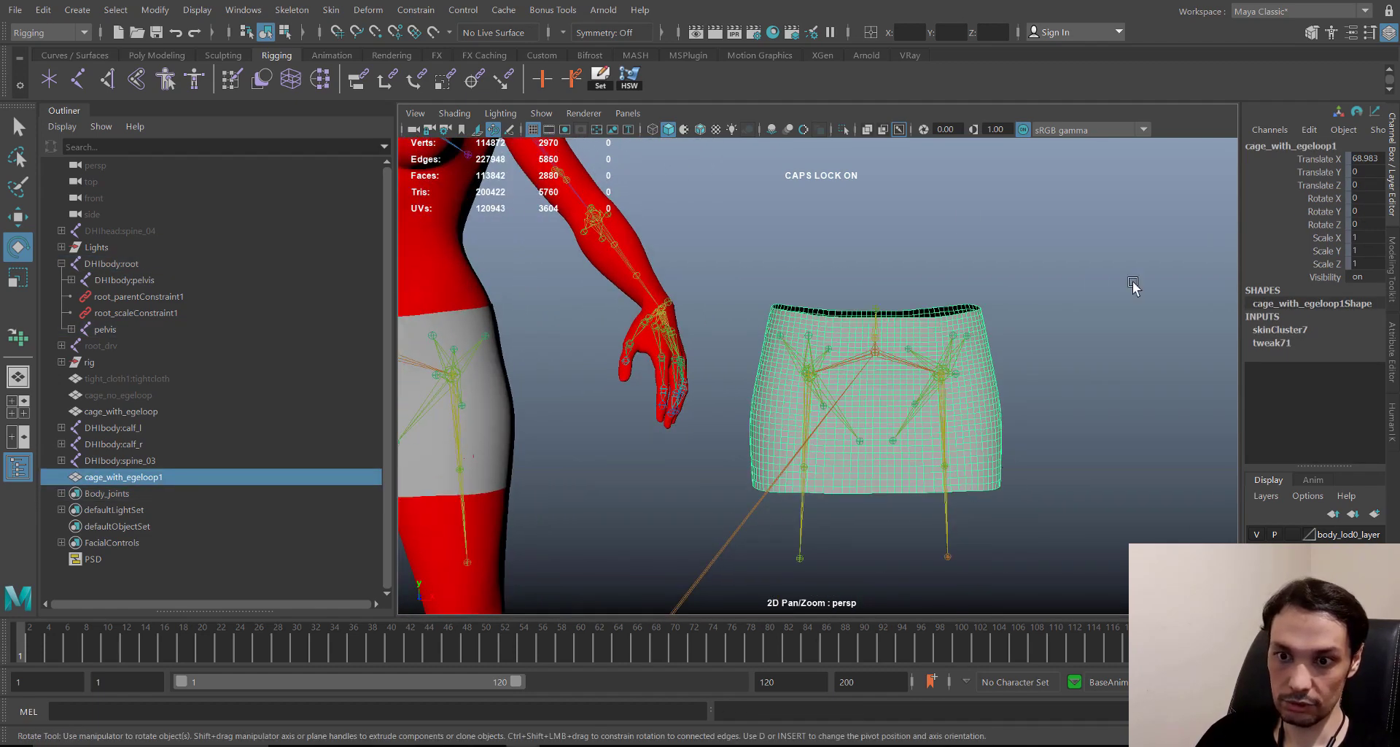
- Hide the original cage_with_egeloop on the body
alt+drag(986, 456, 625, 436)
click(835, 356)
click(677, 435)
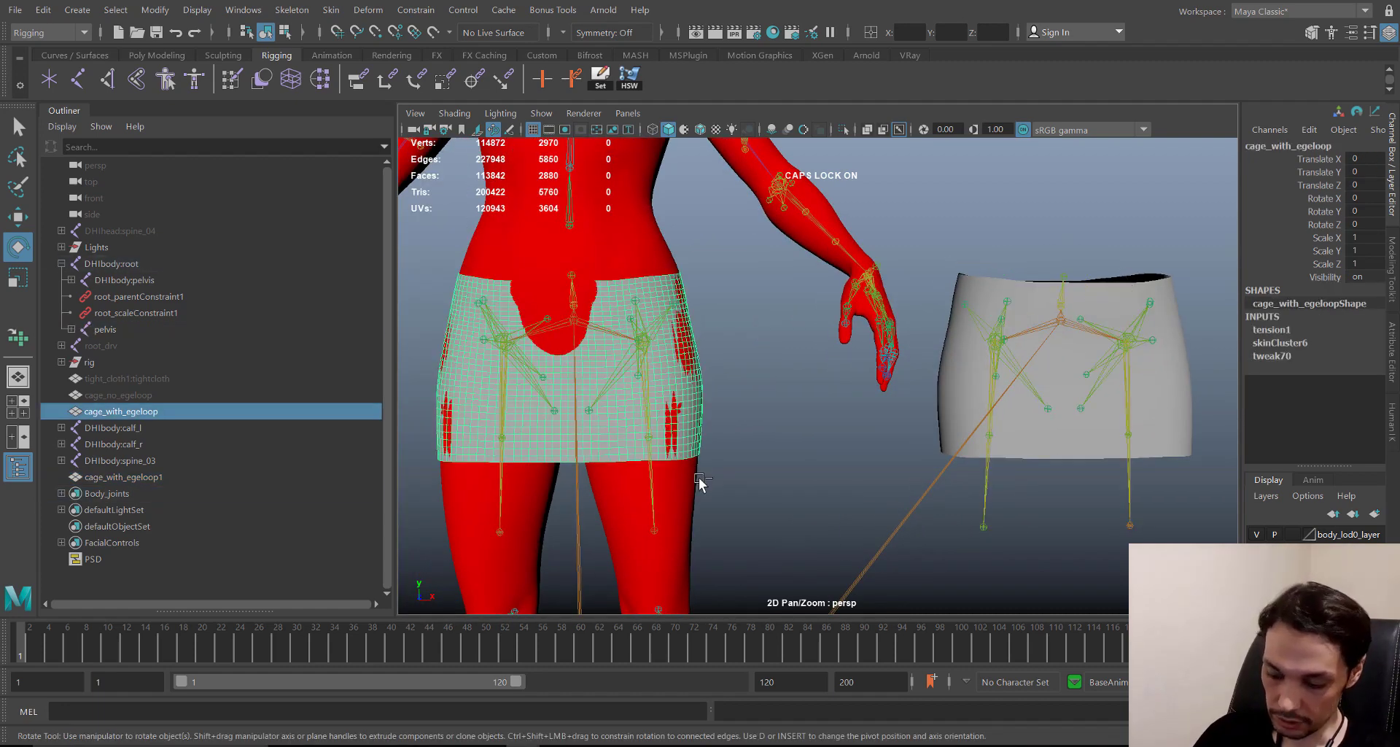
key(ctrl+h)
- Set the duplicated pelvis joint's Translate X to 0 to bring the baked cage back onto the body
click(1060, 327)
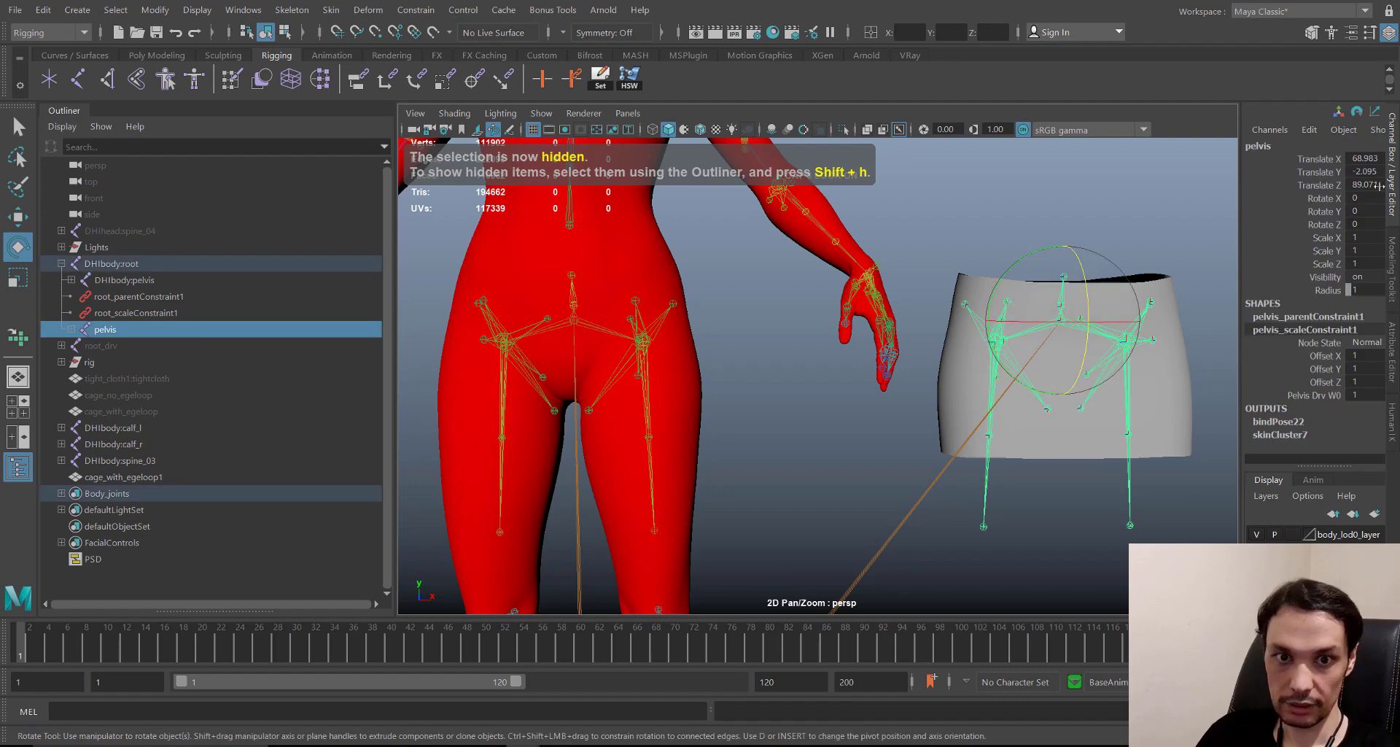
alt+middle_drag(898, 413, 805, 442)
key(w)
key(Caps_Lock)
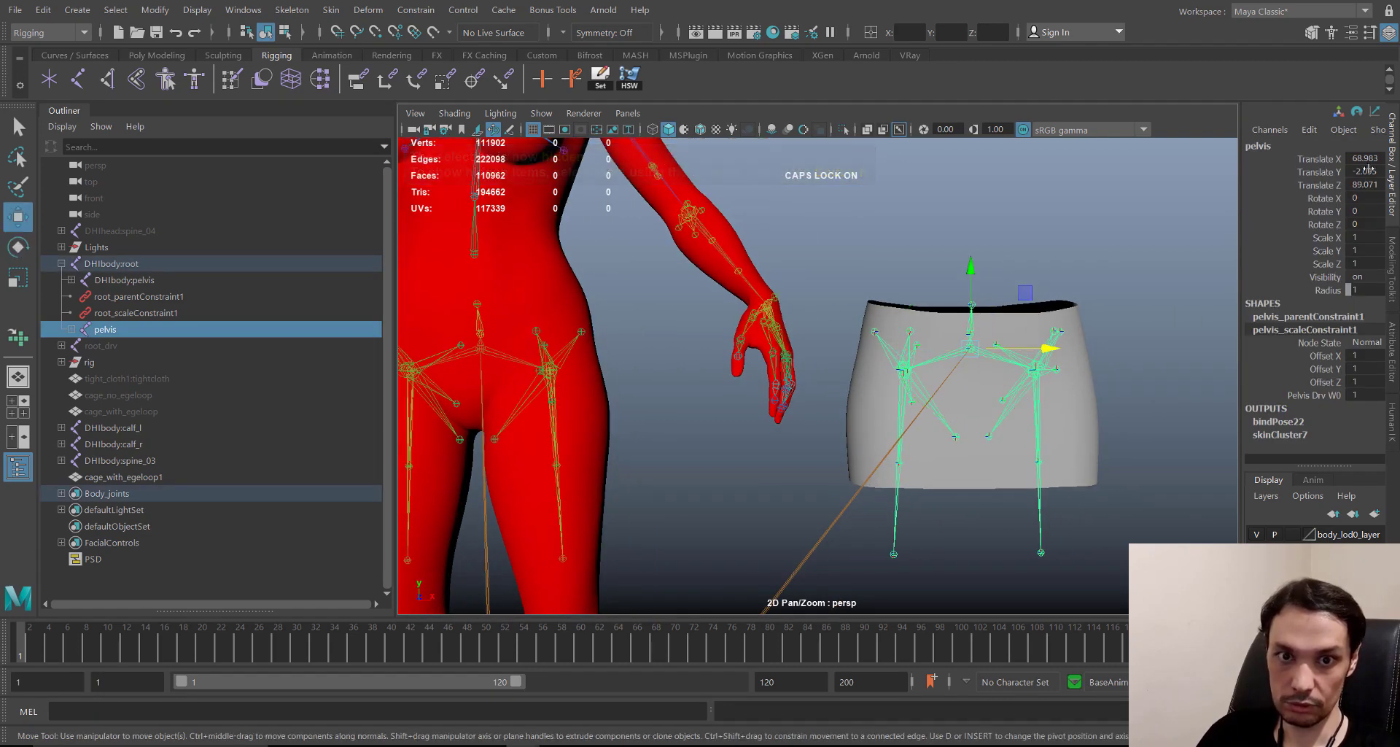
click(1365, 157)
text(0)
key(Return)
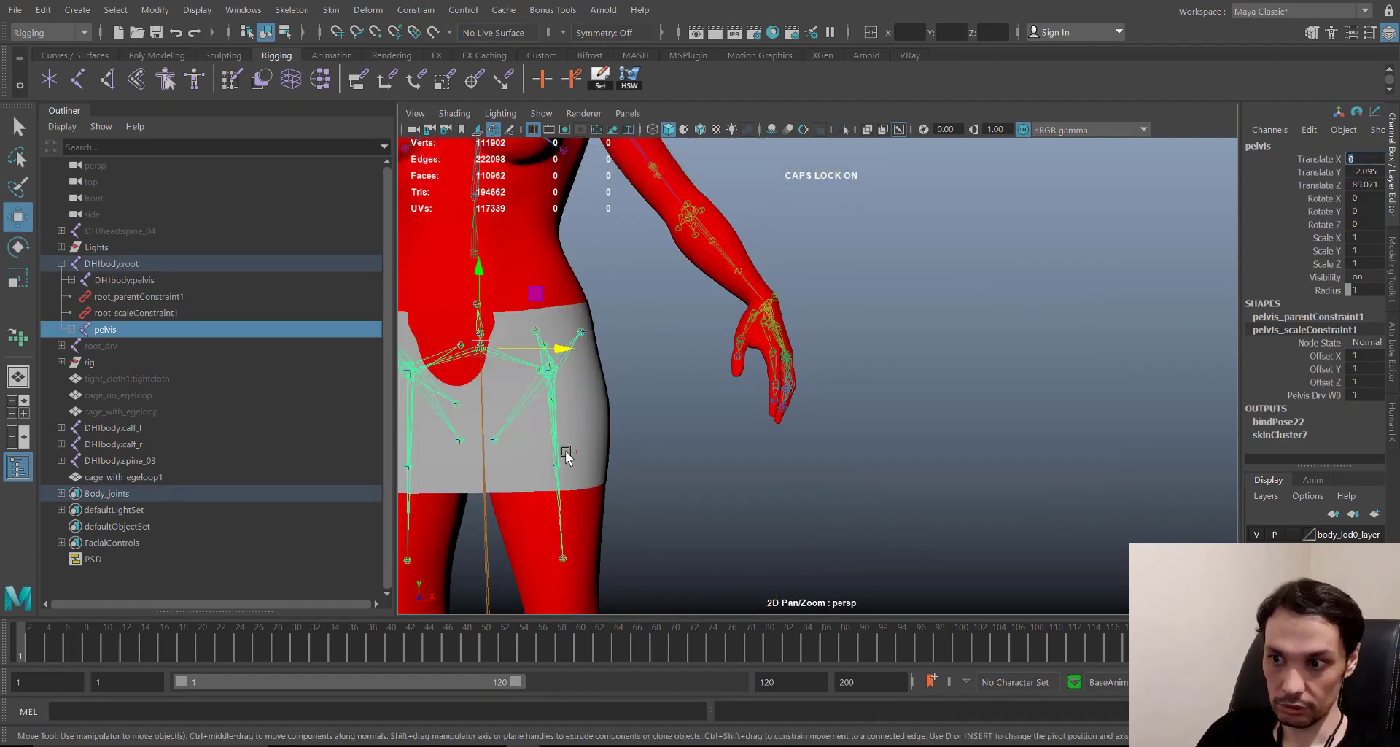
alt+middle_drag(485, 480, 851, 491)
scroll(893, 443, up, 3)
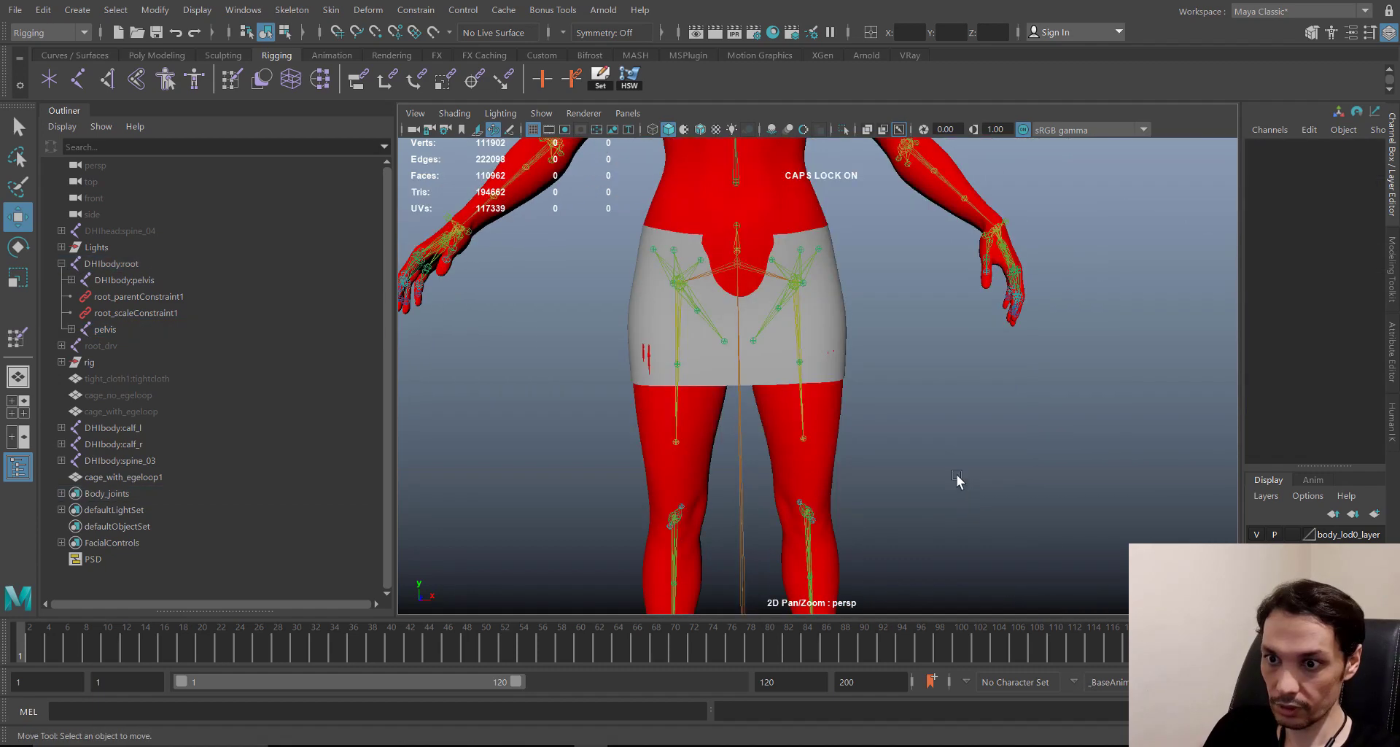
- Hide the duplicated pelvis joint chain and parent DHIbody:calf_r back under DHIbody:thigh_r
click(106, 329)
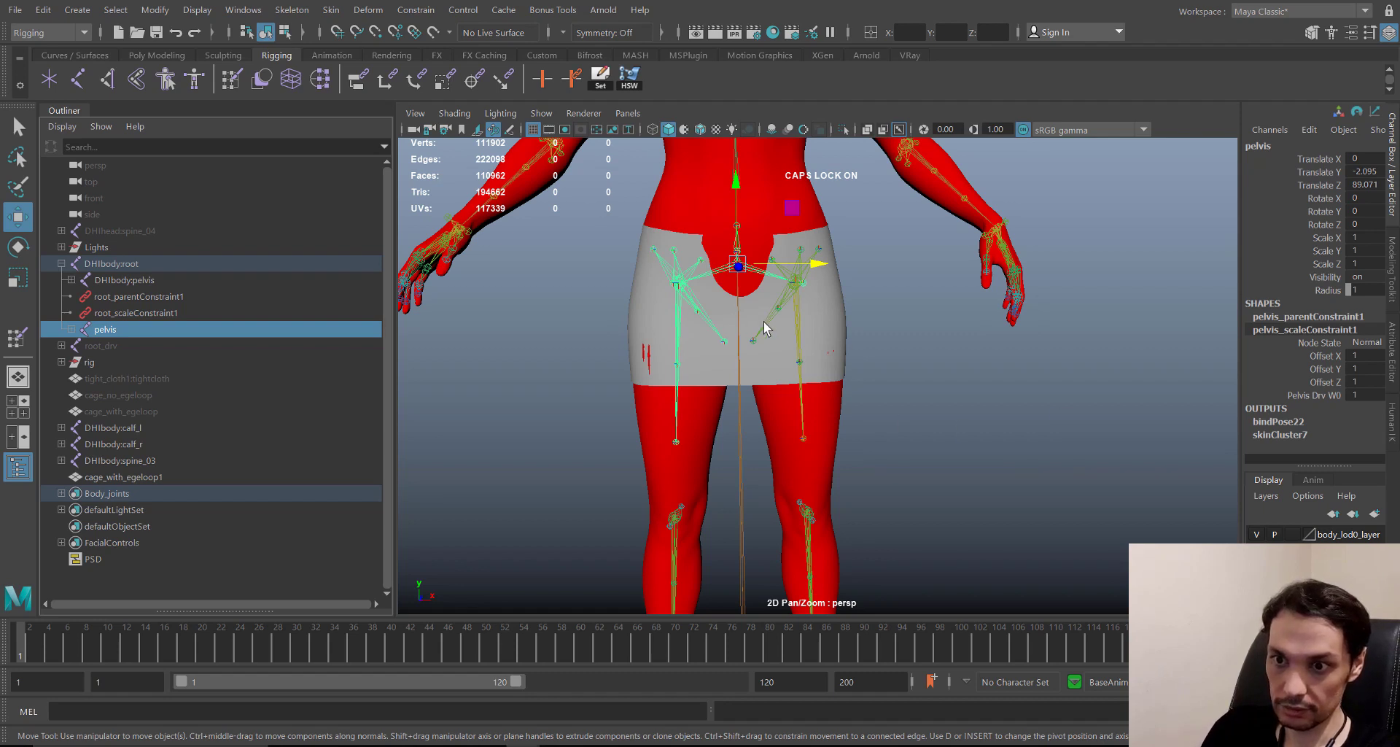
key(ctrl+h)
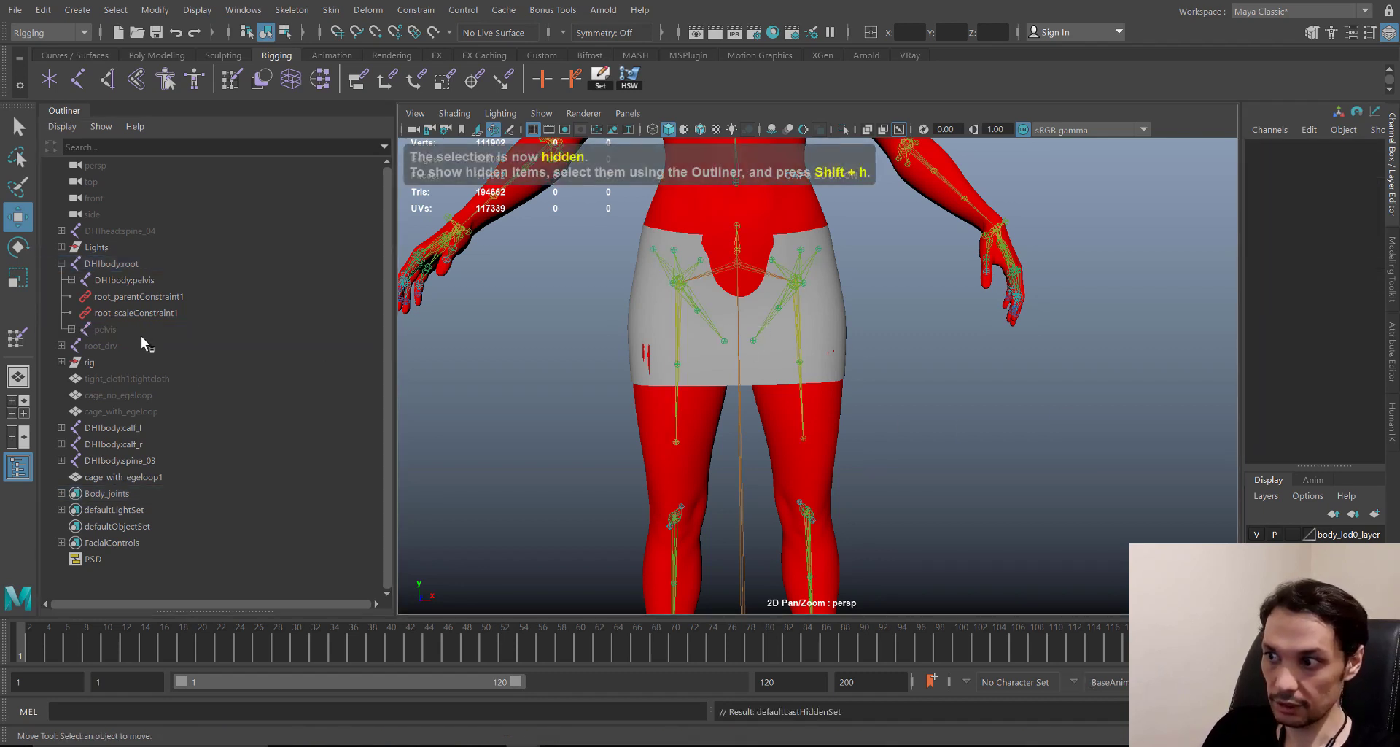
alt+drag(702, 461, 694, 533)
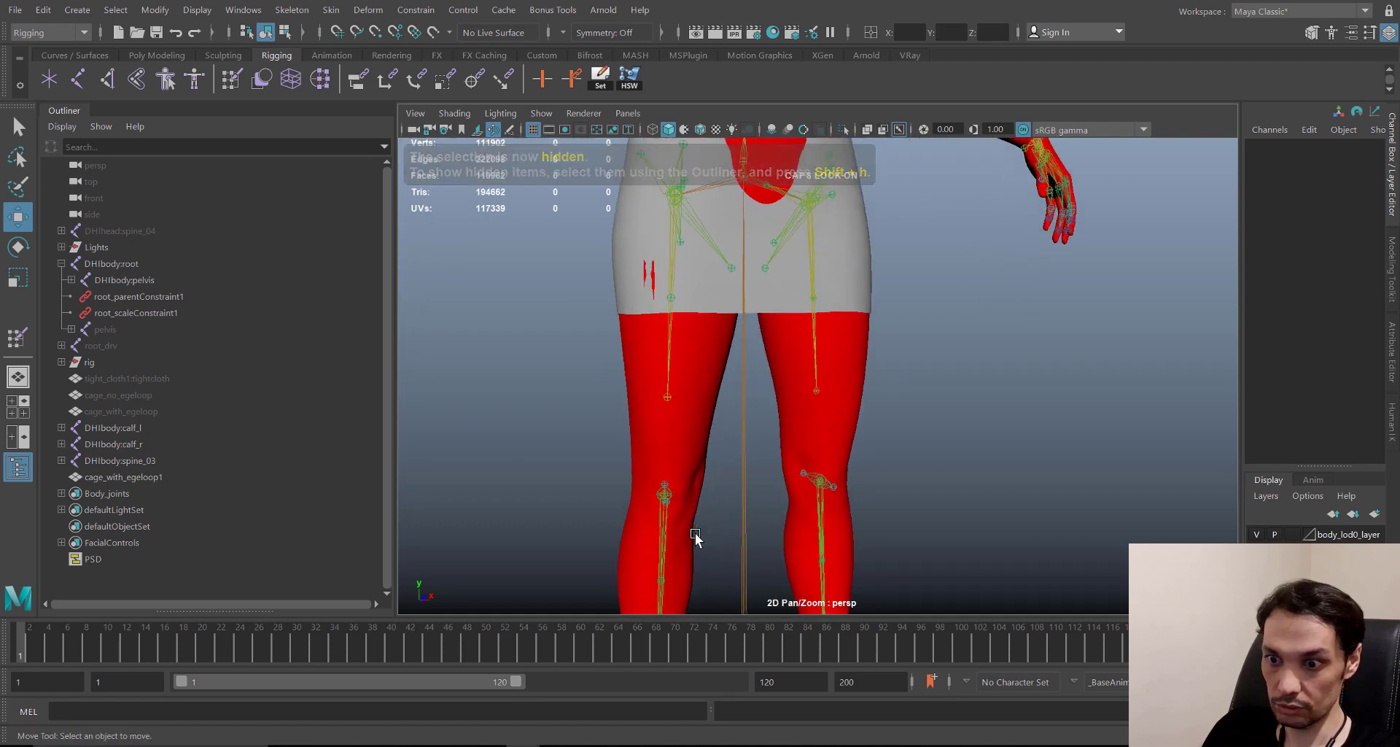
click(663, 513)
shift+click(664, 357)
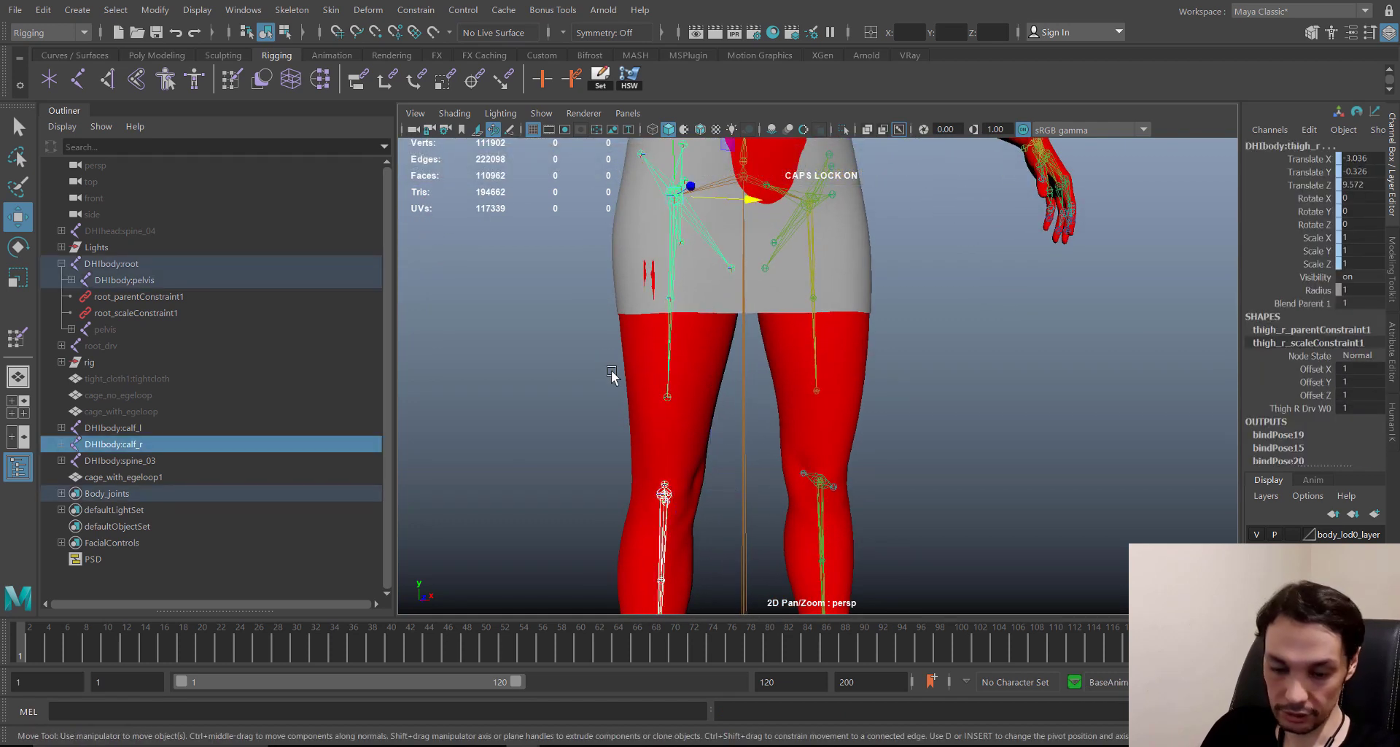
key(p)
- Parent DHIbody:calf_l back under DHIbody:thigh_l
alt+drag(852, 433, 827, 445)
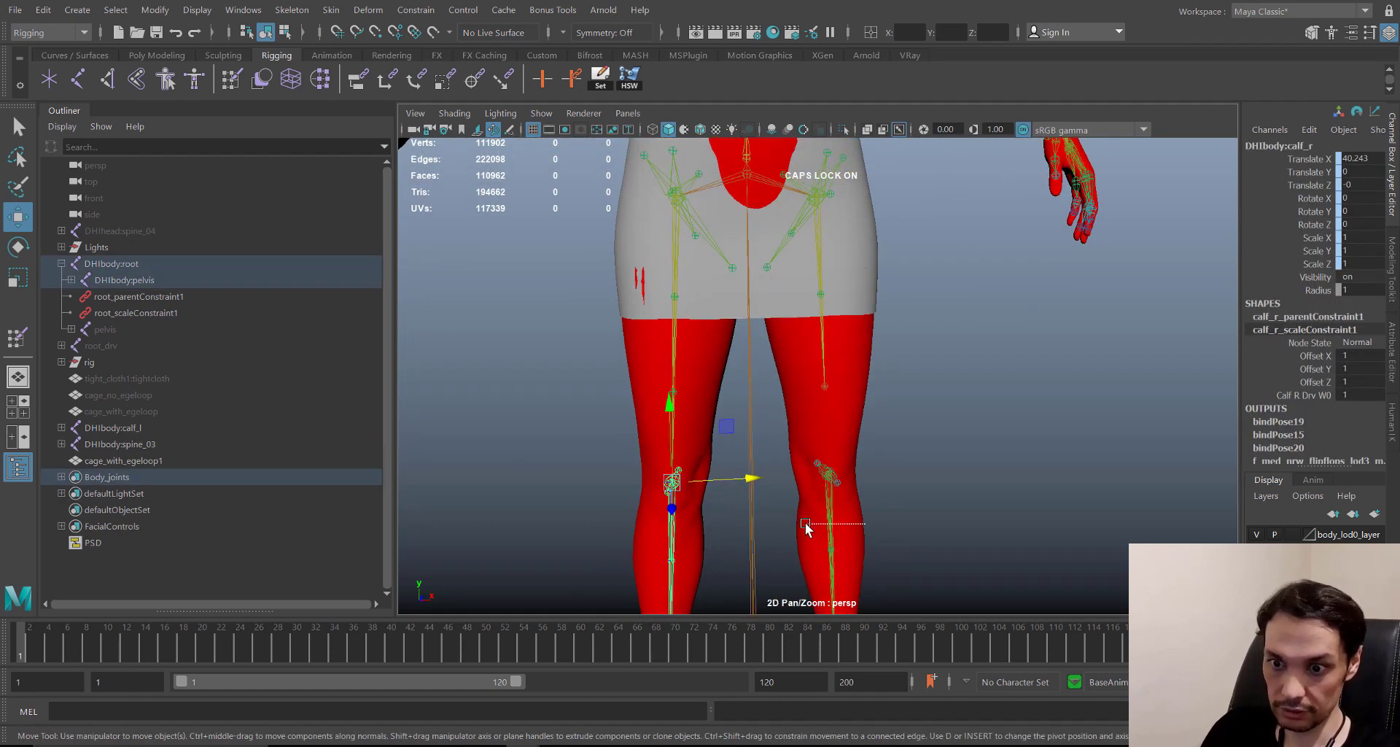
click(829, 521)
shift+click(805, 339)
key(p)
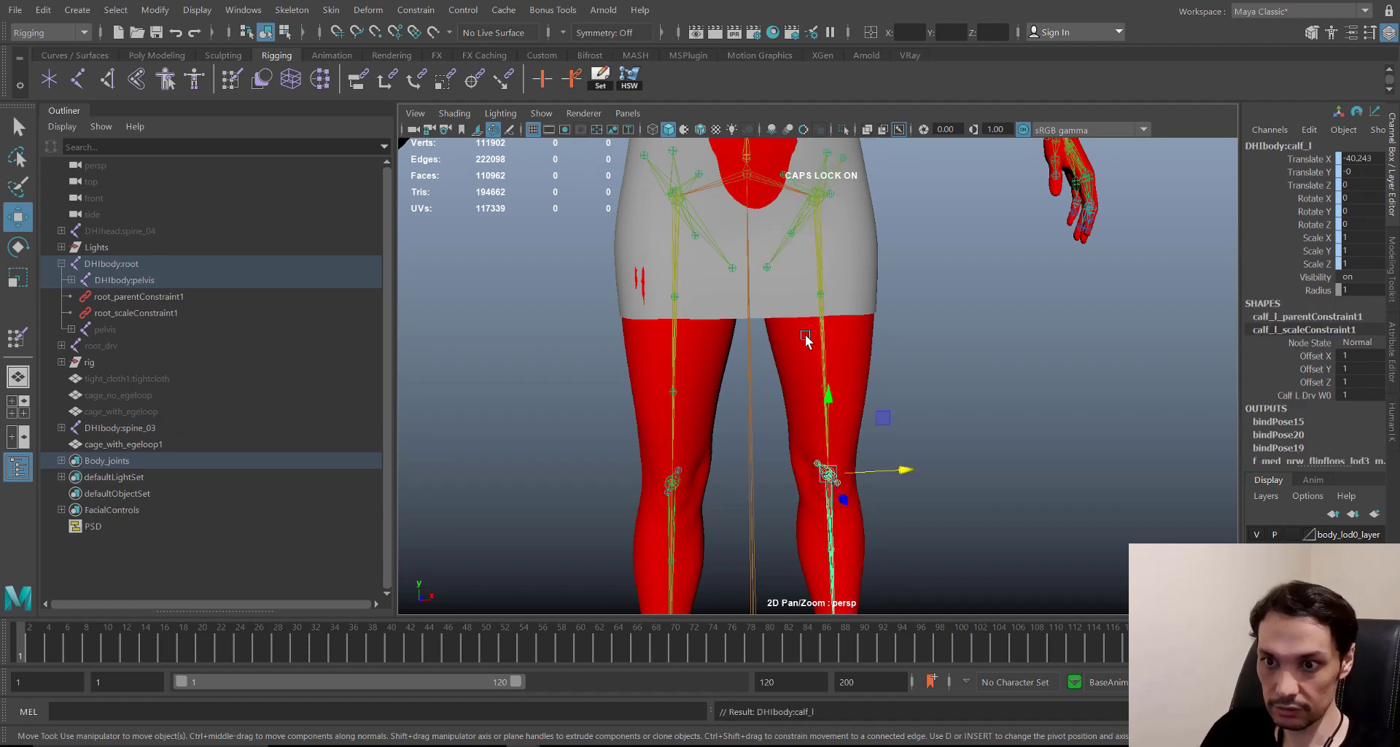
- Parent DHIbody:spine_03 back under the spine joint directly below it
alt+middle_drag(867, 229, 841, 441)
click(795, 286)
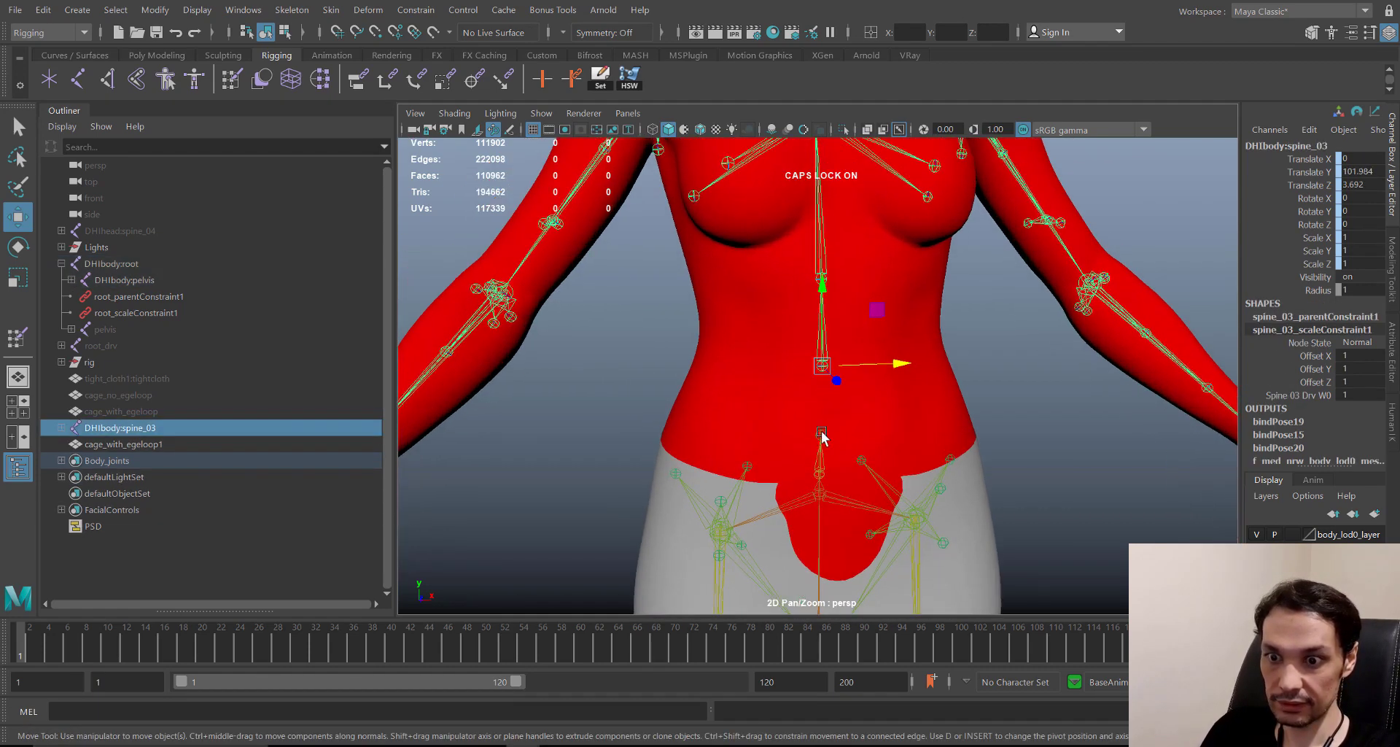
shift+click(822, 436)
key(p)
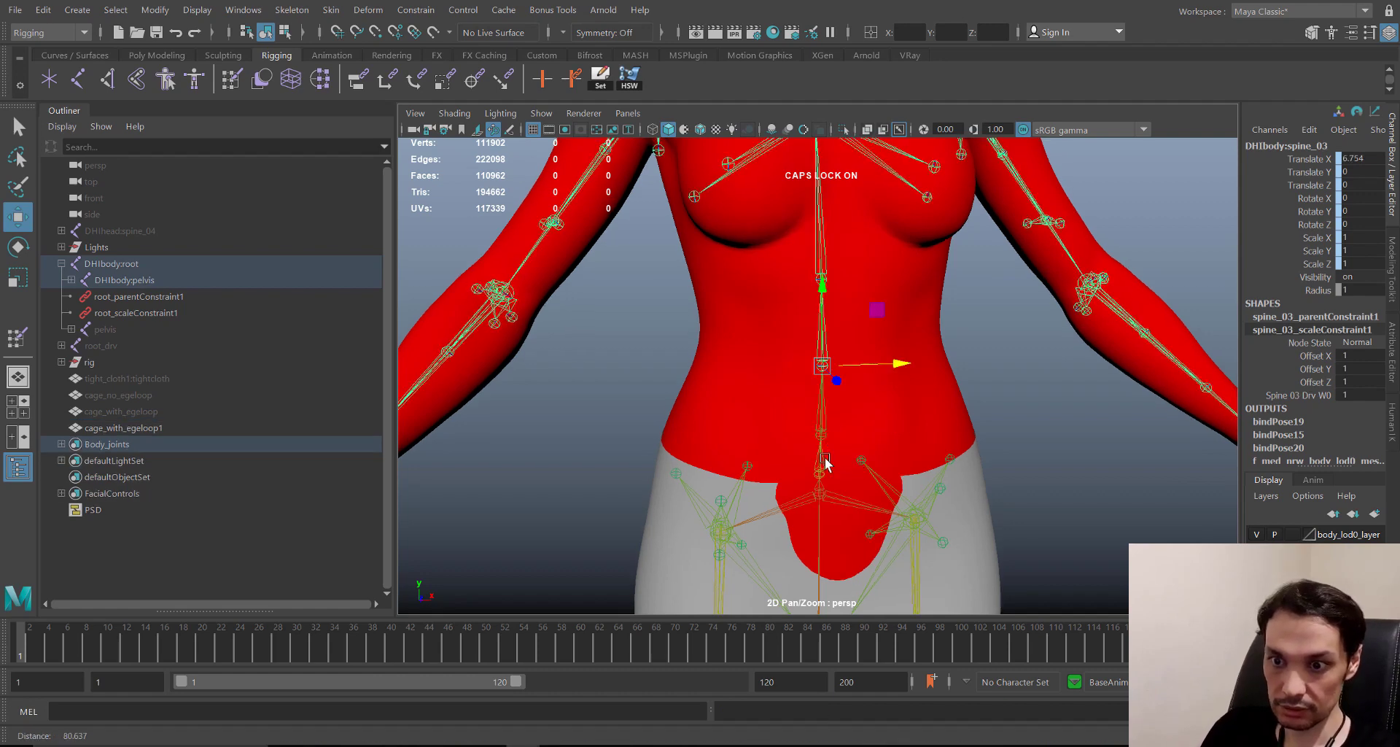
- Unhide the duplicated pelvis joint chain and the tight_cloth1:tightcloth dress
alt+right_drag(825, 463, 636, 459)
click(628, 501)
alt+middle_drag(857, 609, 838, 506)
alt+drag(837, 506, 755, 293)
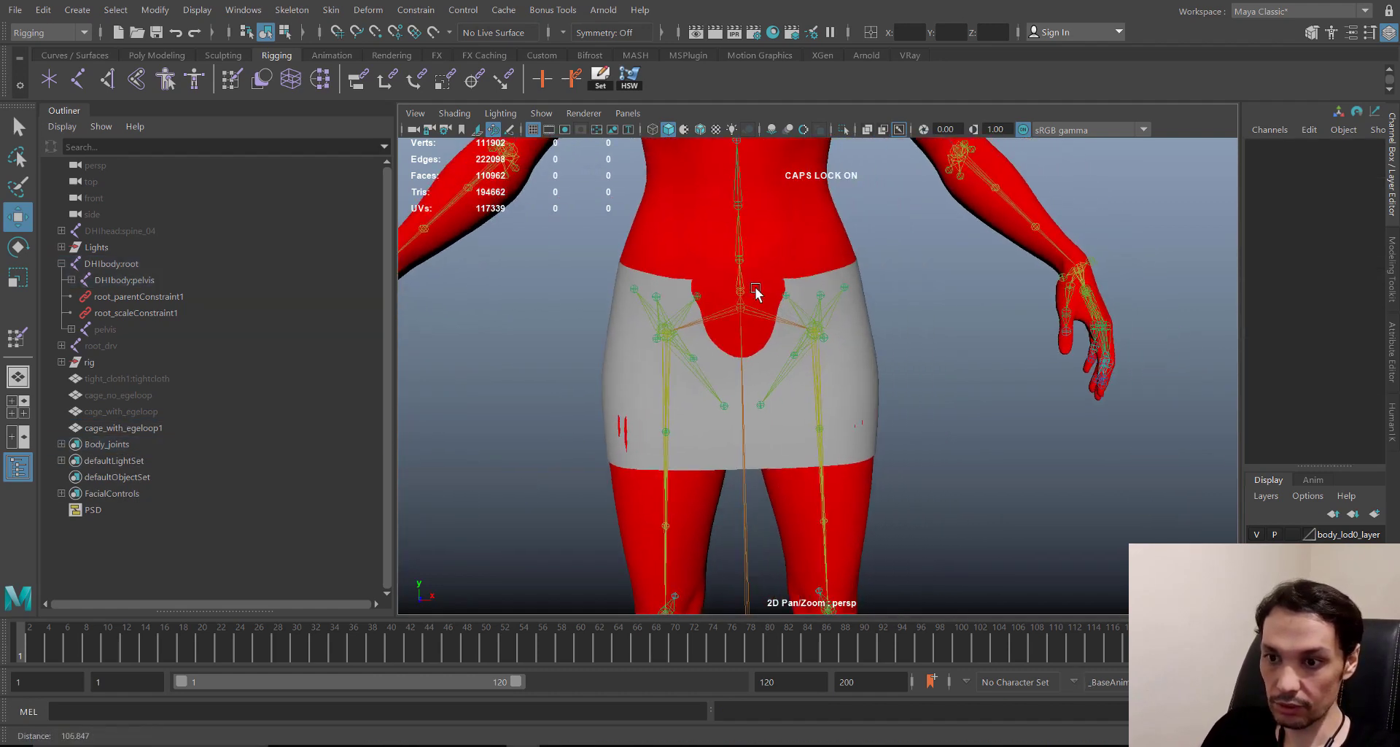
alt+right_drag(756, 294, 747, 382)
alt+drag(746, 381, 772, 426)
alt+right_drag(932, 466, 843, 479)
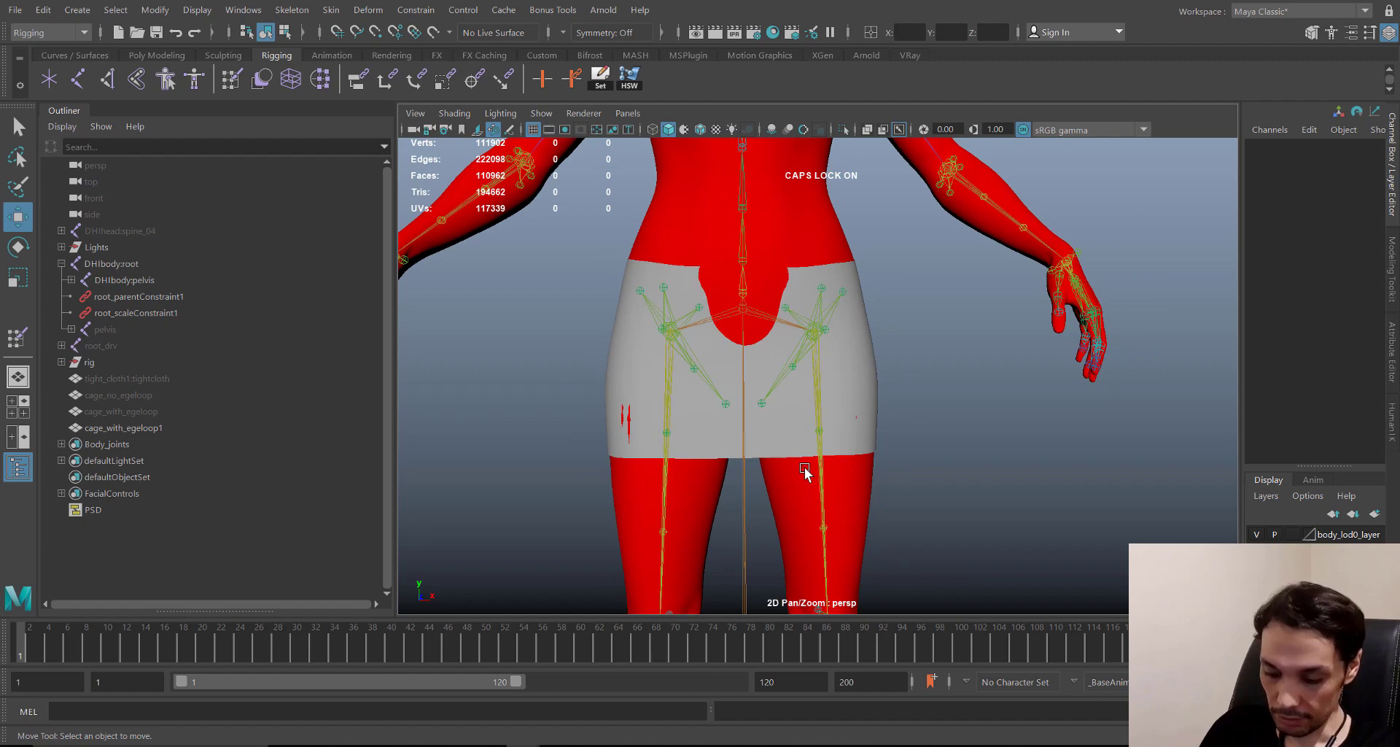
key(ctrl+shift+h)
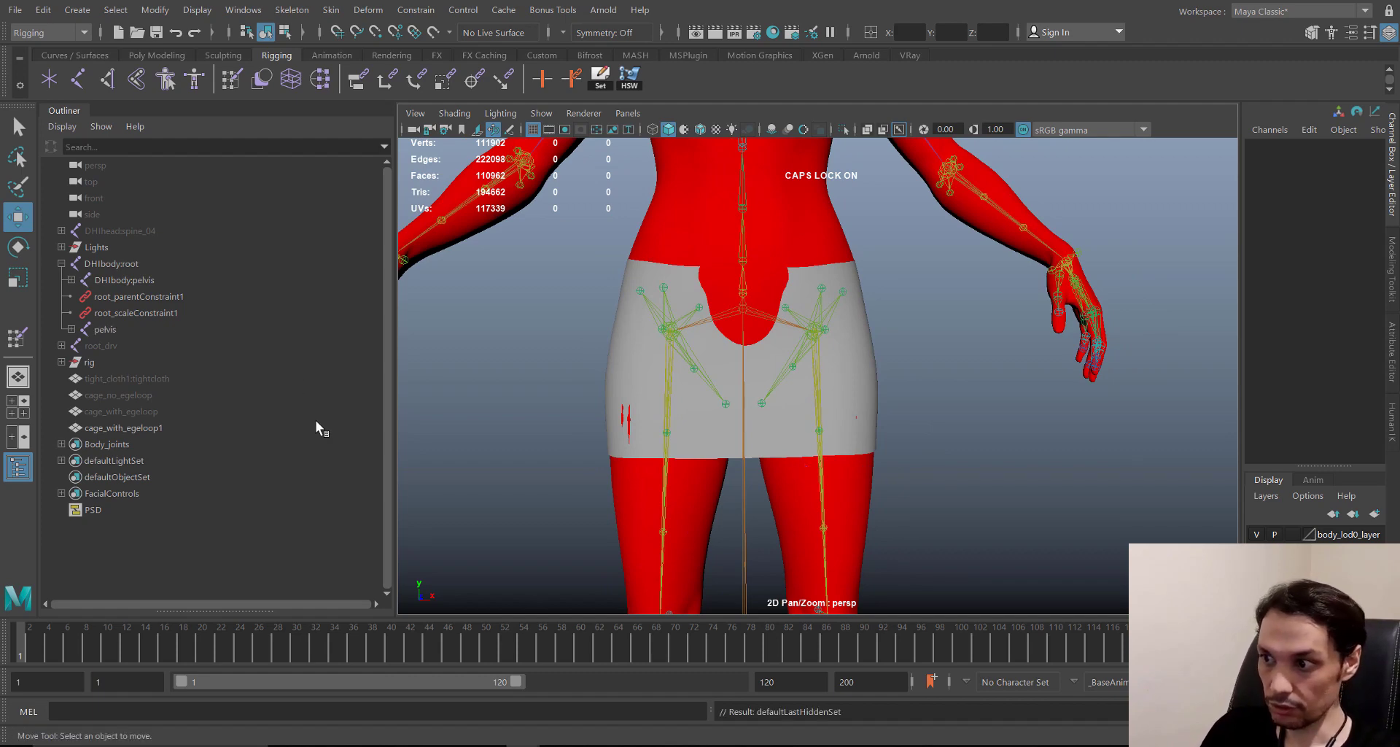
click(131, 380)
key(shift+h)
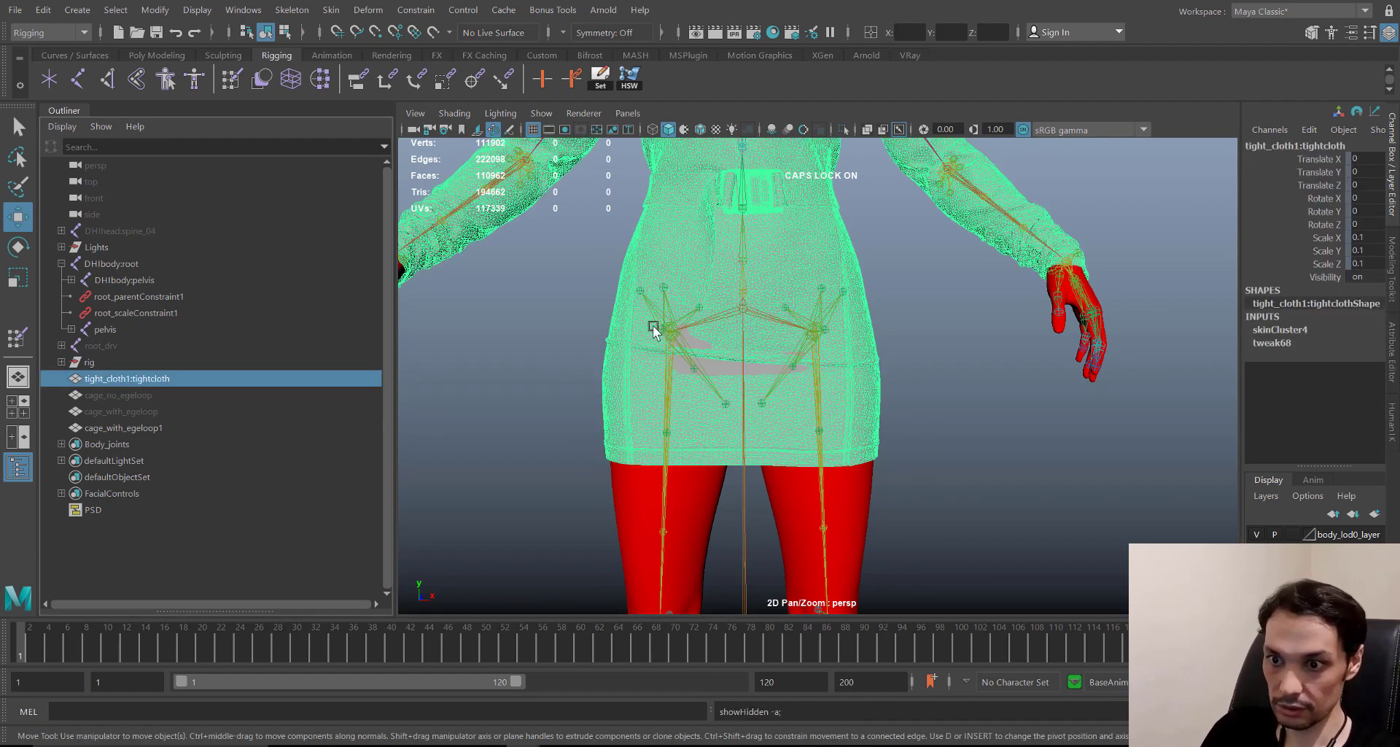
- In the front view, select the dress's skirt vertices from the height of the thigh joints down to the hem
scroll(703, 315, up, 2)
key(space)
drag(836, 359, 832, 392)
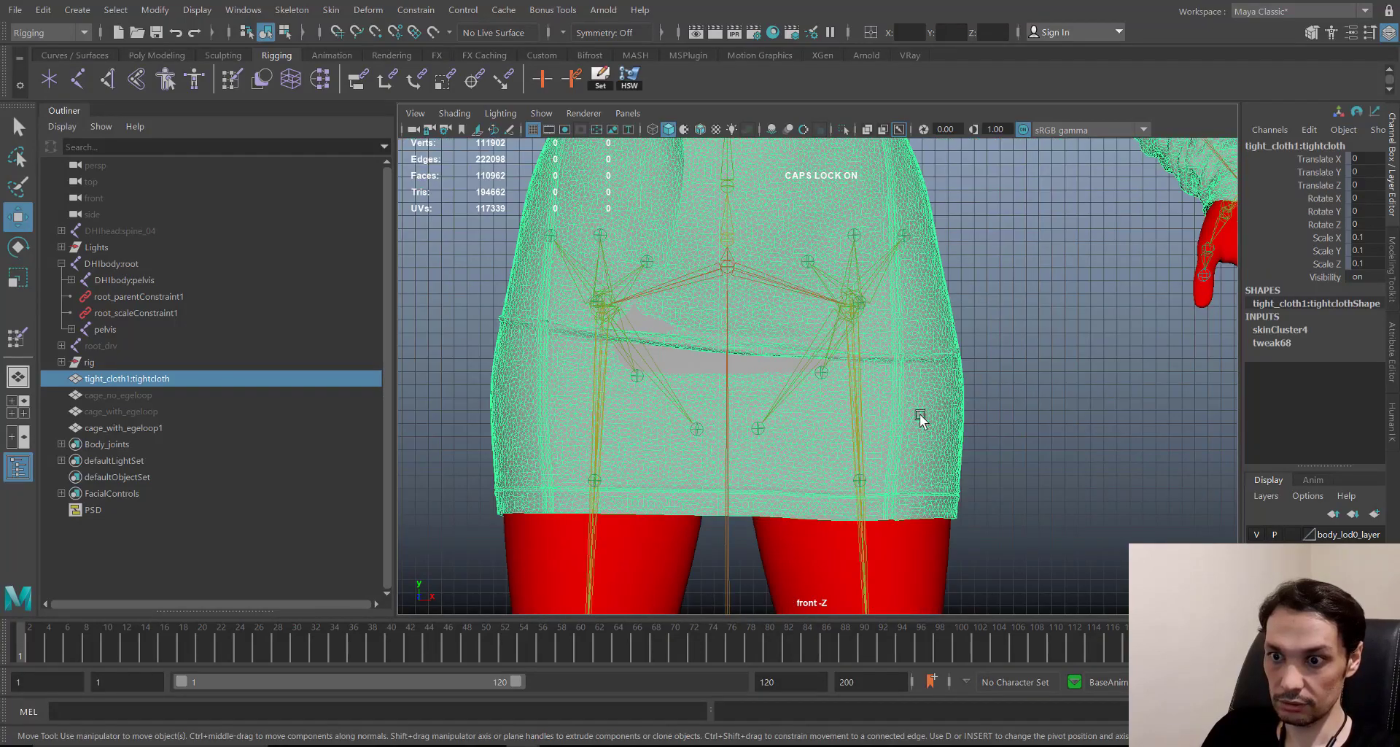
scroll(838, 350, down, 1)
alt+middle_drag(743, 279, 778, 361)
scroll(934, 274, down, 1)
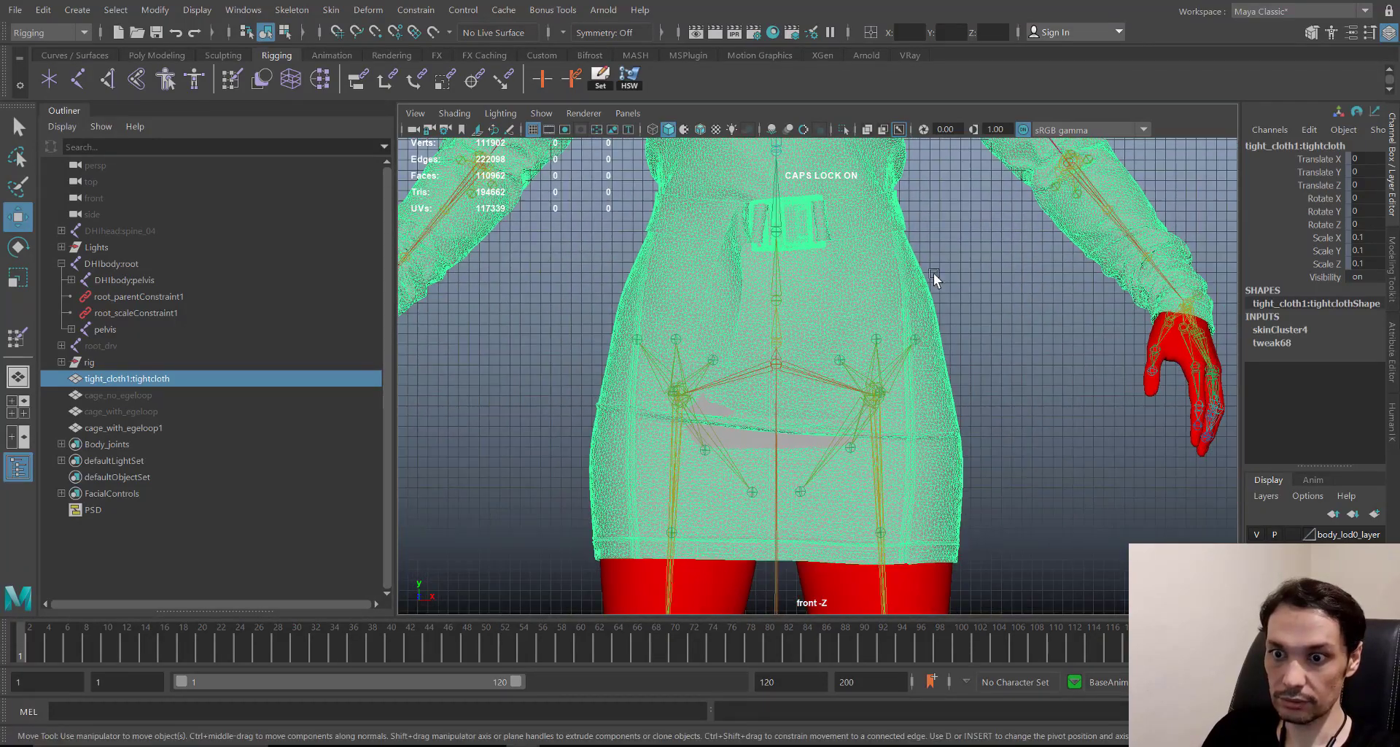
alt+middle_drag(933, 251, 931, 237)
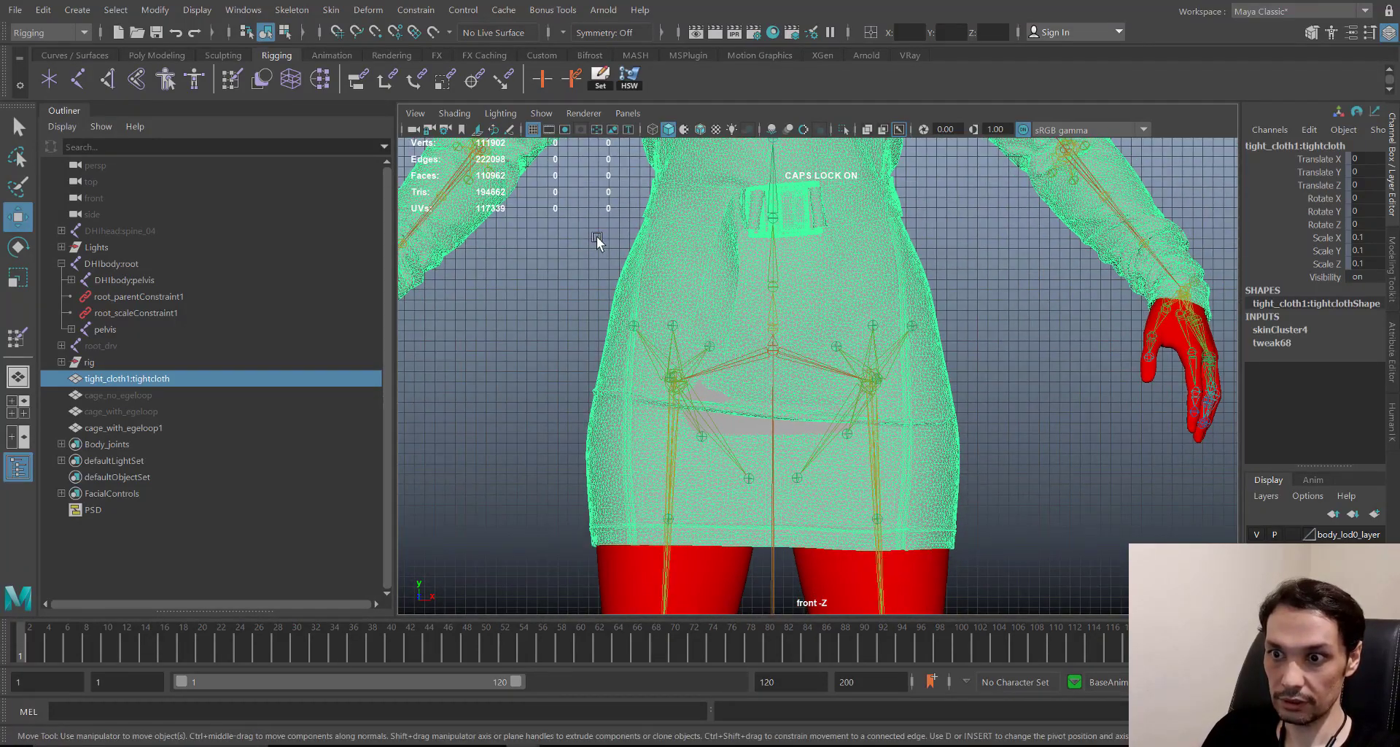
key(F8)
alt+middle_drag(889, 237, 882, 190)
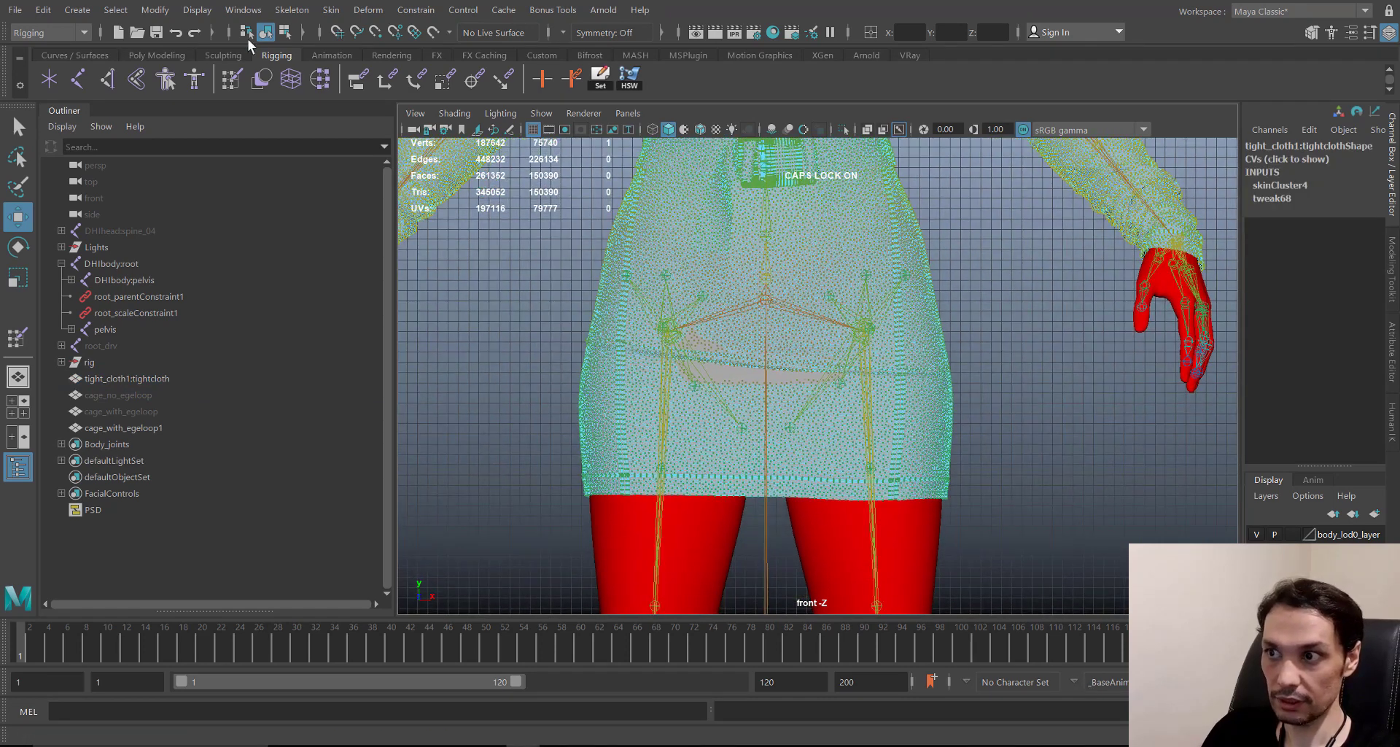
click(285, 32)
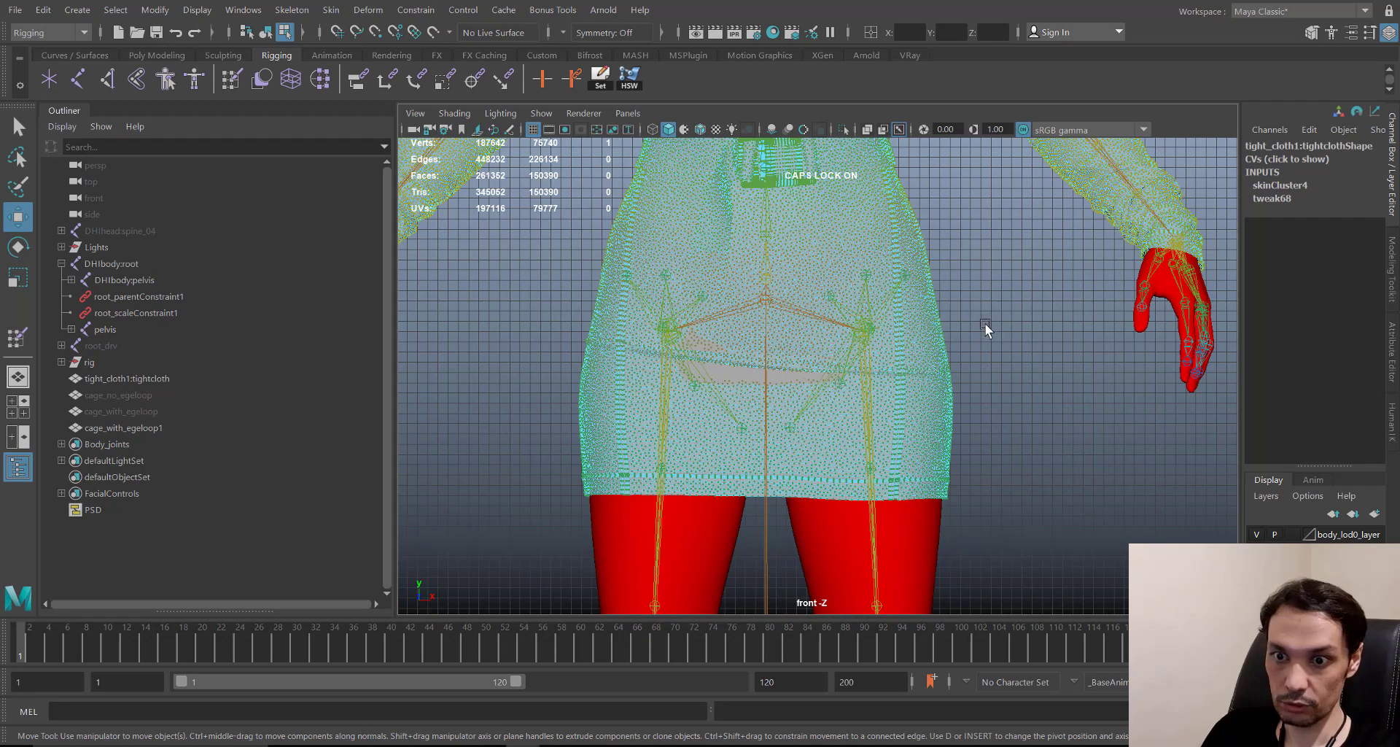
drag(987, 324, 489, 535)
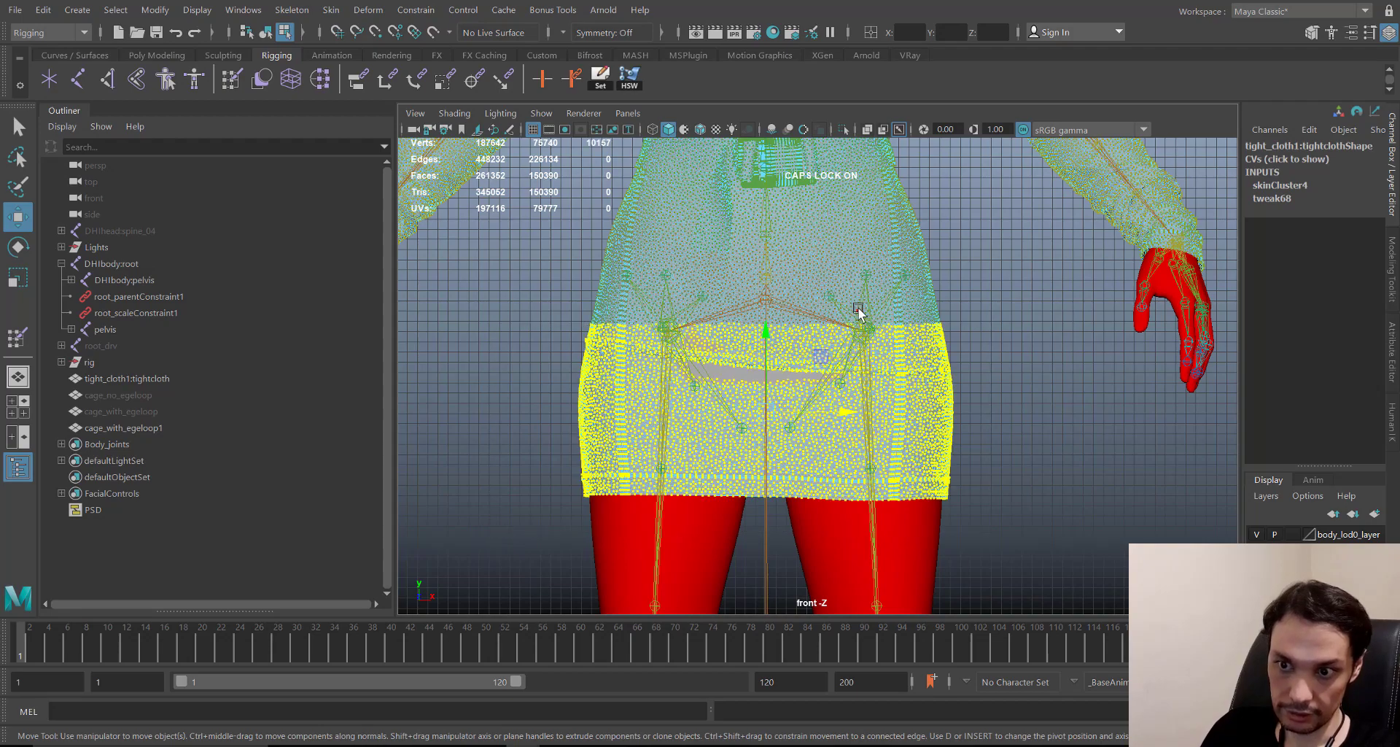
- Copy the skin weights from cage_with_egeloop1 to the selected lower skirt vertices of tight_cloth1:tightcloth
scroll(859, 292, up, 4)
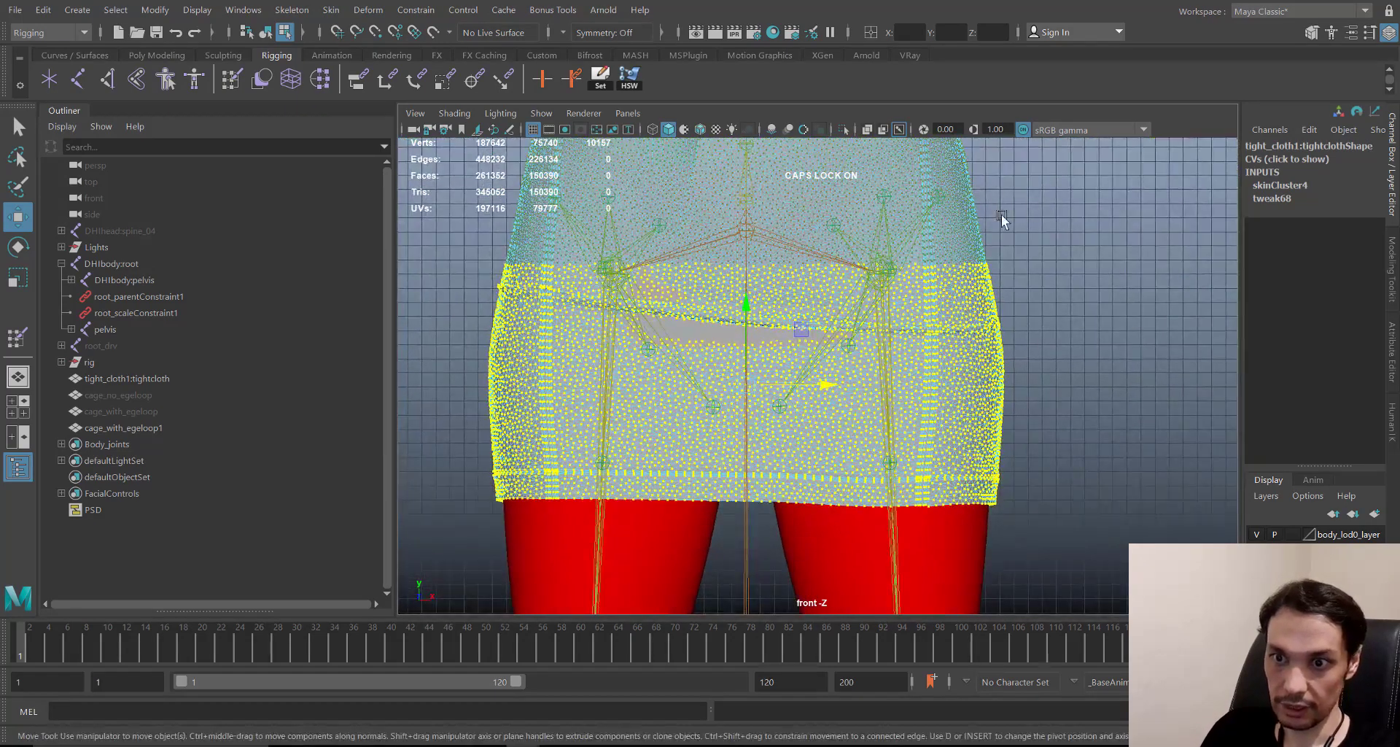
alt+middle_drag(1002, 217, 1014, 280)
alt+middle_drag(731, 326, 734, 335)
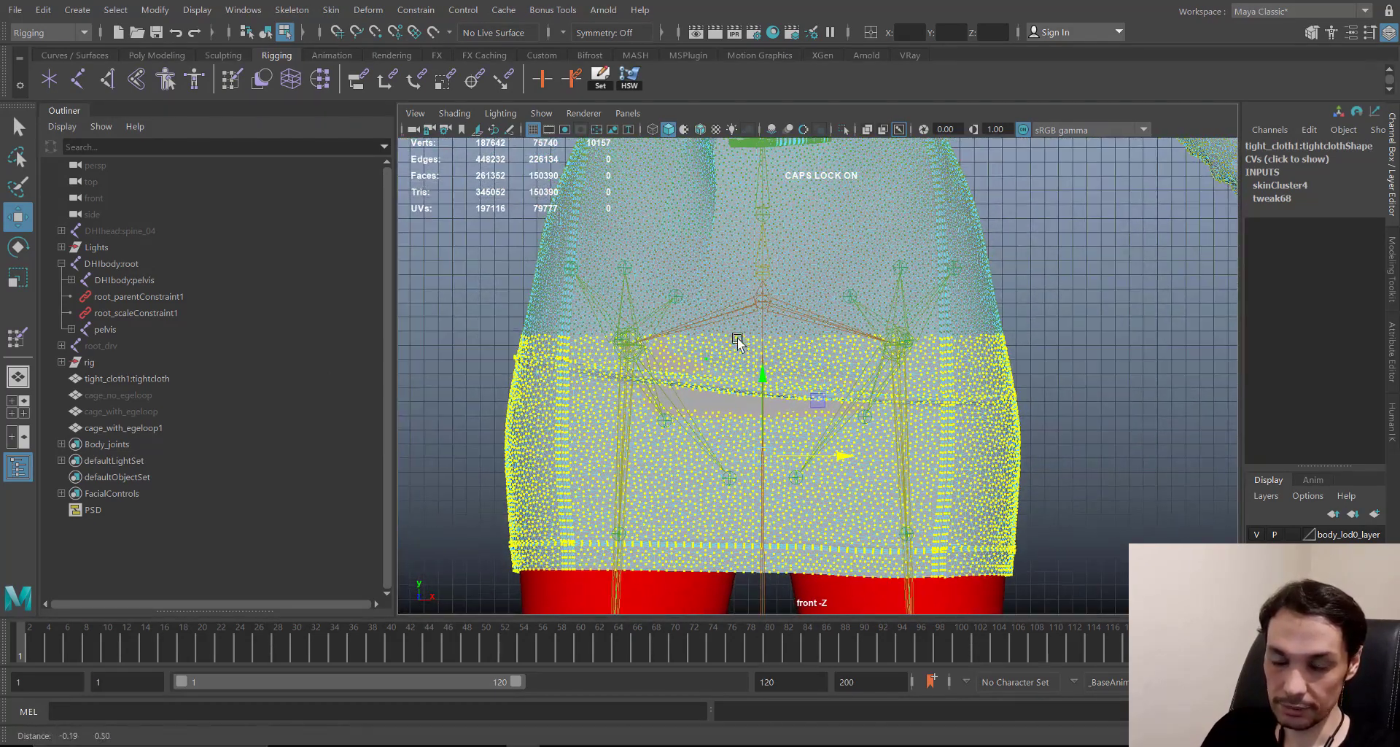
right_click(922, 204)
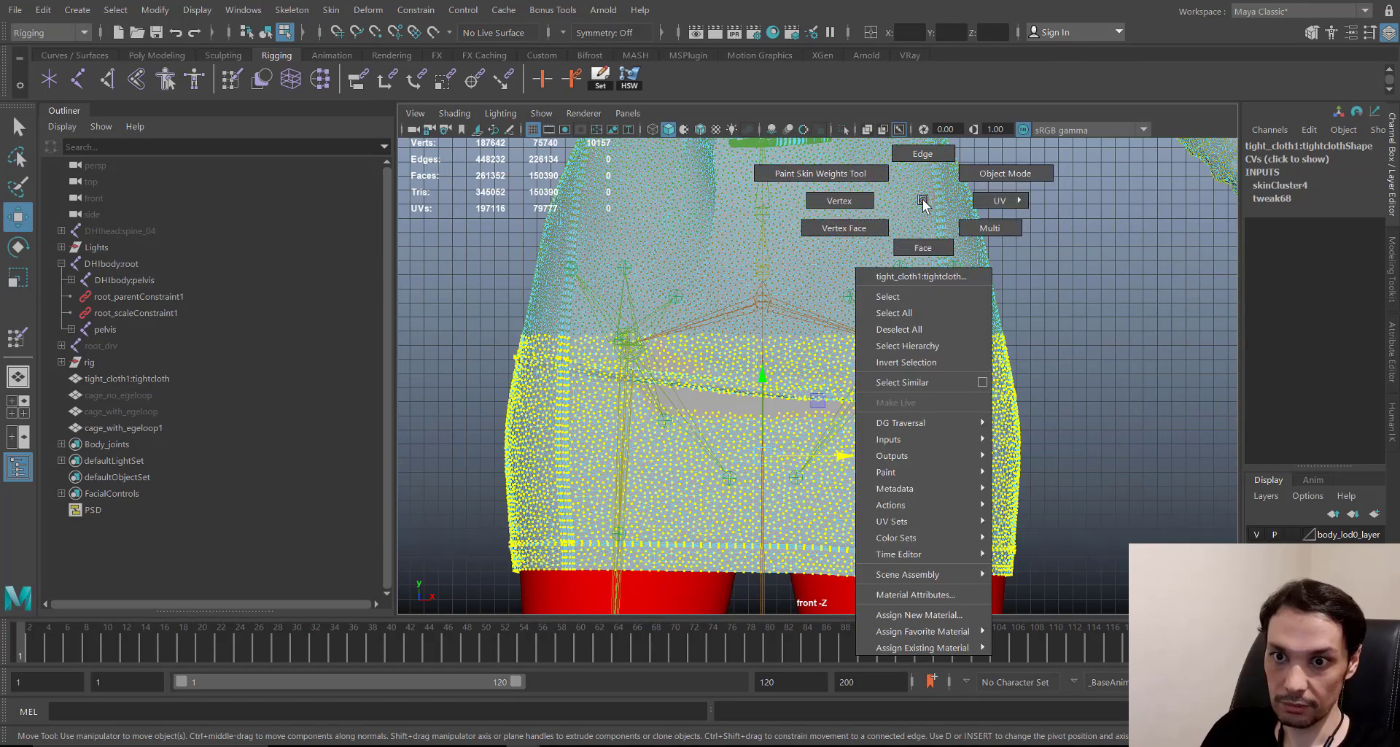
click(980, 175)
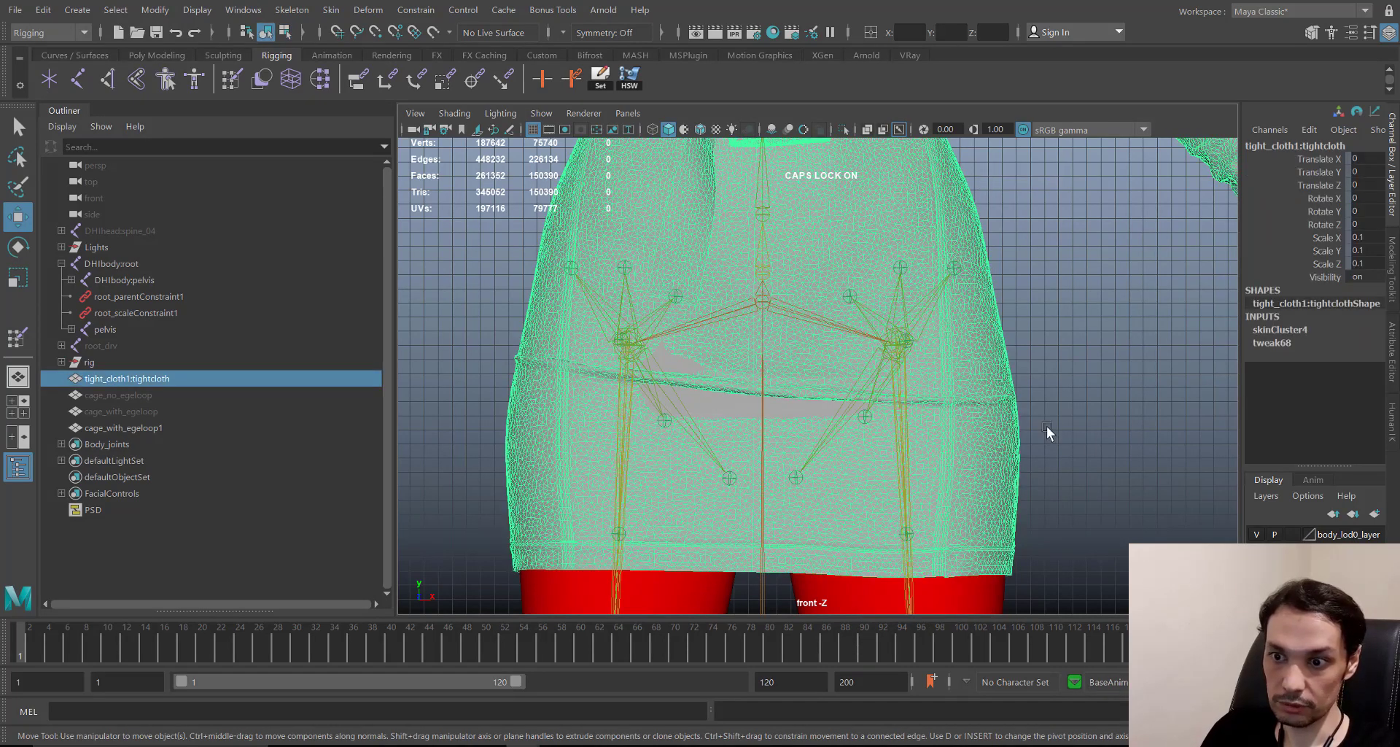
click(728, 405)
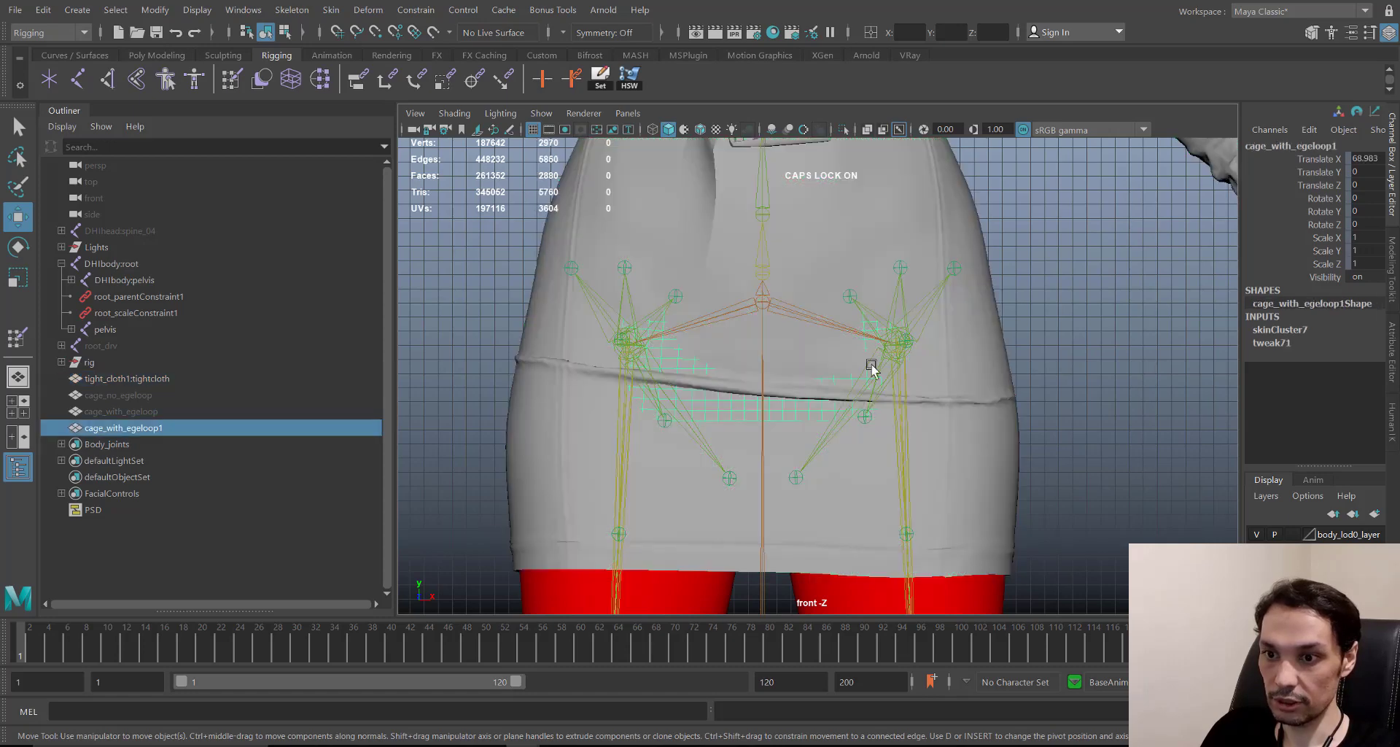
shift+click(964, 198)
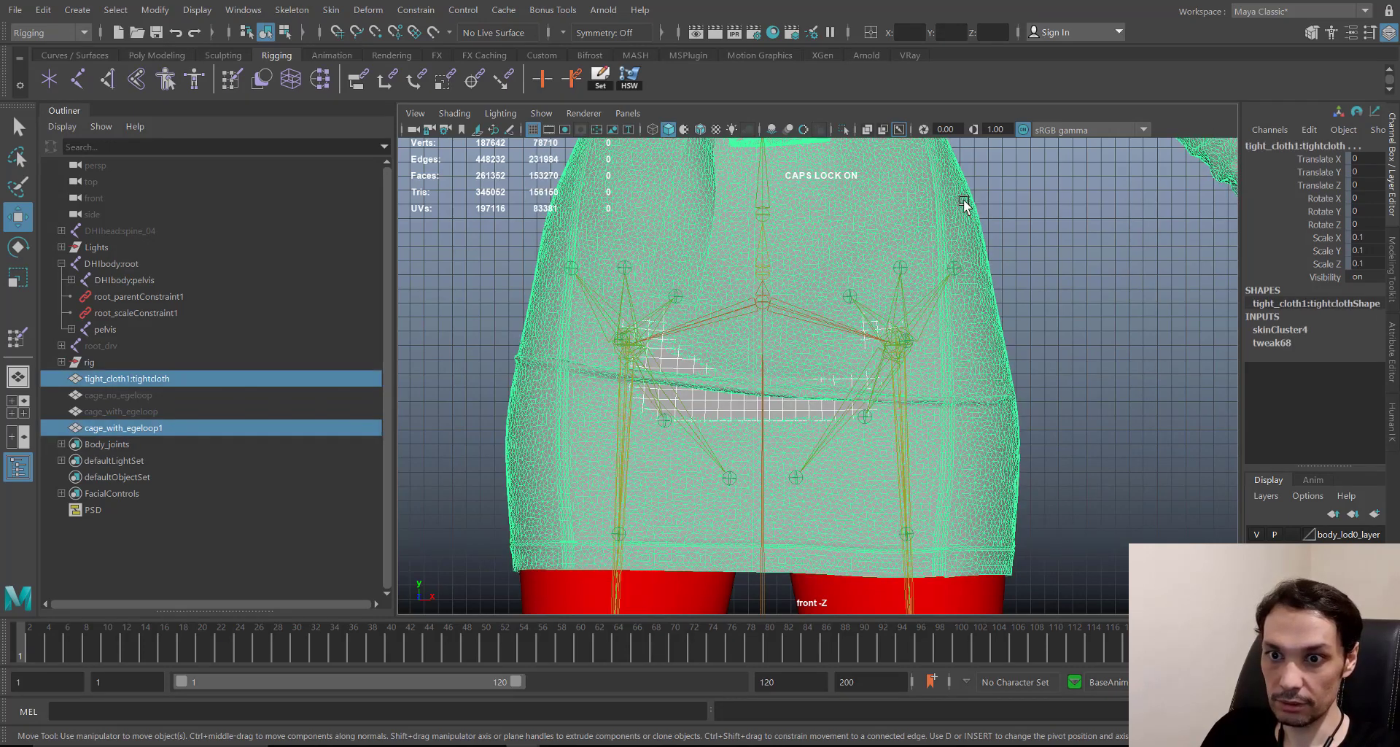
right_click(964, 203)
right_drag(964, 203, 881, 205)
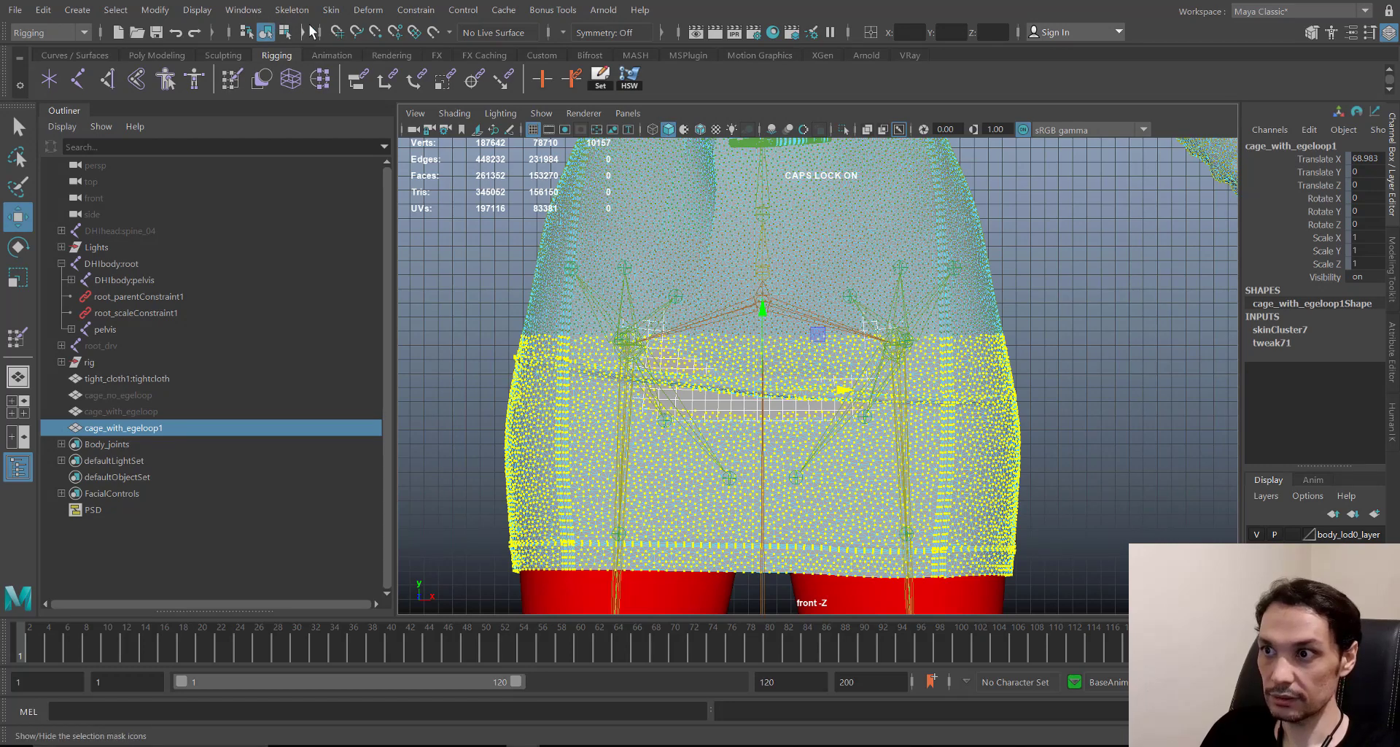
click(331, 12)
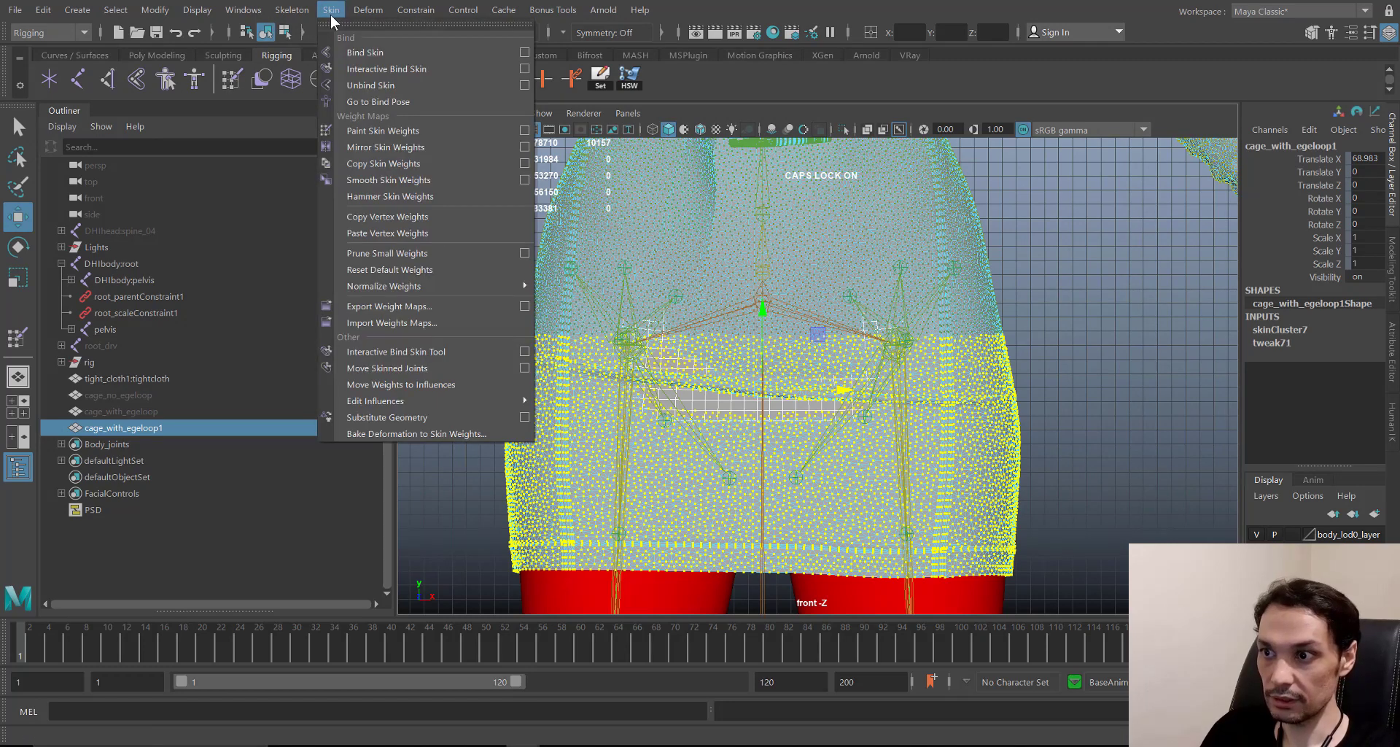
click(394, 163)
click(793, 419)
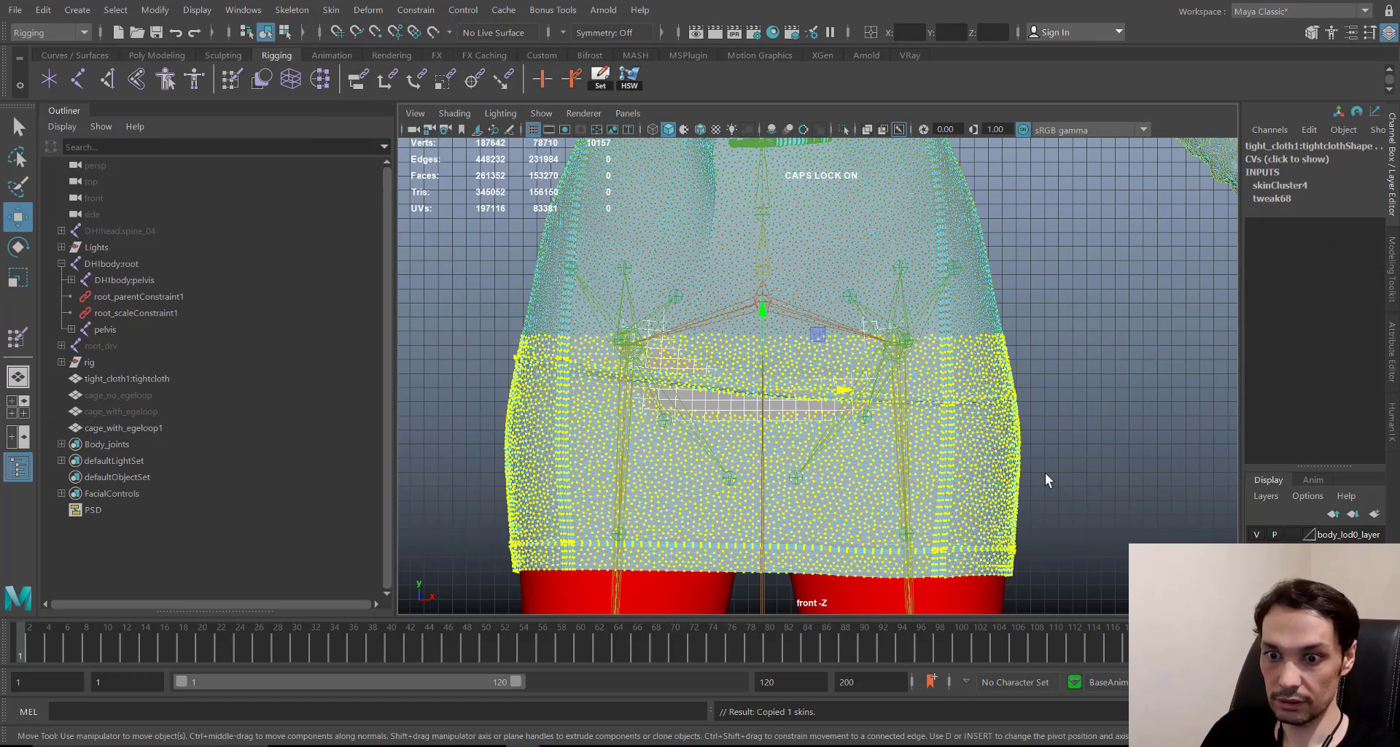
- Return to the perspective view, hide the DHIbody:root skeleton and show the root_drv skeleton
key(space)
drag(953, 472, 934, 348)
scroll(813, 401, down, 2)
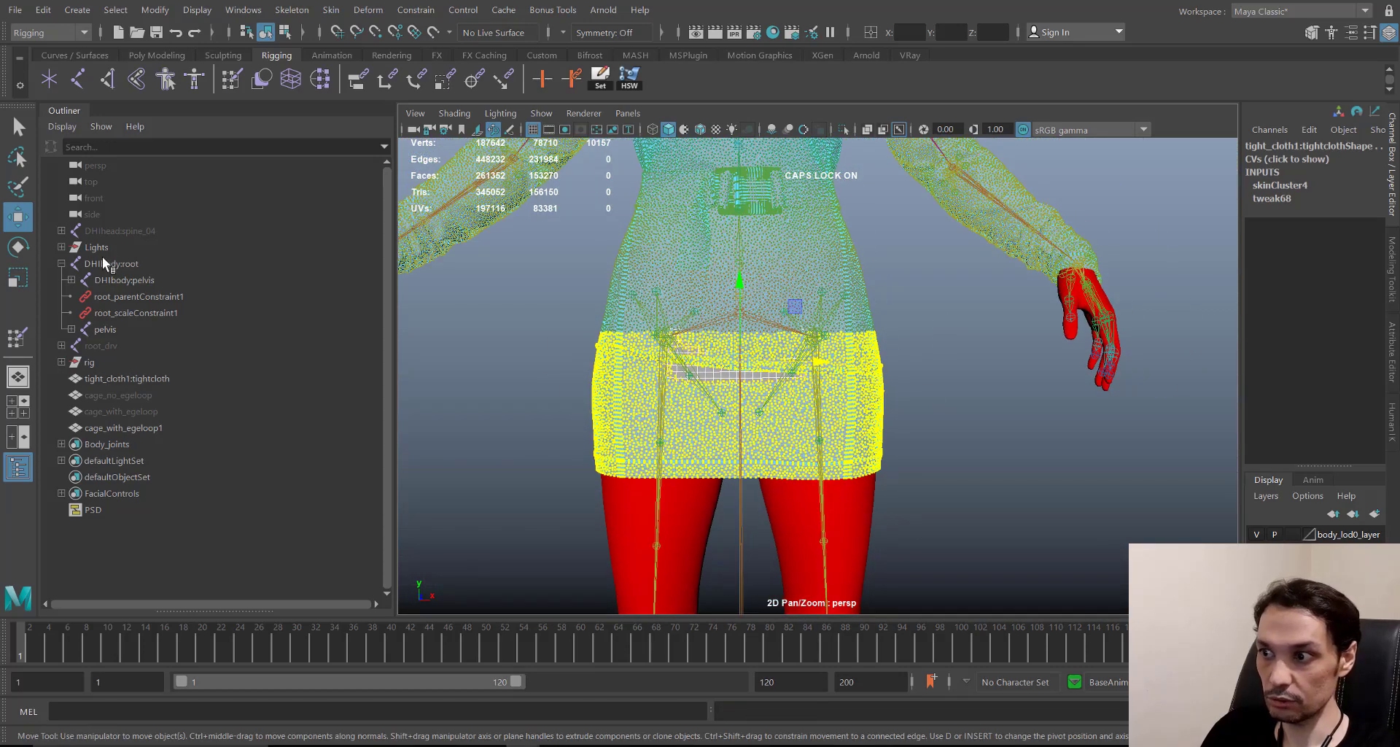
click(61, 264)
click(109, 263)
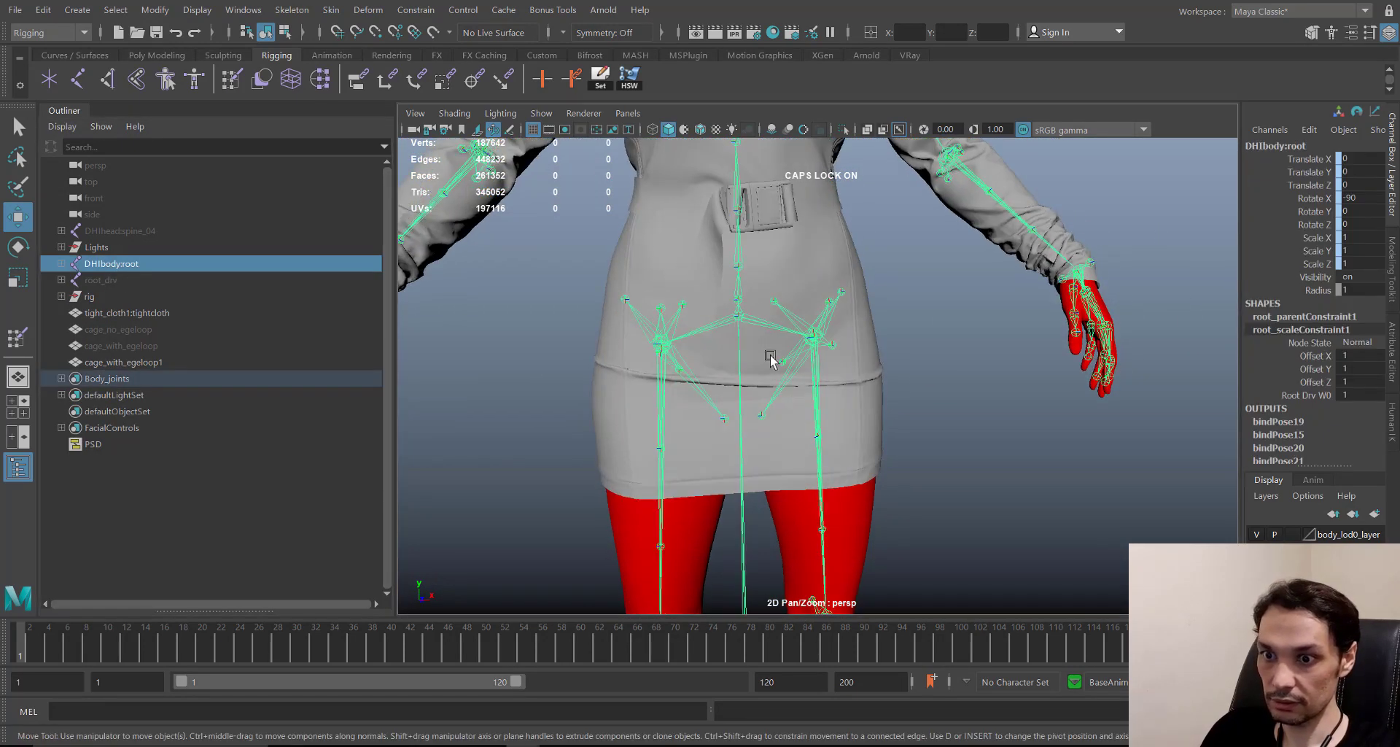
alt+right_drag(771, 317, 775, 365)
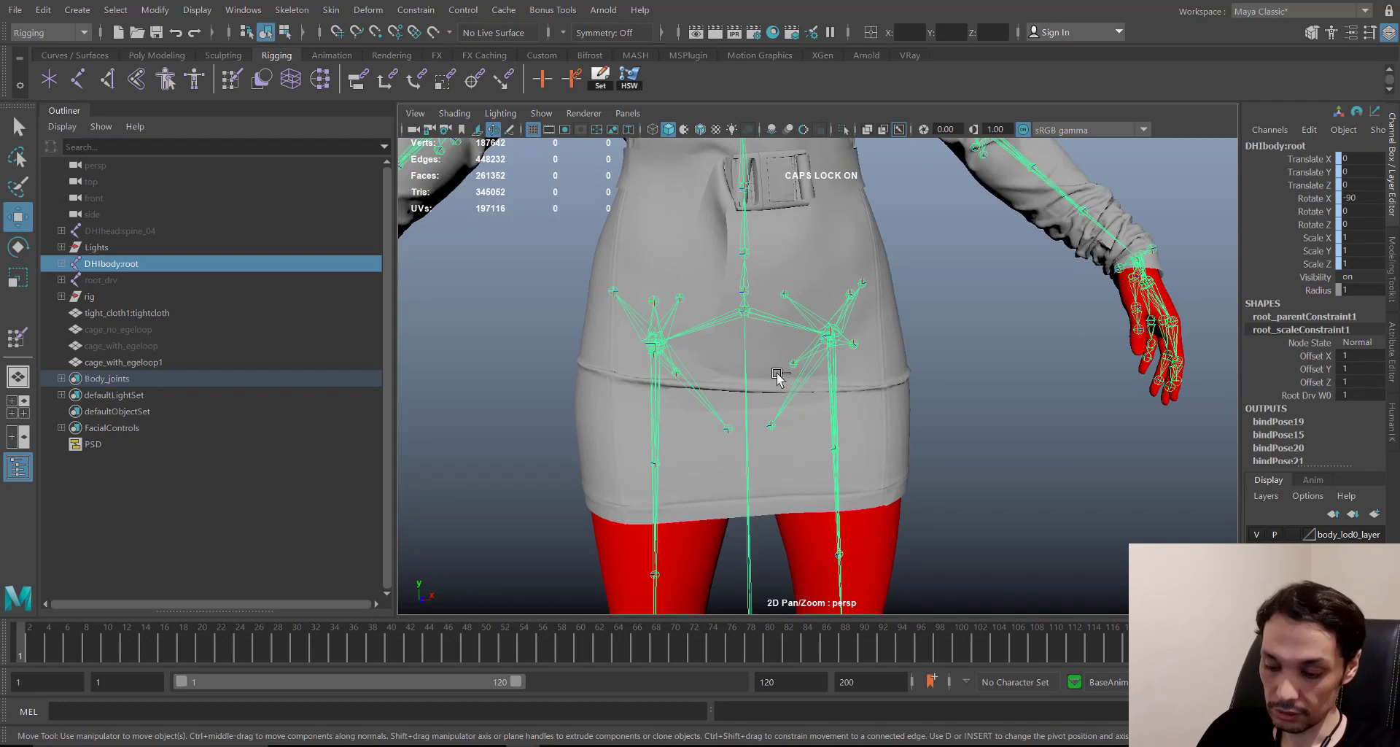
mouse_move(751, 353)
alt+mouse_down()
mouse_move(751, 317)
mouse_move(759, 330)
alt+mouse_up()
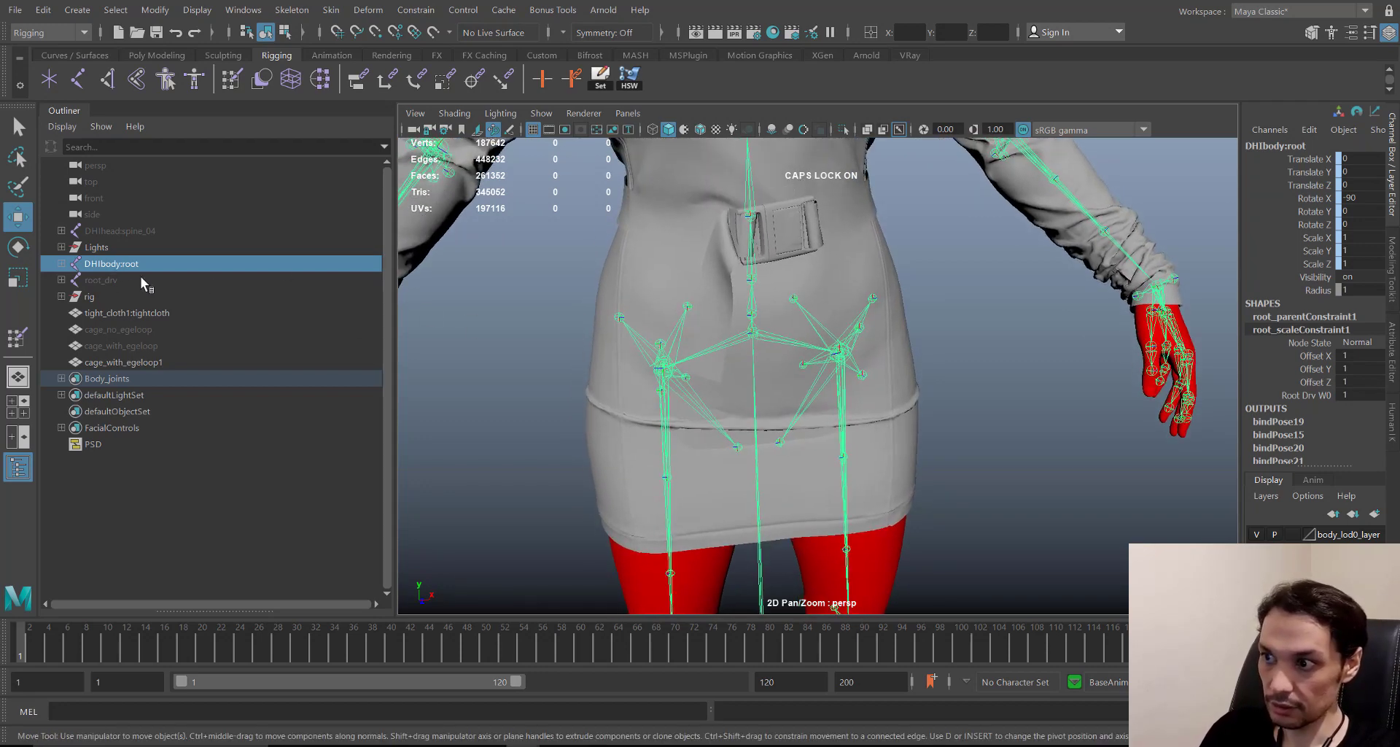
key(ctrl+h)
click(121, 281)
key(shift+h)
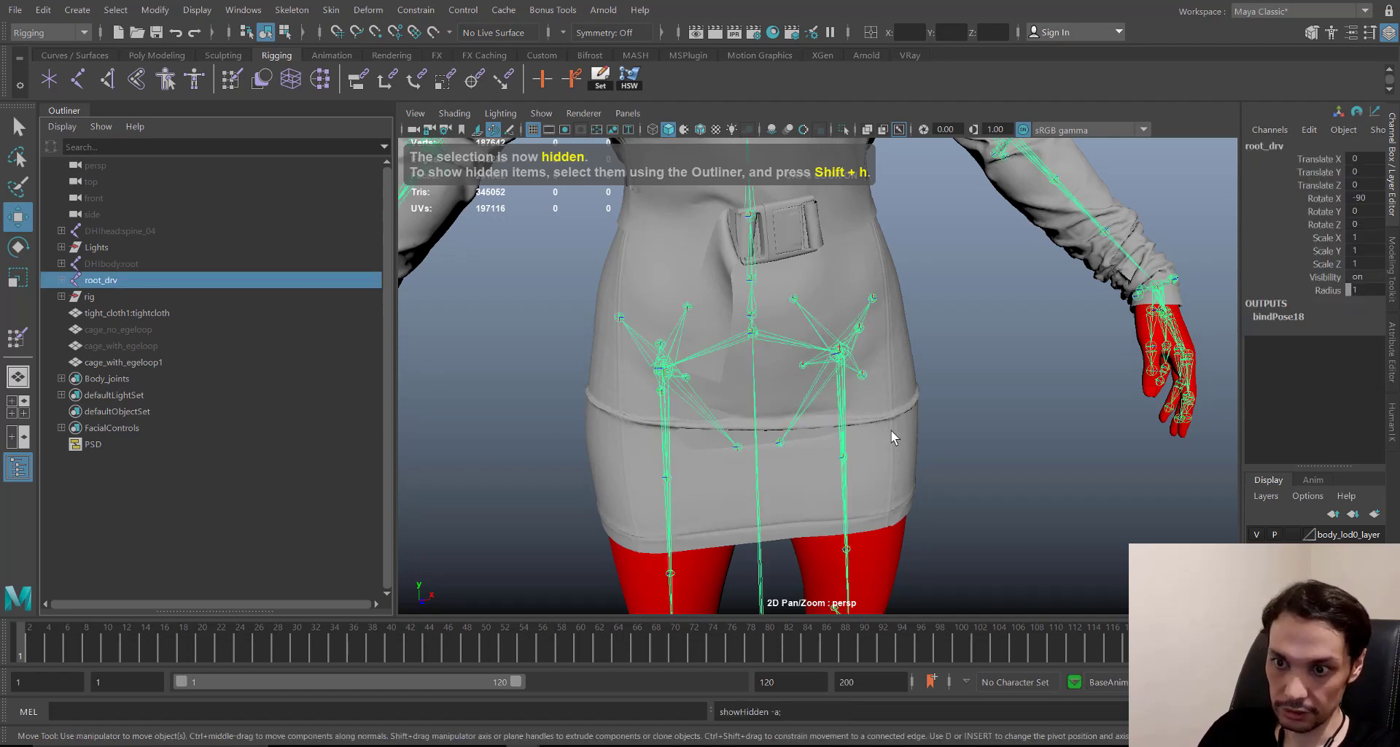
- Rotate the thigh_l_drv joint to test how the dress's skirt deforms with the copied weights
click(845, 503)
alt+drag(875, 506, 886, 467)
key(e)
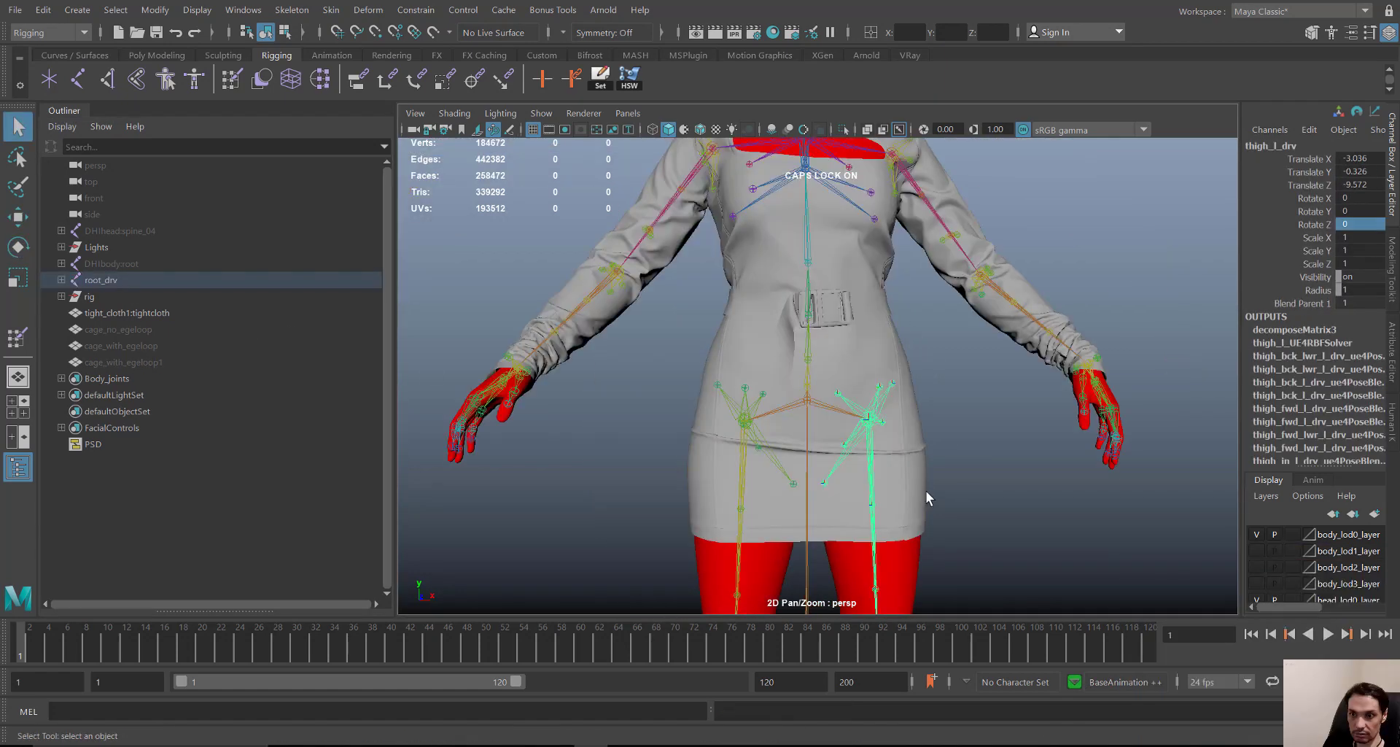
alt+middle_drag(894, 424, 864, 404)
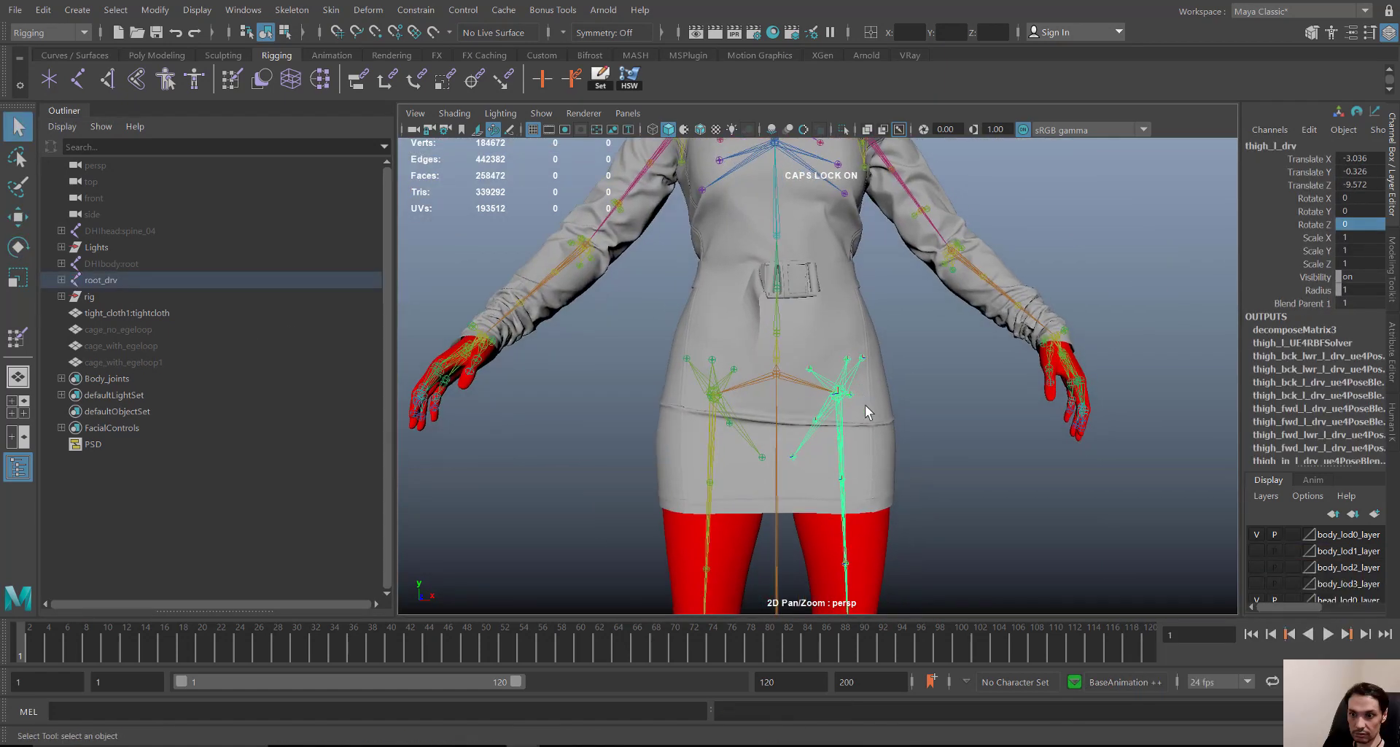
key(e)
drag(838, 458, 781, 460)
click(715, 465)
click(706, 422)
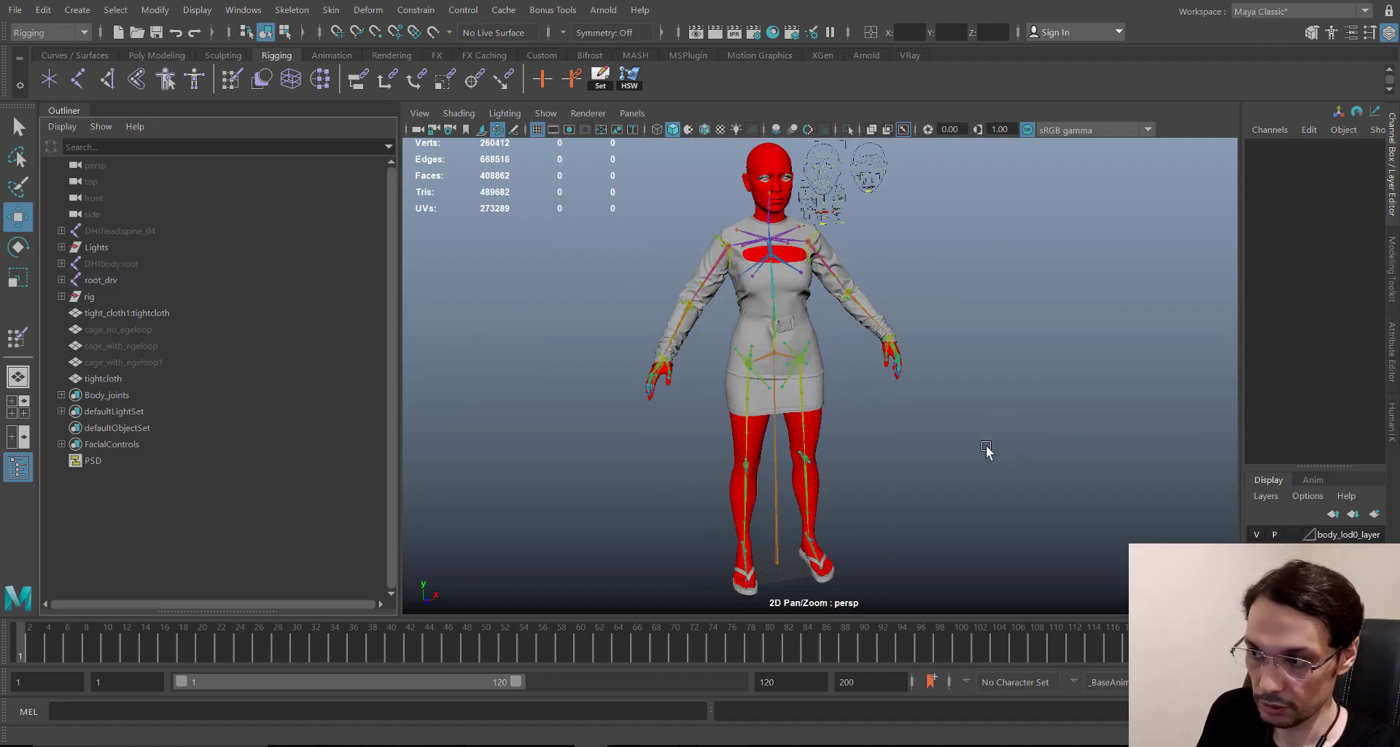
- Delete the extra pelvis joint, the one without the DHIbody prefix, from under the DHIbody:root skeleton
click(61, 264)
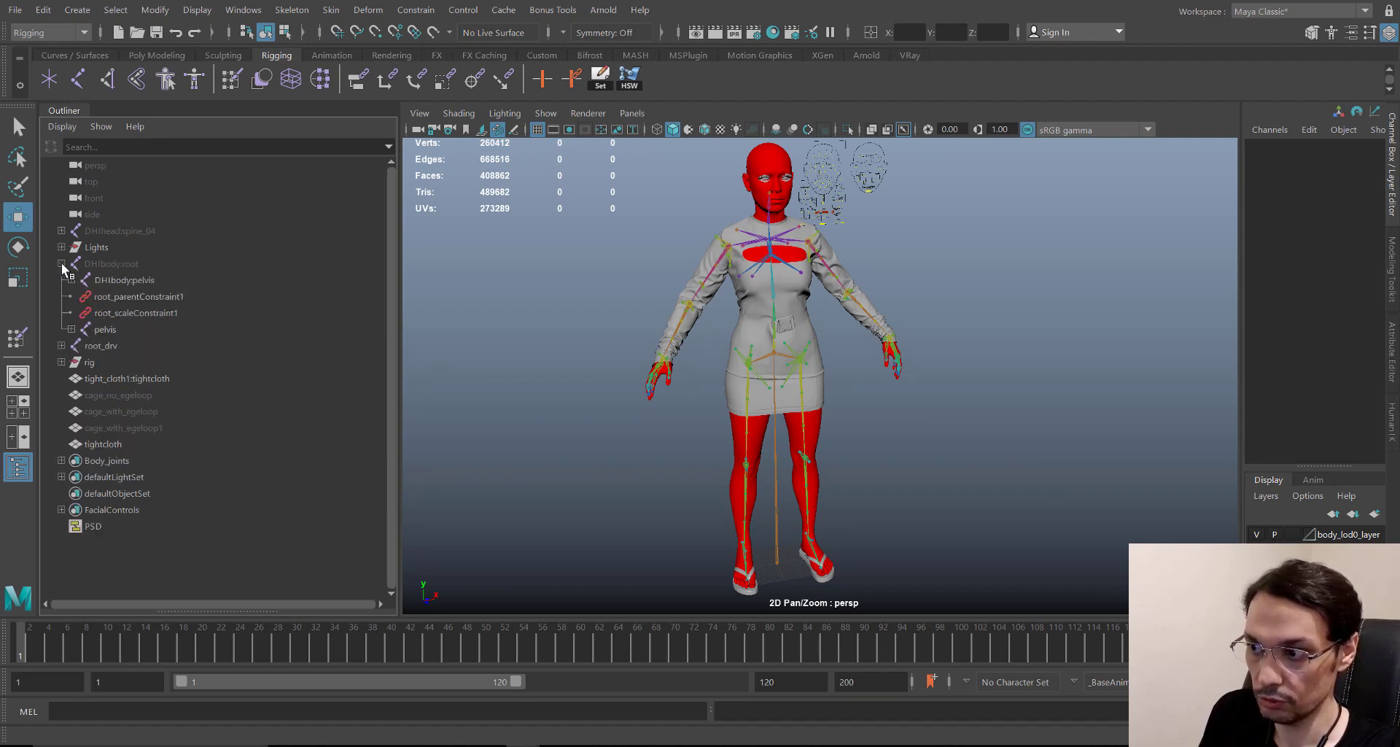
click(131, 332)
scroll(786, 390, up, 1)
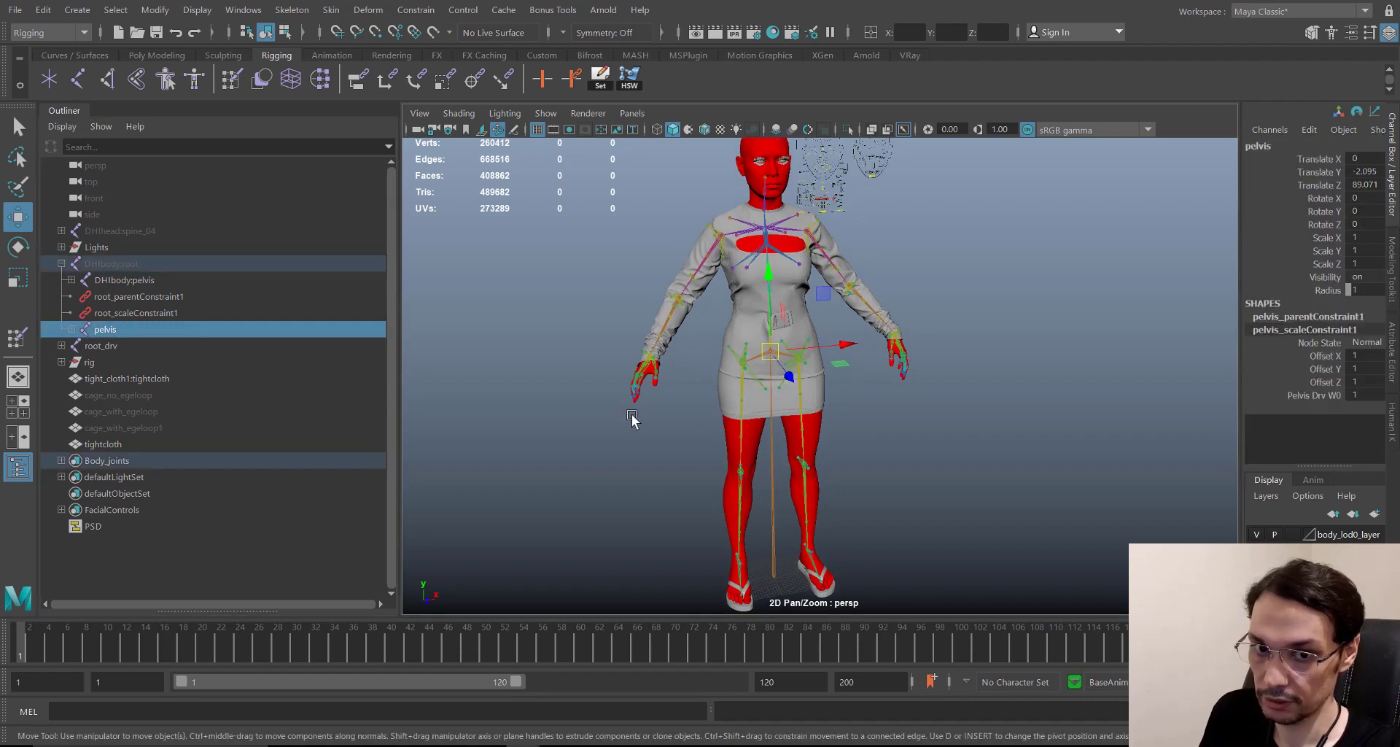
key(Delete)
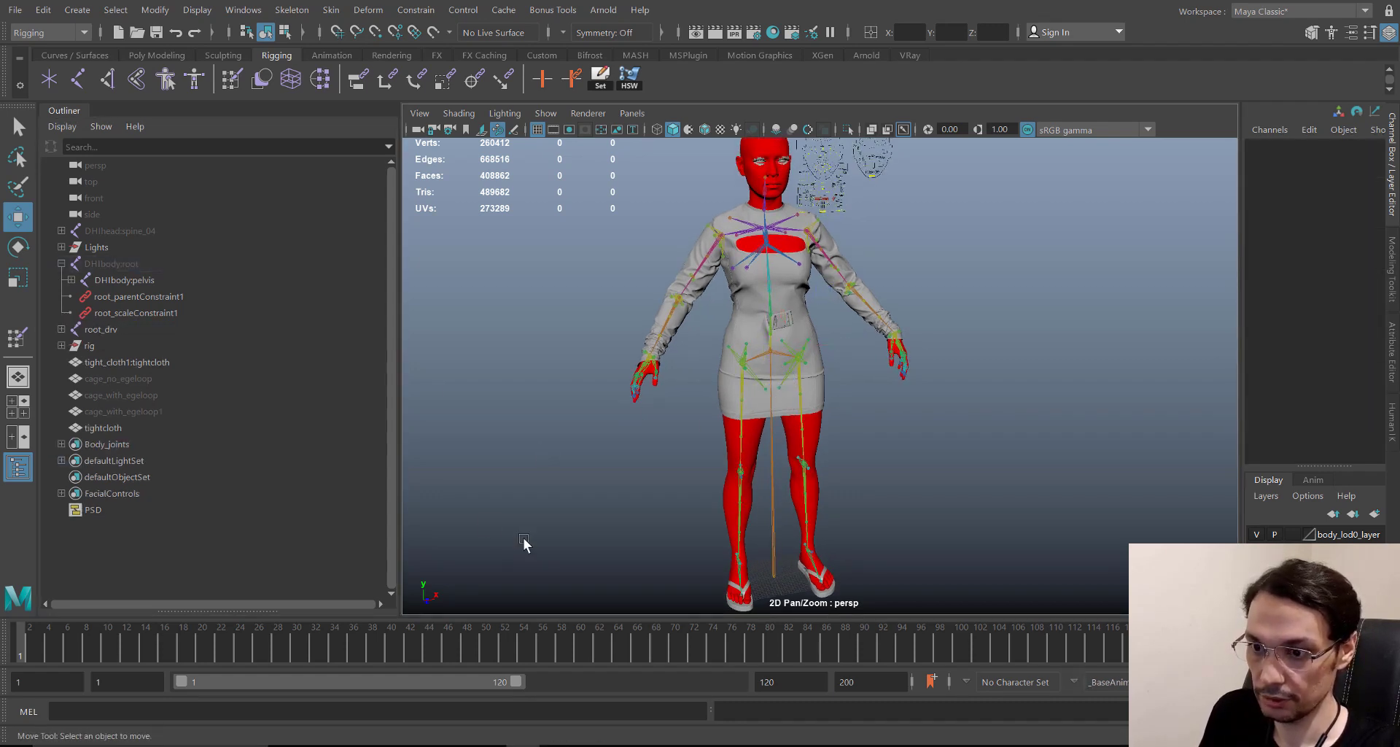
- Export only the tight_cloth1:tightcloth dress as an FBX file named tight cloth in the js project folder
click(716, 391)
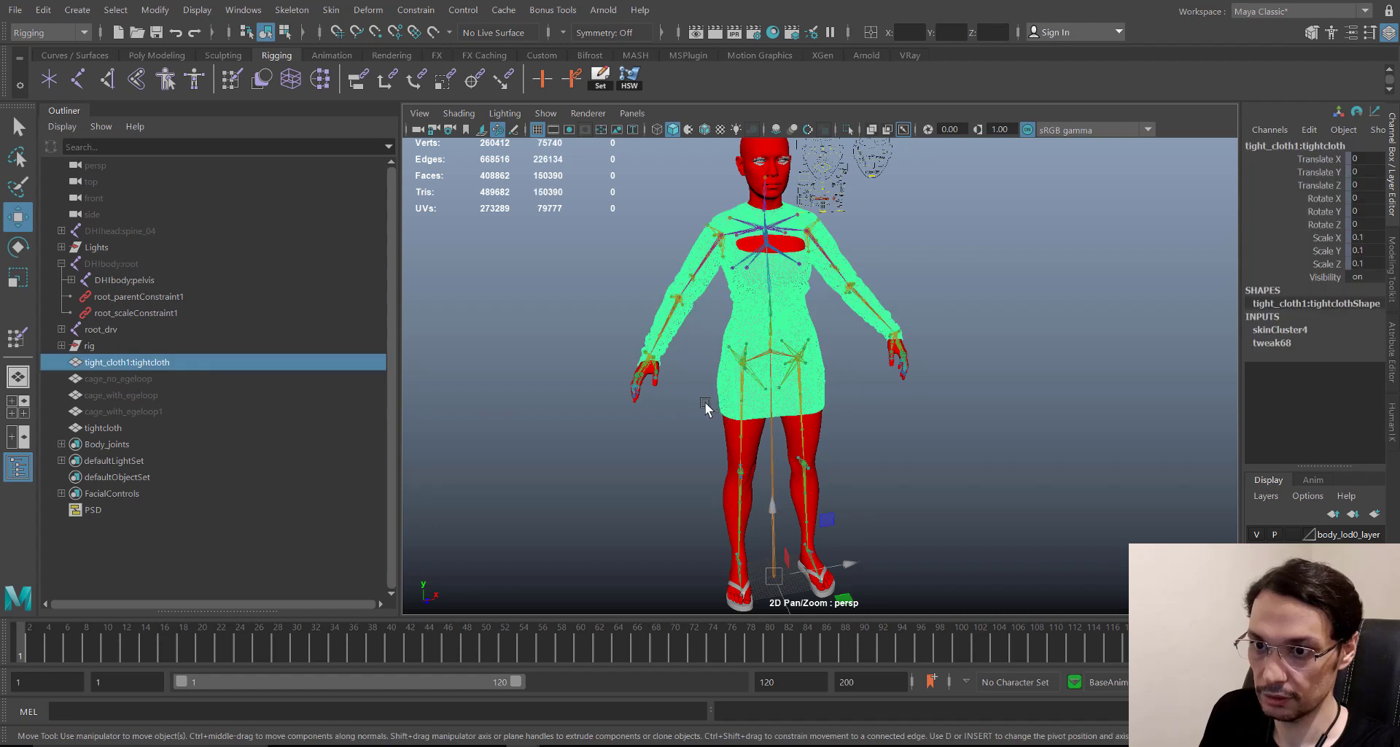
click(18, 10)
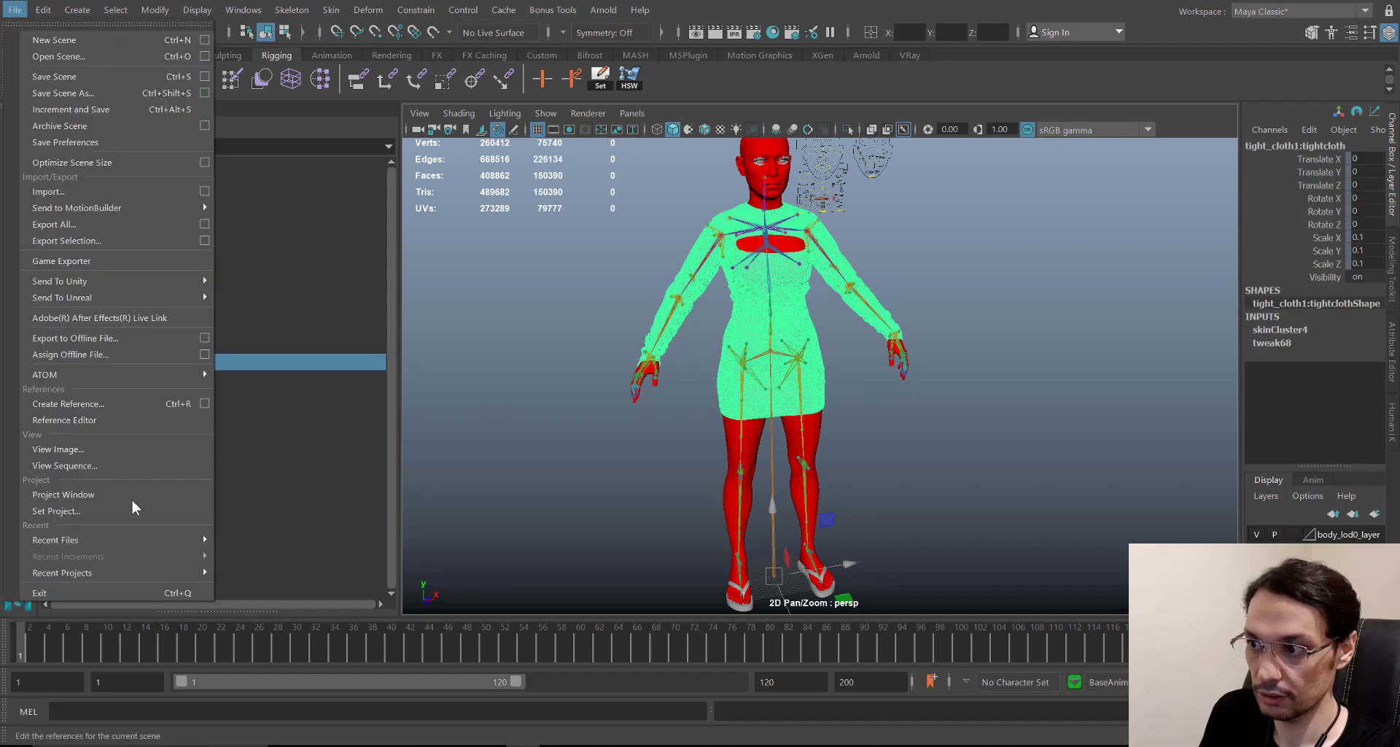
click(130, 241)
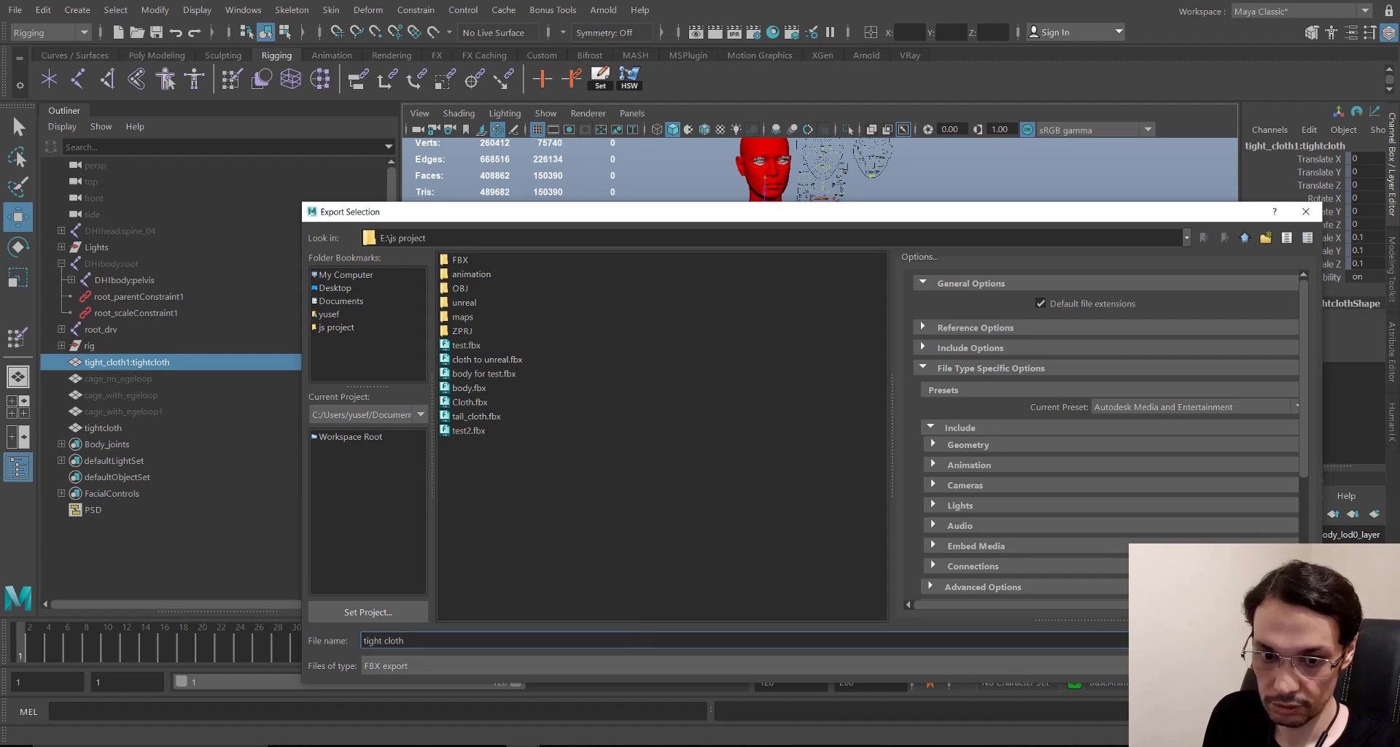
key(Return)
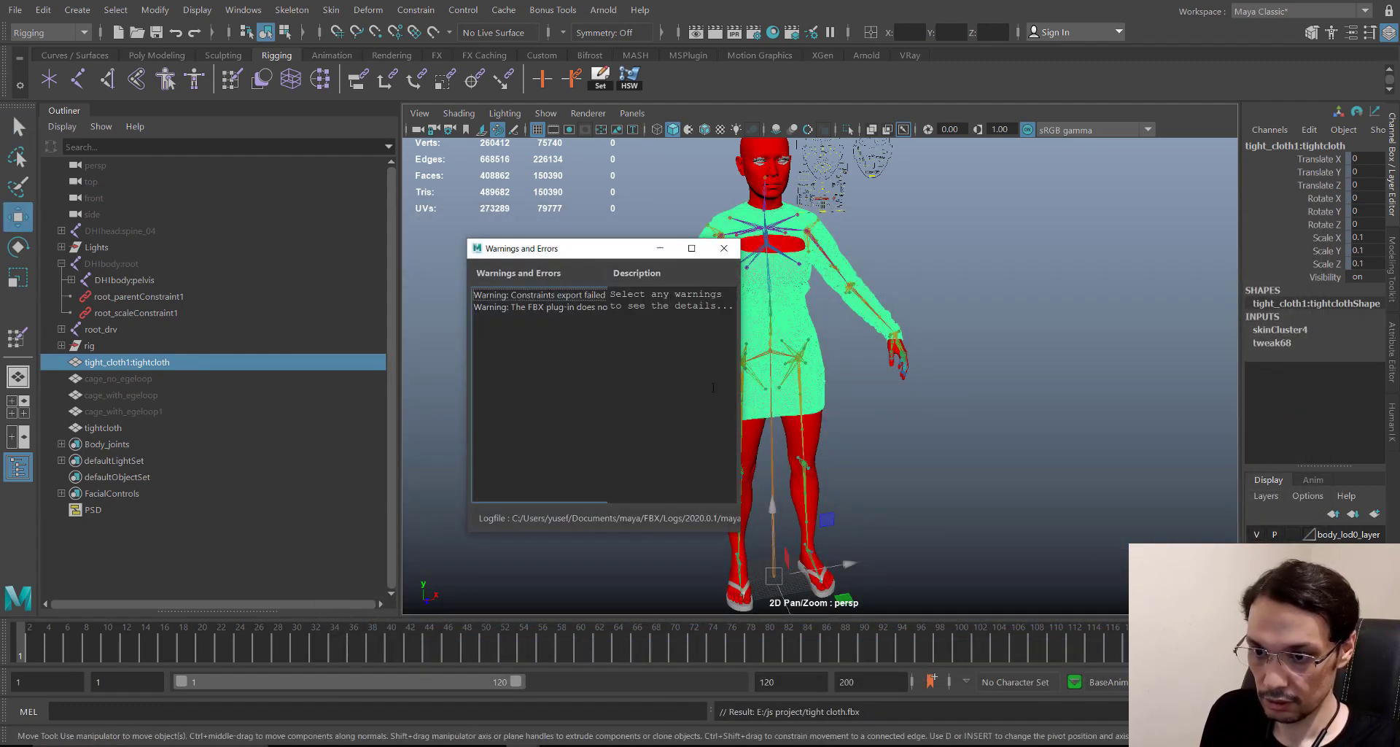
click(723, 249)
- Switch to Unreal Editor and scrub NewLevelSequence3 to preview the character's walk without the dress
key(alt+Tab)
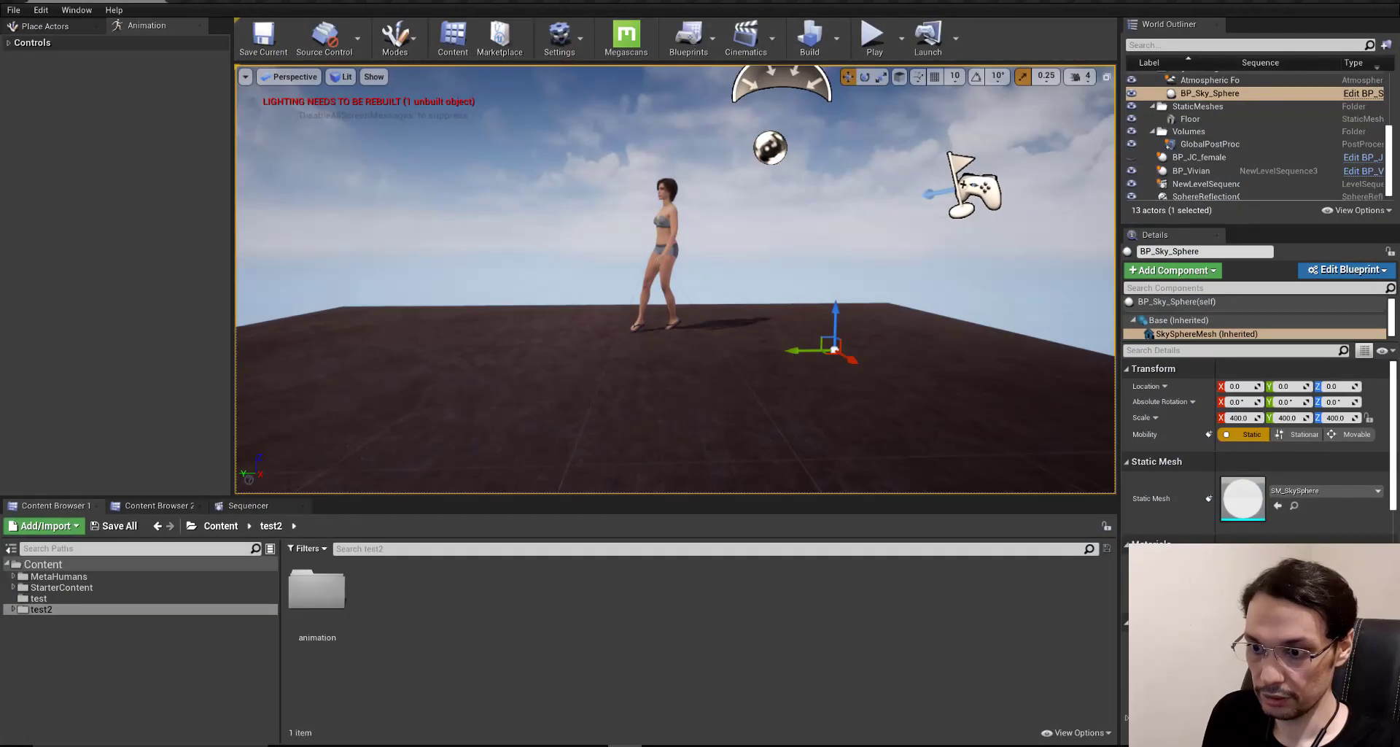
click(248, 505)
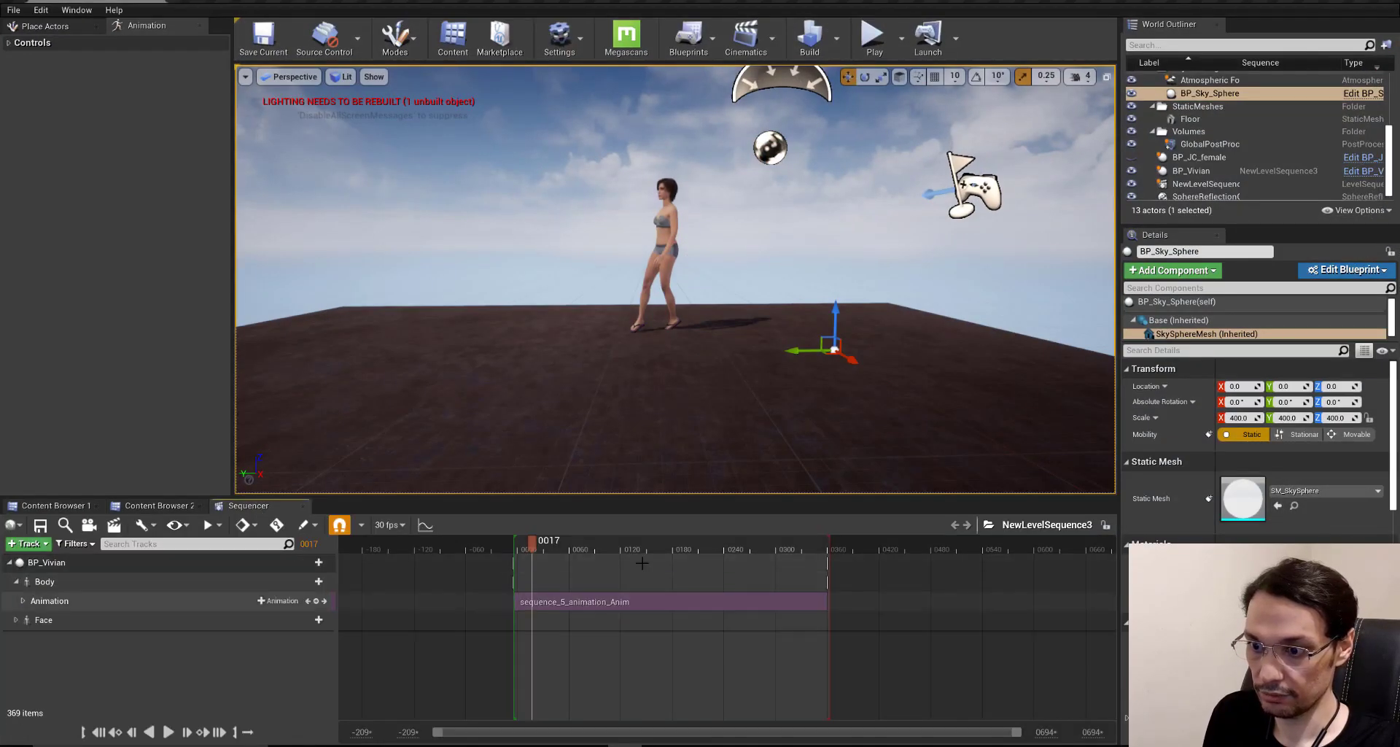
drag(536, 542, 560, 563)
- Start an import into the test2 content folder and choose tight cloth.fbx from the js project folder
click(62, 506)
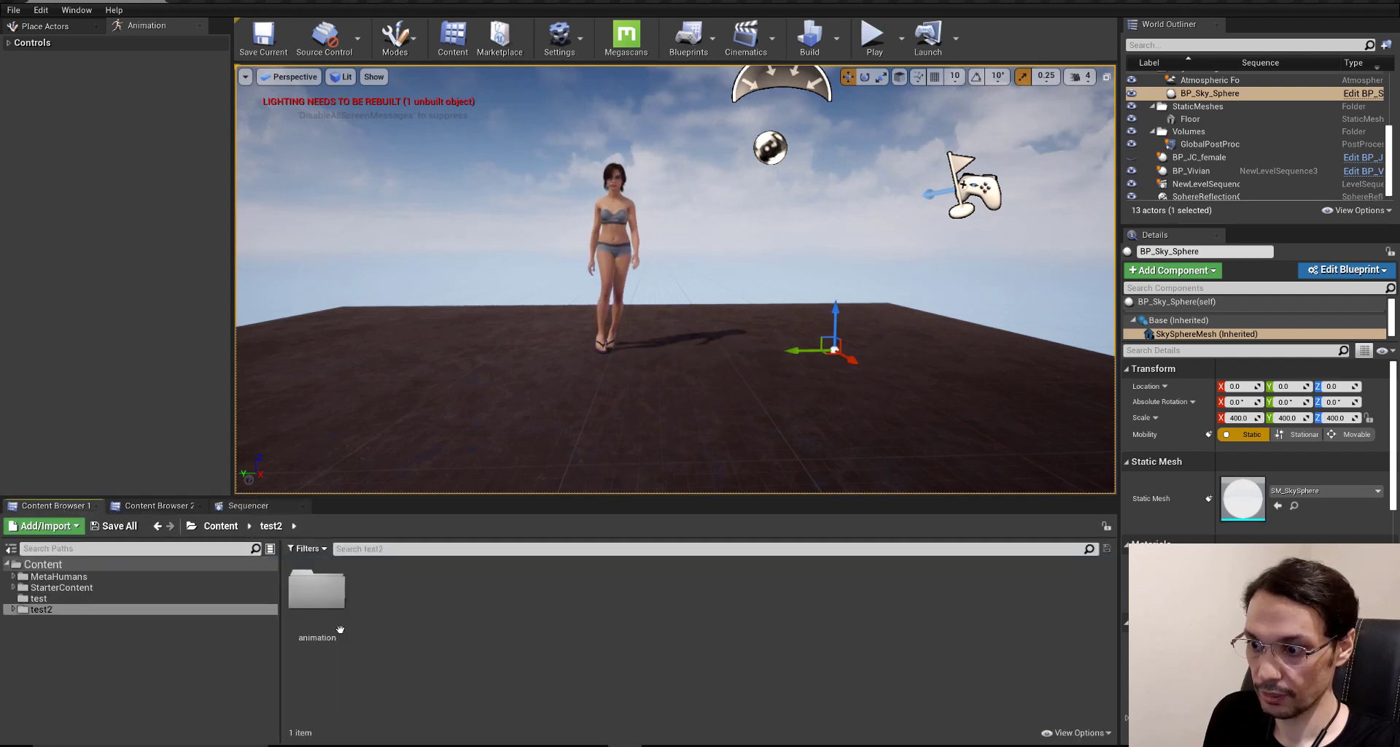
right_click(462, 618)
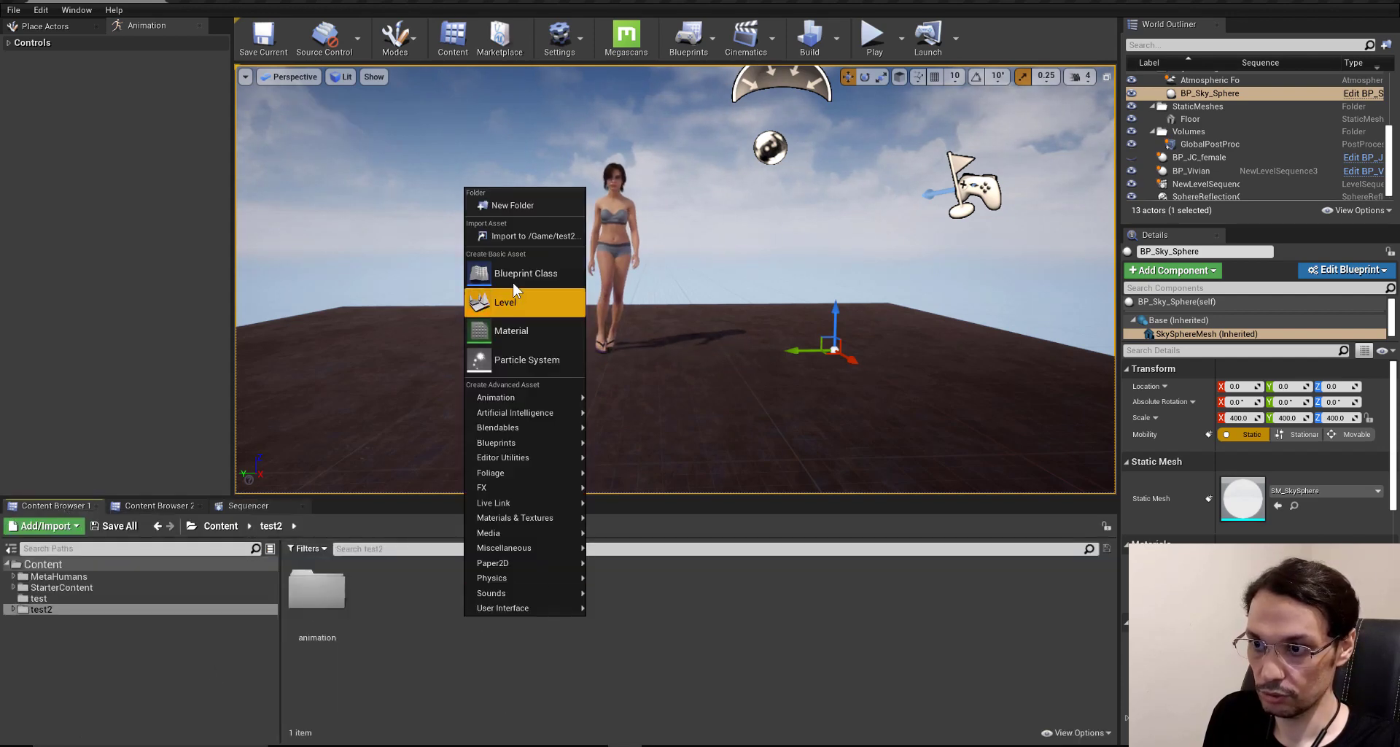
click(523, 232)
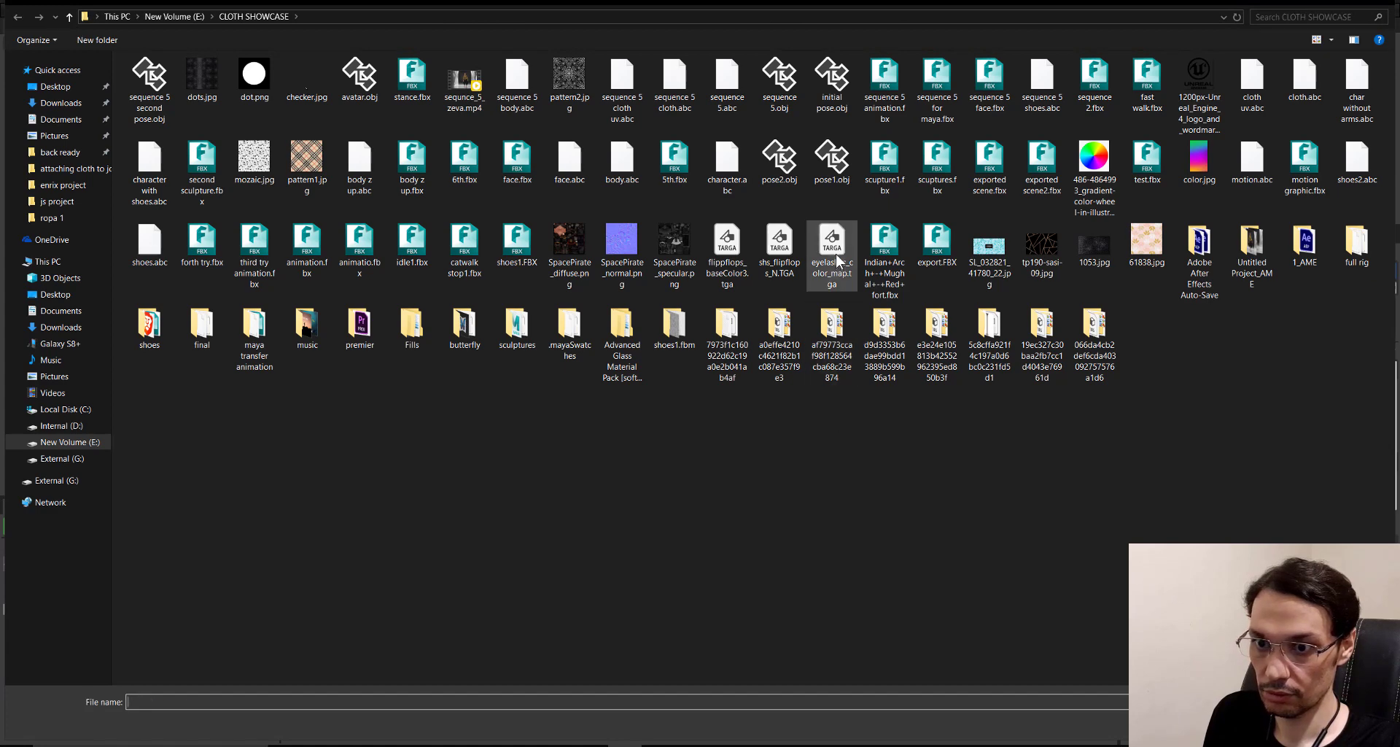
click(832, 251)
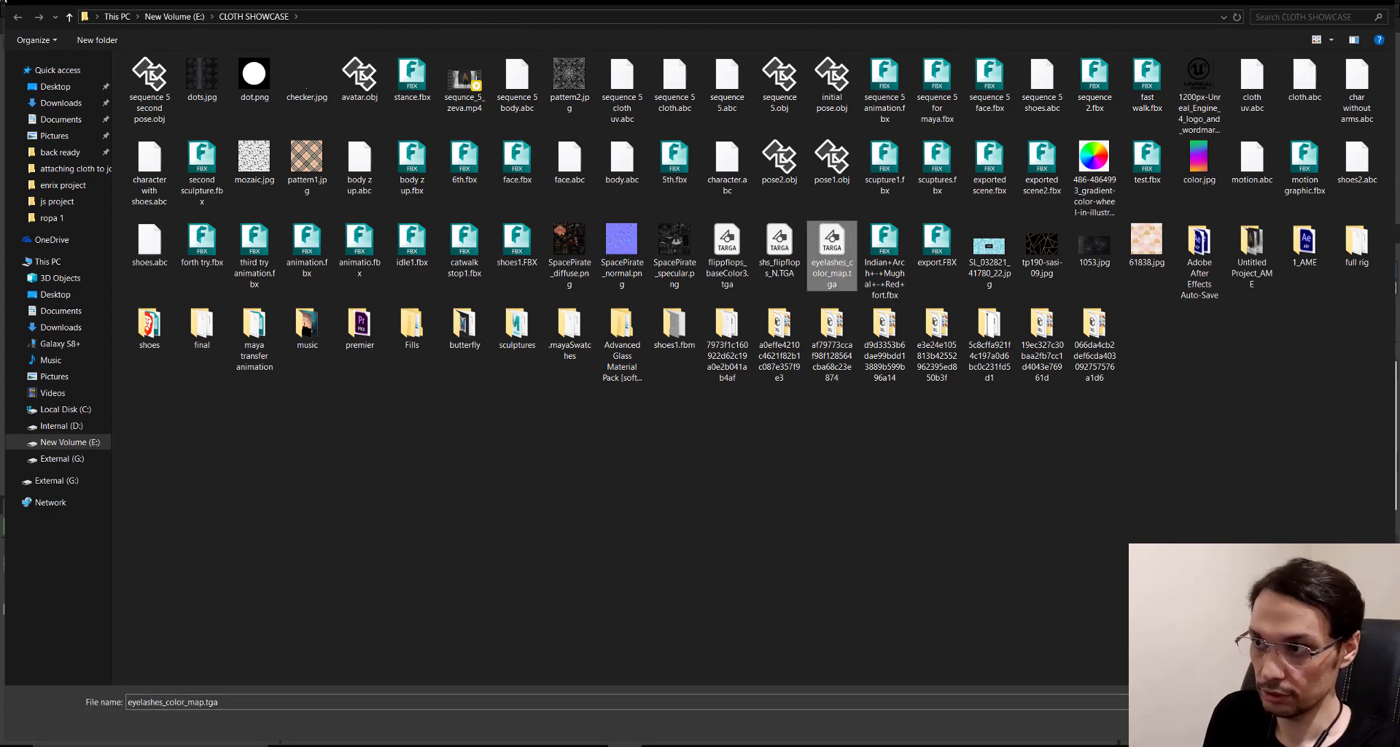
click(62, 202)
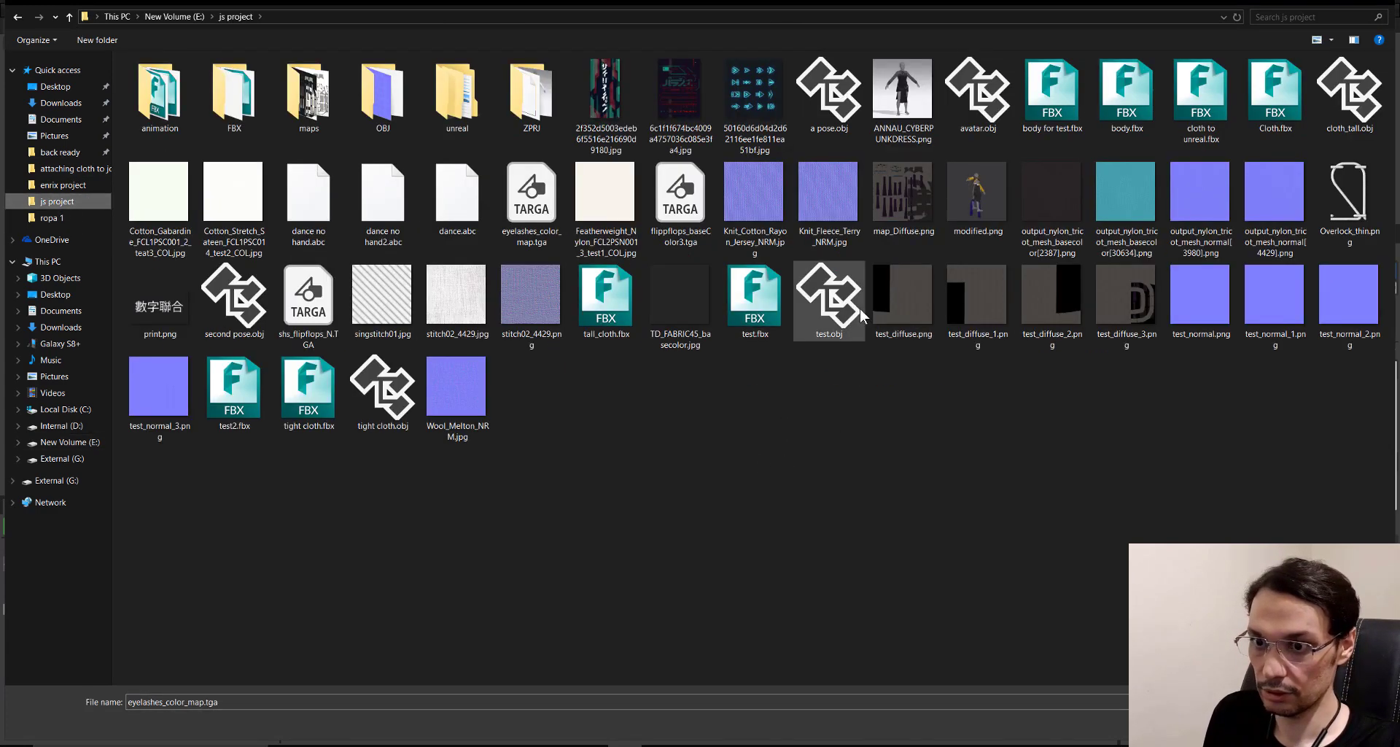
click(785, 325)
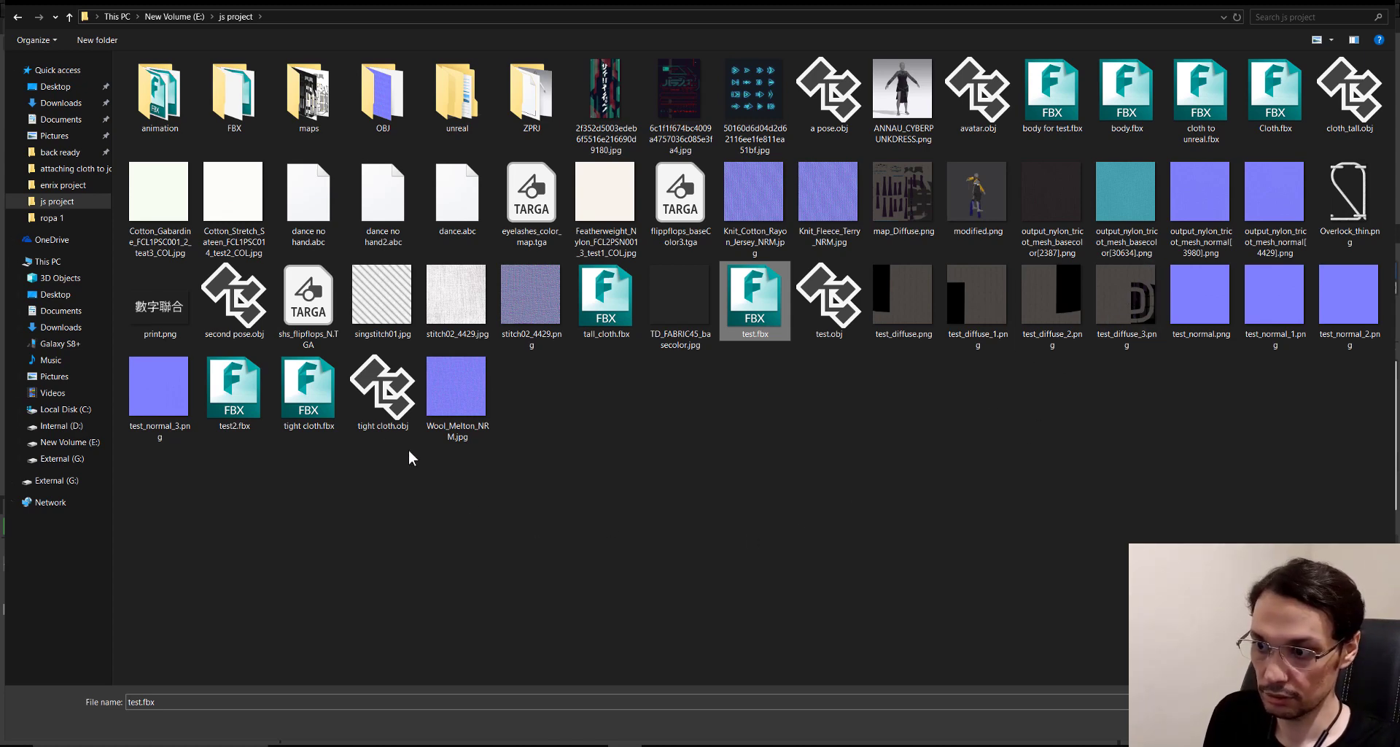
double_click(313, 394)
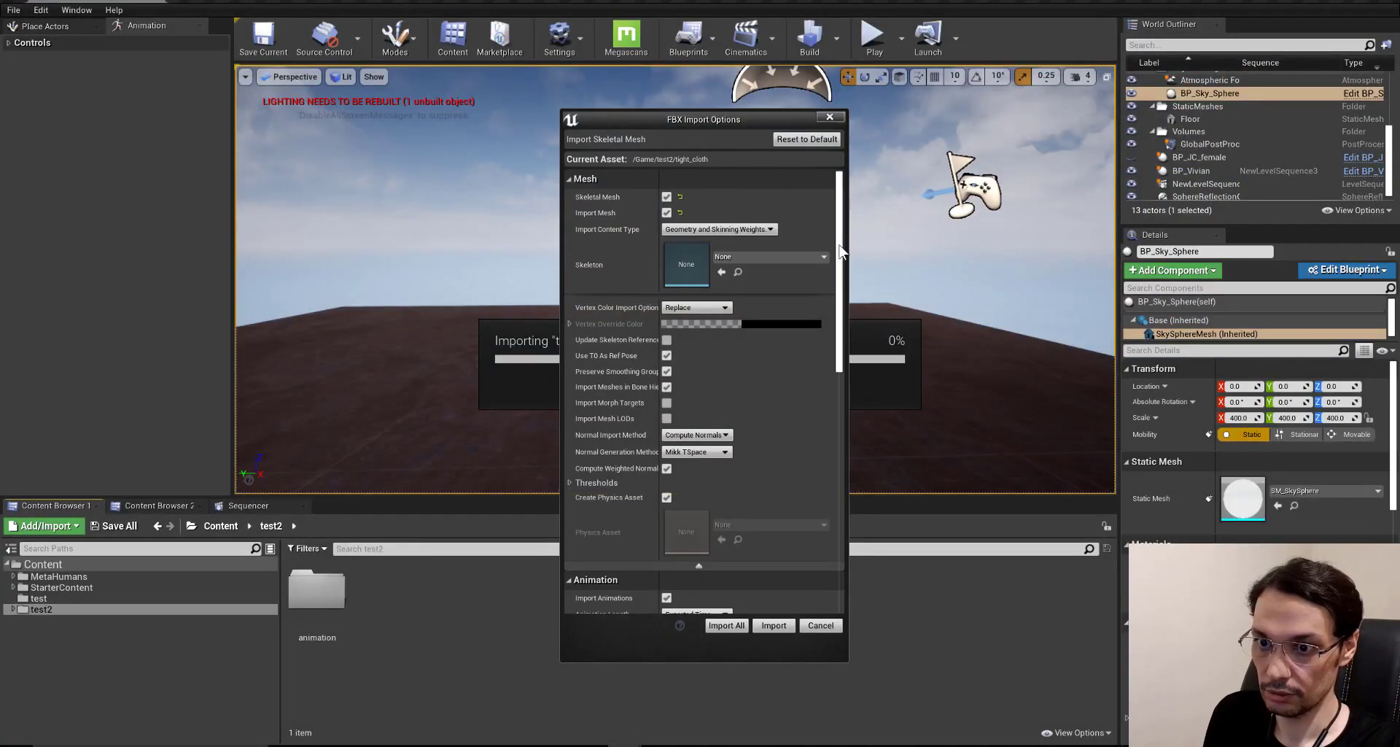
- Assign metahuman_base_skel as the skeleton and import the dress as a skeletal mesh
click(770, 257)
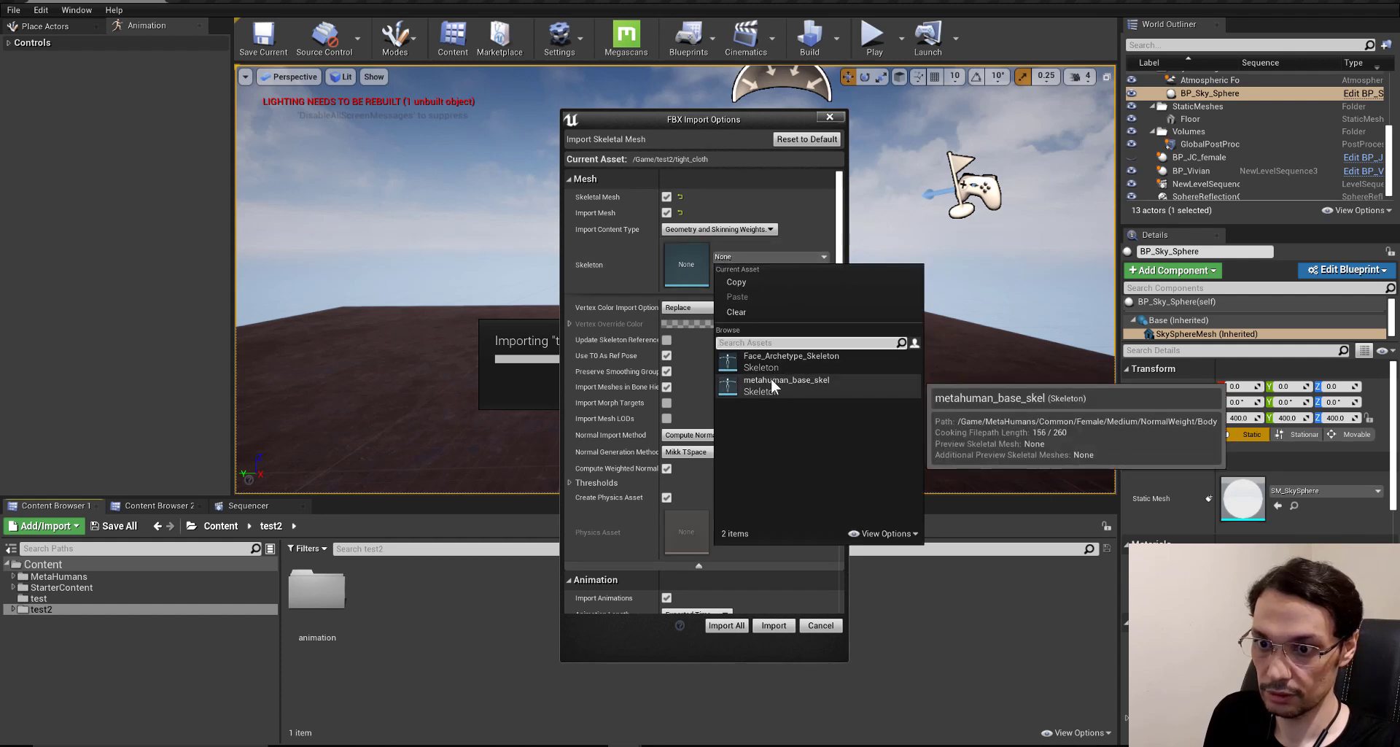
click(821, 384)
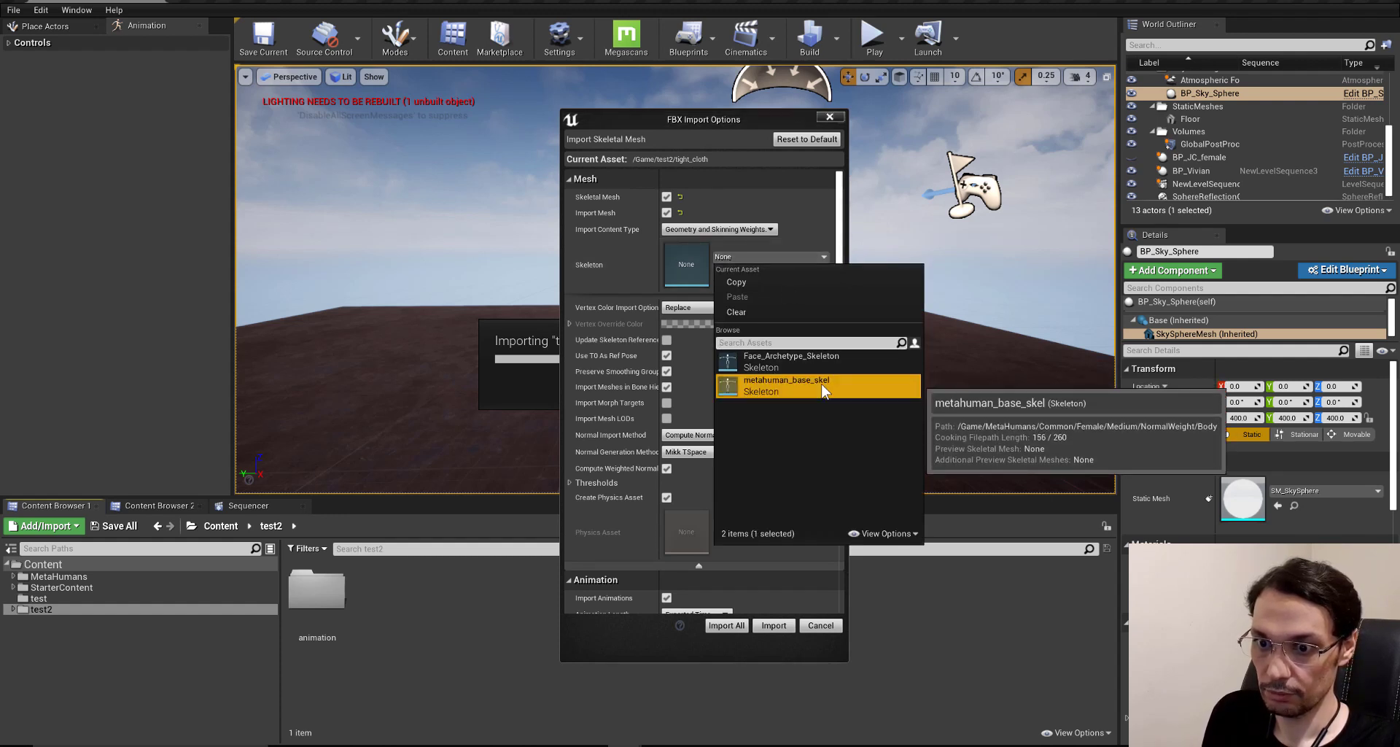
click(719, 628)
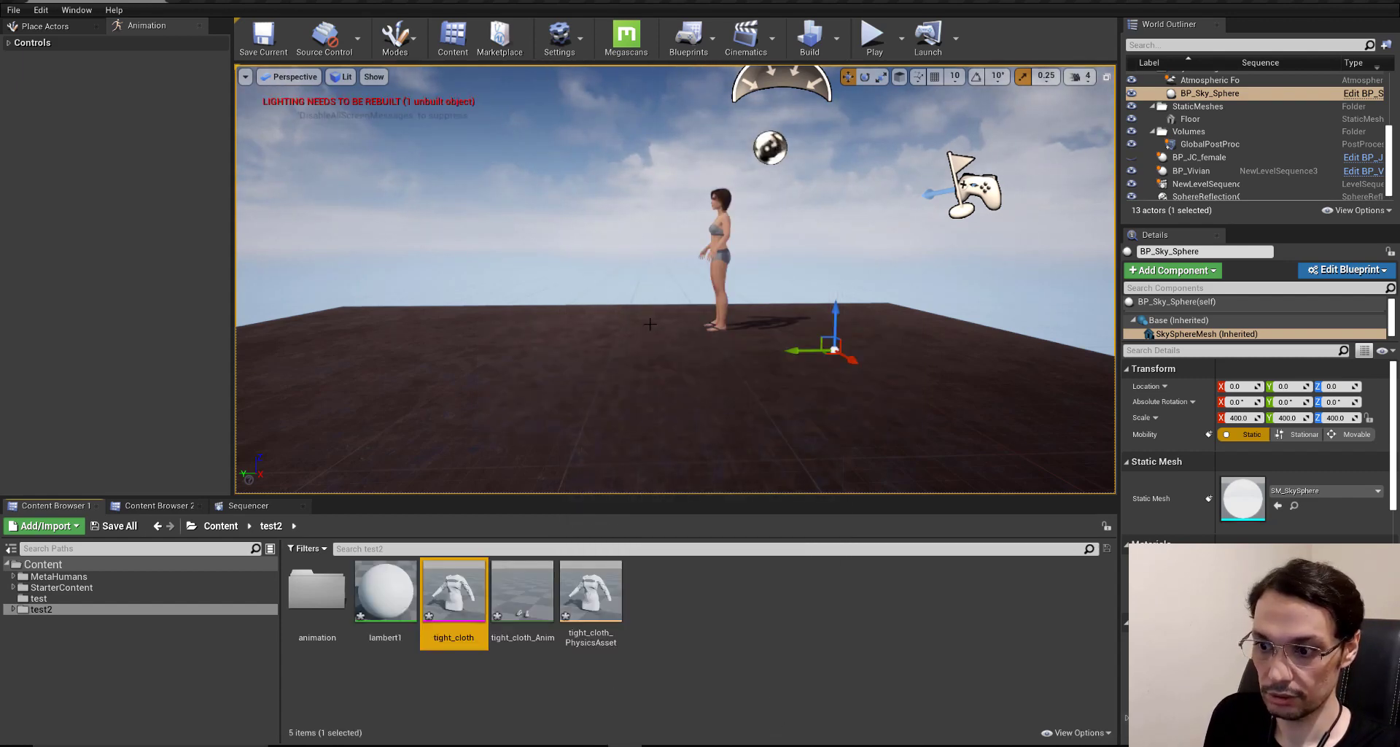
- Select the BP_Vivian character in the level and open its Blueprint for editing
alt+drag(650, 324, 675, 293)
alt+right_drag(675, 293, 694, 268)
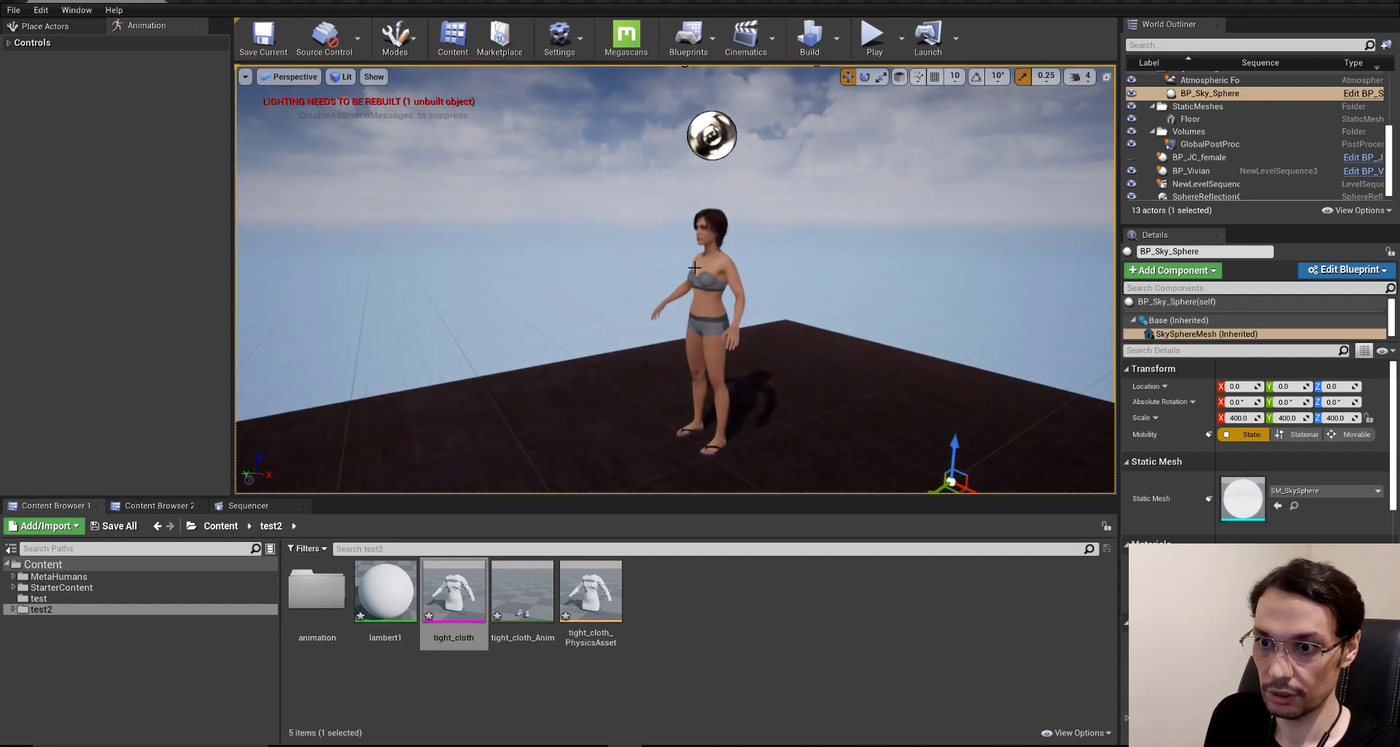
drag(694, 268, 704, 277)
click(702, 281)
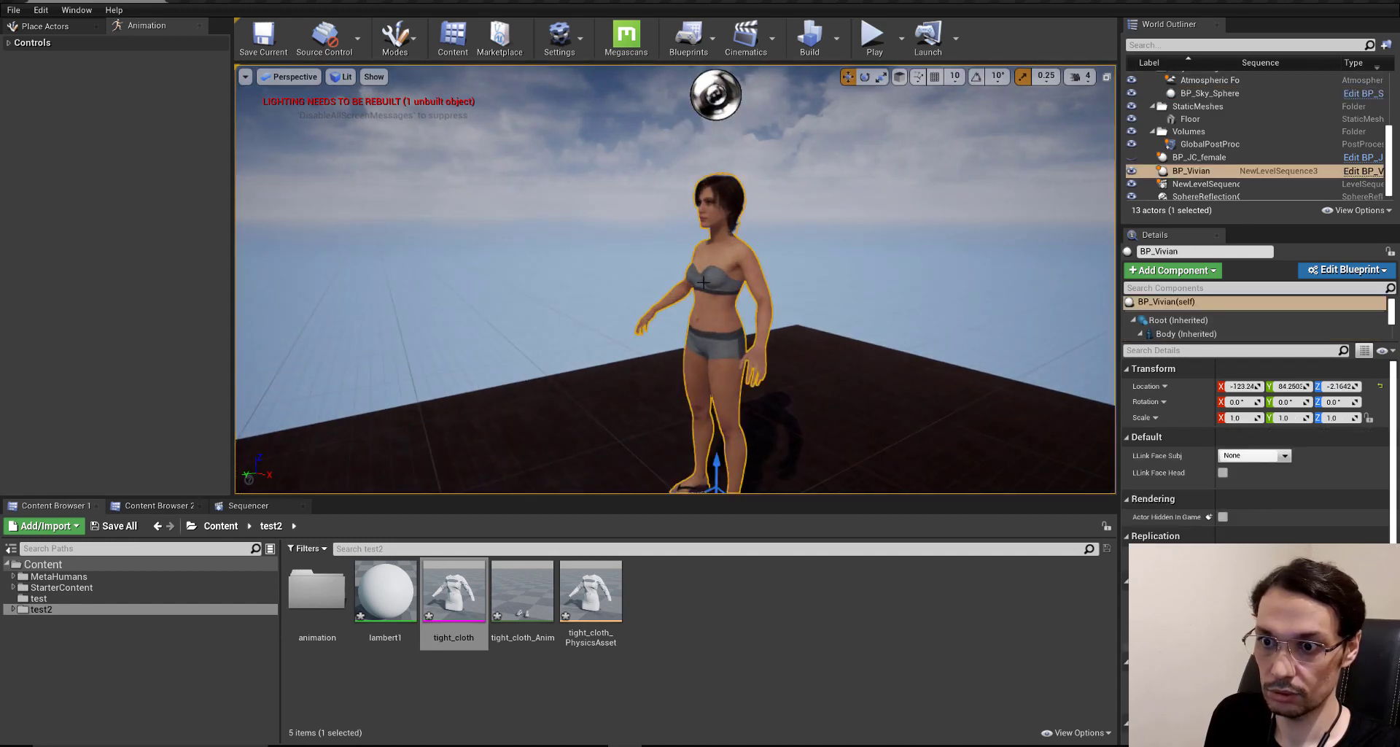
click(1364, 170)
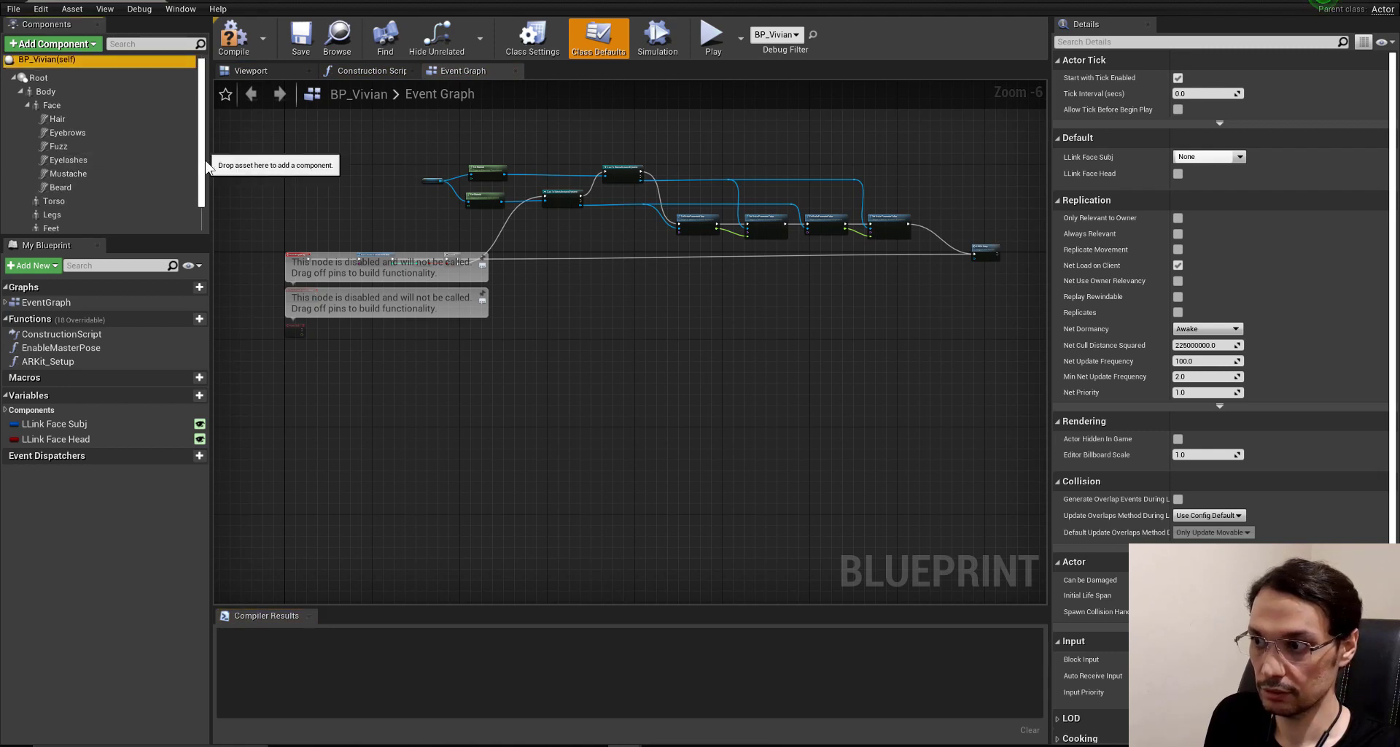
- Set the Torso component's skeletal mesh to tight_cloth, save the BP_Vivian Blueprint and close it
scroll(74, 189, down, 1)
click(82, 180)
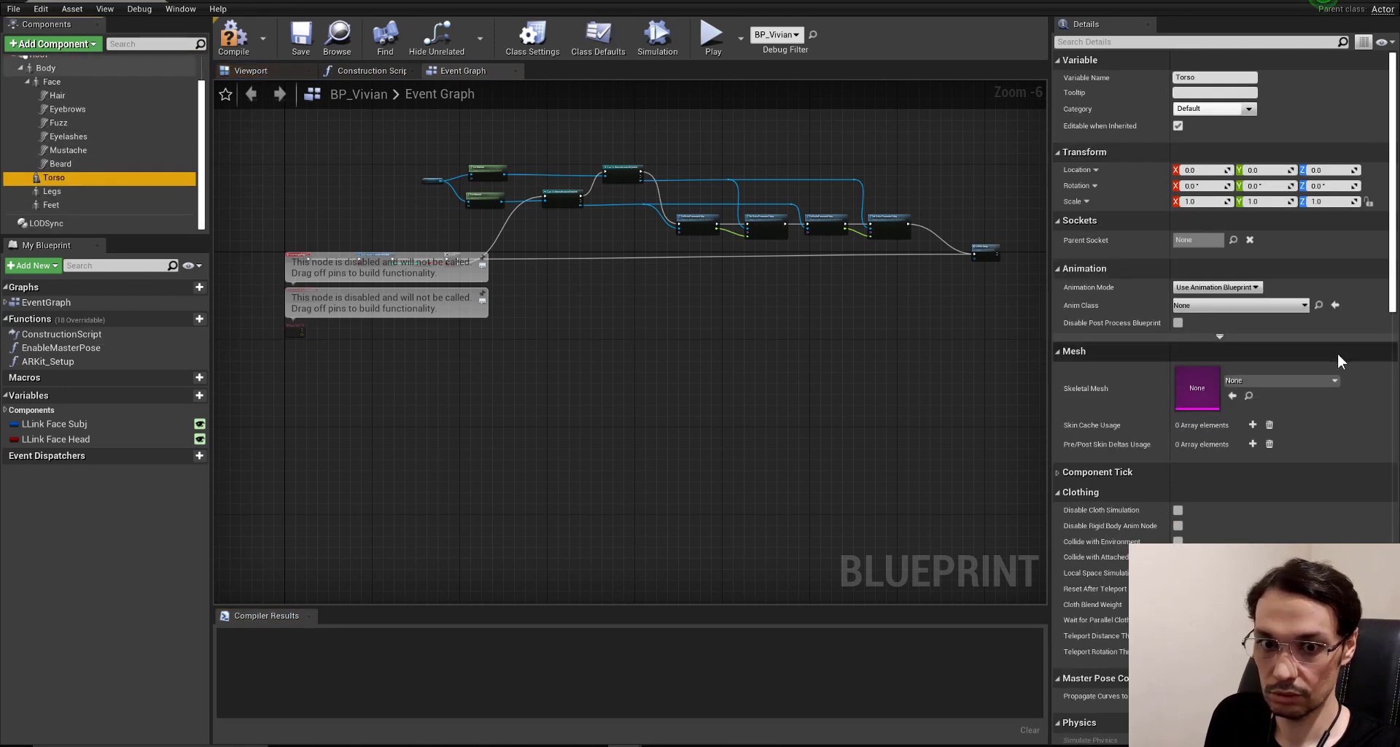
click(1312, 382)
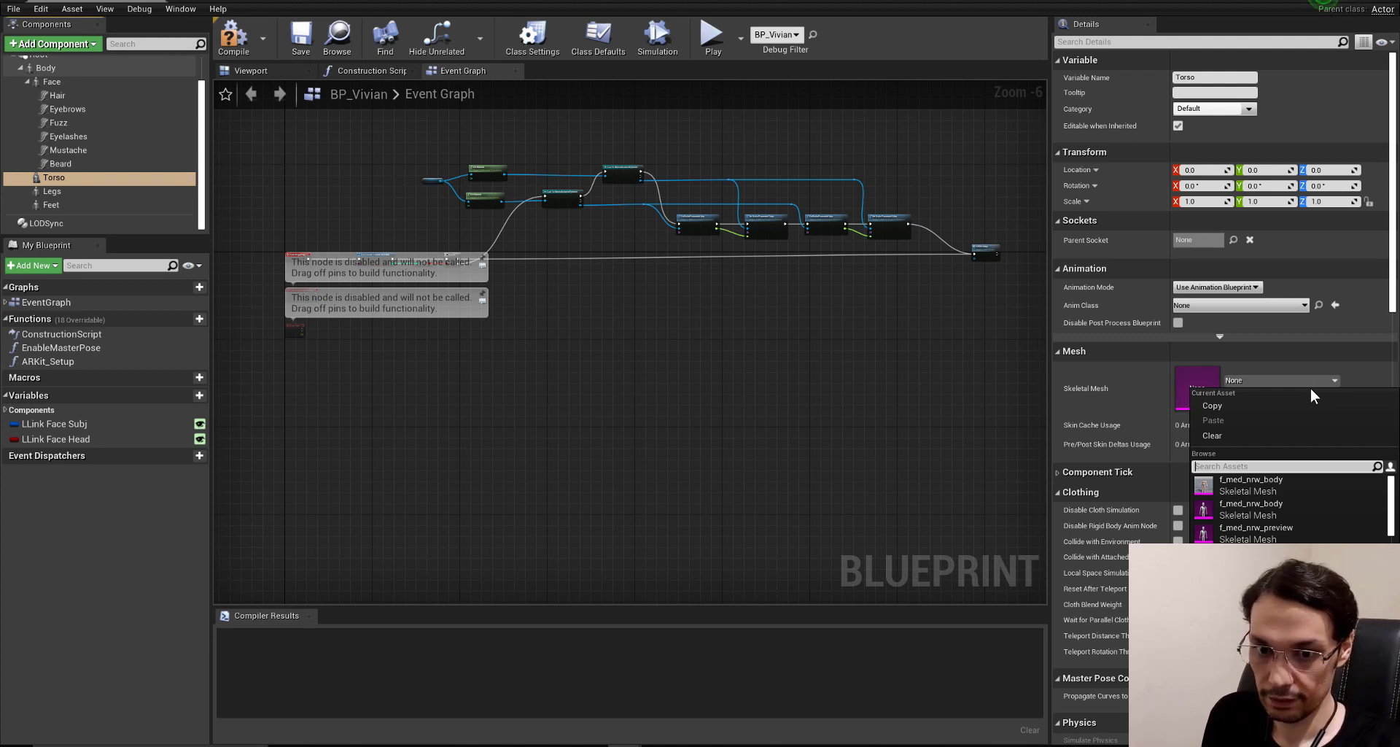
text(tigh)
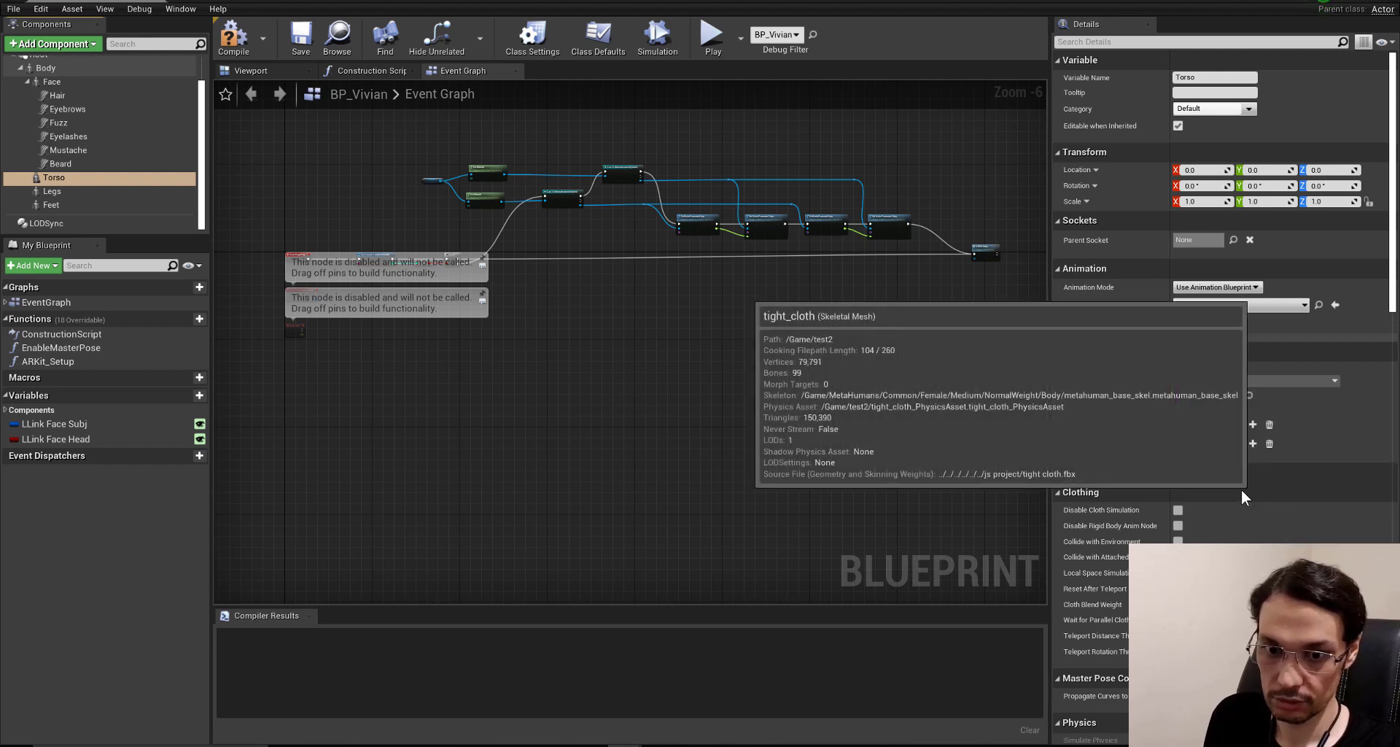
click(1241, 487)
click(301, 47)
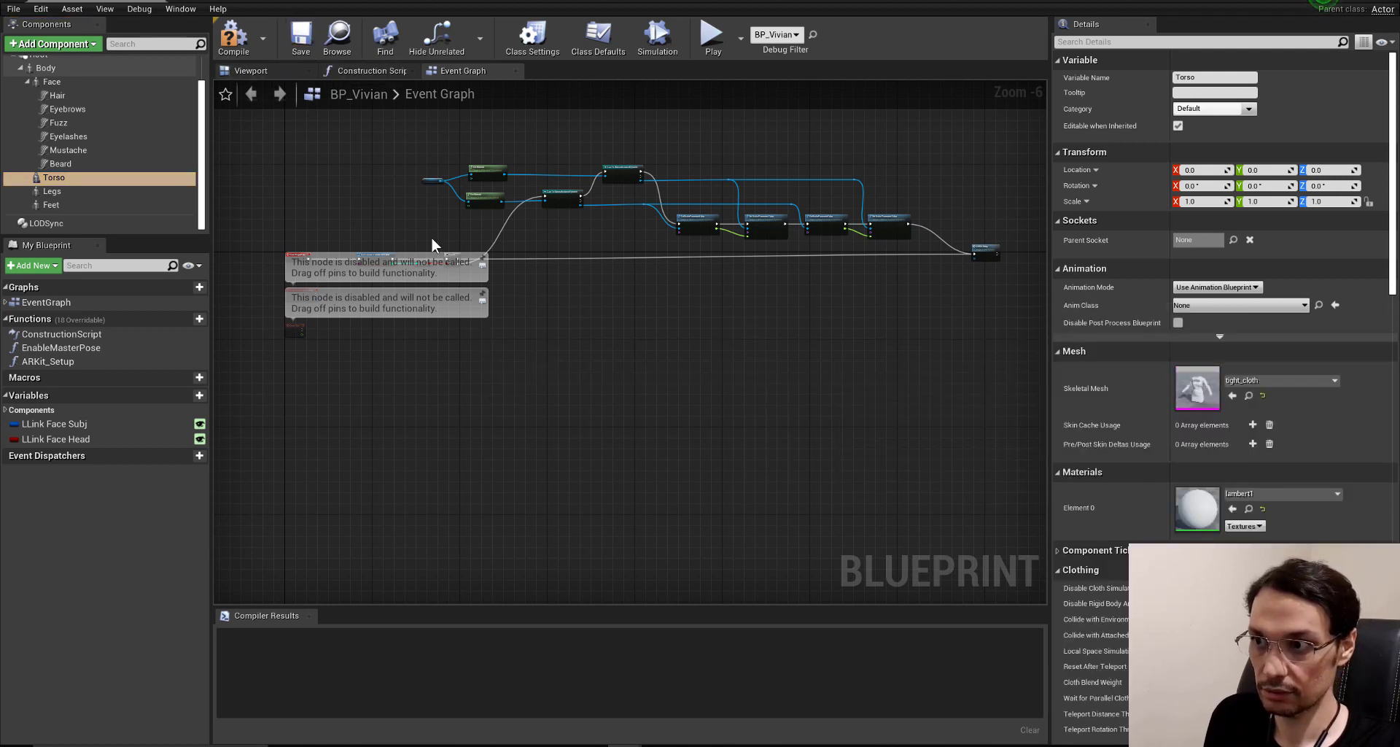
drag(1338, 2, 1273, 64)
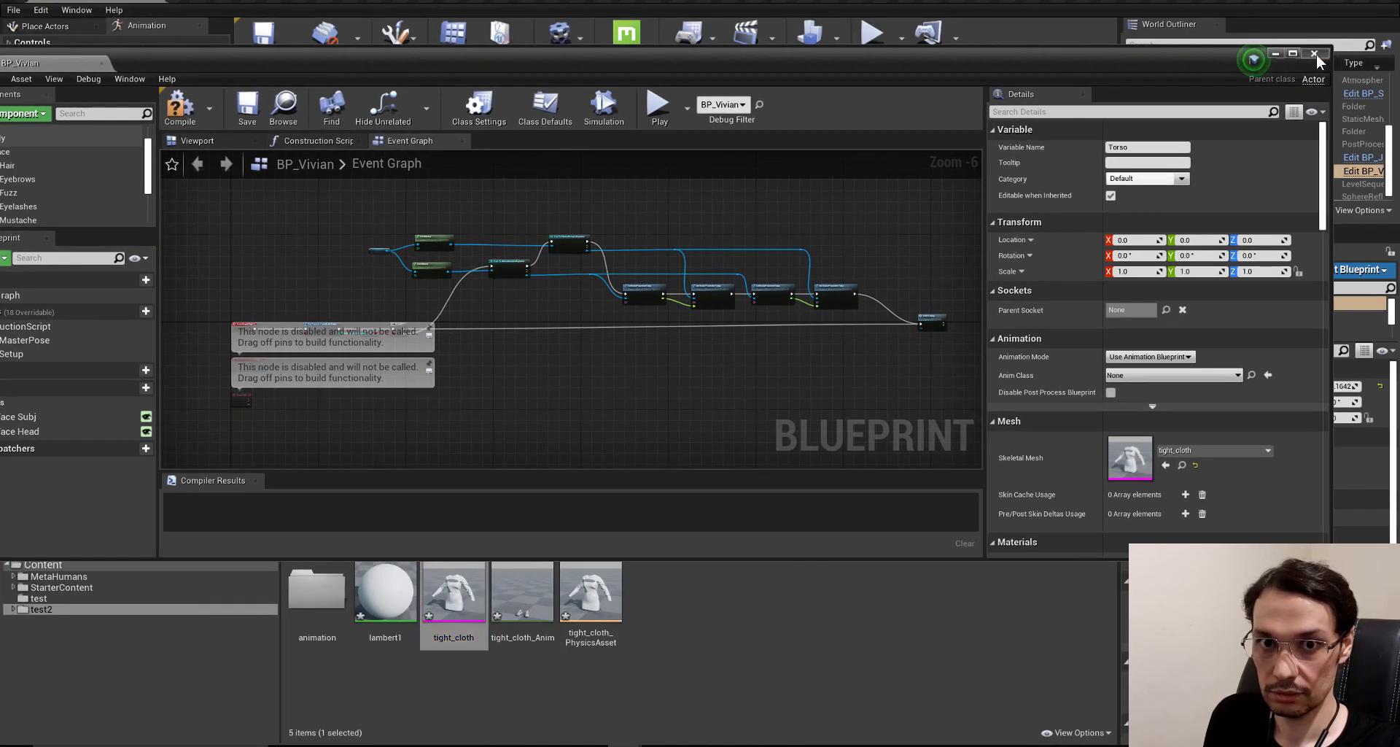
click(1317, 56)
- Make the dress's lambert1 material two-sided, save it and close the material editor
right_drag(631, 315, 632, 303)
alt+drag(761, 259, 754, 204)
scroll(751, 287, up, 3)
double_click(393, 601)
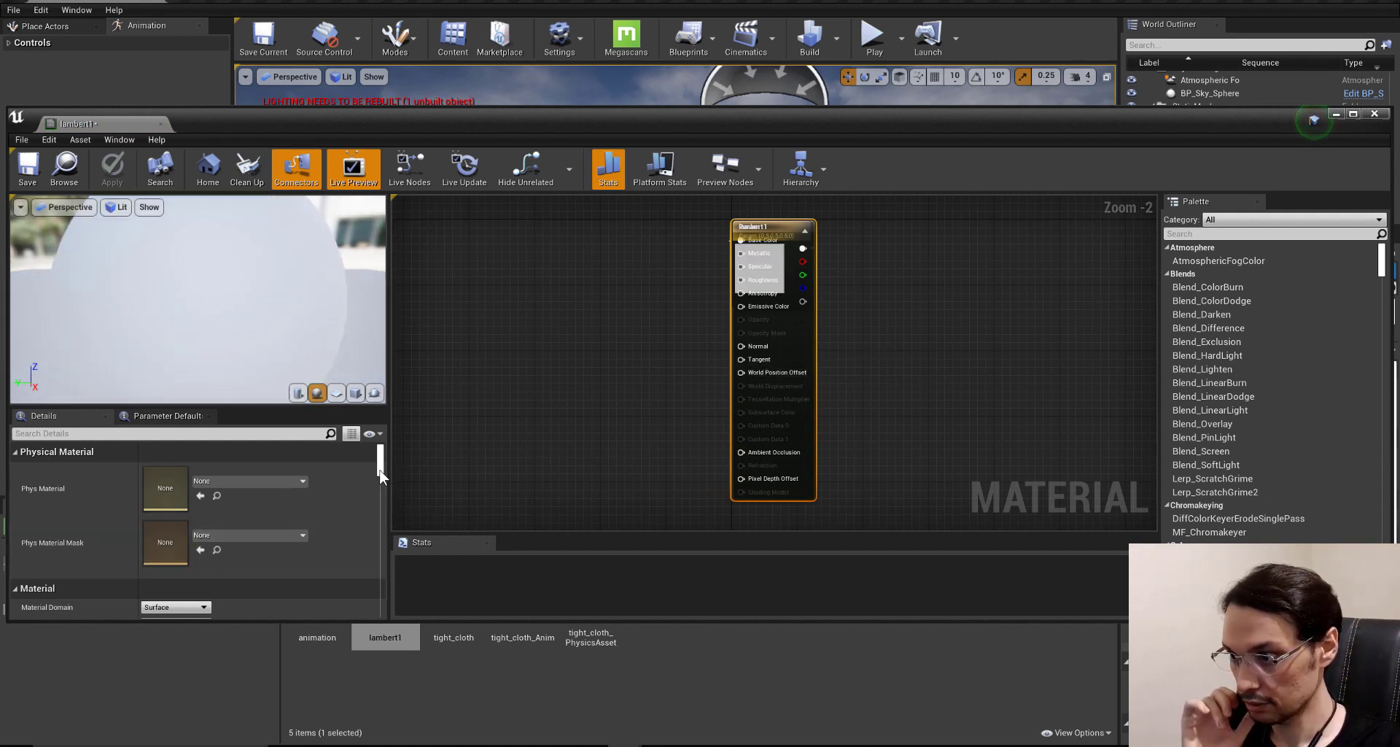
drag(378, 468, 378, 475)
click(146, 529)
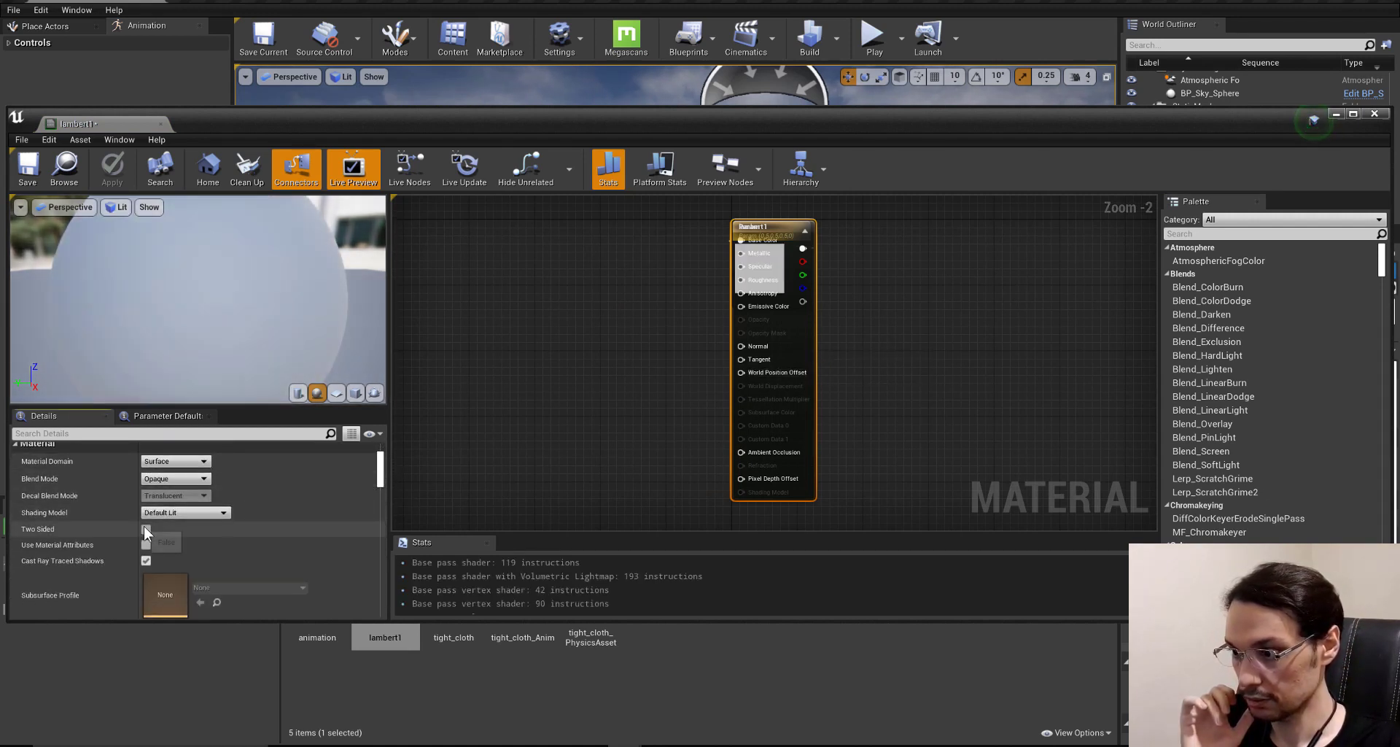
click(26, 180)
key(ctrl+s)
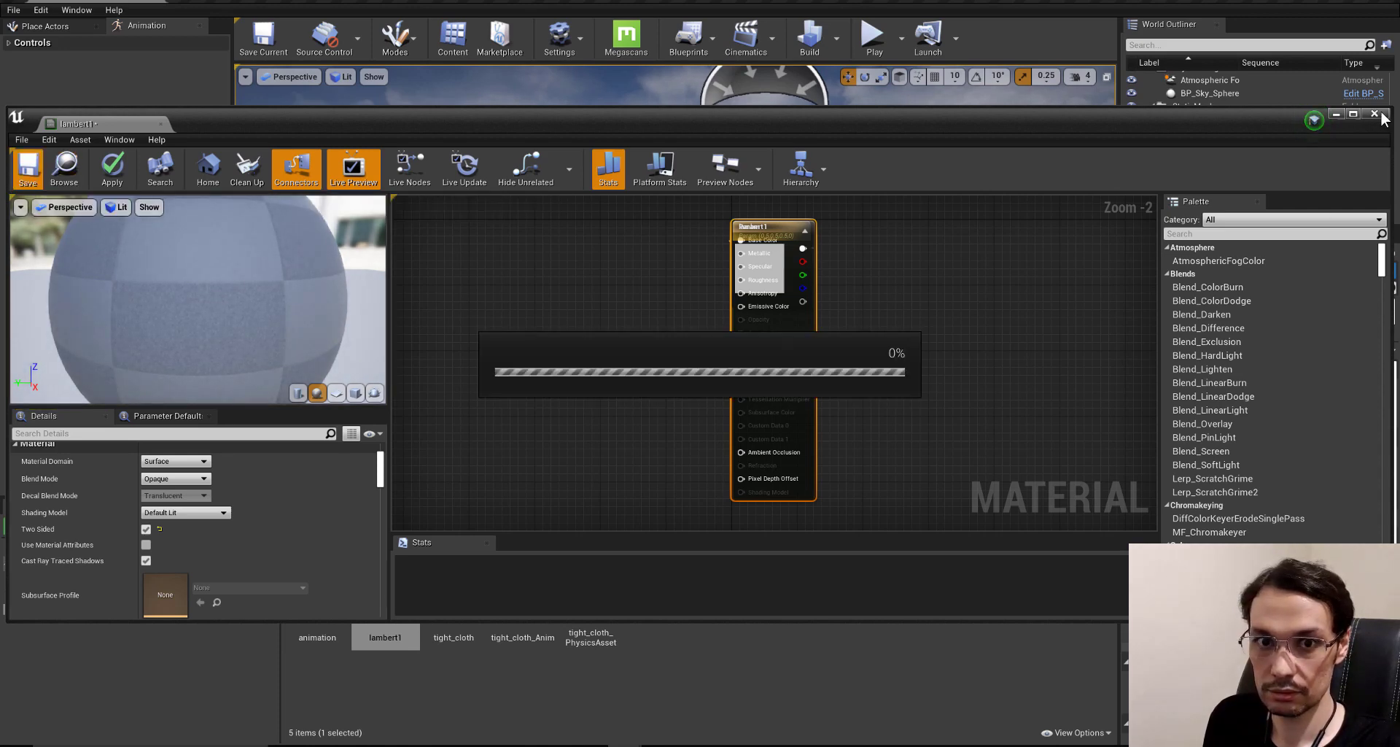
click(1375, 115)
- Scrub NewLevelSequence3 to frame 46 to check how the dress fits the walking character
alt+drag(675, 313, 662, 273)
click(248, 505)
mouse_move(562, 545)
mouse_down()
mouse_move(537, 546)
mouse_move(559, 552)
mouse_up()
scroll(704, 396, down, 4)
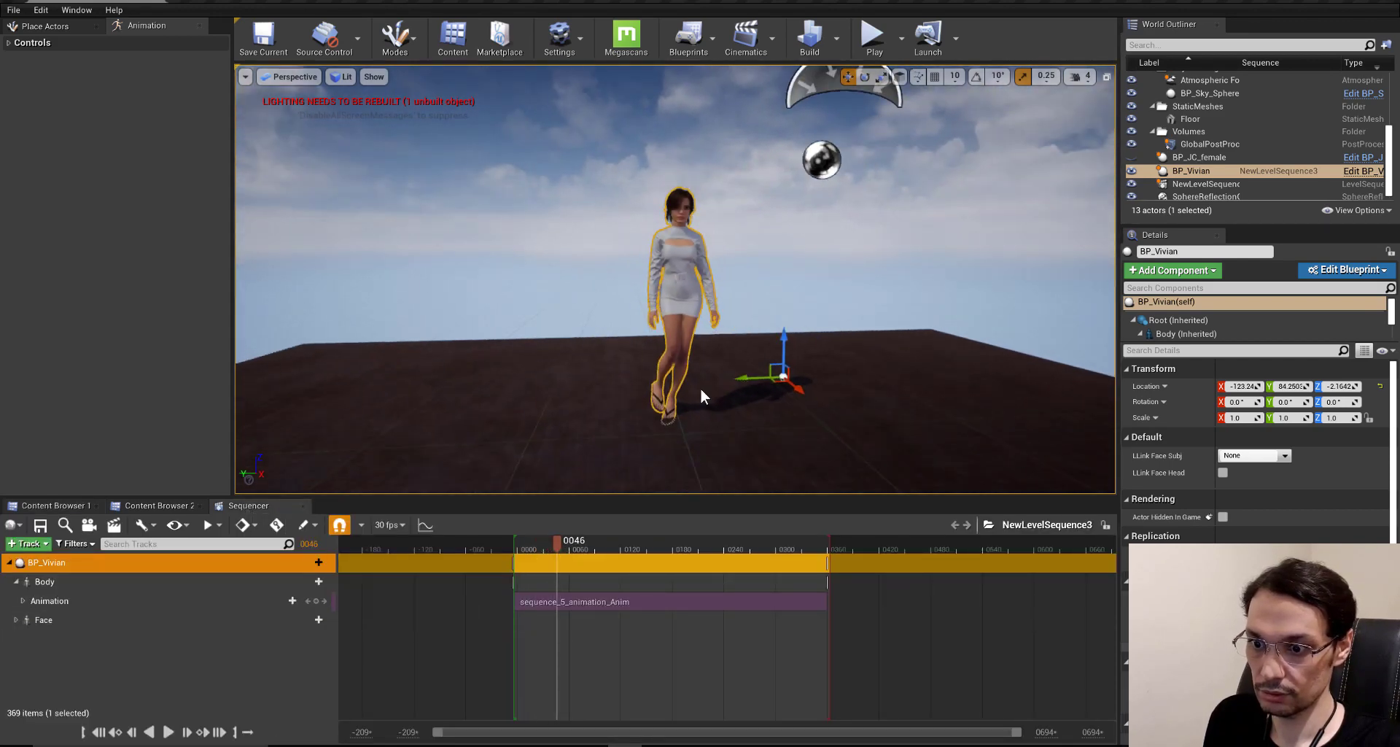
- Deselect the character, frame it from the front and play the sequence to check the dress in motion
alt+drag(654, 353, 805, 281)
click(821, 285)
scroll(821, 285, down, 5)
middle_drag(822, 285, 759, 316)
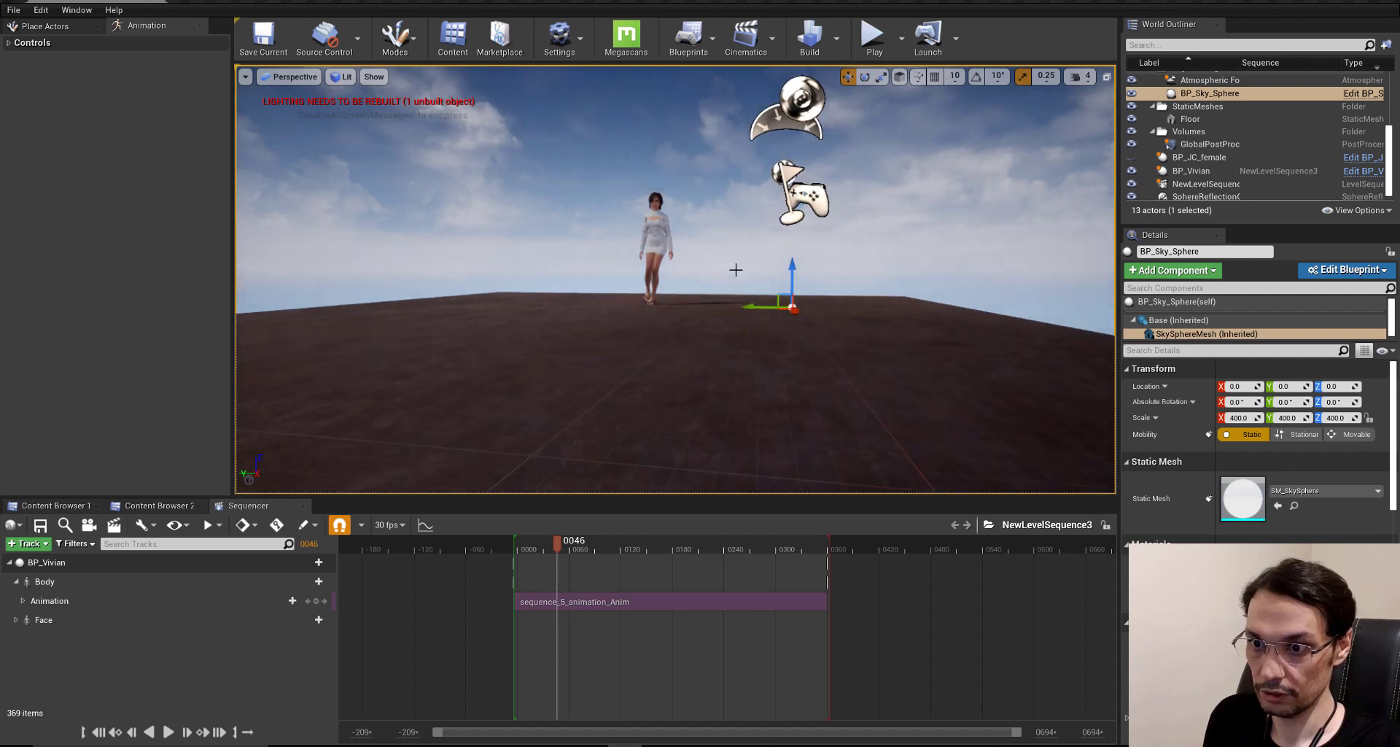
alt+drag(736, 270, 718, 245)
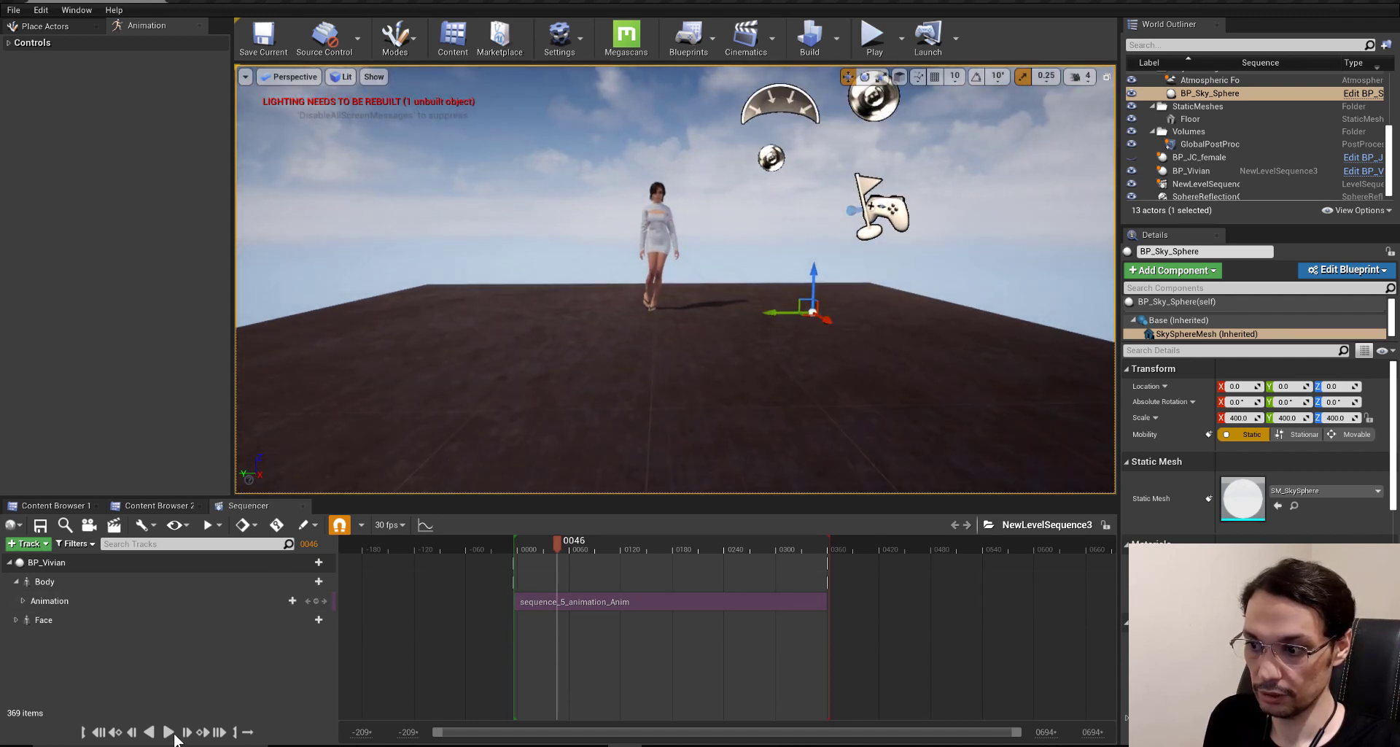
click(168, 731)
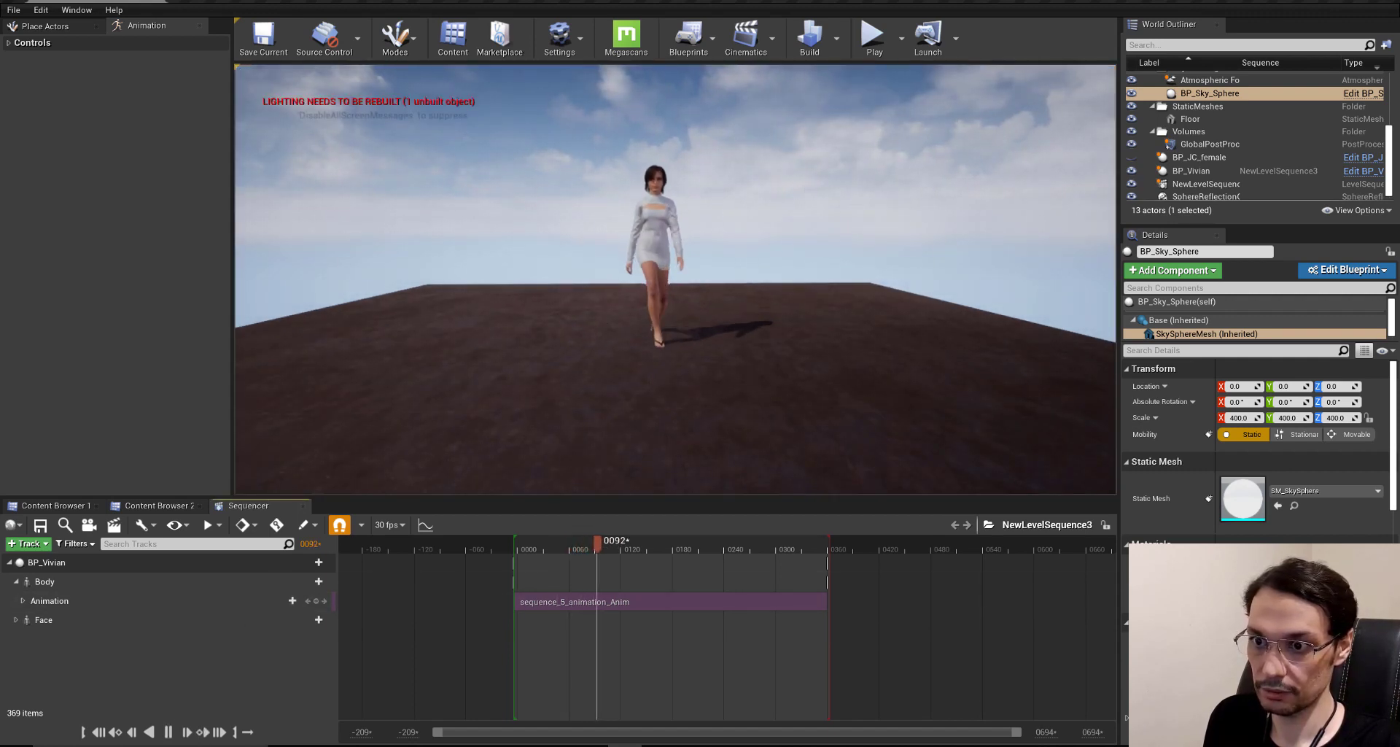